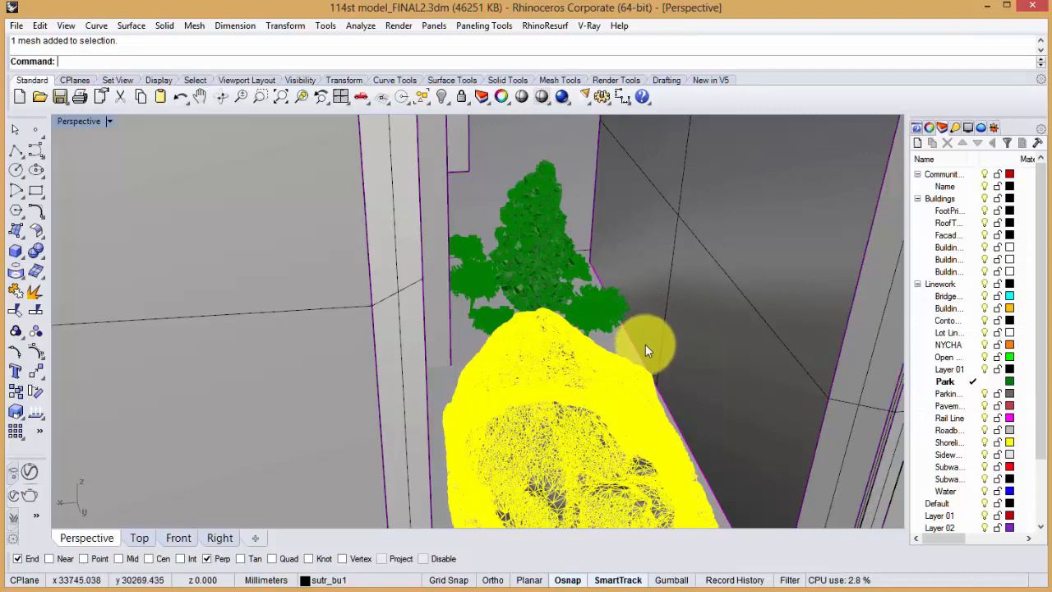
scroll(645, 345, down, 1)
scroll(631, 354, up, 1)
right_drag(631, 355, 637, 317)
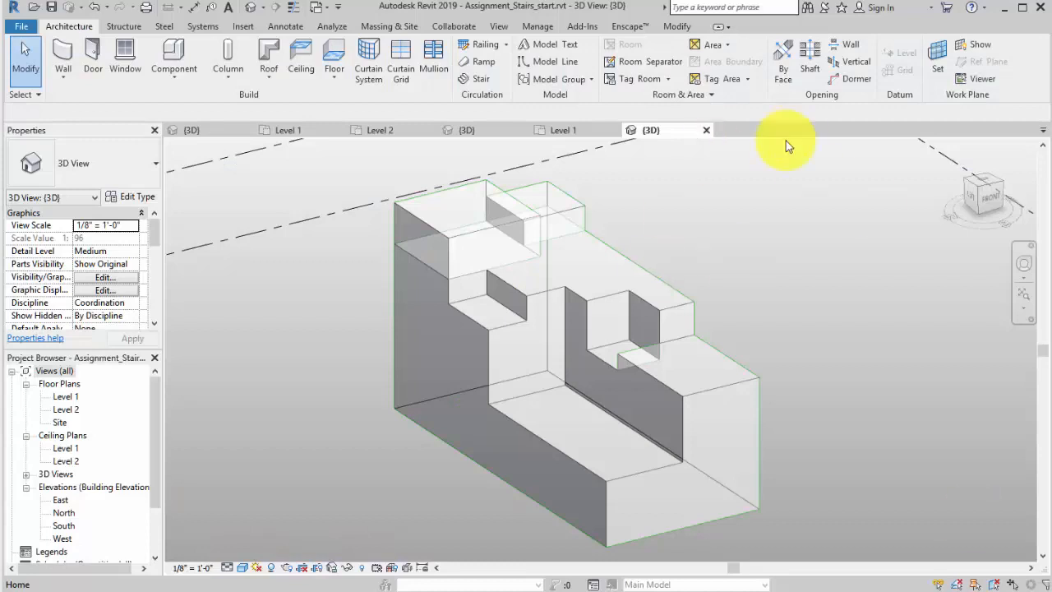
right_click(687, 347)
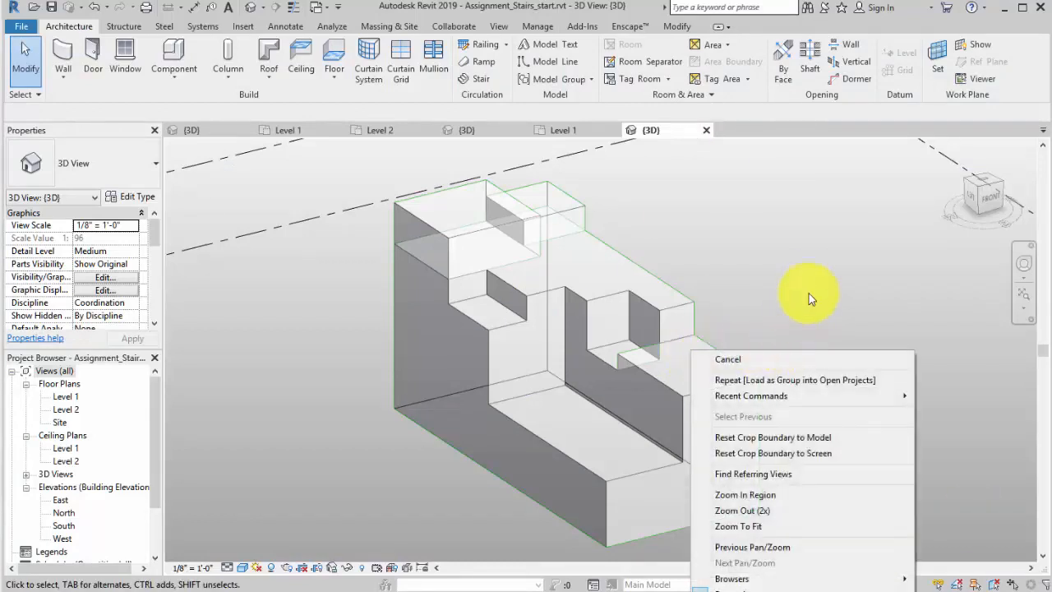
click(809, 284)
scroll(814, 371, up, 2)
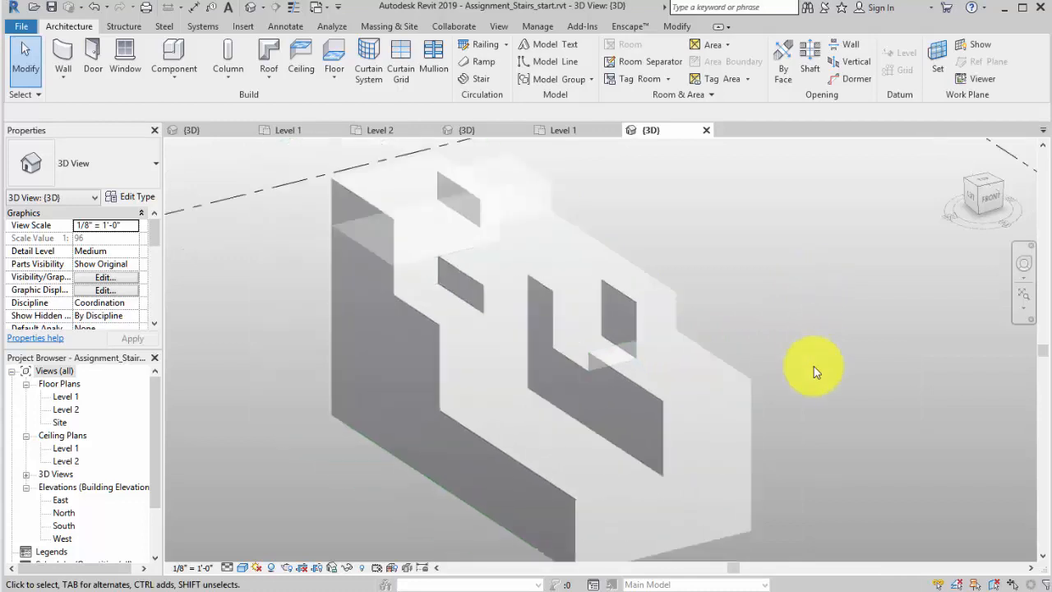
scroll(814, 371, down, 1)
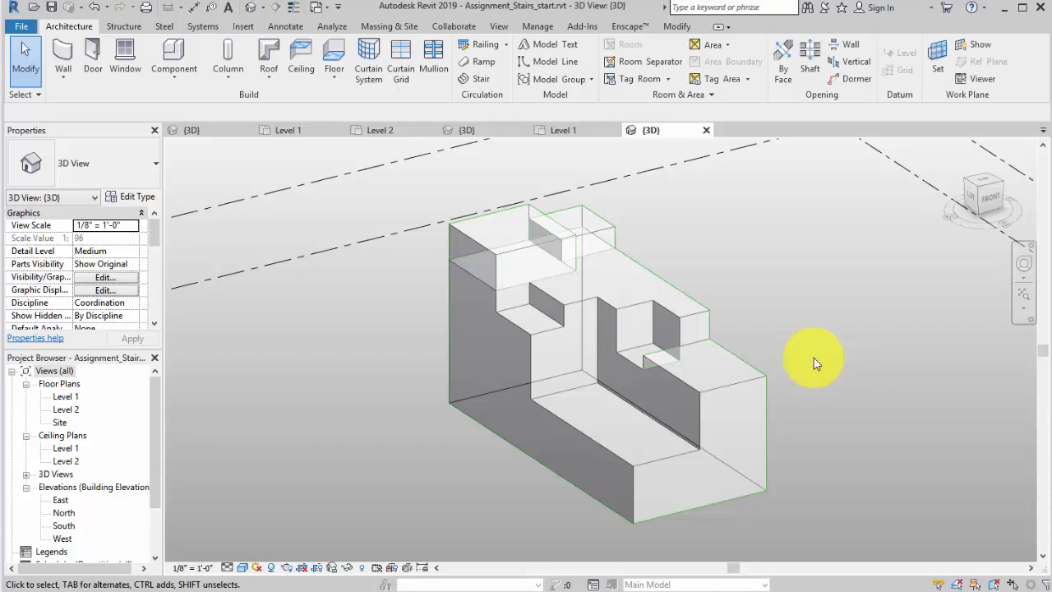
right_click(777, 489)
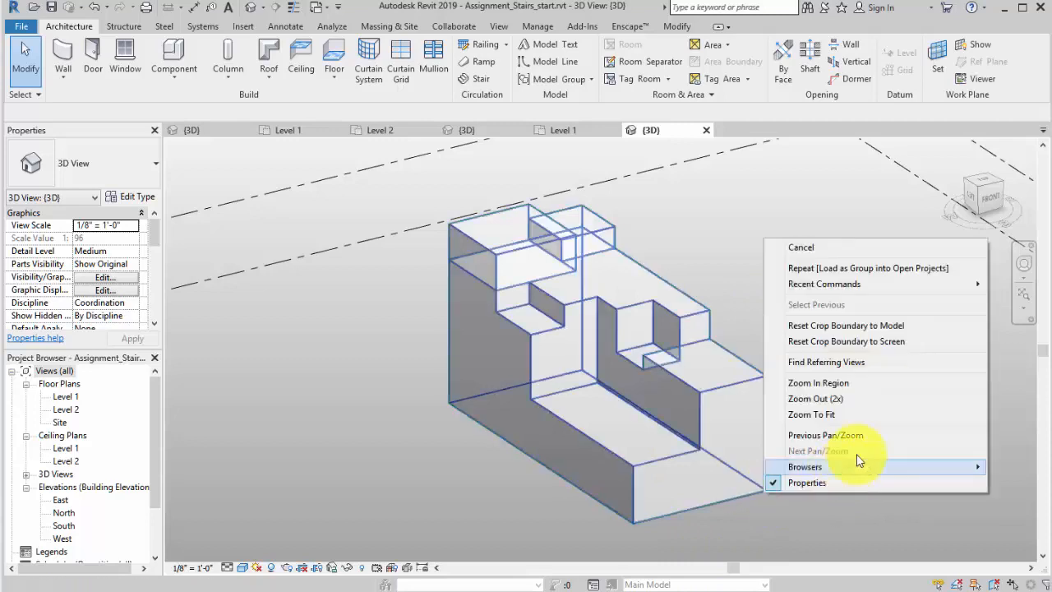
click(892, 535)
middle_drag(911, 441, 826, 499)
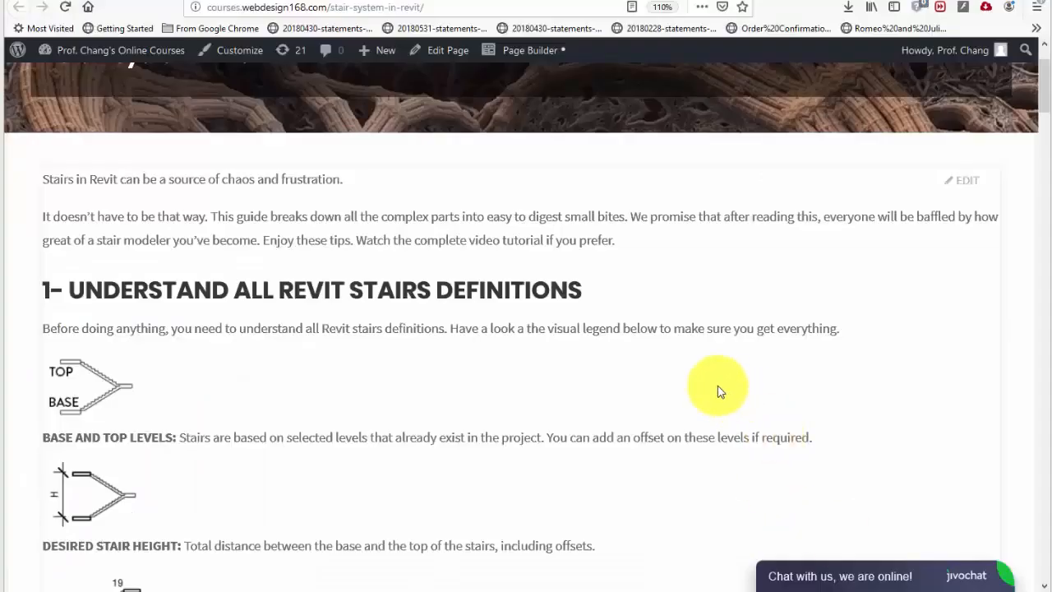
Read the Revit stair guide from the stair definitions through the stair type values, levels, options bar and parameter sections
click(717, 385)
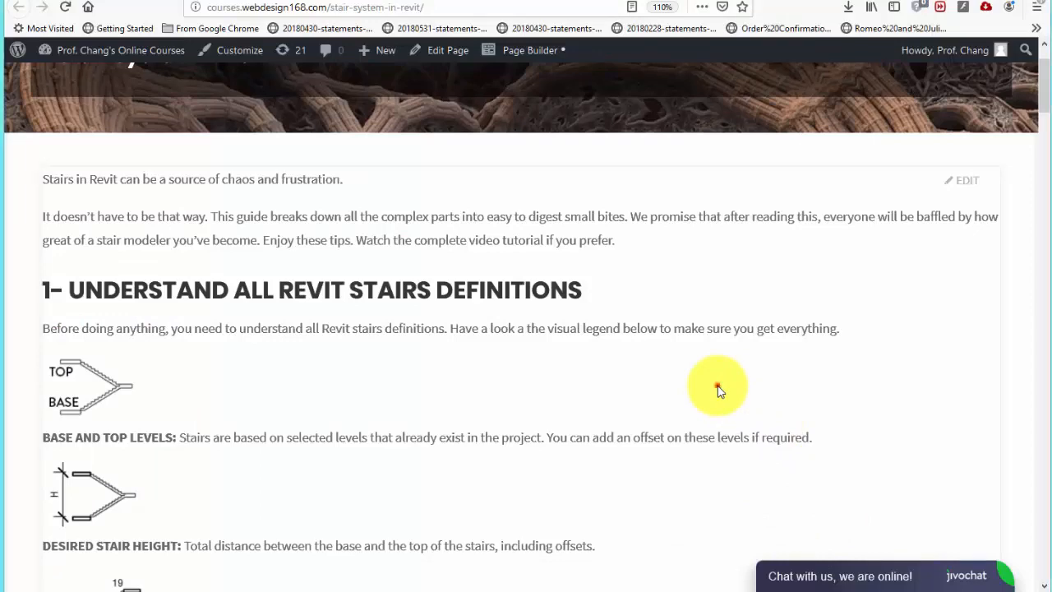
scroll(718, 386, up, 2)
scroll(718, 386, down, 2)
scroll(717, 386, down, 3)
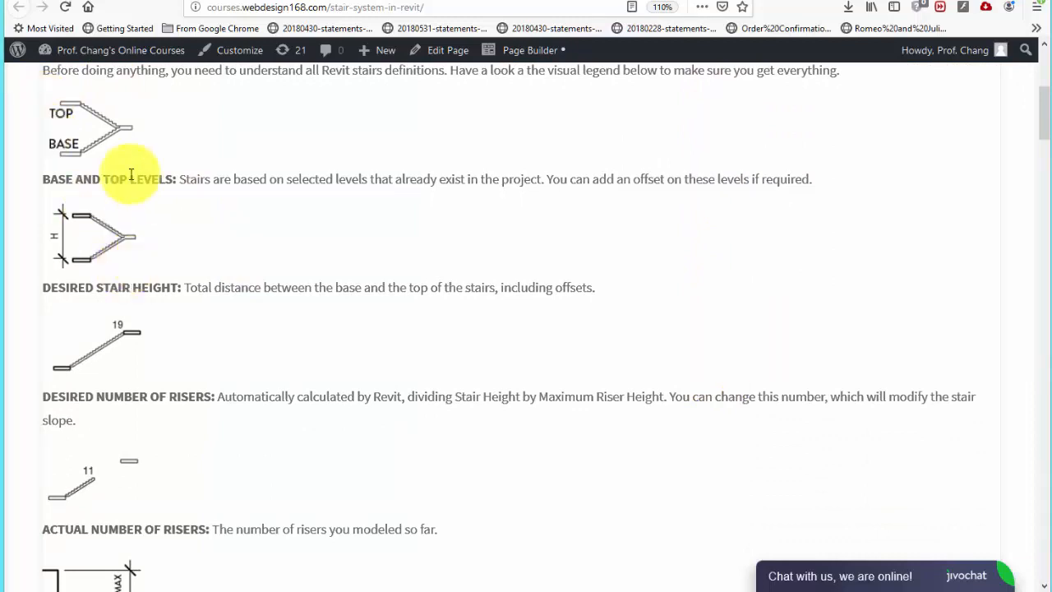
scroll(400, 360, down, 5)
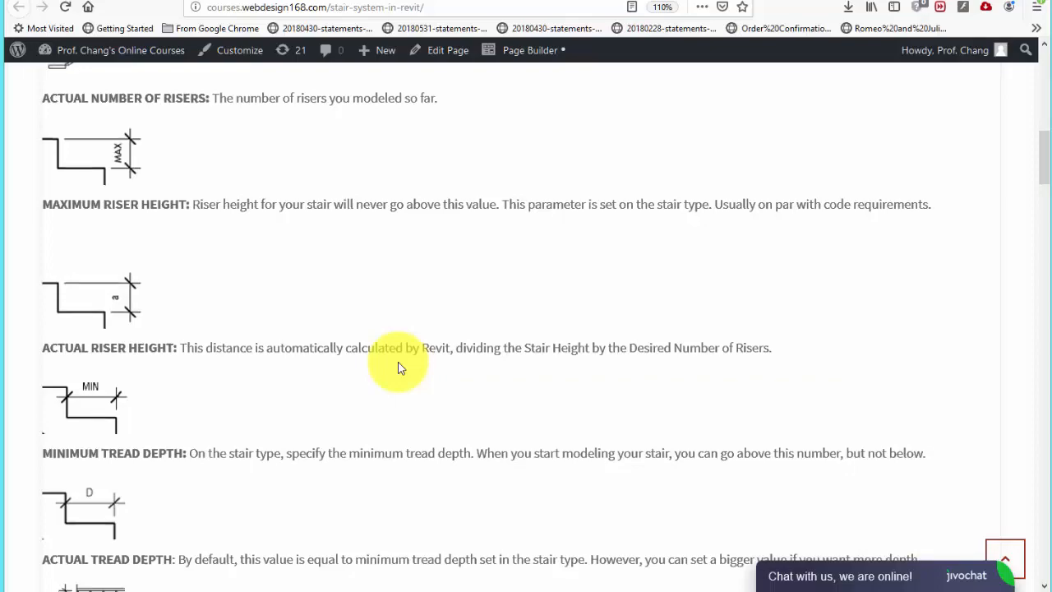
scroll(400, 367, down, 5)
scroll(397, 367, down, 8)
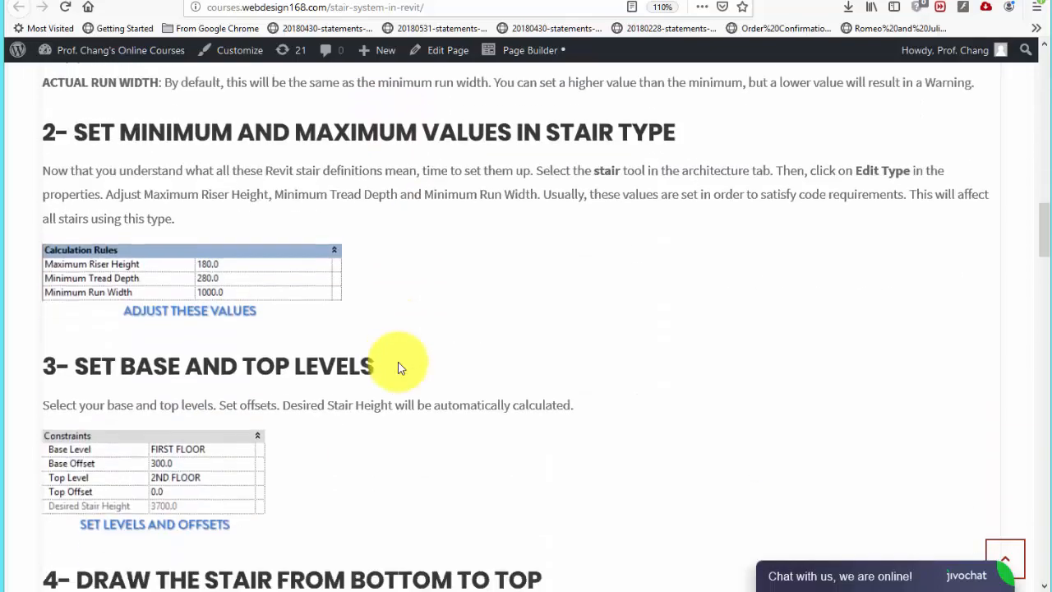
scroll(399, 362, down, 12)
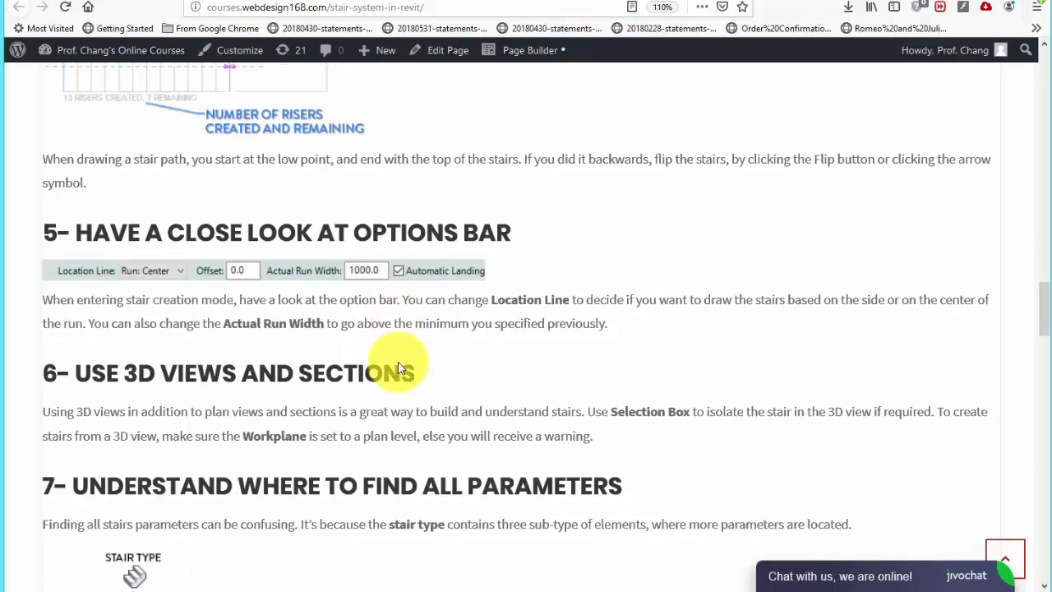
scroll(399, 363, down, 3)
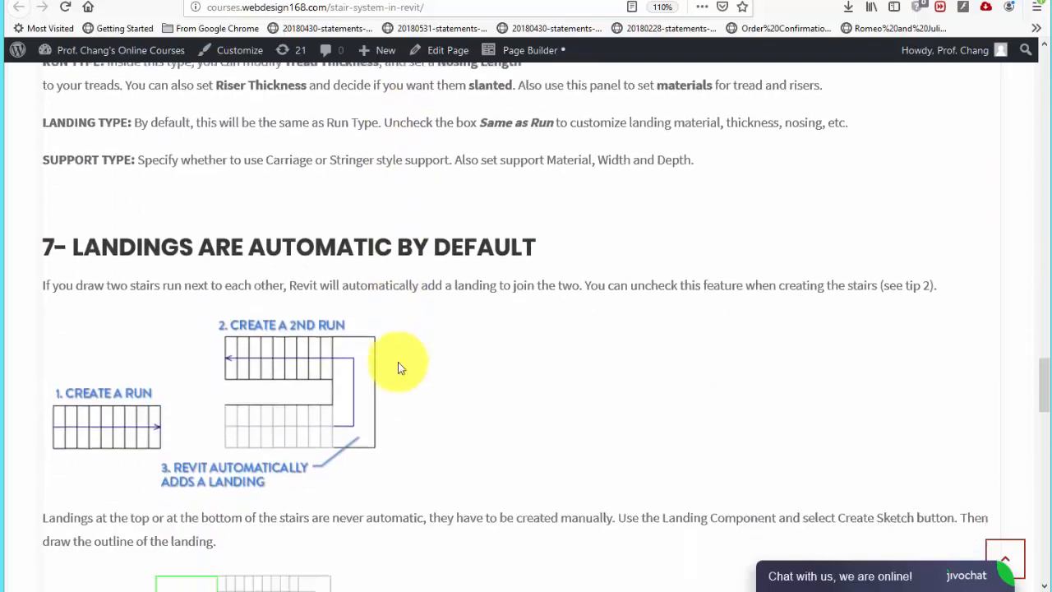
Read the guide's remaining sections on automatic landings, number of risers, tread depth, begin and end with riser, railing and support types
scroll(398, 367, up, 3)
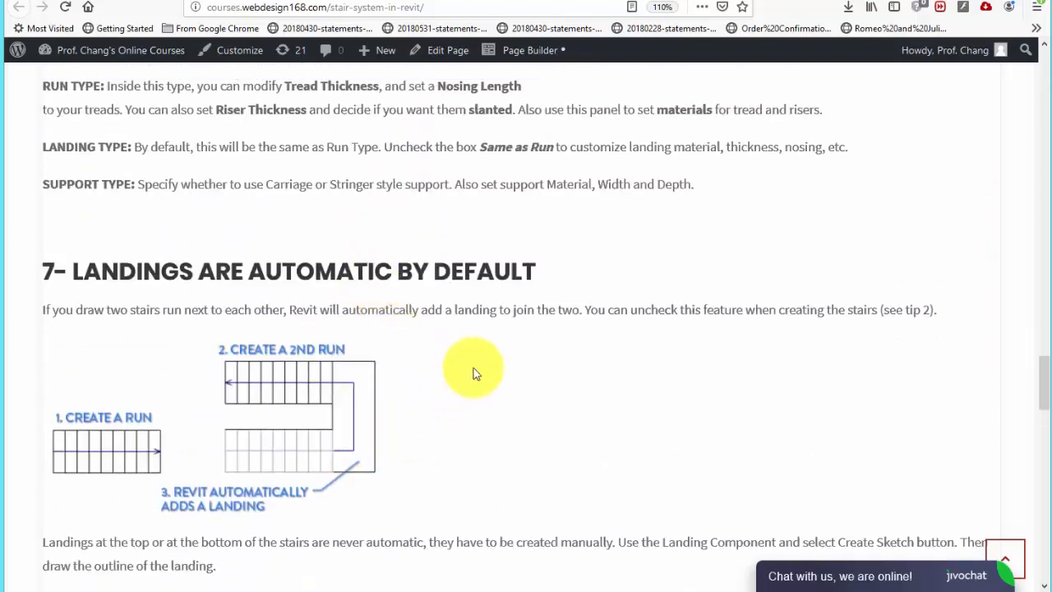
scroll(475, 371, down, 3)
scroll(473, 374, down, 2)
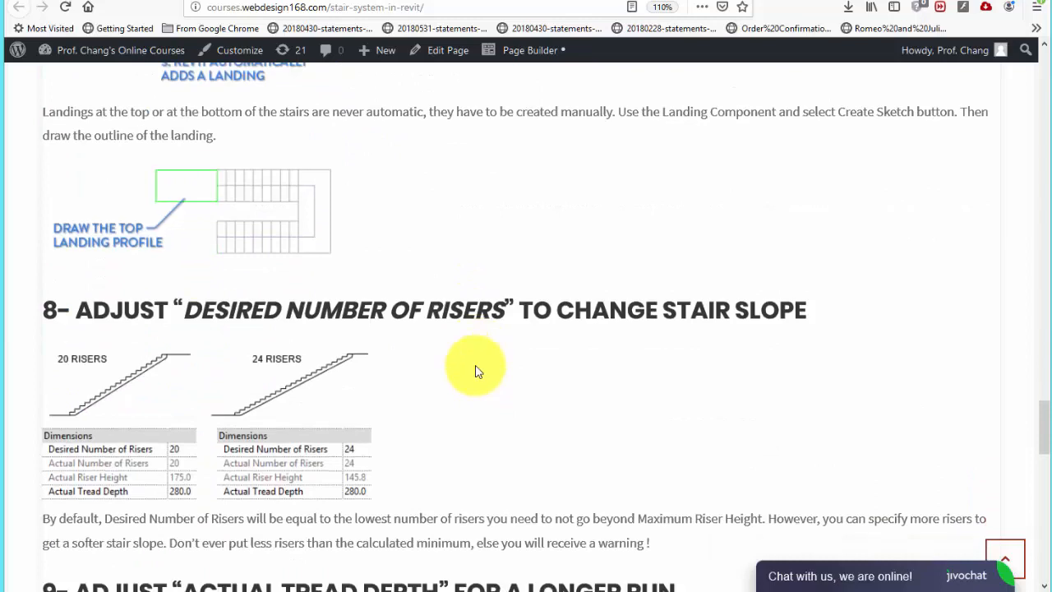
scroll(475, 371, down, 3)
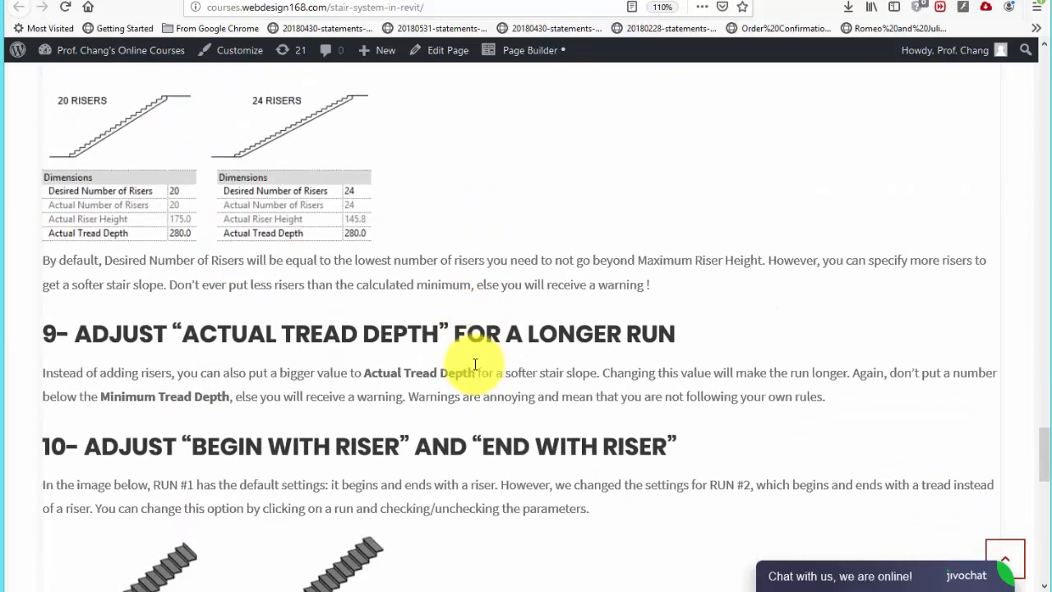
scroll(474, 370, up, 2)
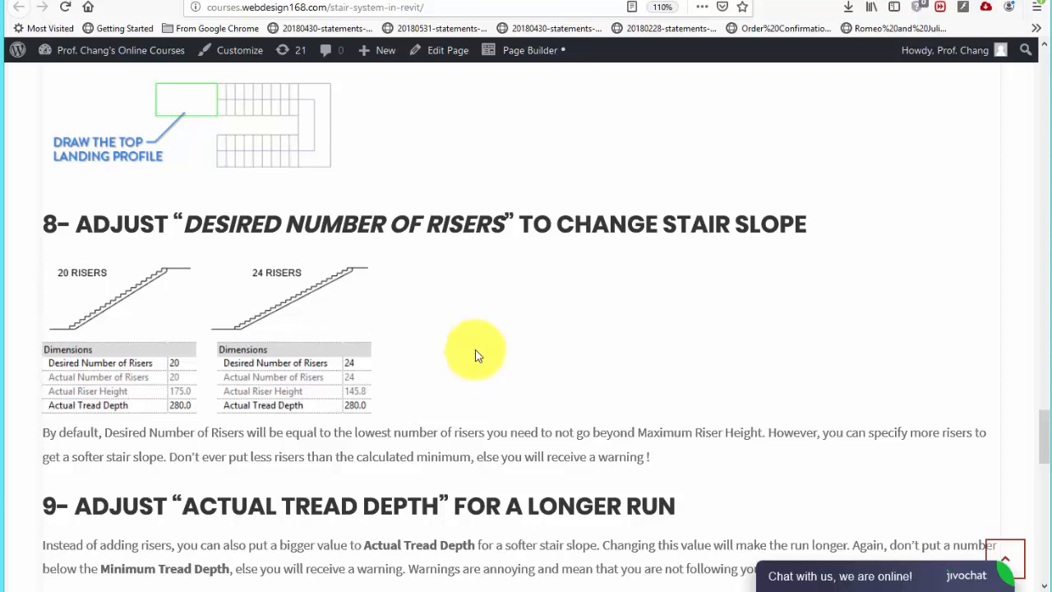
scroll(480, 350, down, 5)
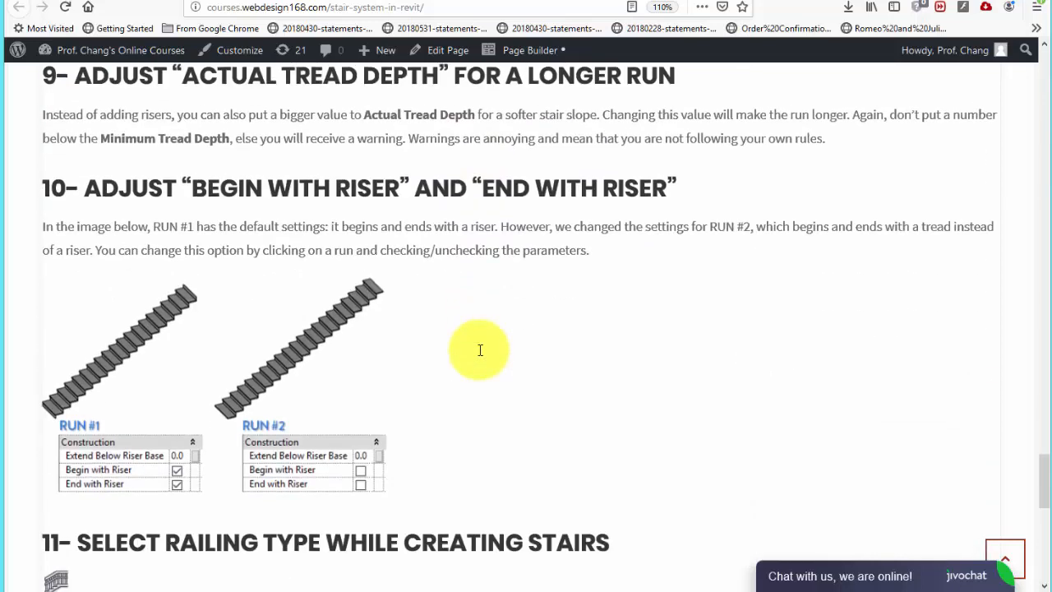
scroll(482, 353, down, 2)
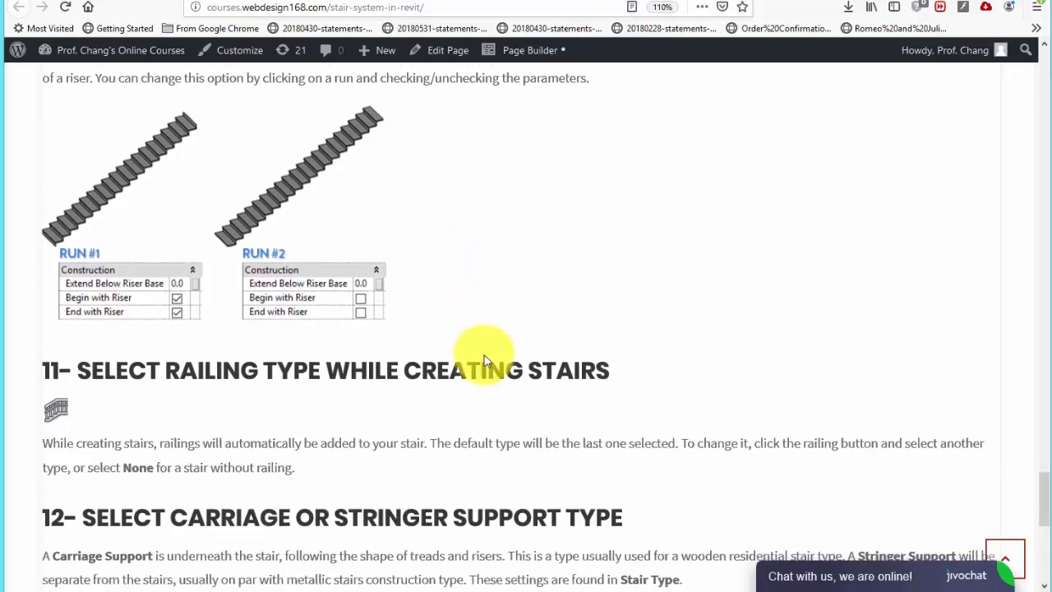
scroll(484, 358, down, 6)
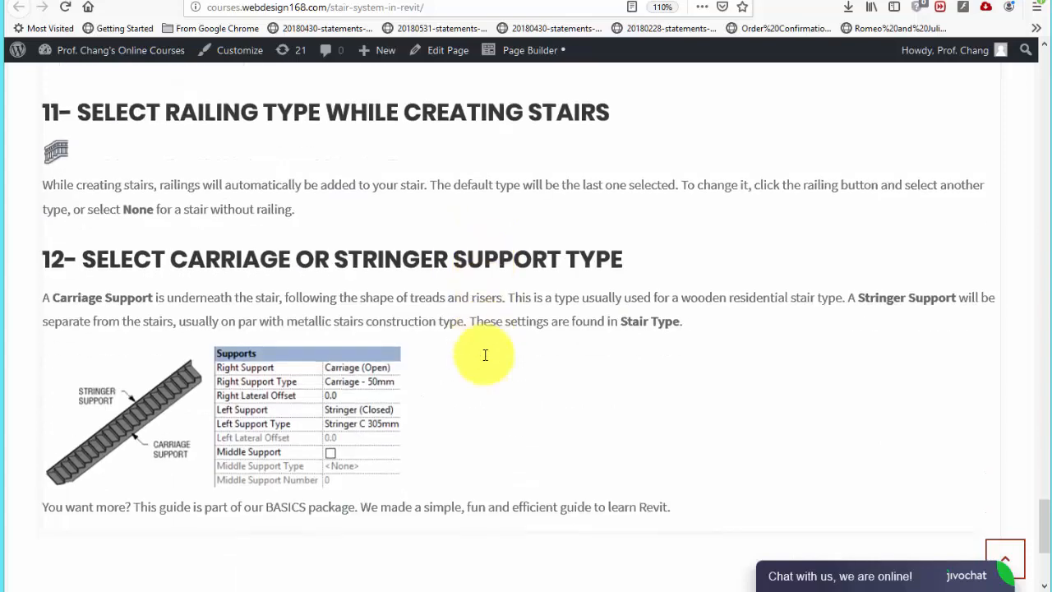
scroll(484, 356, up, 2)
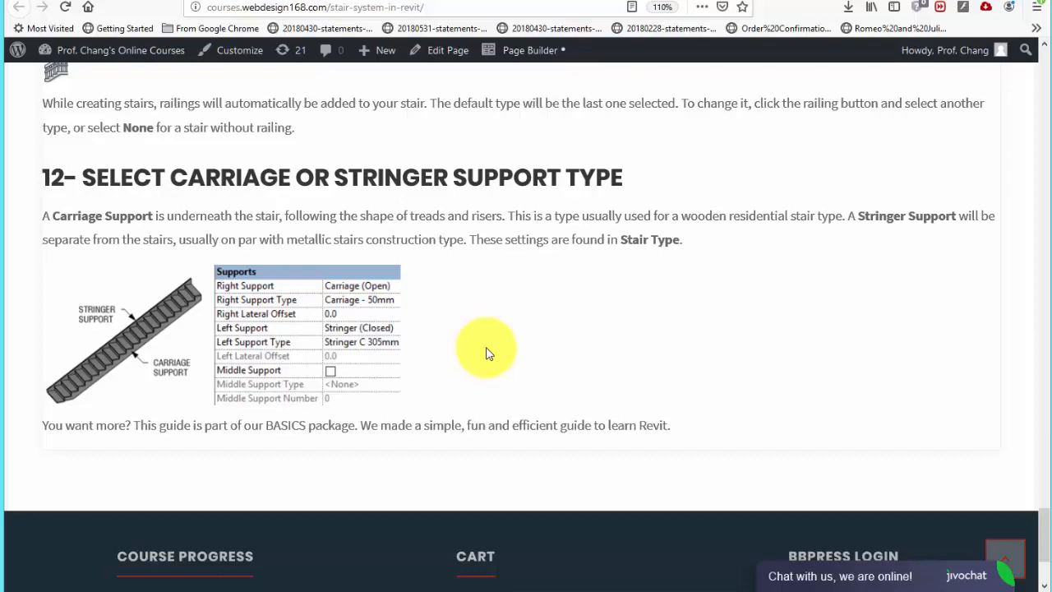
scroll(485, 352, down, 2)
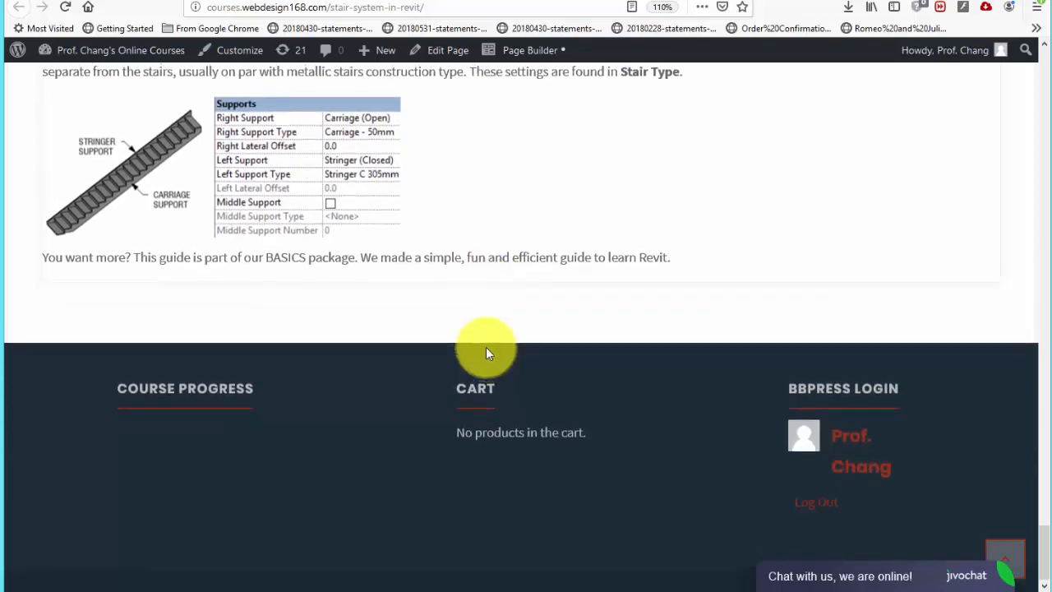
Go back through the guide to review the run, landing and support types and the options bar section
scroll(486, 353, up, 10)
scroll(486, 352, up, 8)
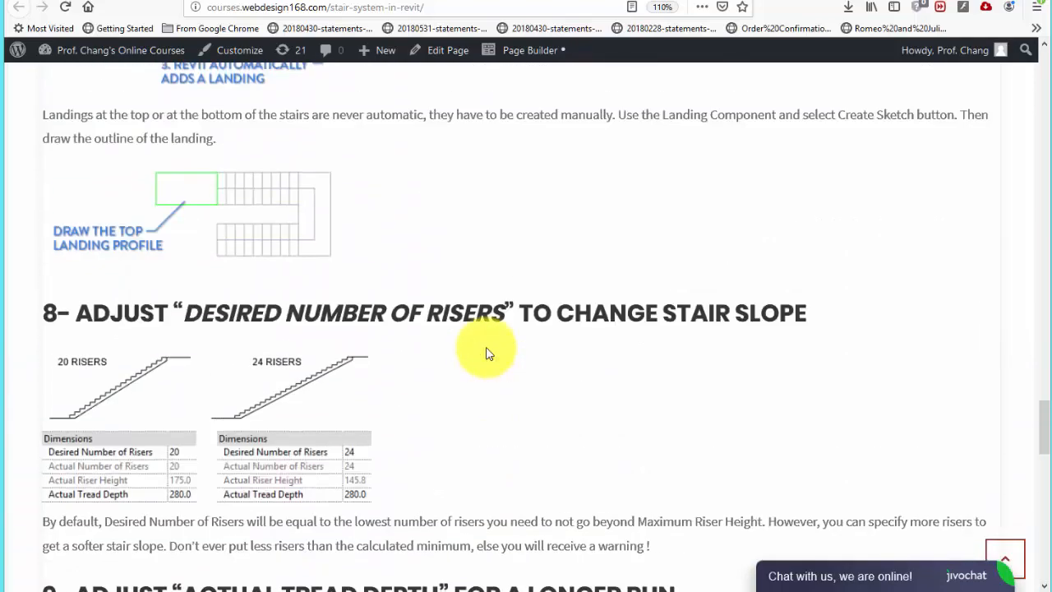
scroll(516, 375, up, 5)
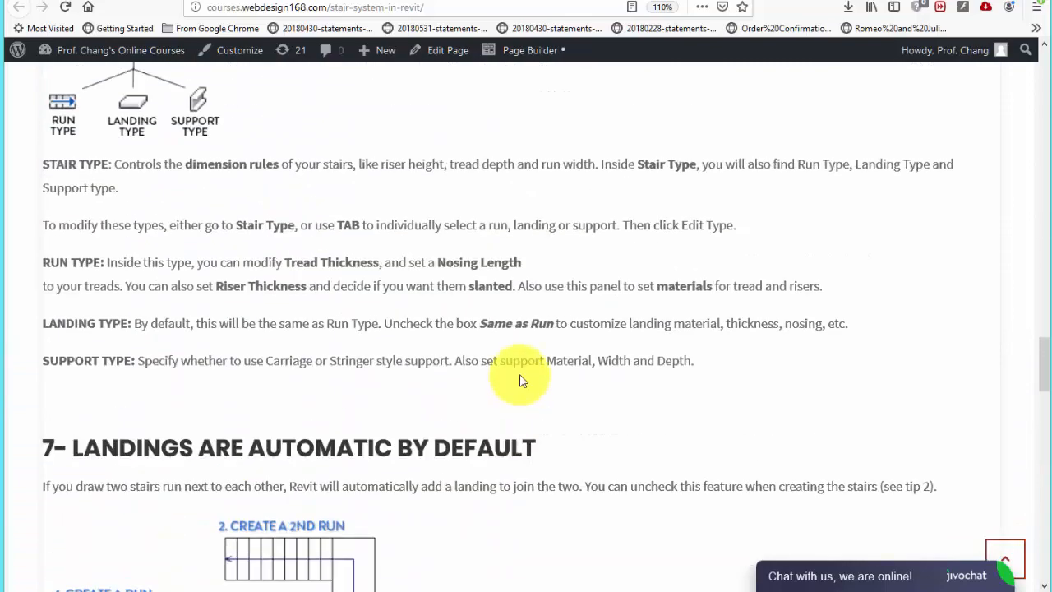
scroll(520, 374, up, 4)
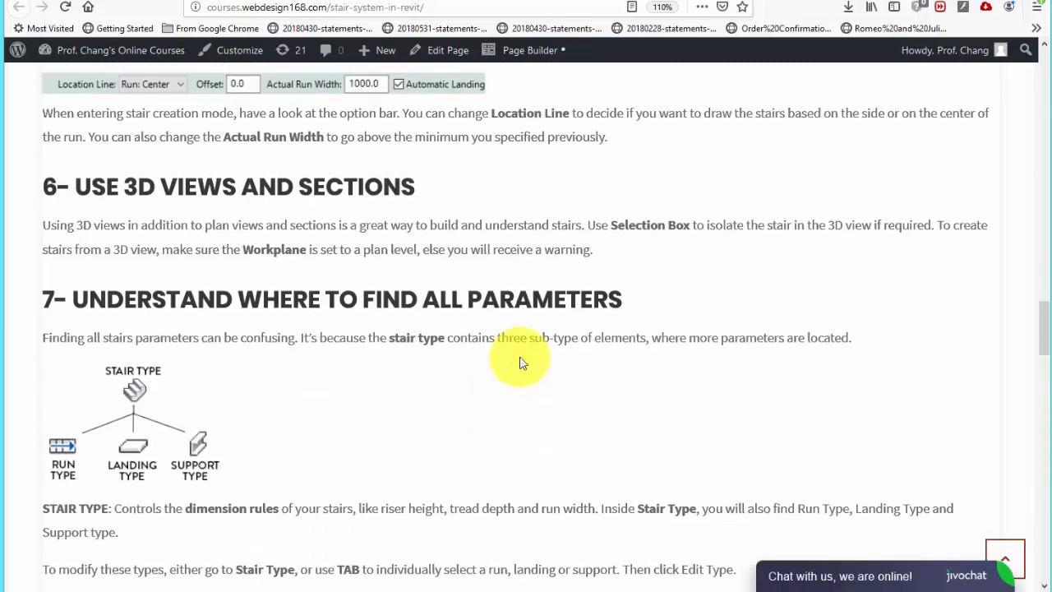
scroll(519, 362, up, 3)
scroll(520, 358, up, 4)
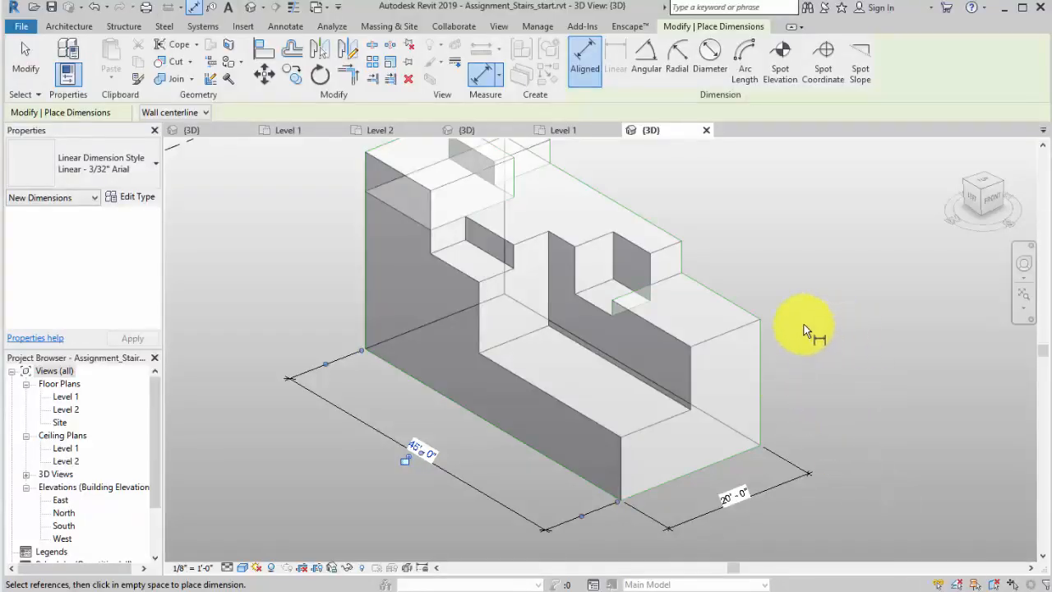
Inspect the dimensioned stepped mass and the finished model's stairs and railings from several angles
scroll(798, 313, down, 1)
scroll(798, 326, up, 1)
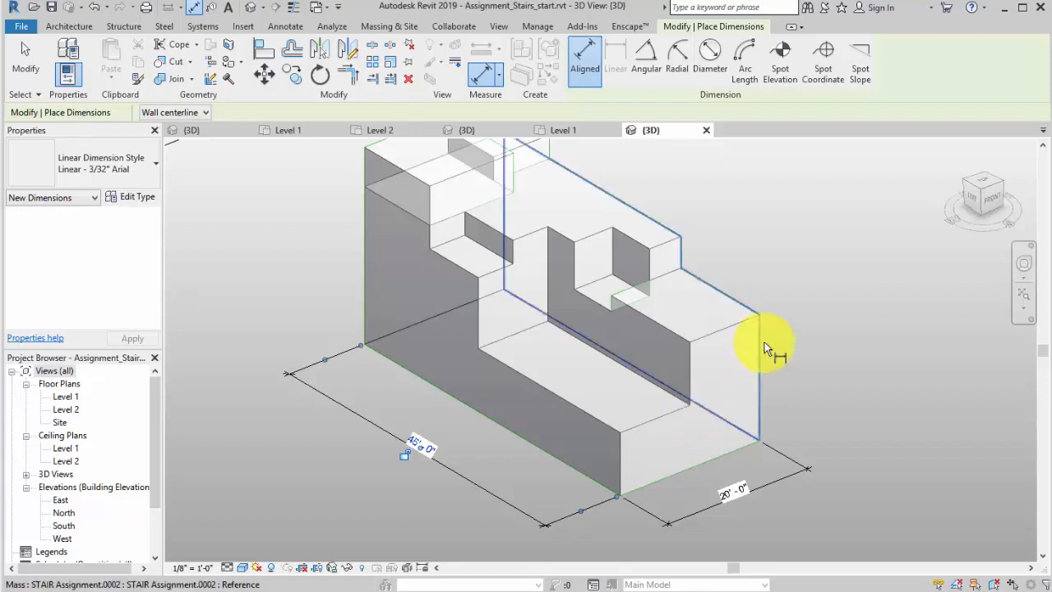
scroll(793, 336, down, 2)
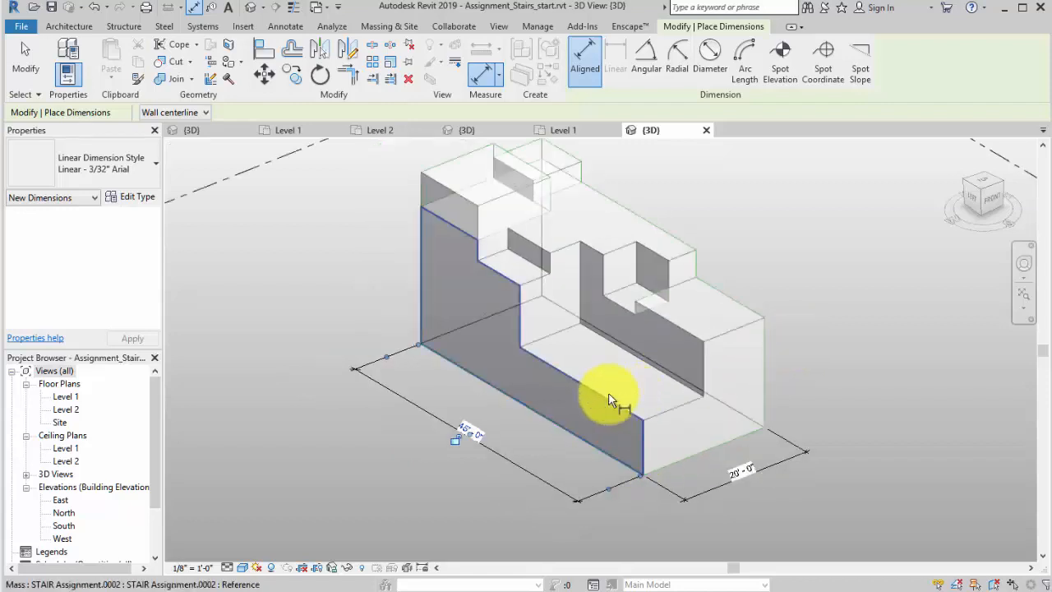
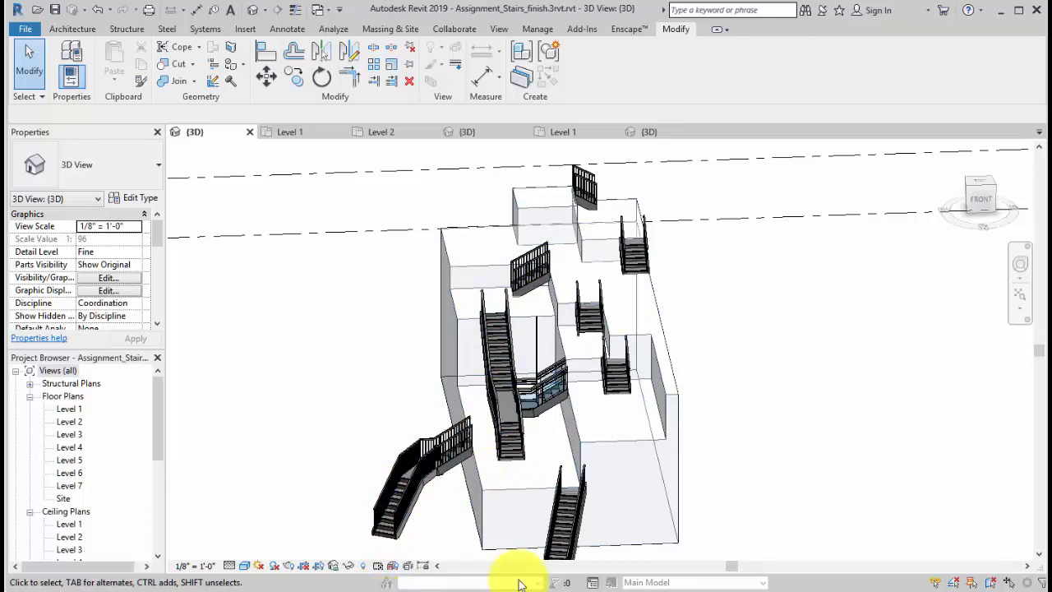
shift+middle_drag(564, 493, 640, 457)
scroll(637, 448, up, 4)
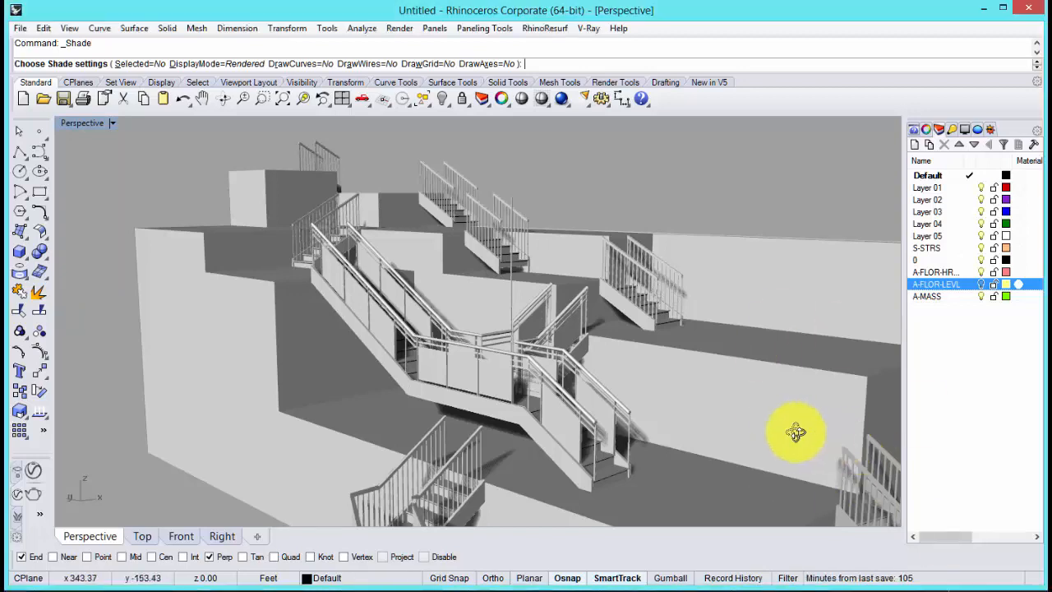
mouse_move(798, 435)
right_down()
mouse_move(697, 458)
mouse_move(803, 427)
right_up()
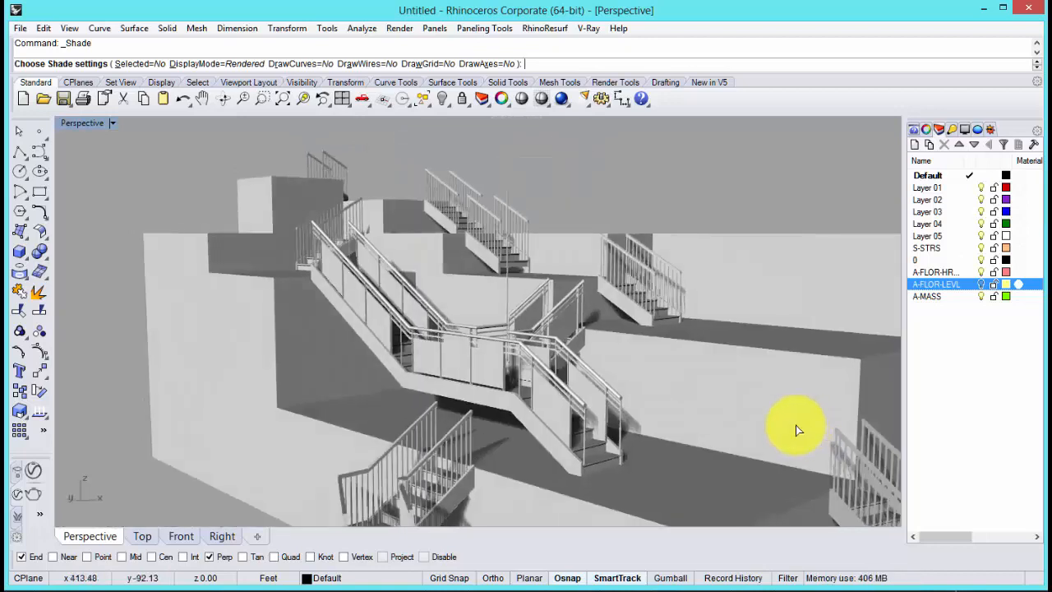
right_drag(733, 436, 694, 441)
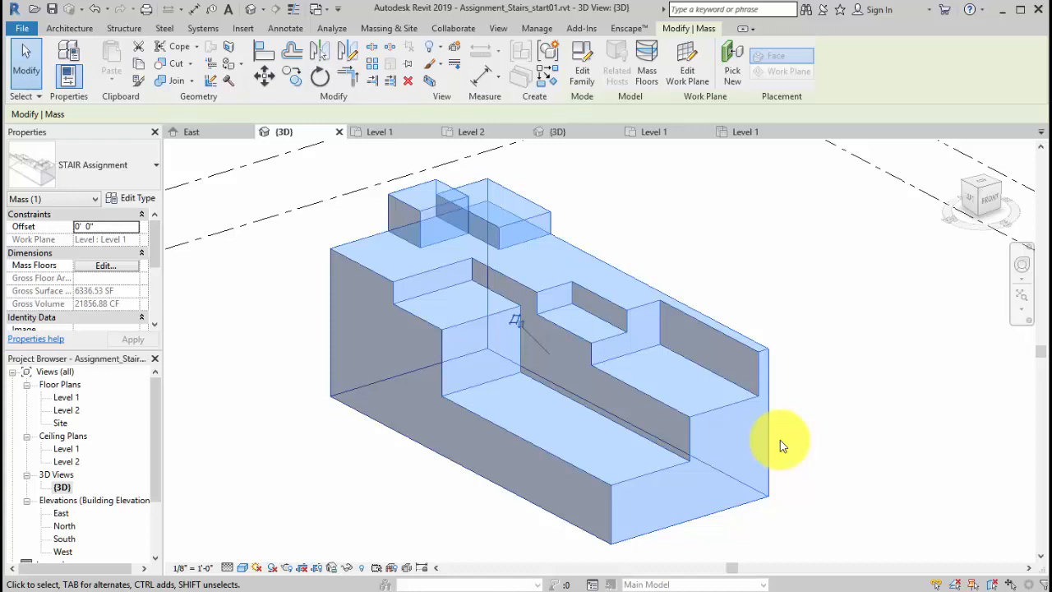
Open the East elevation of the stair assignment mass and bring the Level 1 and Level 2 lines into view
scroll(780, 441, down, 2)
middle_drag(798, 419, 661, 376)
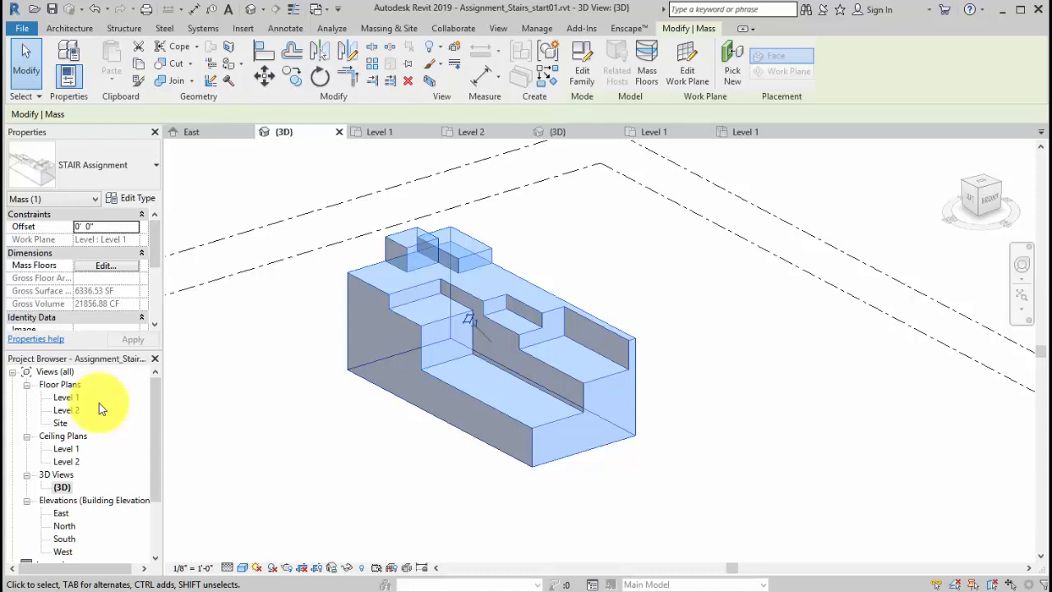
middle_drag(443, 406, 461, 441)
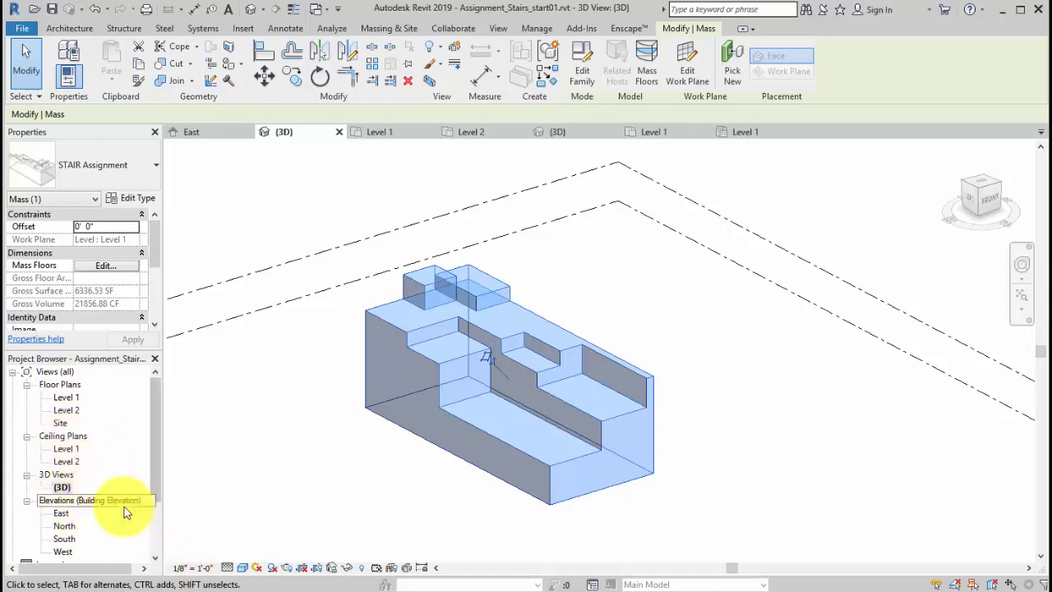
double_click(62, 513)
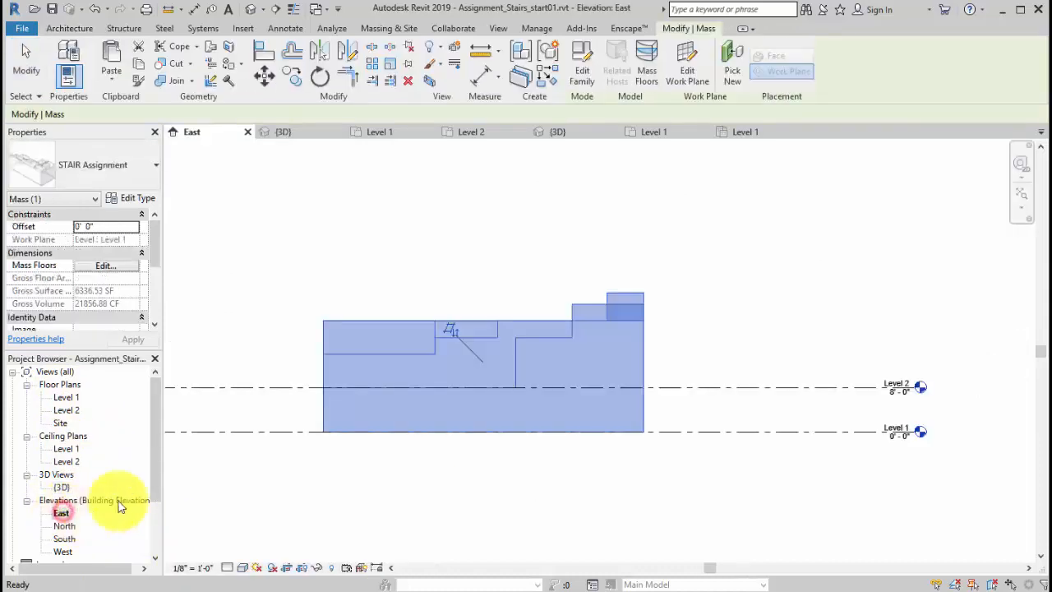
middle_drag(709, 470, 800, 466)
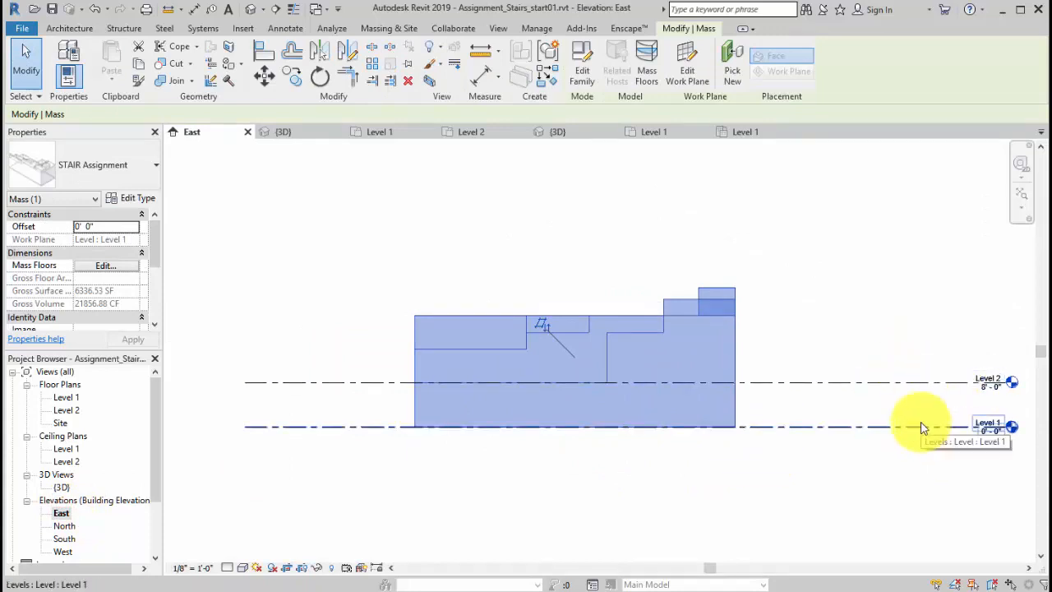
Try lowering Level 2 to an elevation of 7' 6" in the East elevation
click(933, 383)
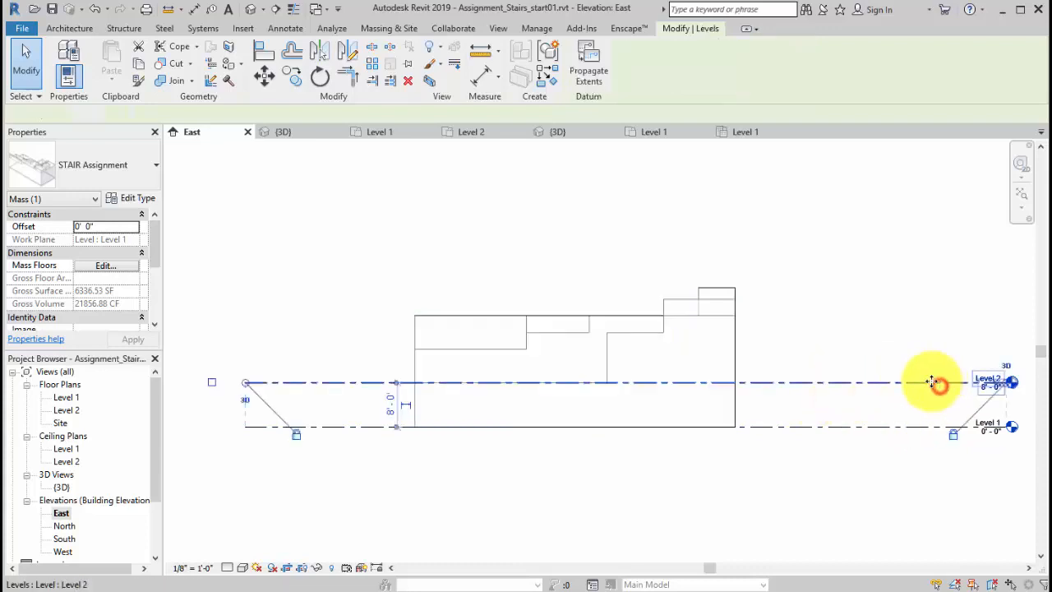
mouse_move(933, 383)
mouse_down()
mouse_move(921, 298)
mouse_move(925, 349)
mouse_move(916, 331)
mouse_move(923, 342)
mouse_move(920, 334)
mouse_move(945, 333)
mouse_move(927, 330)
mouse_move(936, 331)
mouse_move(933, 382)
mouse_up()
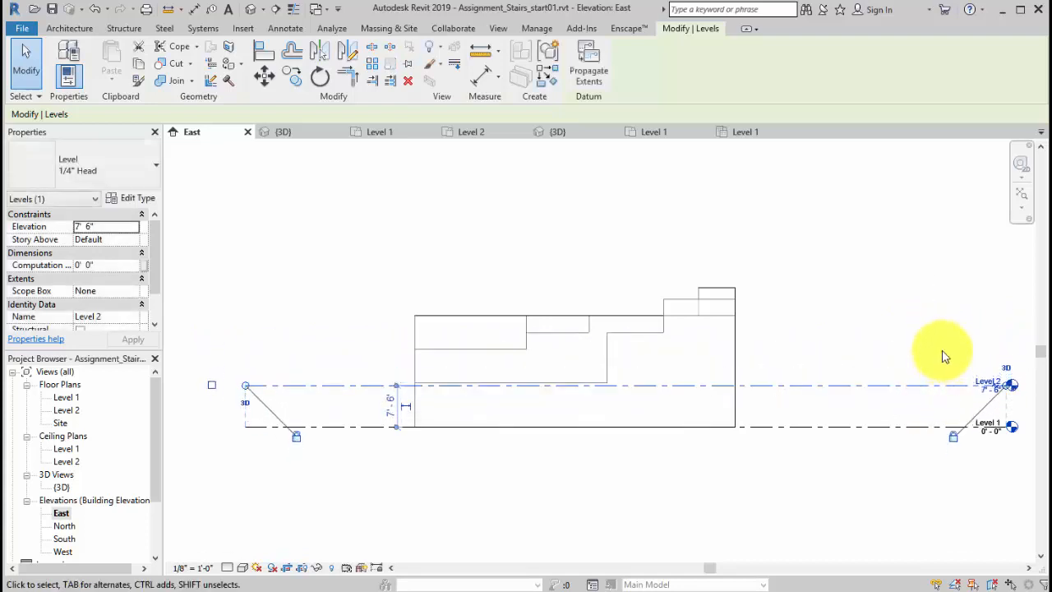
click(943, 355)
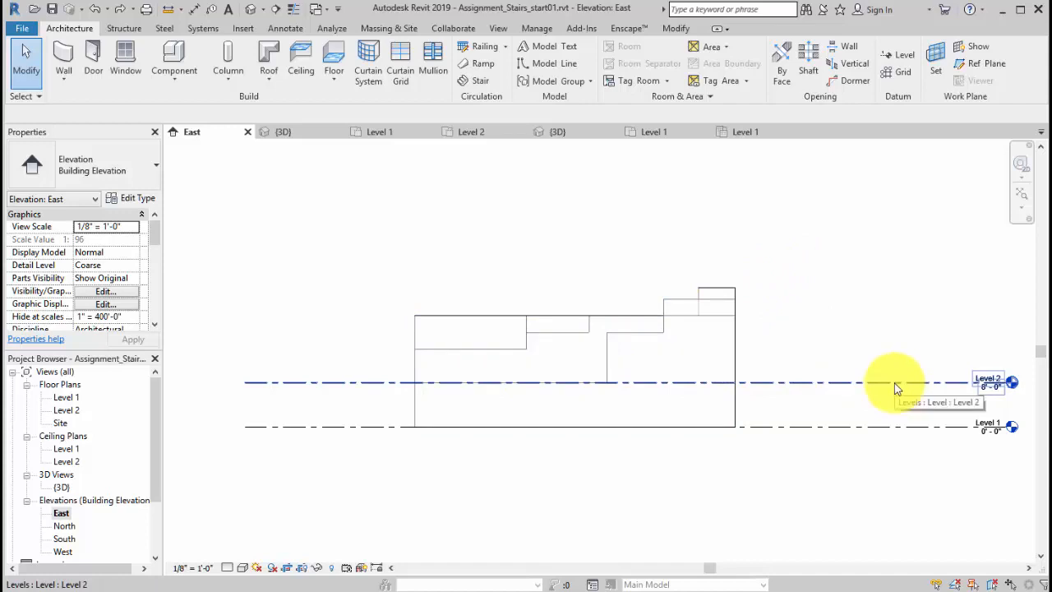
click(982, 389)
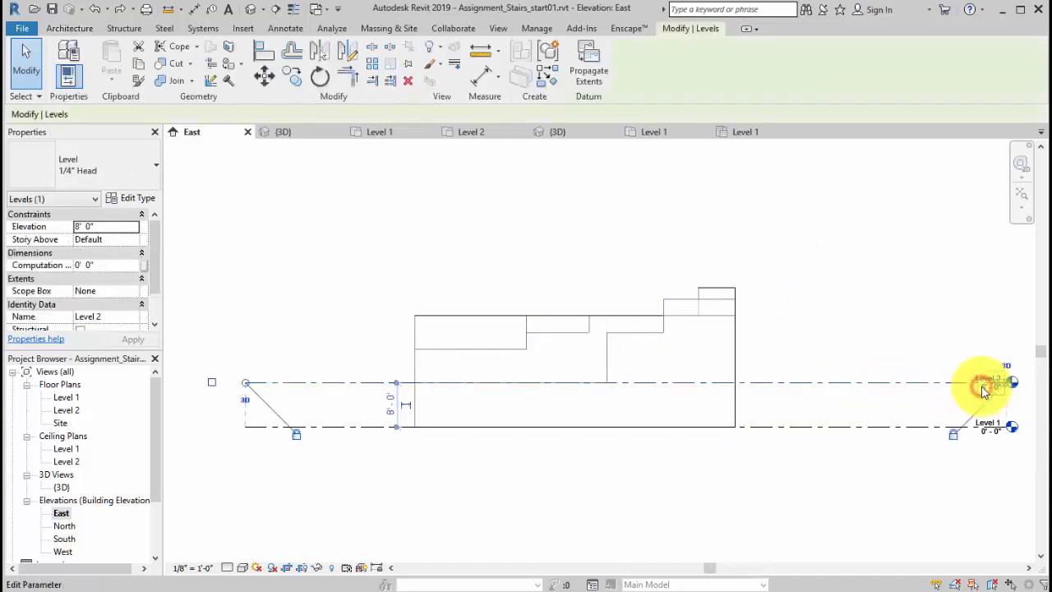
click(913, 347)
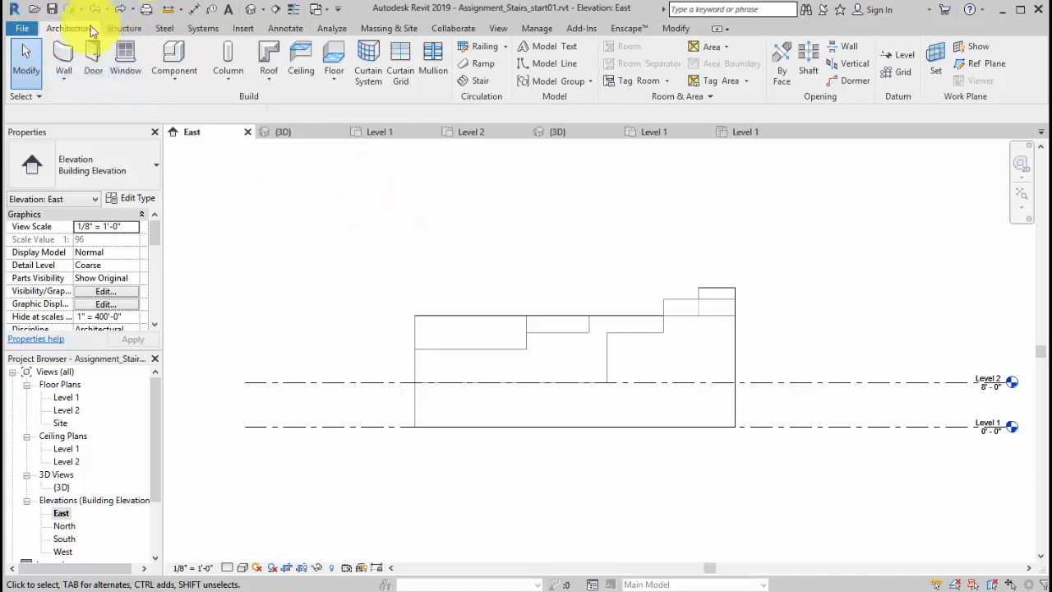
Draw a new level 7' 0" above Level 2, aligned with both ends of the existing level lines
click(888, 57)
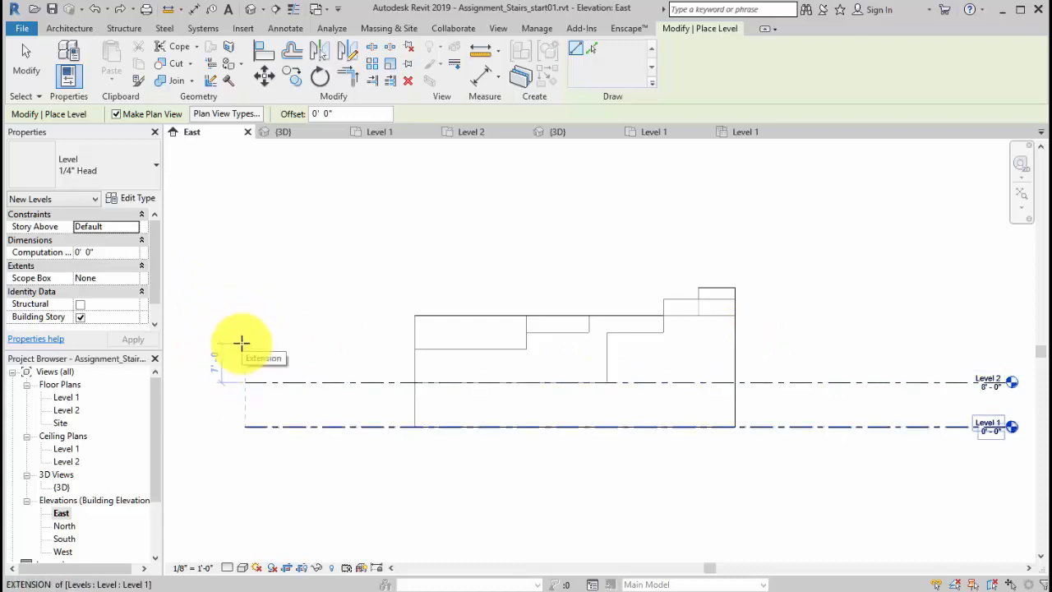
click(241, 343)
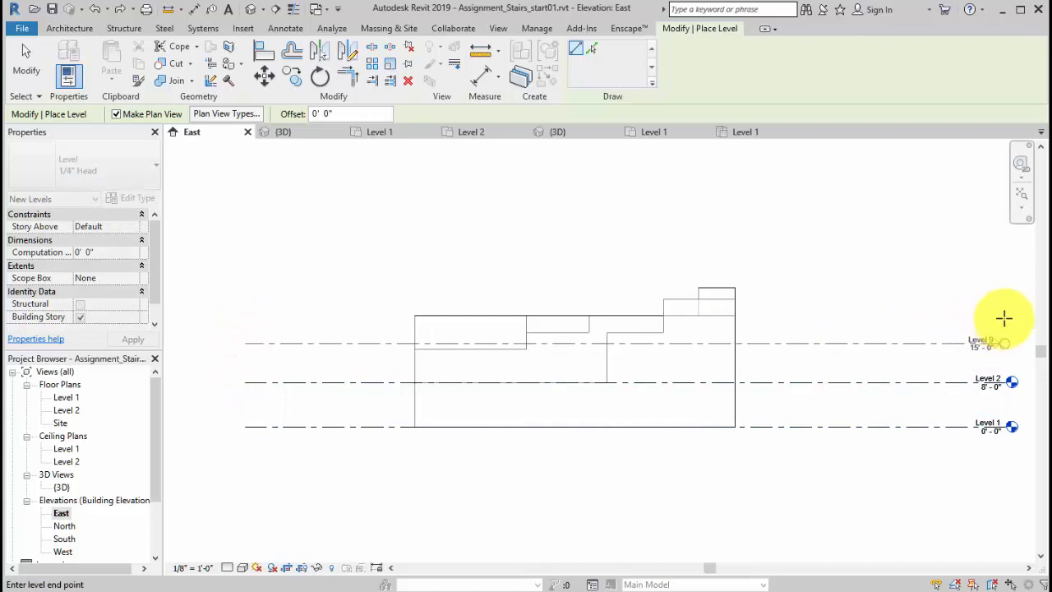
click(1010, 317)
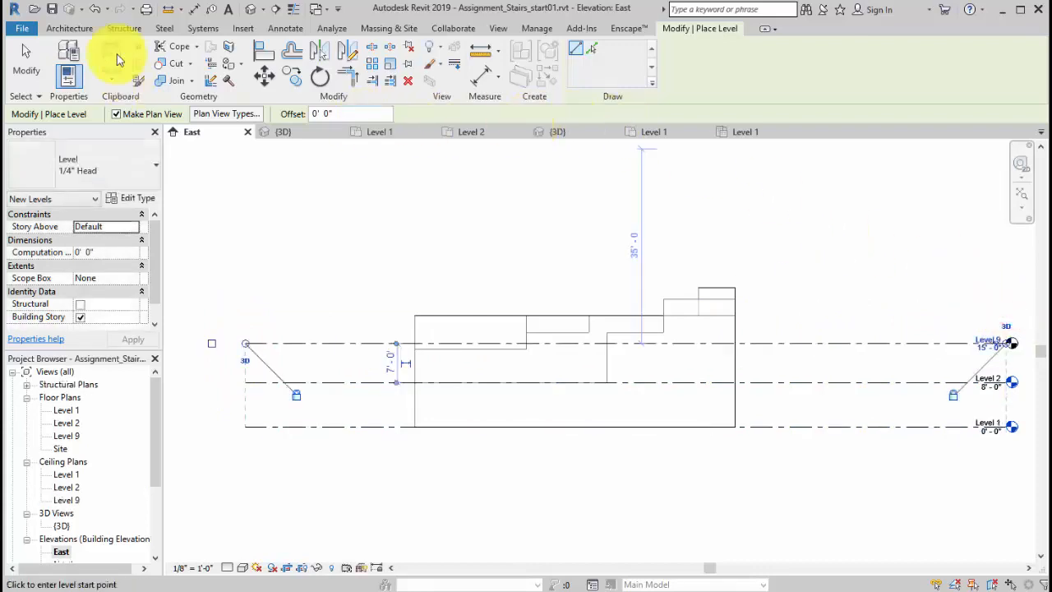
click(26, 59)
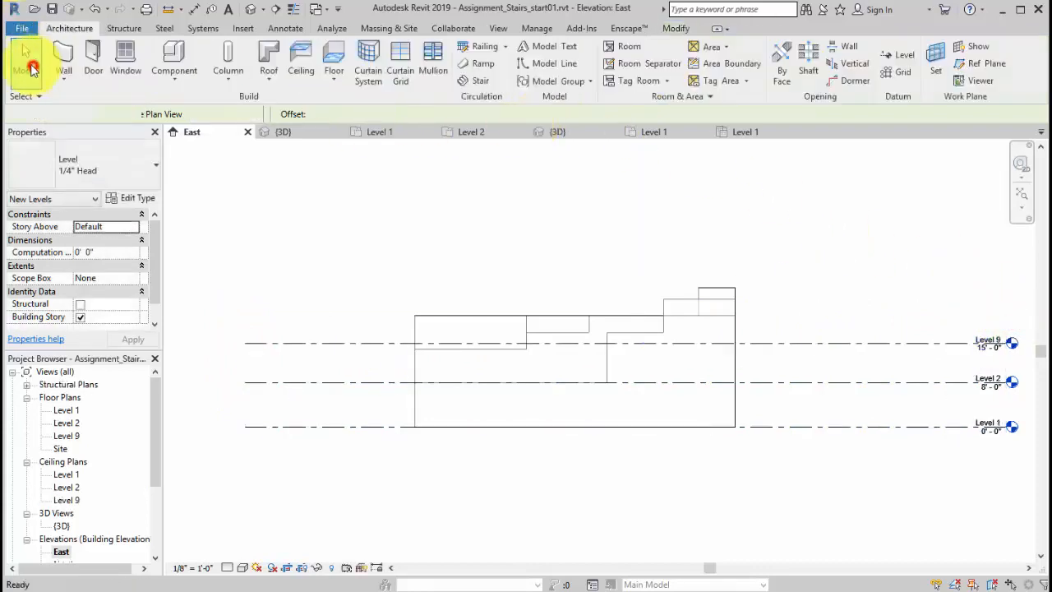
click(396, 346)
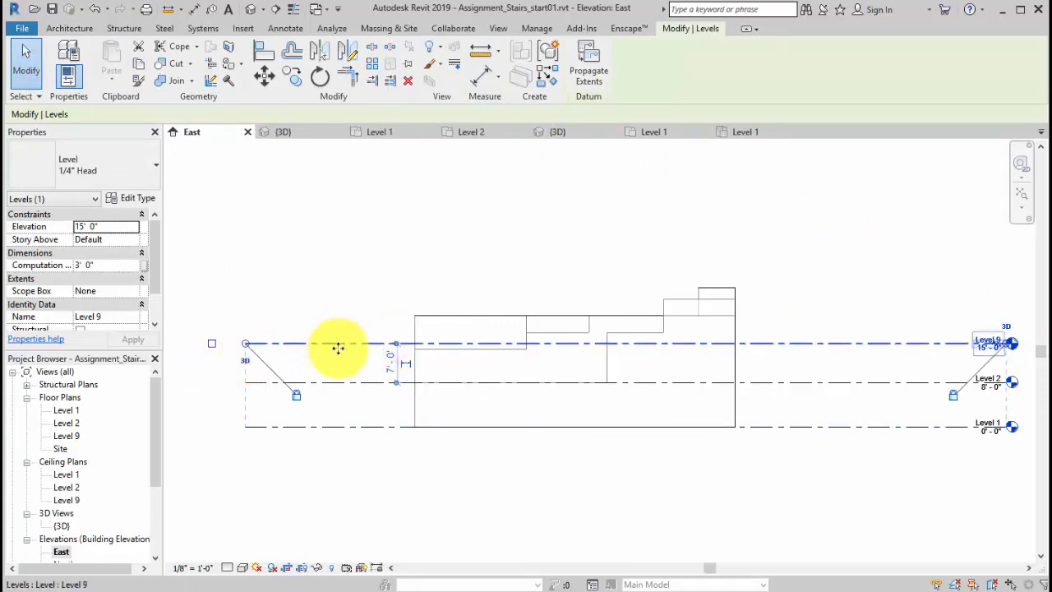
mouse_move(338, 348)
mouse_down()
mouse_move(339, 365)
mouse_move(337, 350)
mouse_up()
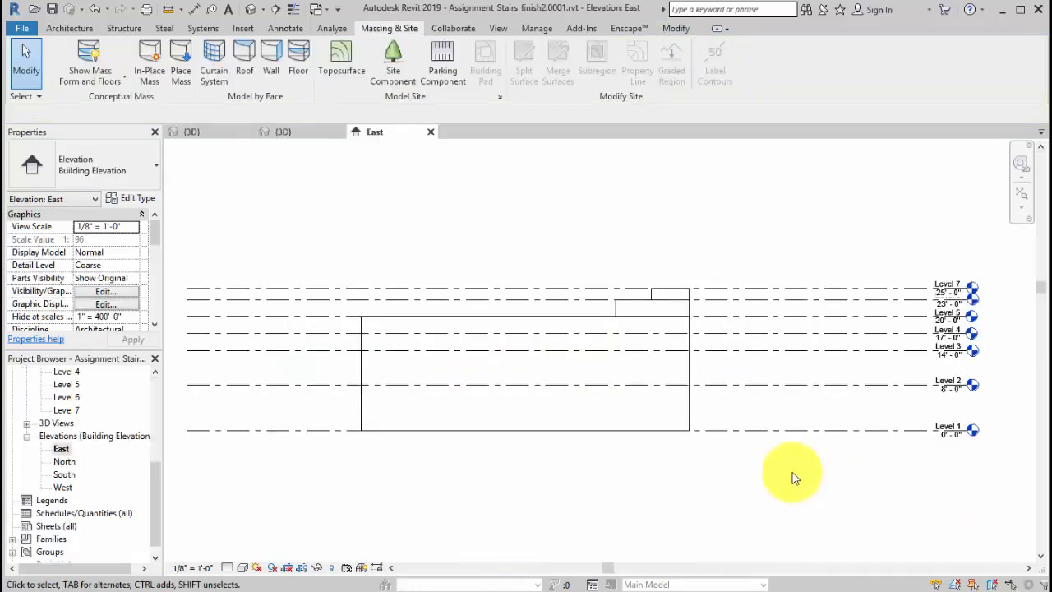
Examine the Level 1 to Level 7 lines in the finished file's East elevation and the stepped mass in 3D from several angles
mouse_move(716, 443)
middle_down()
mouse_move(738, 461)
mouse_move(726, 450)
middle_up()
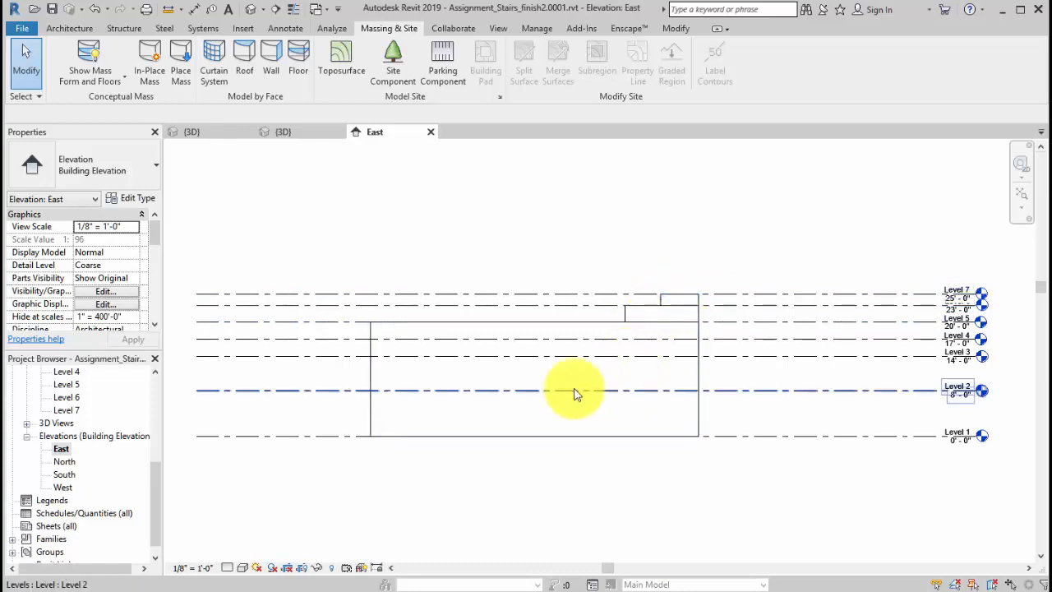
click(250, 12)
middle_drag(715, 481, 723, 440)
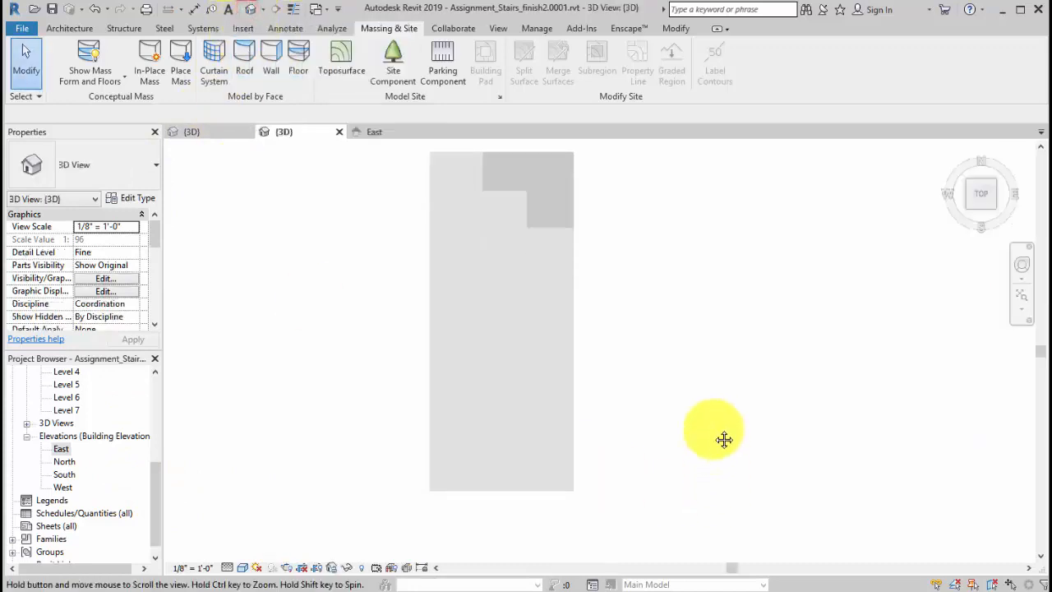
shift+middle_drag(660, 491, 599, 369)
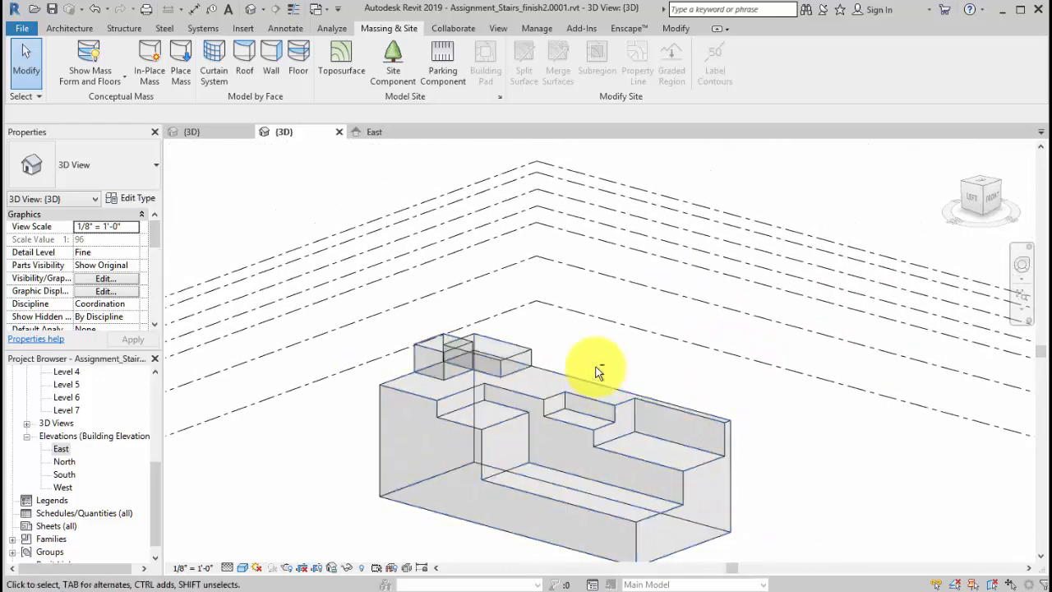
shift+middle_drag(648, 392, 487, 351)
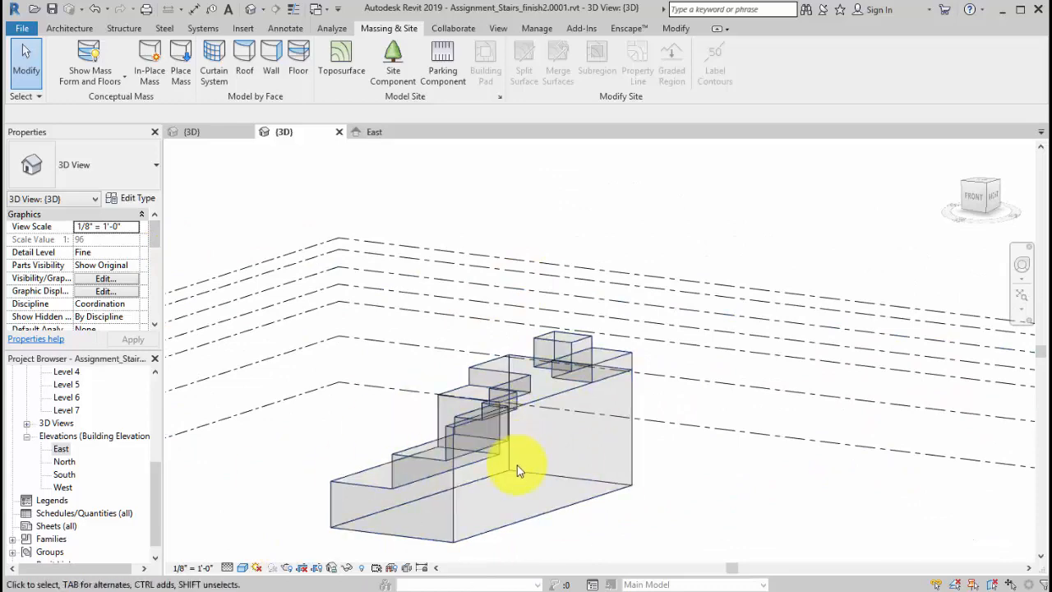
shift+middle_drag(568, 541, 505, 411)
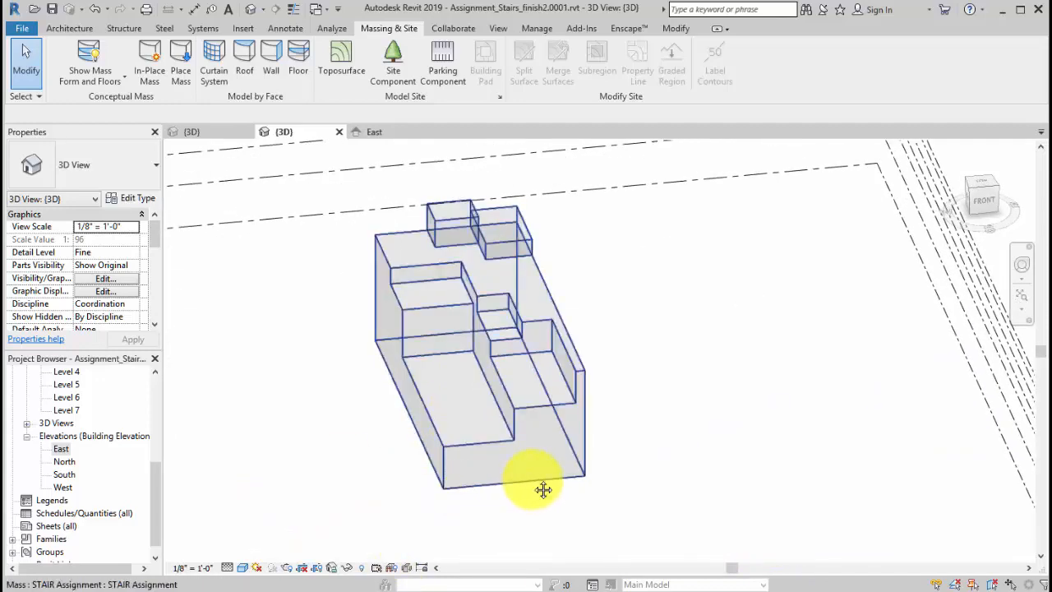
shift+middle_drag(571, 483, 622, 507)
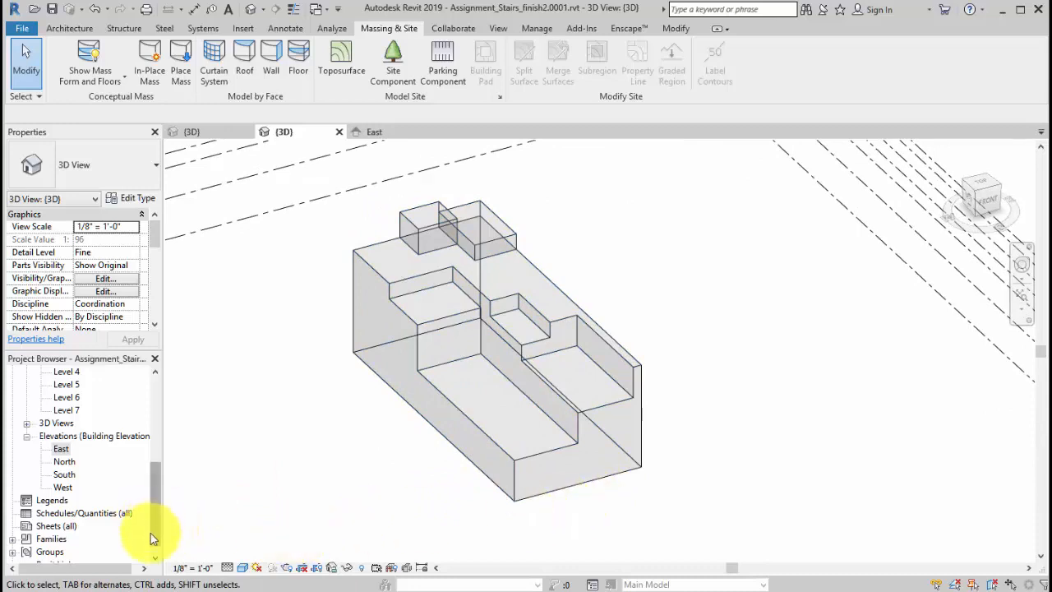
View the Level 1, Level 2, Level 3 and Level 4 floor plans in turn to compare the mass outlines
drag(151, 533, 153, 441)
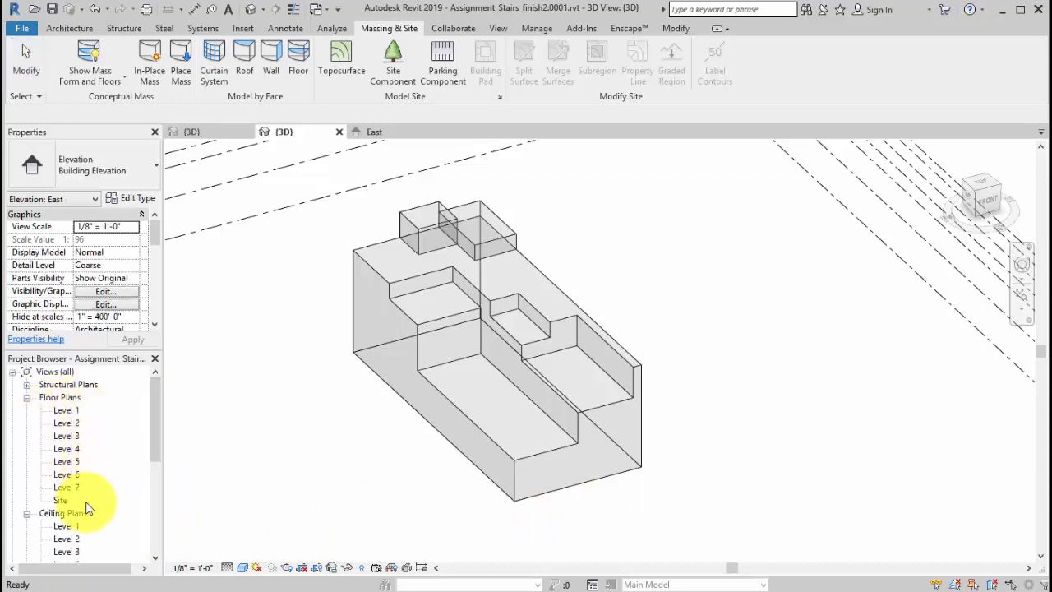
double_click(68, 411)
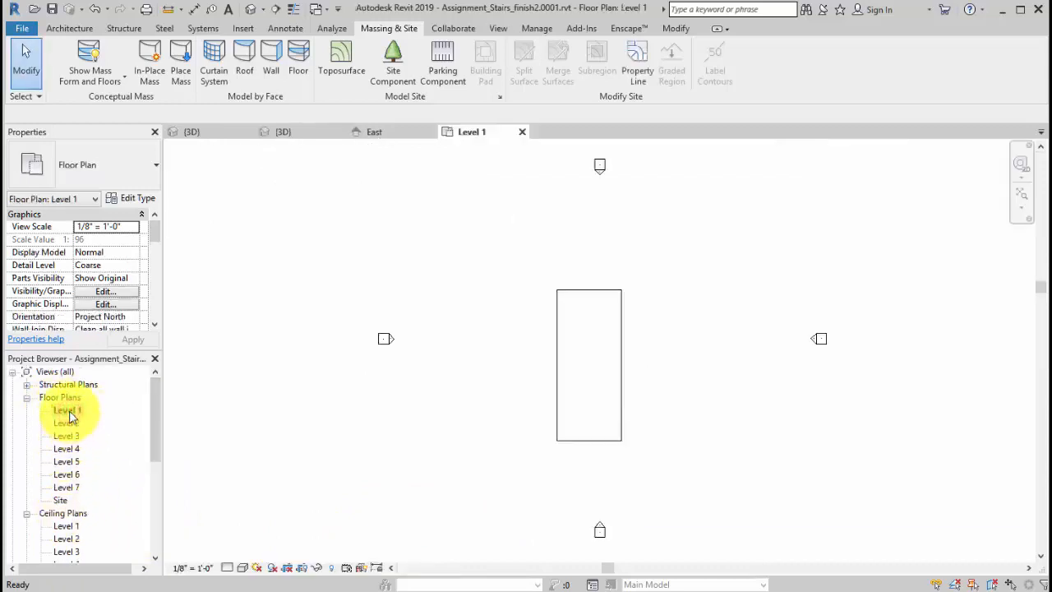
double_click(69, 422)
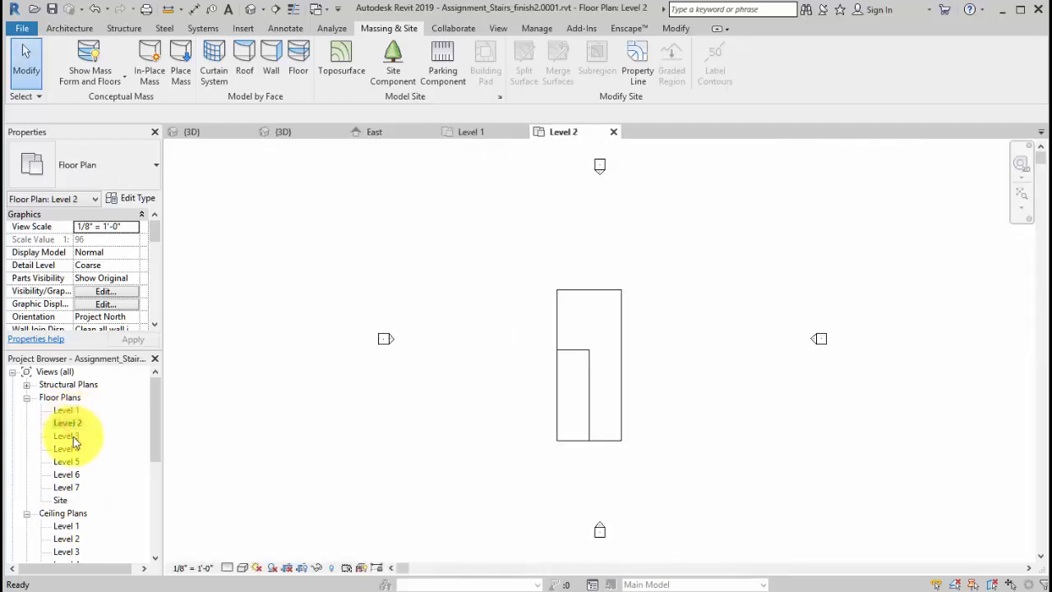
double_click(69, 435)
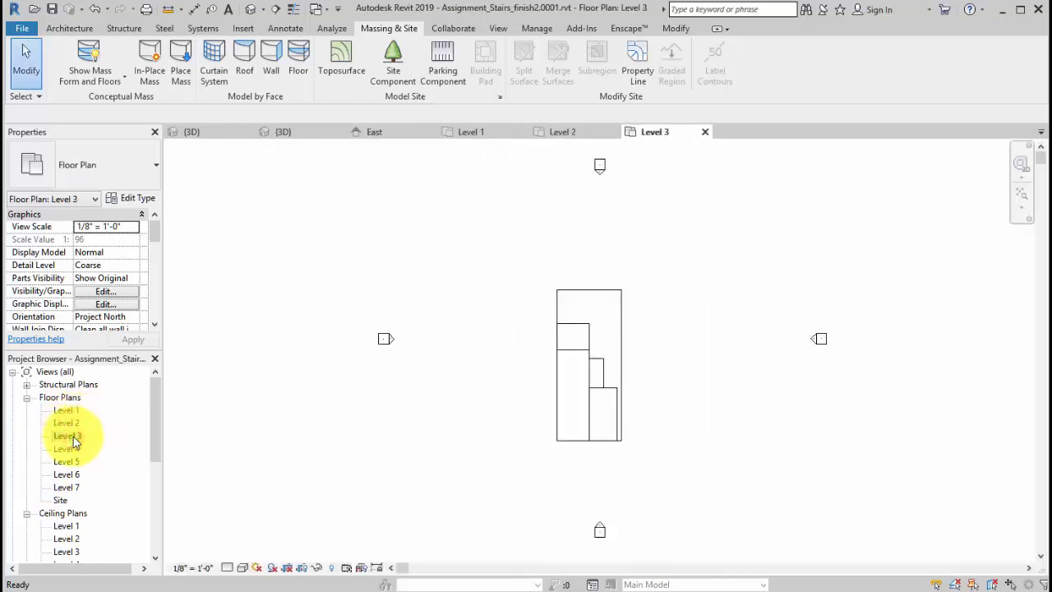
double_click(70, 449)
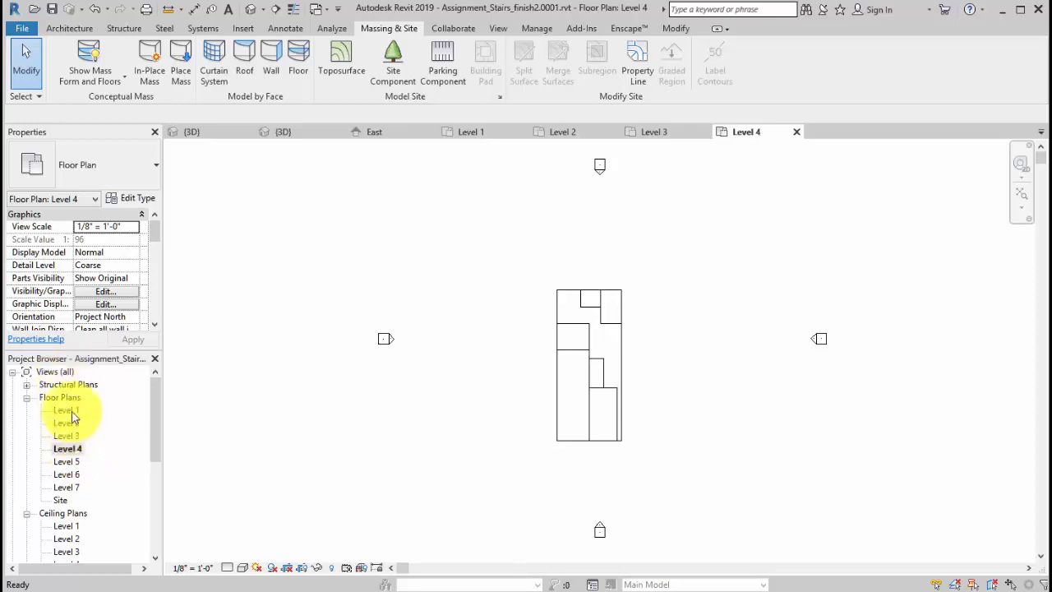
In the Level 1 floor plan, create a straight 14-riser stair run from Level 1 to Level 2, running toward the mass's south edge
double_click(68, 410)
middle_drag(559, 441, 600, 427)
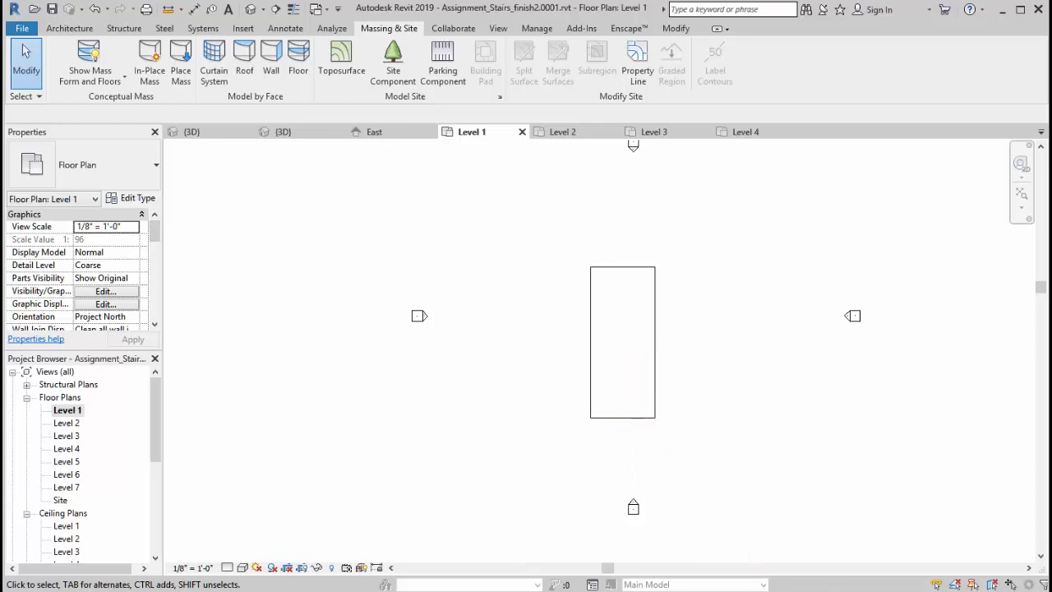
scroll(574, 505, down, 1)
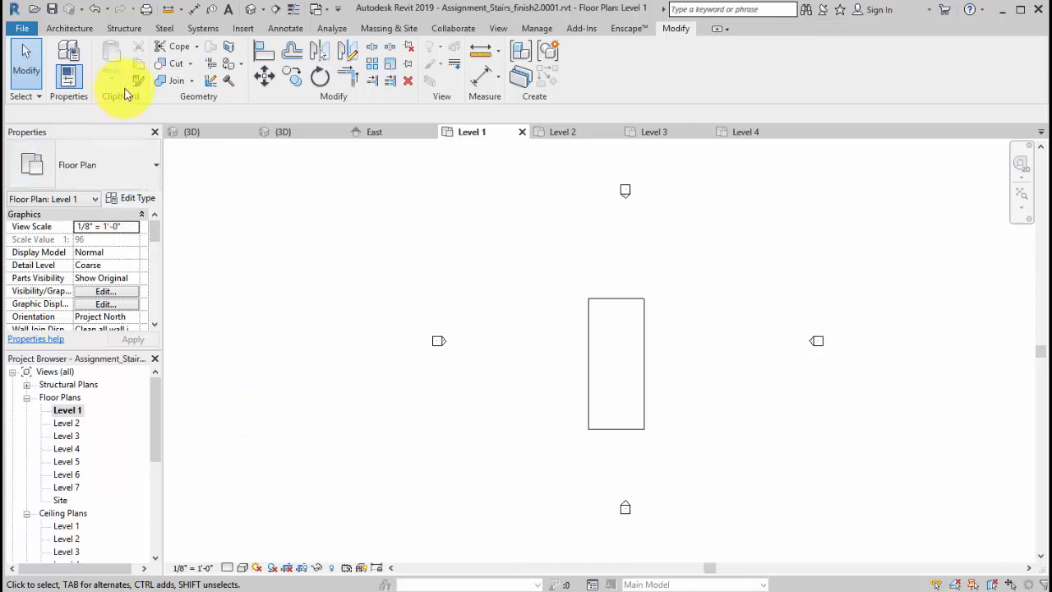
click(70, 29)
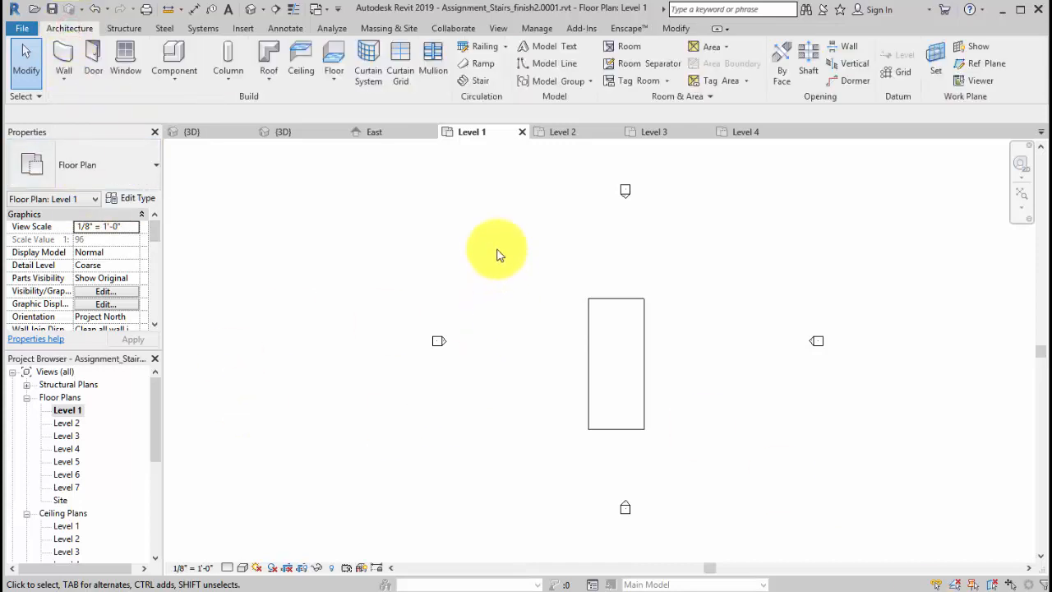
click(483, 82)
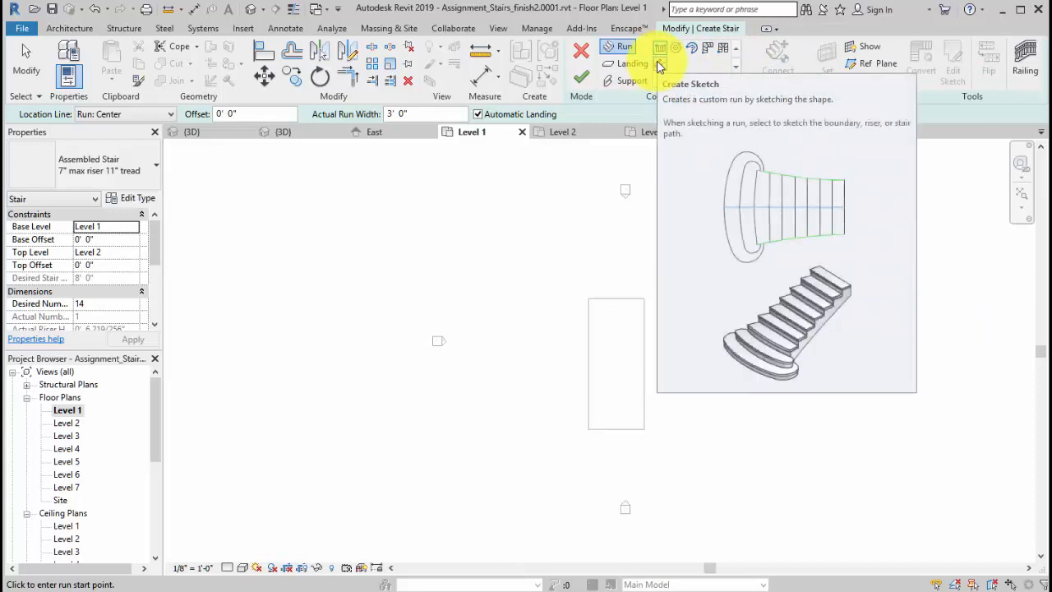
middle_drag(678, 429, 636, 389)
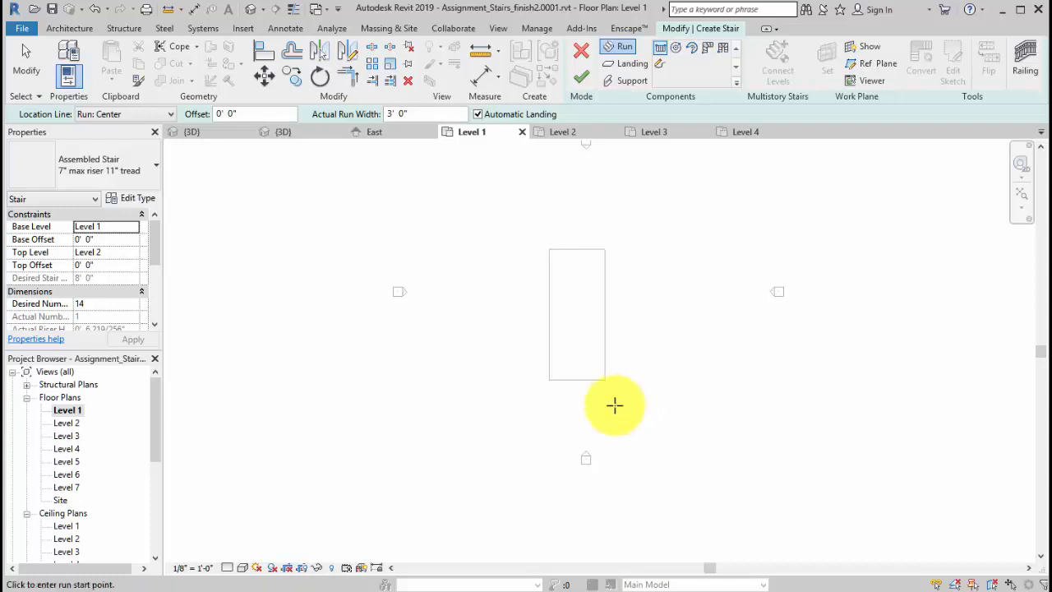
scroll(615, 404, up, 3)
scroll(617, 411, up, 1)
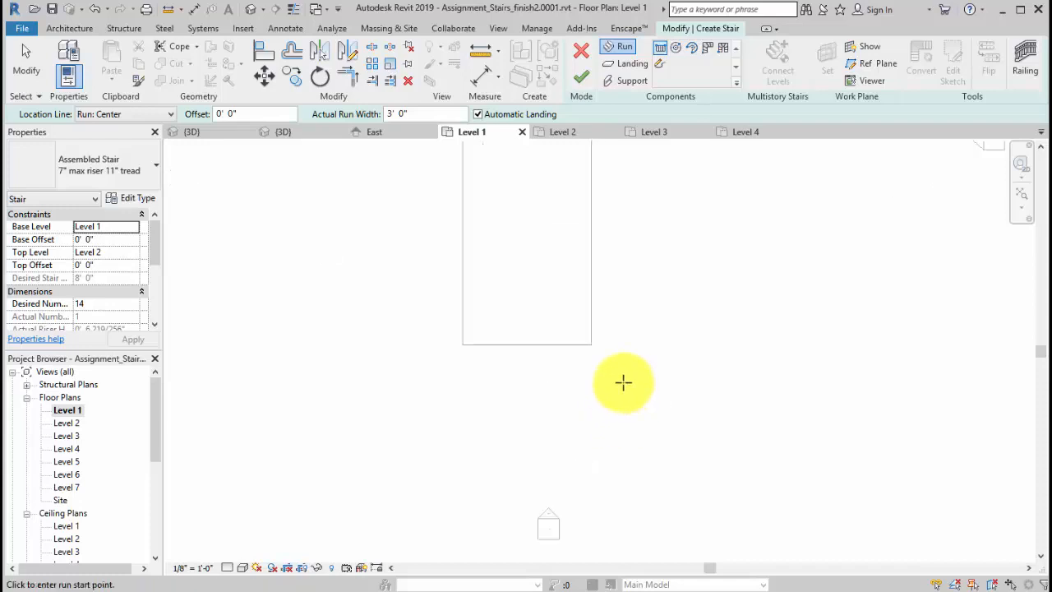
click(538, 466)
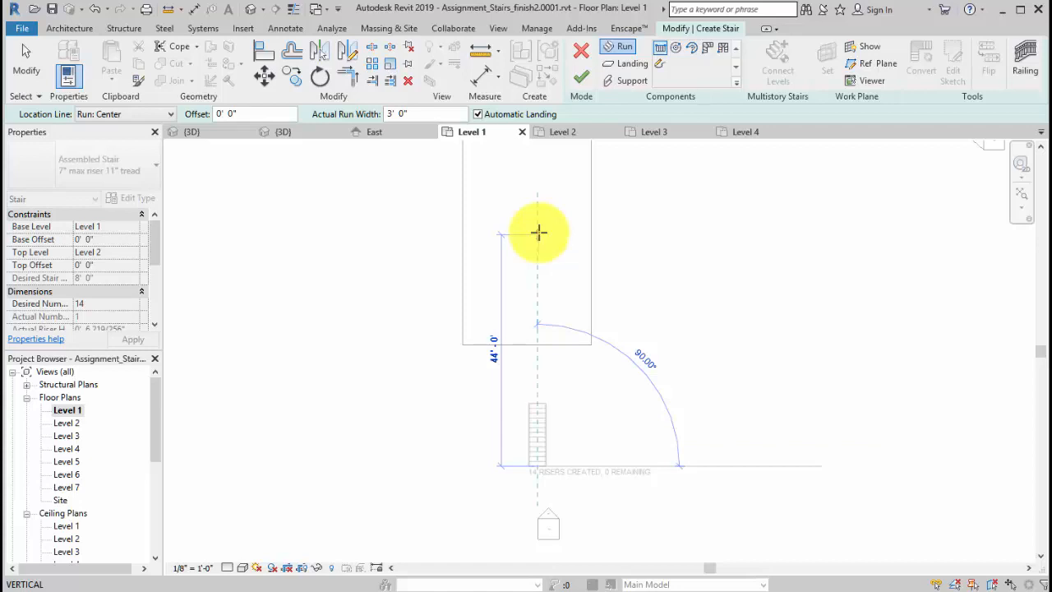
click(538, 232)
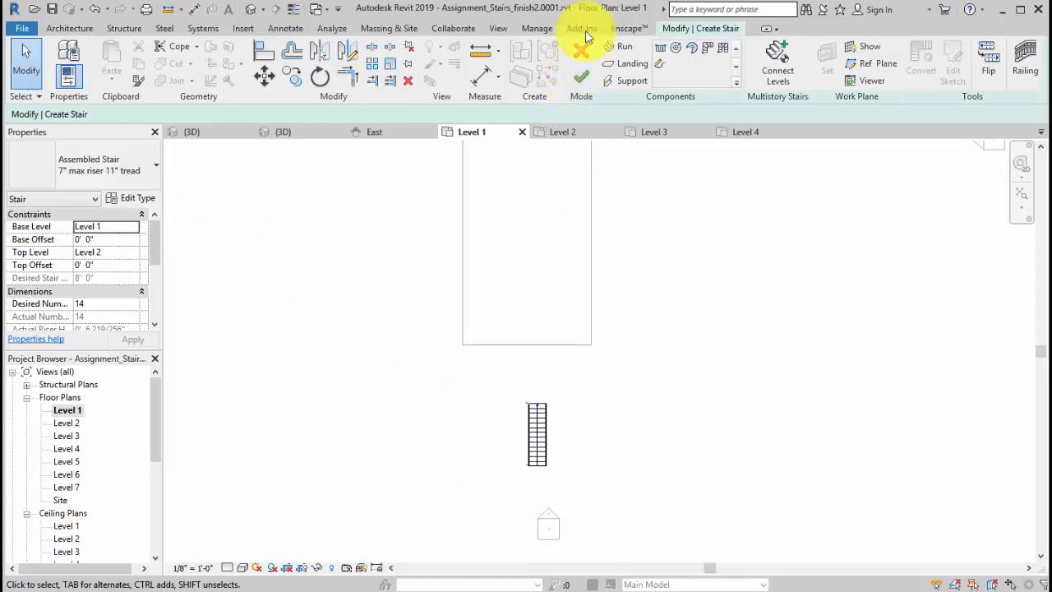
Set the minimum run width of the 7" max riser 11" tread assembled stair type to 5' 0"
click(128, 199)
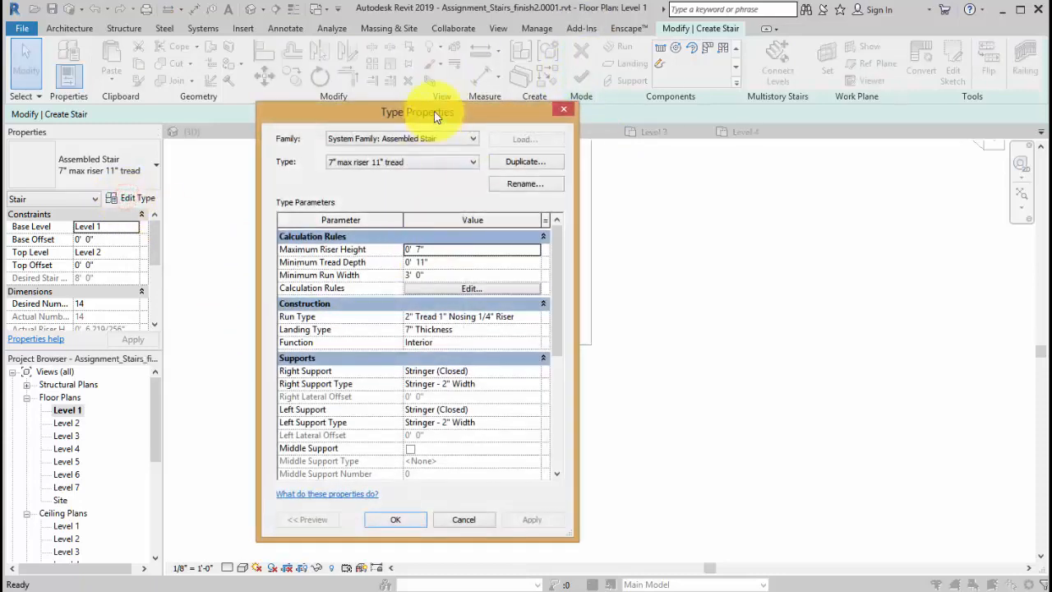
drag(434, 111, 505, 100)
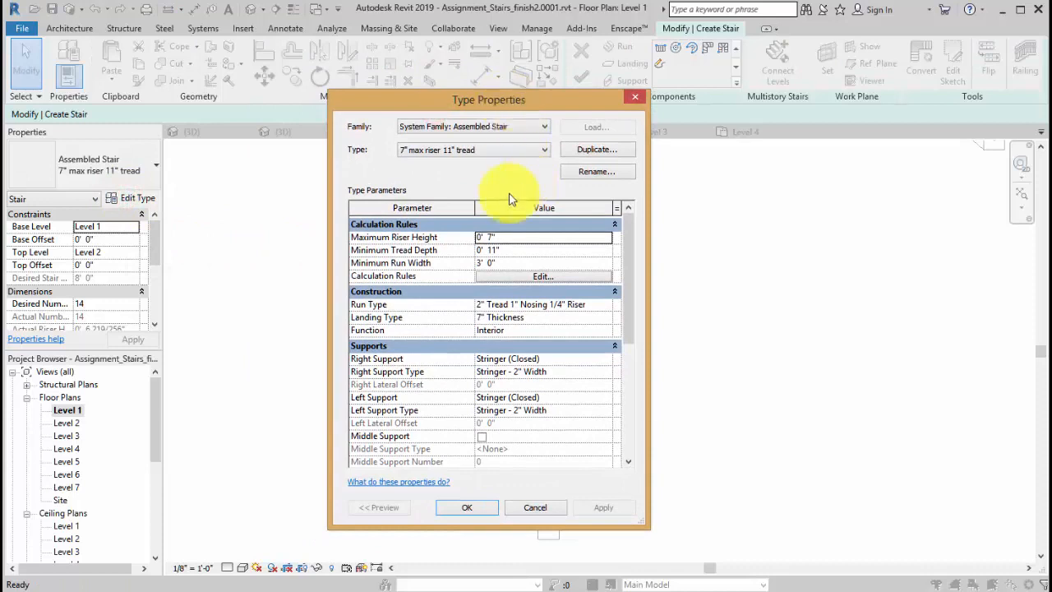
click(511, 268)
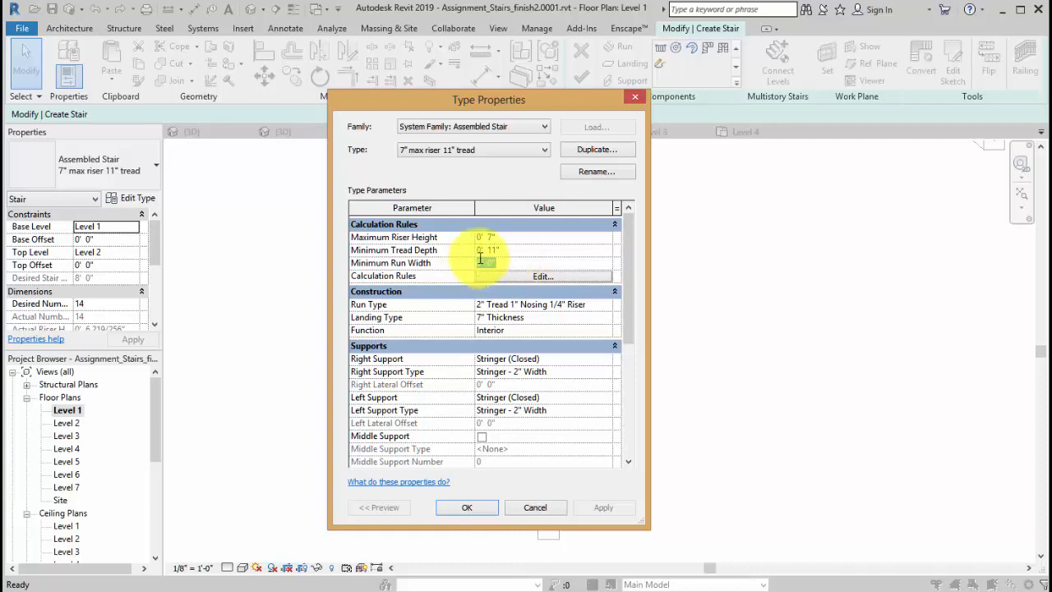
click(480, 260)
key(BackSpace)
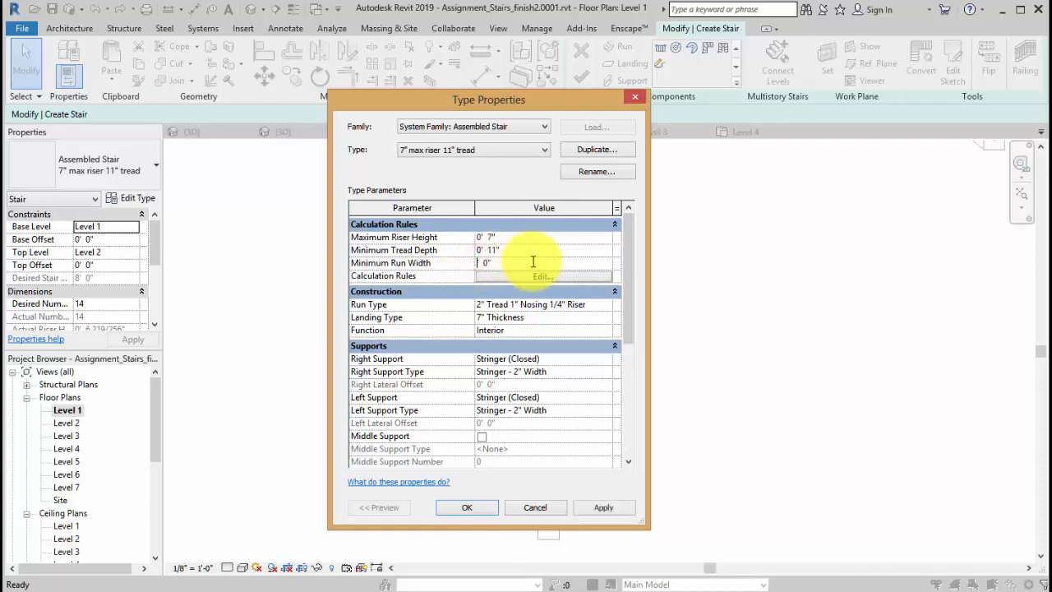
text(5)
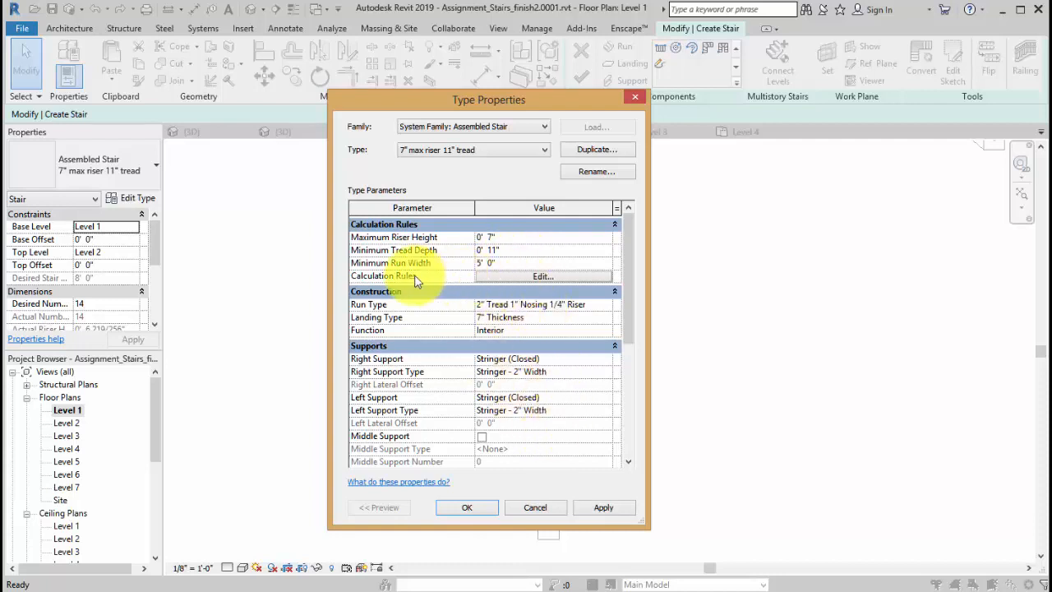
Review the assembled stair type's calculation rules and the option to use the stair calculator for slope calculation, leaving them unchanged
click(521, 279)
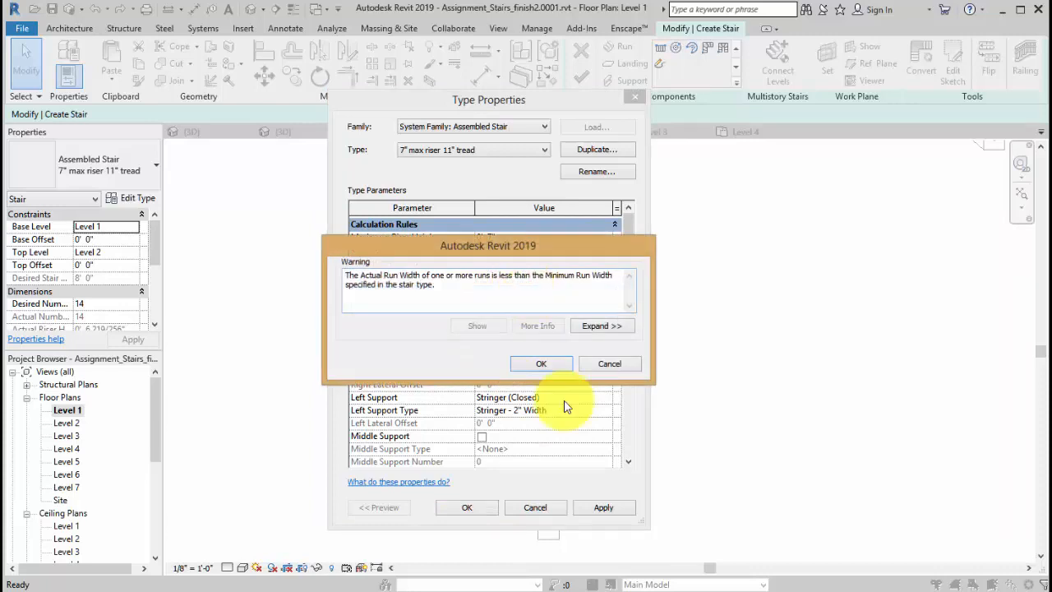
click(543, 360)
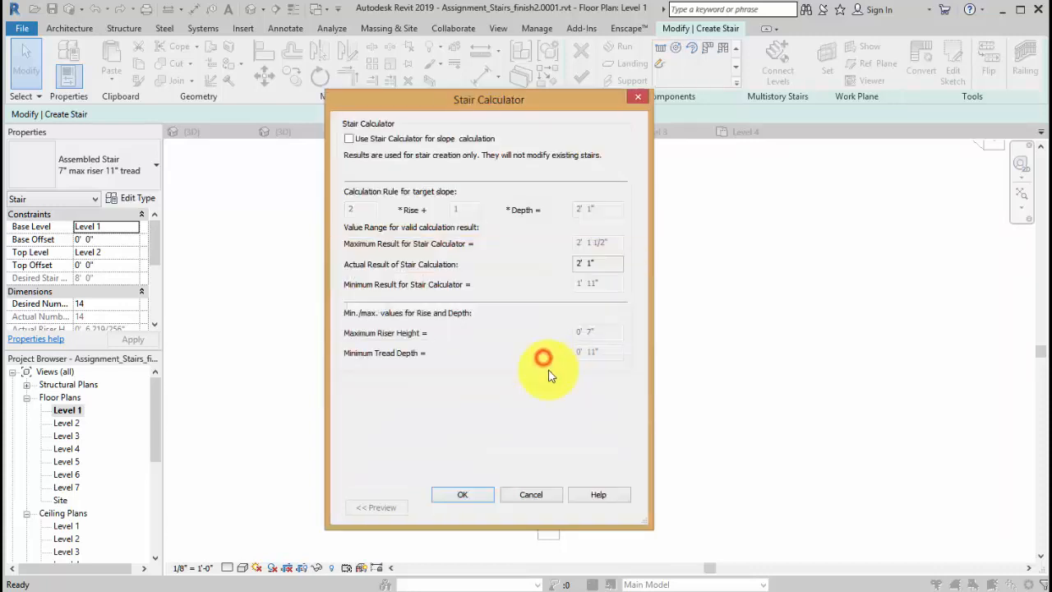
click(349, 139)
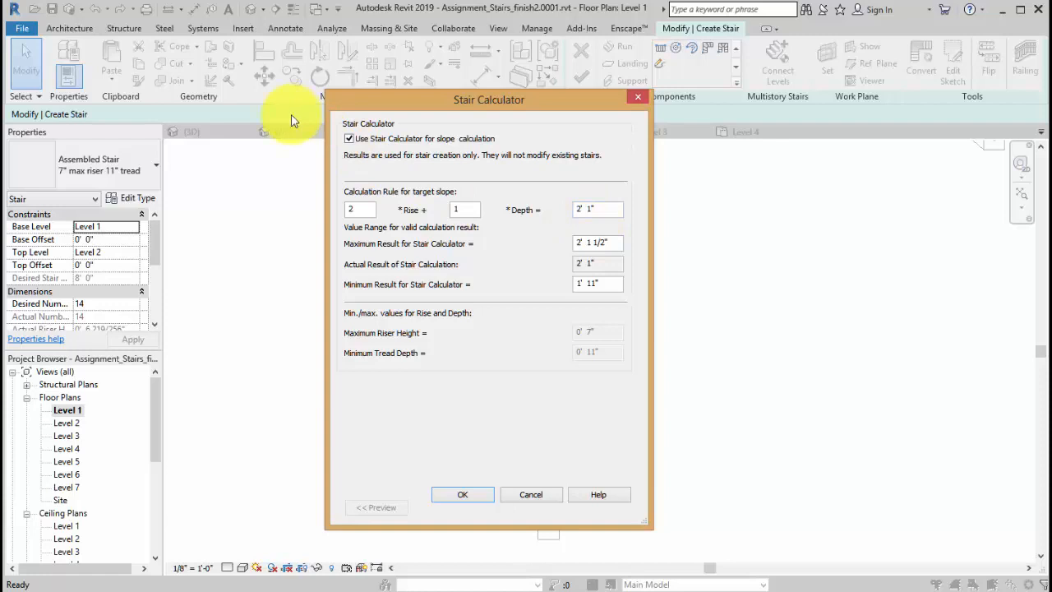
click(348, 138)
click(536, 496)
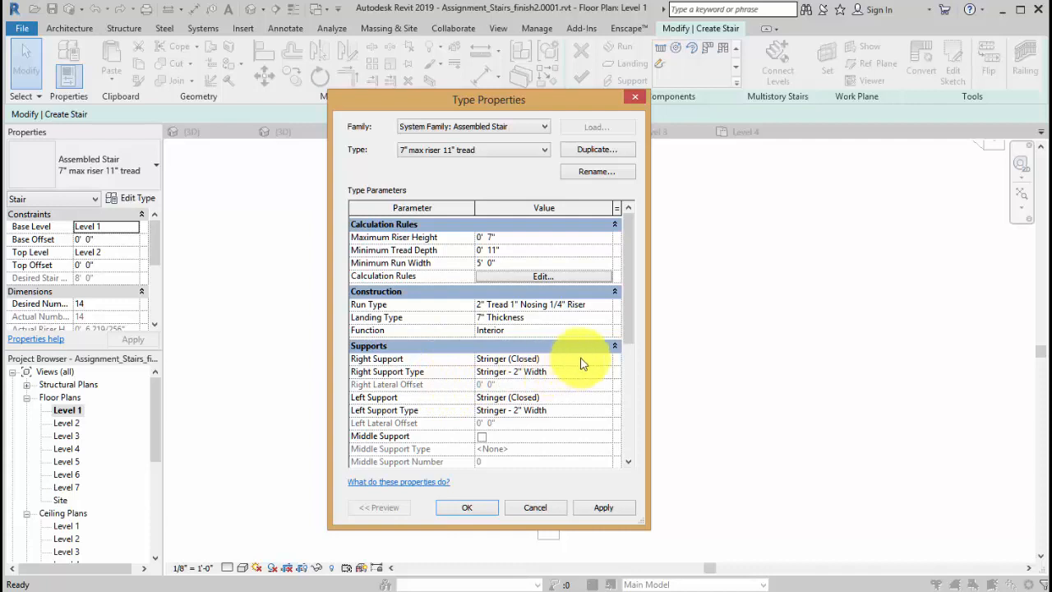
Review the remaining type parameters, accept the stair type properties and finish the stair from Level 1 to Level 2
drag(627, 305, 627, 393)
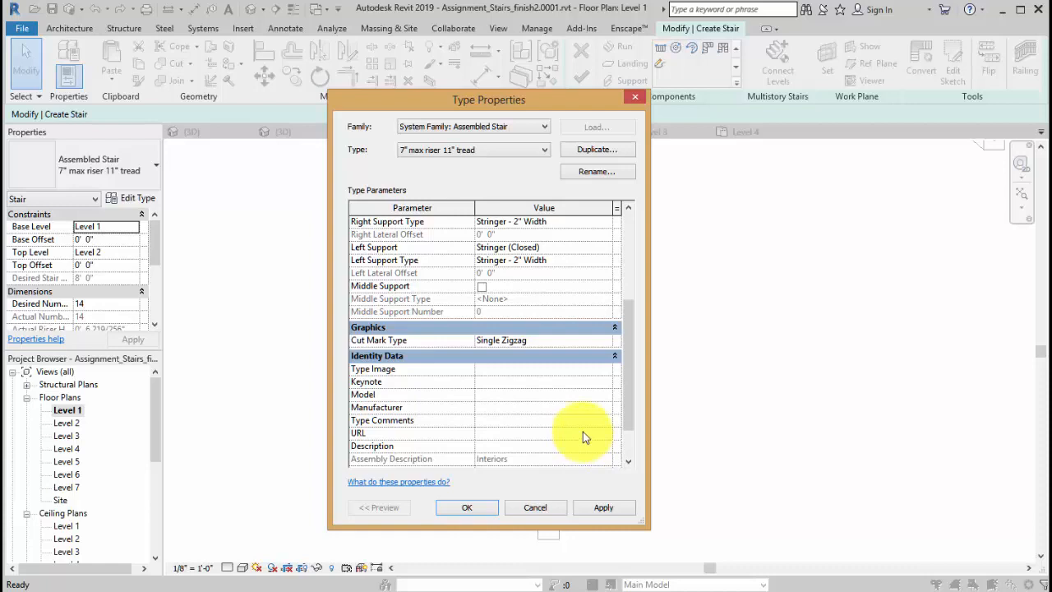
drag(629, 394, 630, 421)
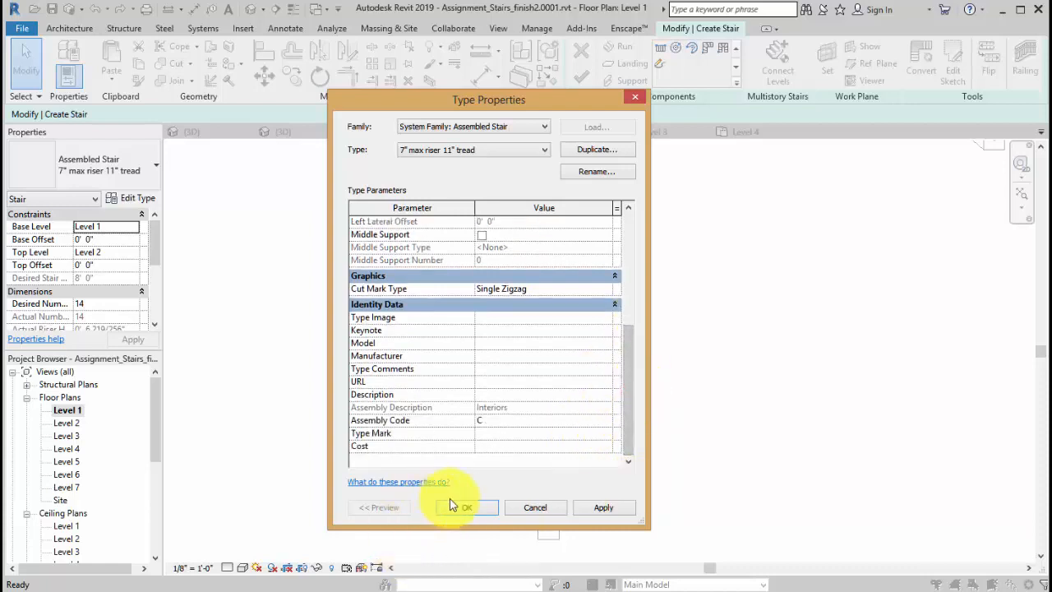
click(483, 508)
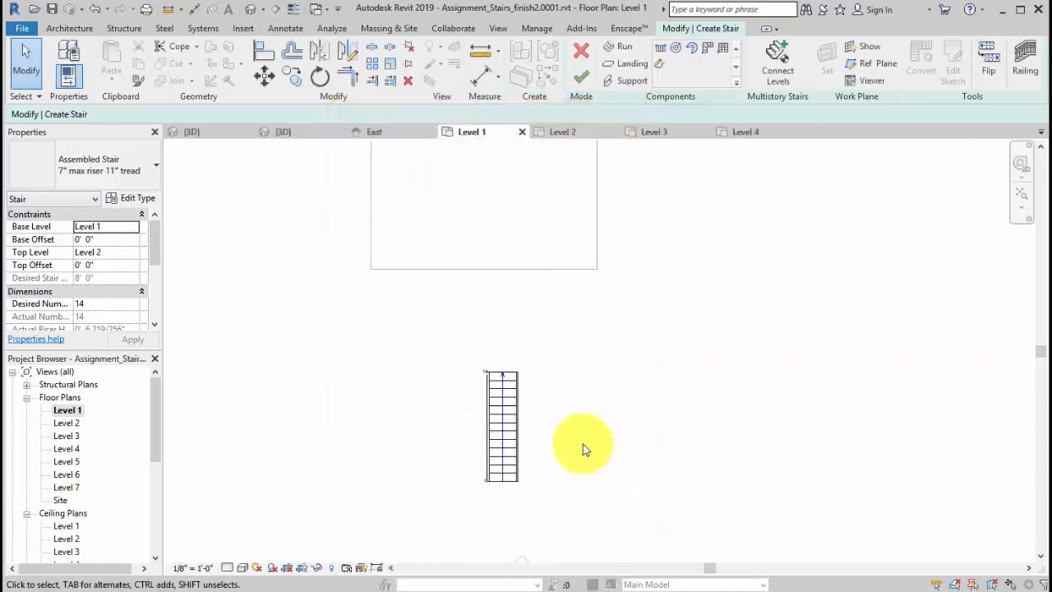
scroll(582, 443, up, 1)
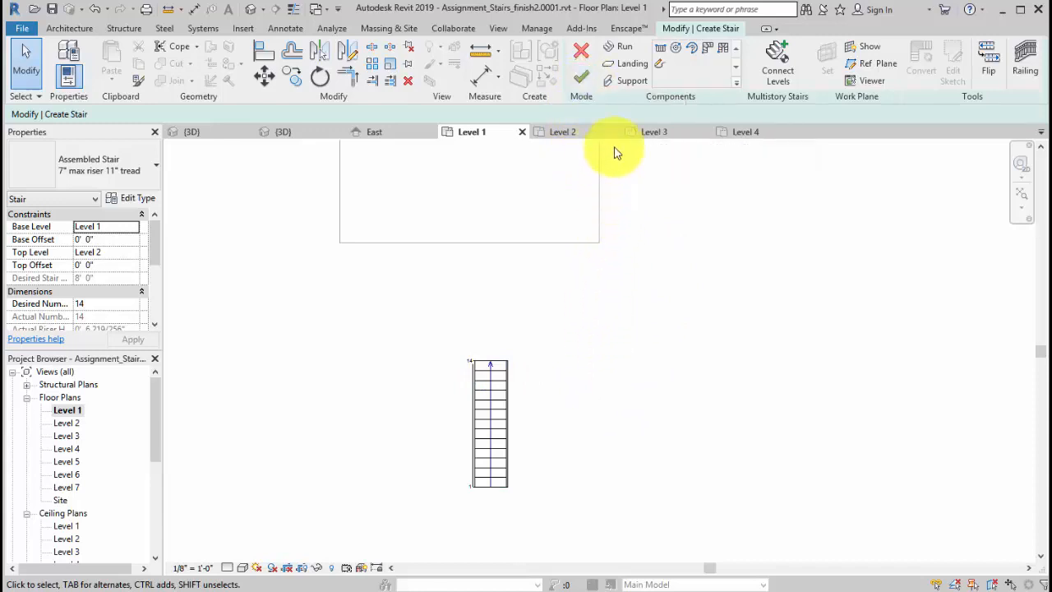
click(586, 77)
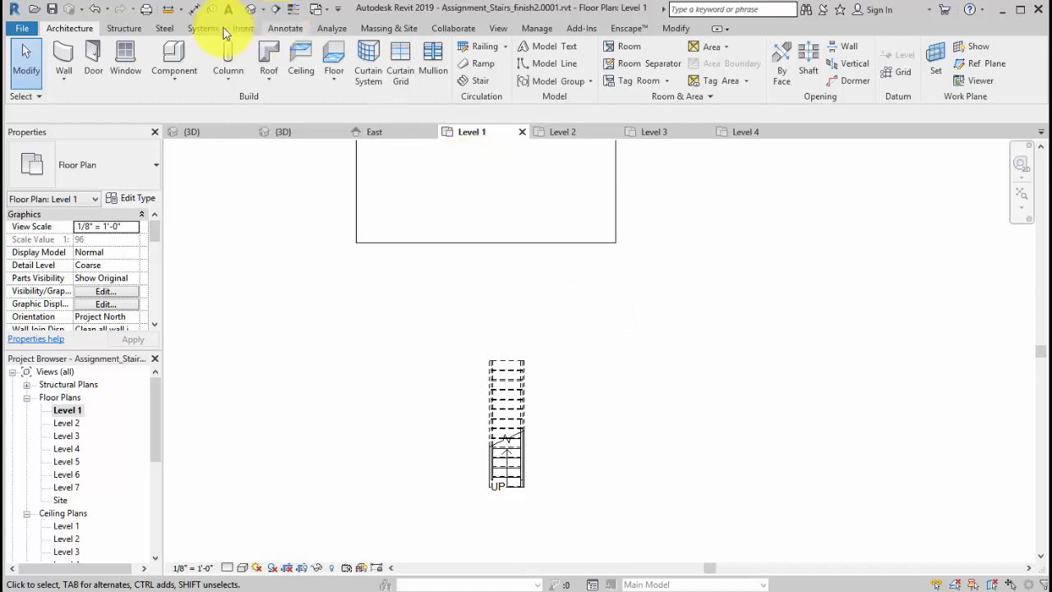
Examine the finished stair and its railings beside the mass in 3D
click(251, 11)
scroll(564, 353, up, 5)
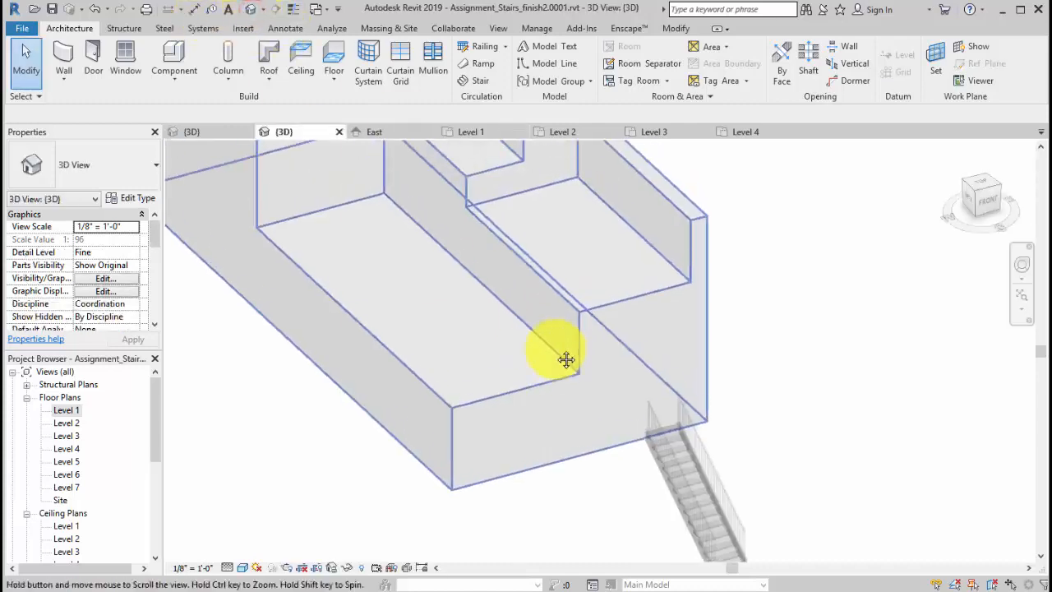
shift+middle_drag(613, 495, 653, 473)
middle_drag(765, 345, 549, 368)
scroll(551, 349, down, 1)
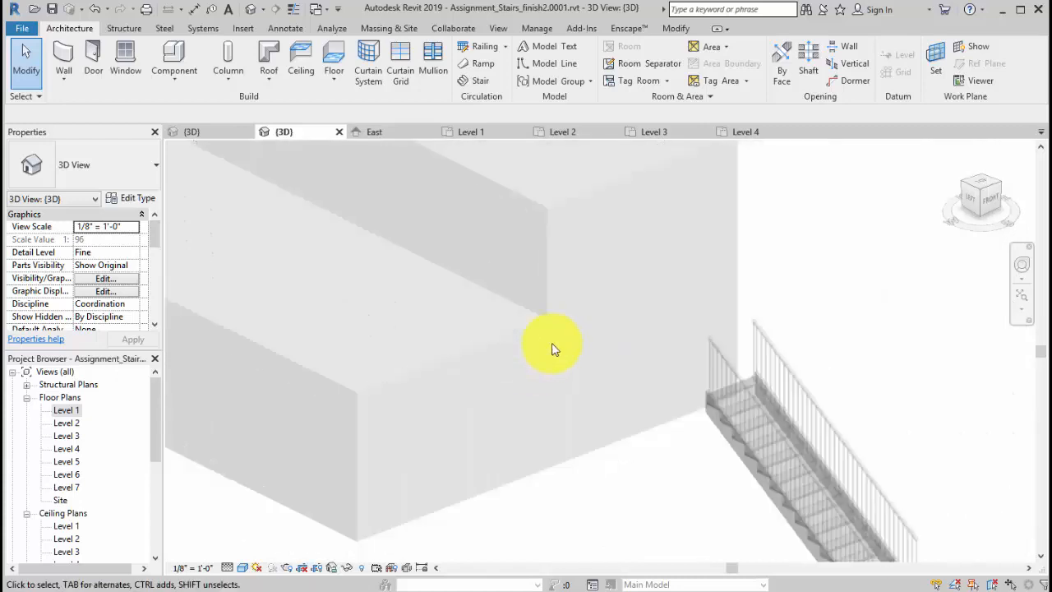
In the Level 1 floor plan, move the stair closer to the mass and align its top end with the mass's south edge
double_click(65, 410)
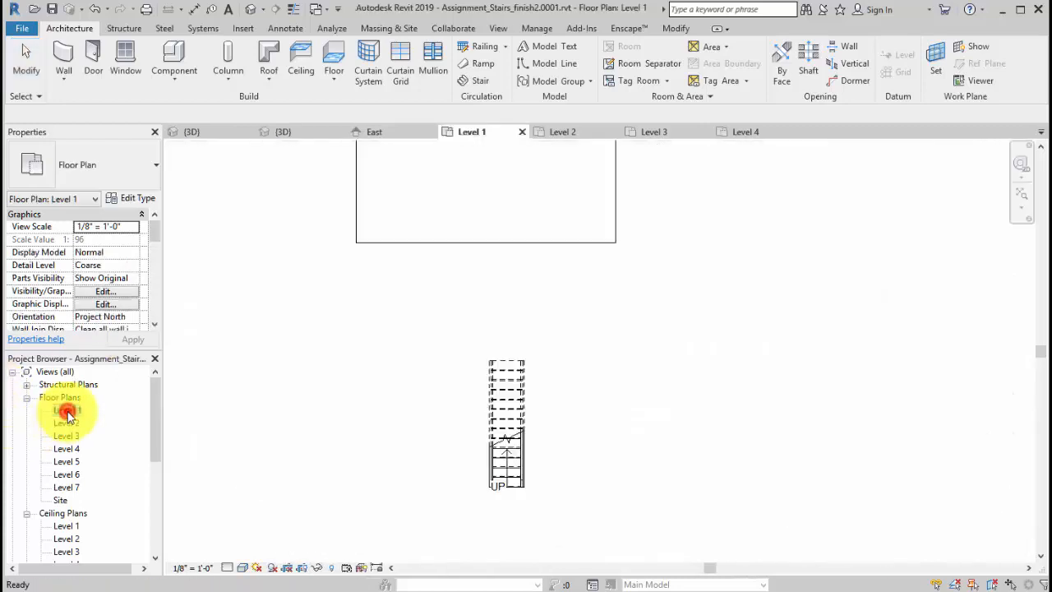
middle_drag(492, 469, 496, 478)
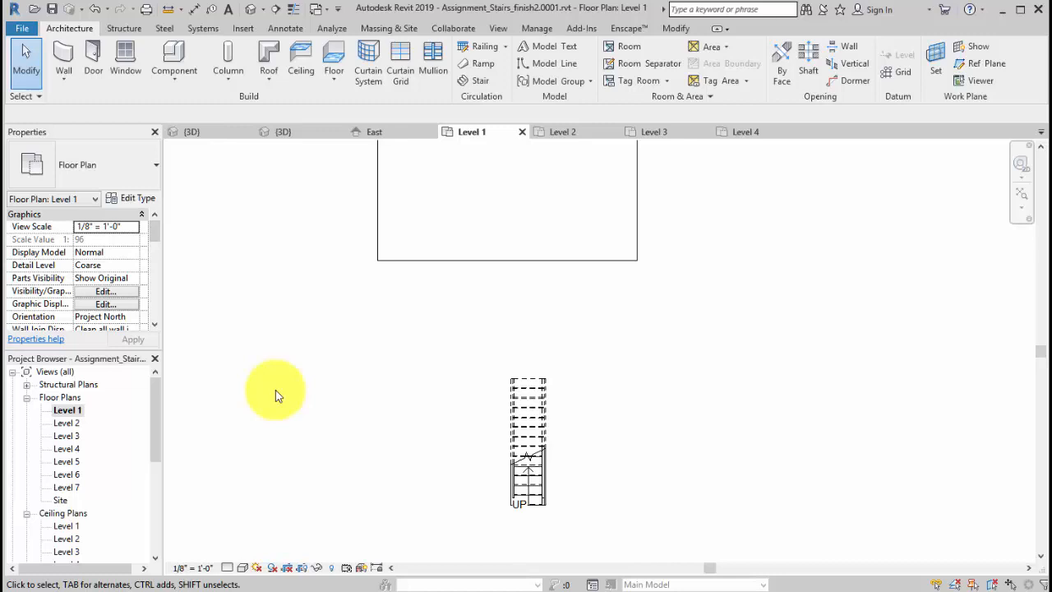
click(533, 379)
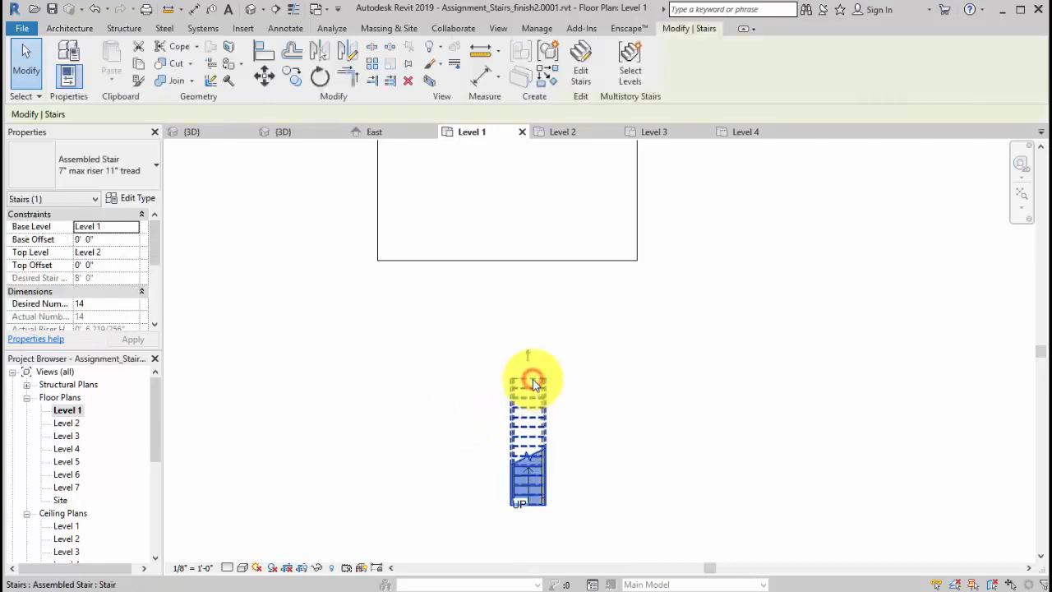
drag(531, 375, 440, 310)
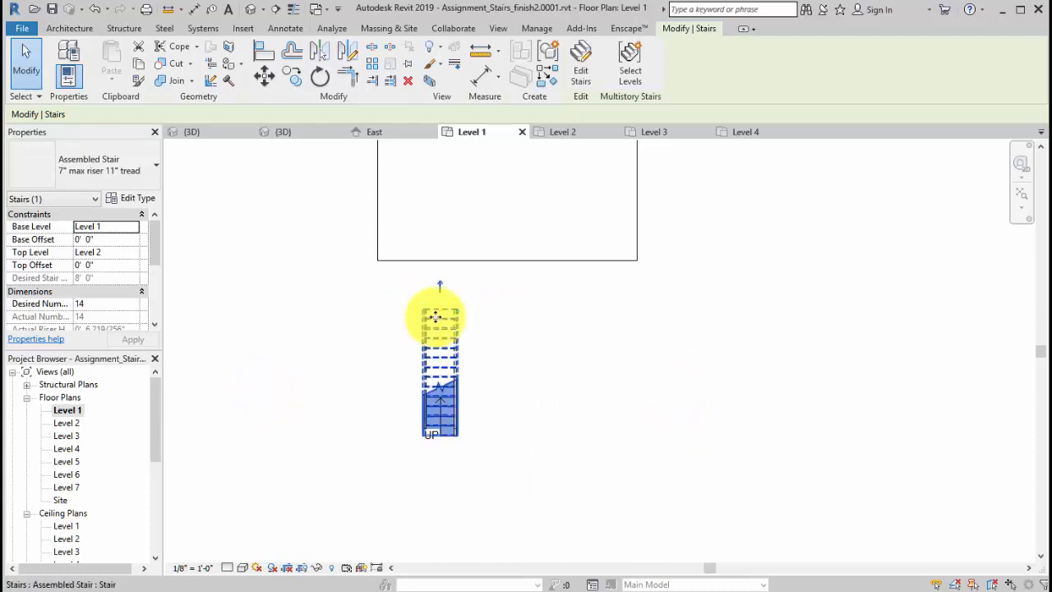
click(257, 60)
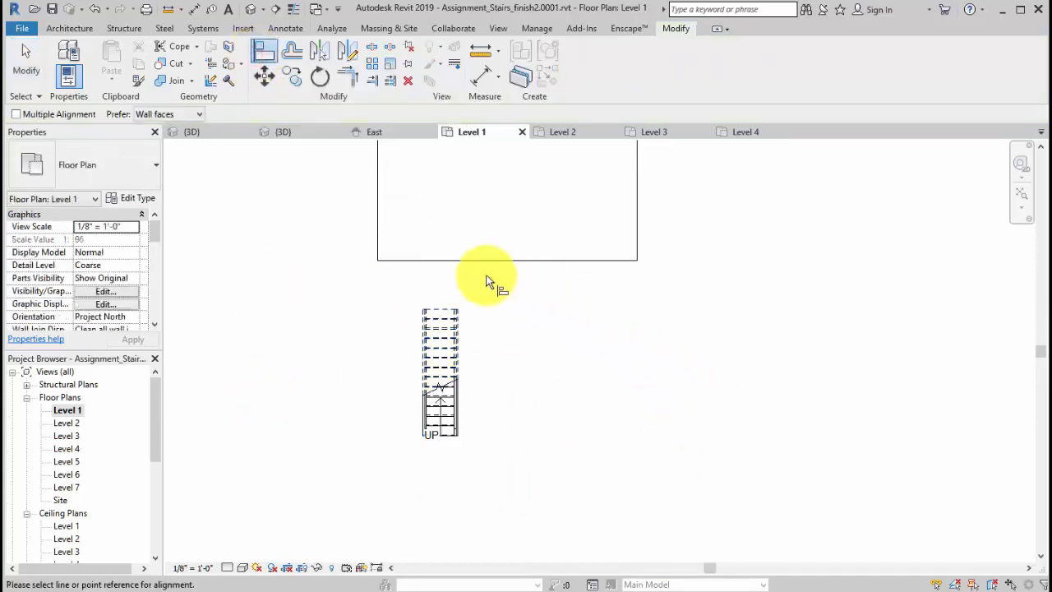
click(454, 262)
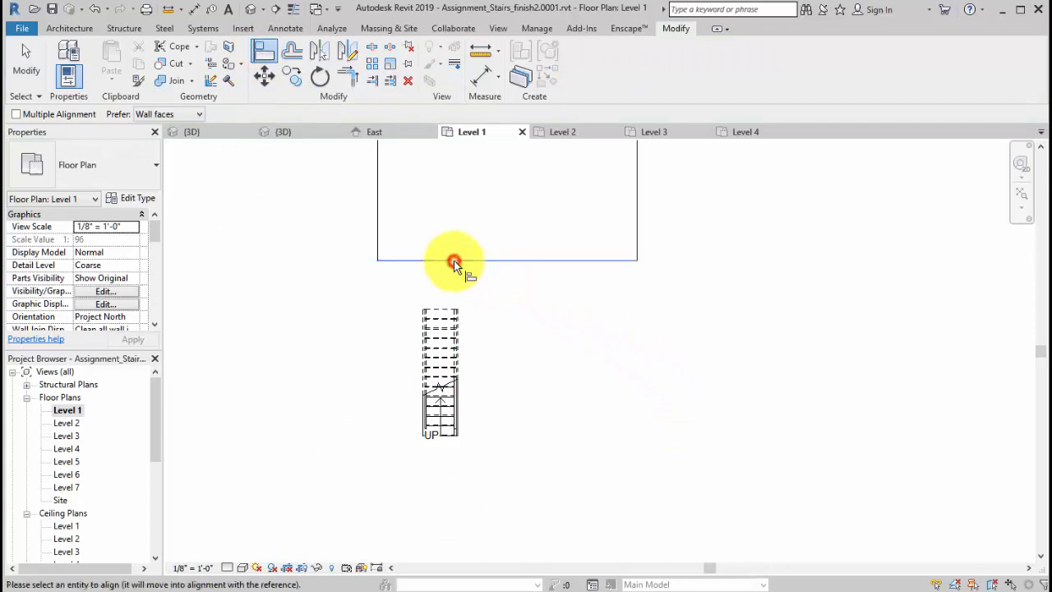
click(442, 311)
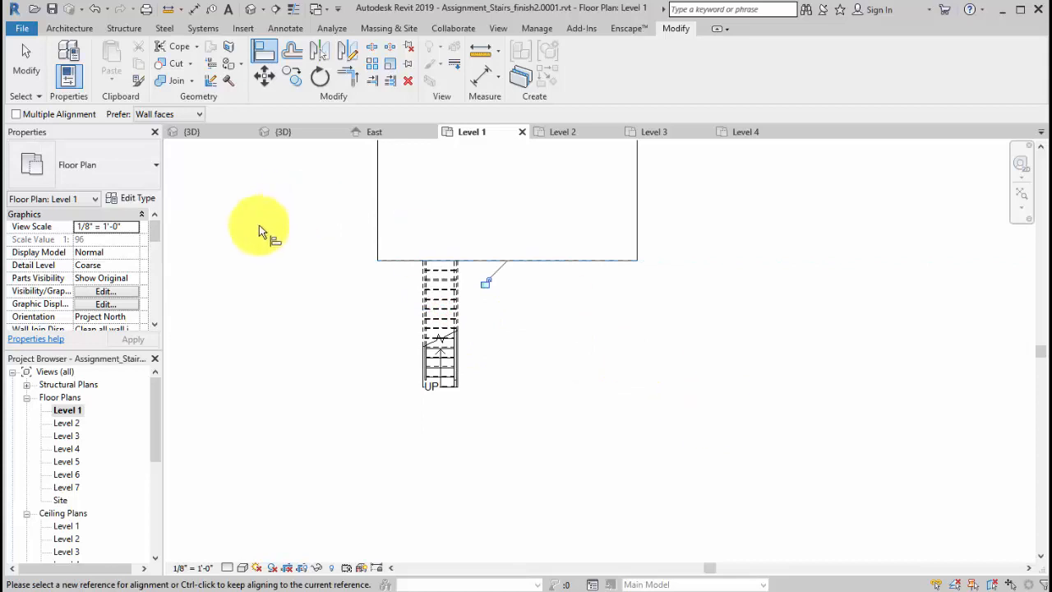
Inspect in 3D how the aligned stair meets the mass's first step at Level 2, from several angles
click(247, 9)
middle_drag(698, 481, 709, 445)
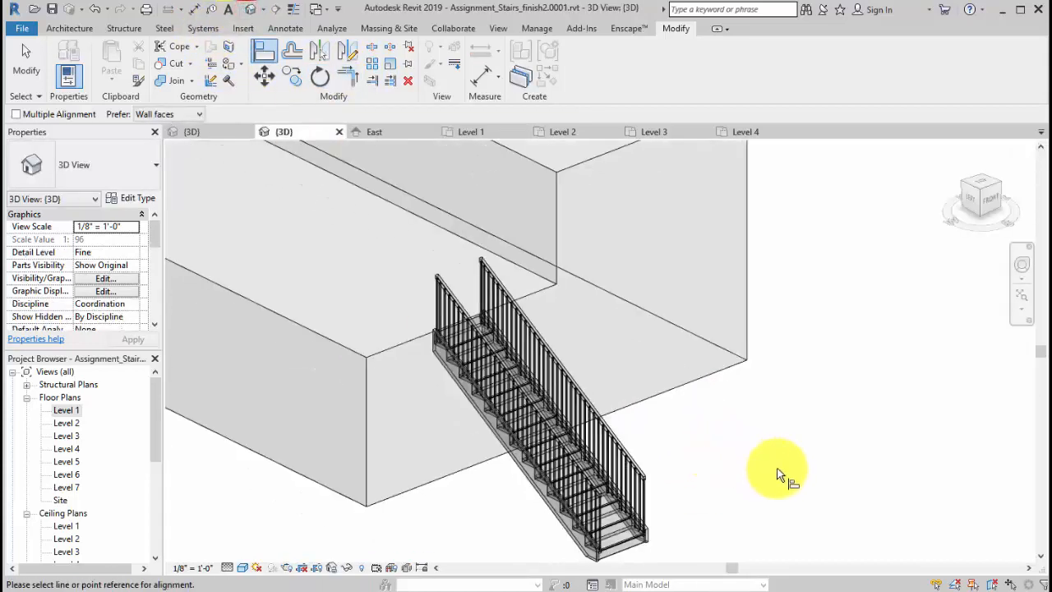
shift+middle_drag(777, 470, 735, 425)
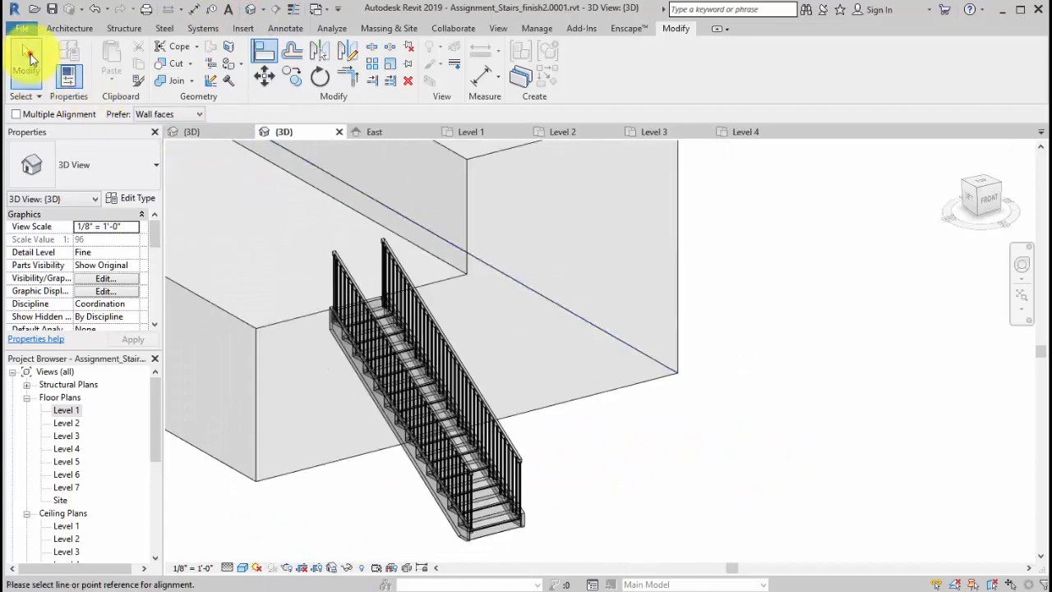
click(26, 51)
click(484, 492)
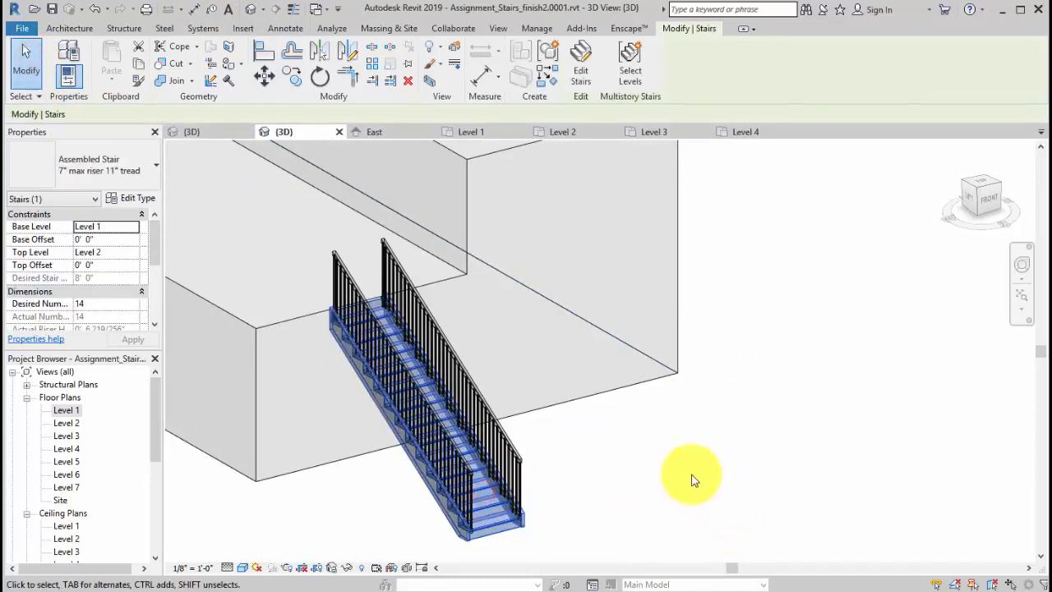
shift+middle_drag(681, 482, 688, 488)
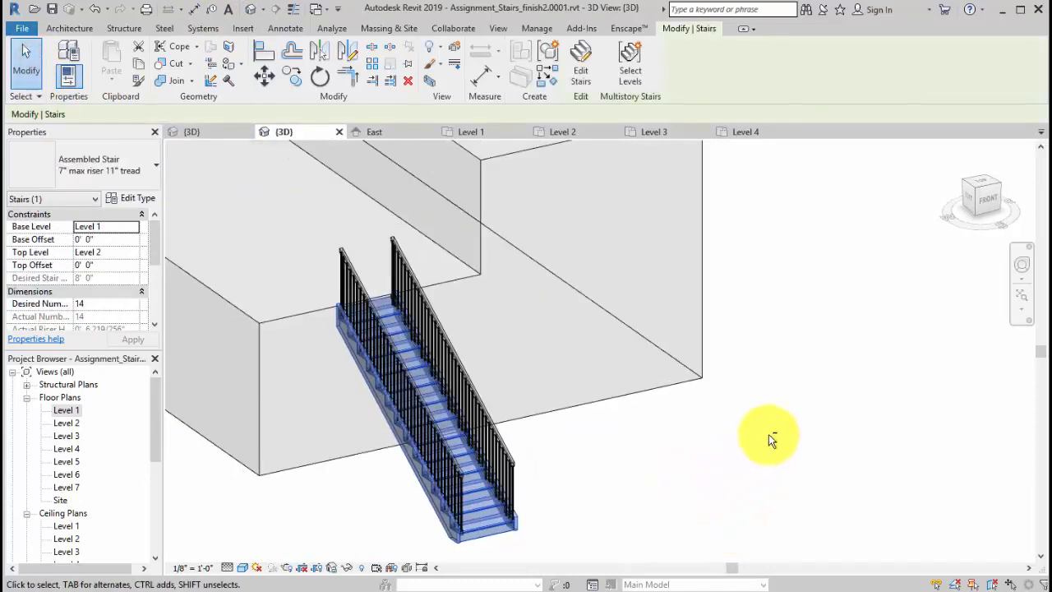
shift+middle_drag(767, 435, 876, 531)
Start a second stair in the Level 1 floor plan and set the assembled stair type's minimum run width to 3' 0"
double_click(67, 410)
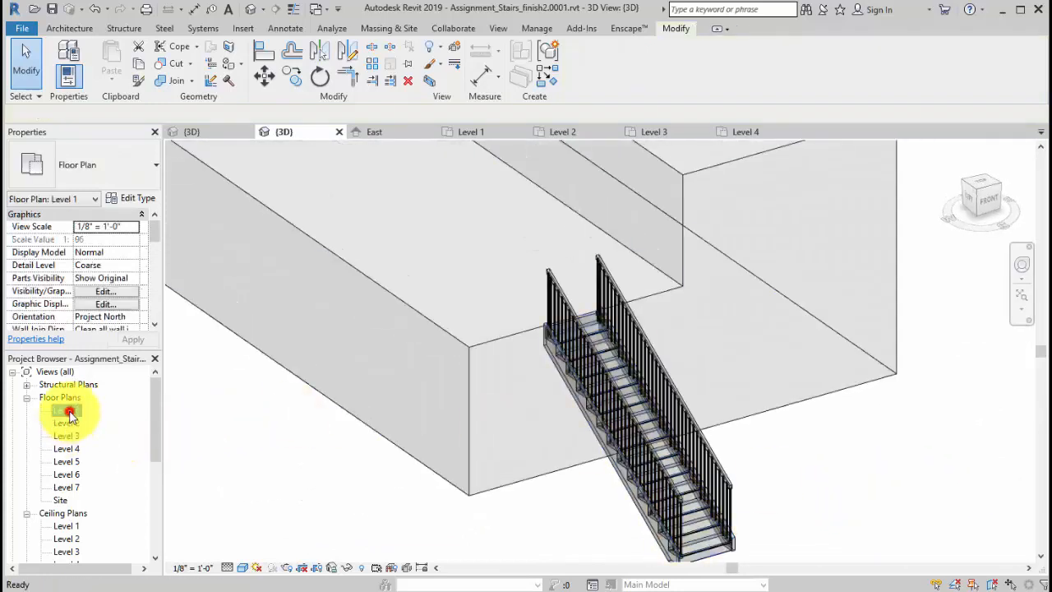
middle_drag(730, 439, 543, 448)
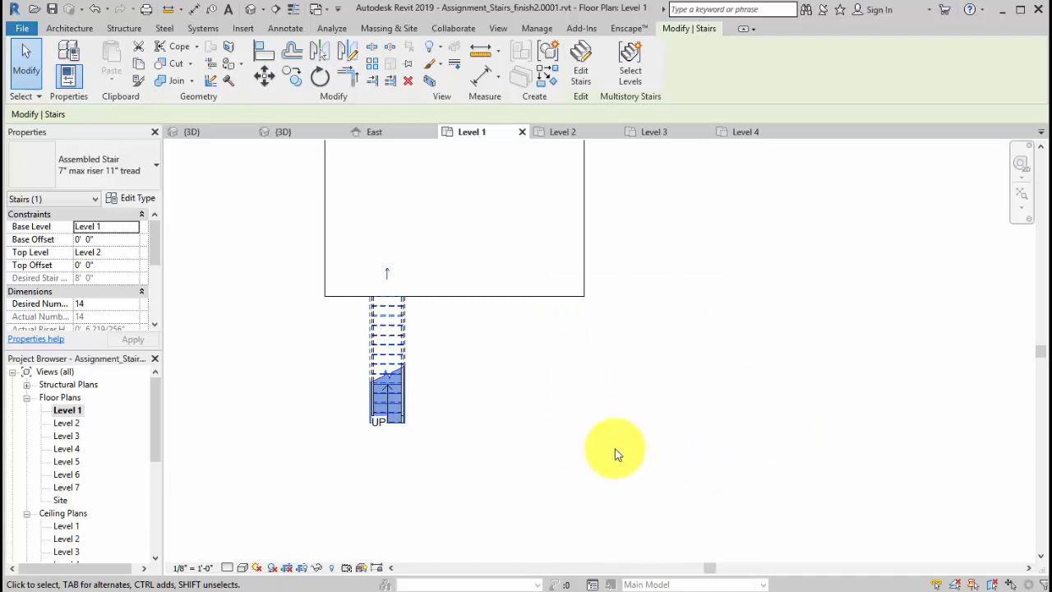
click(84, 29)
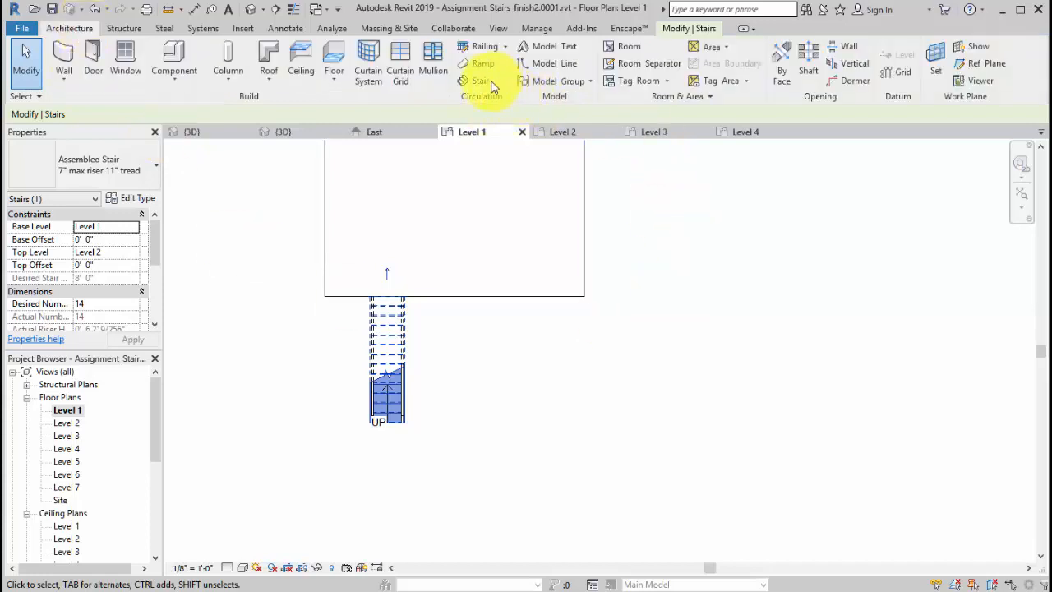
click(465, 81)
middle_drag(603, 364, 530, 327)
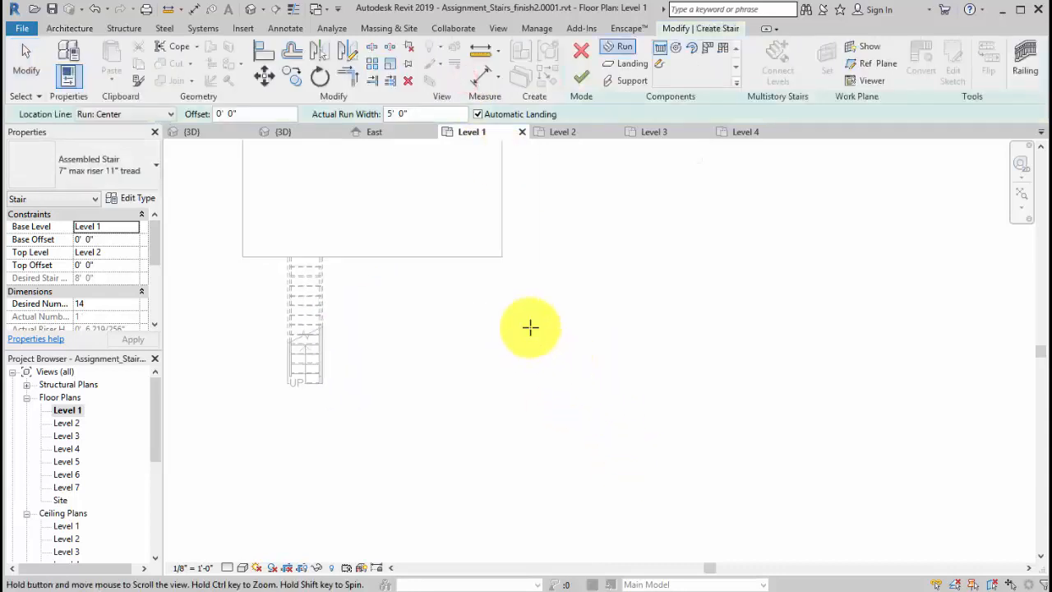
click(491, 458)
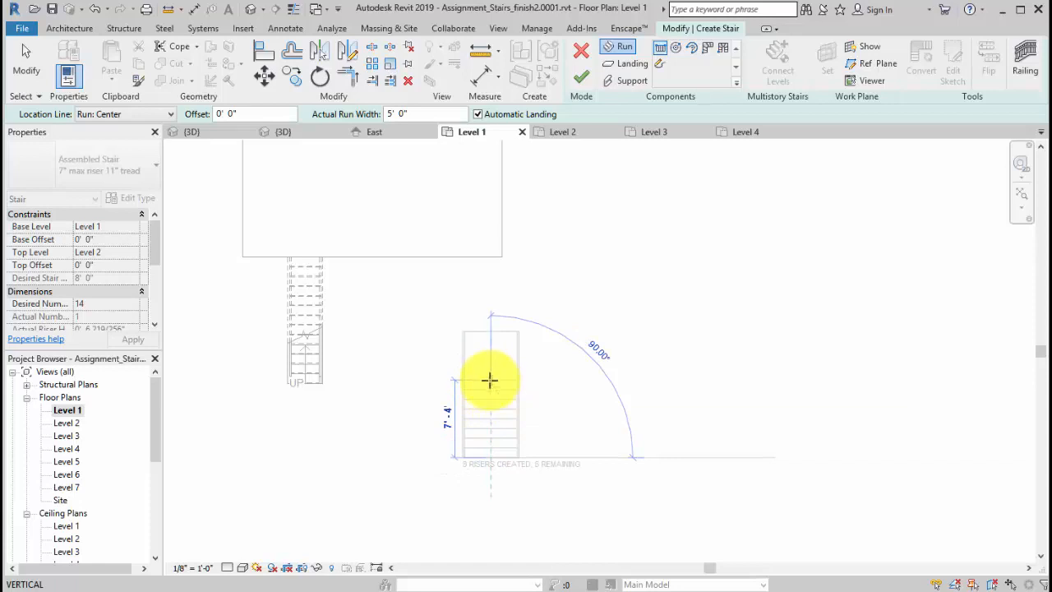
key(Escape)
click(128, 197)
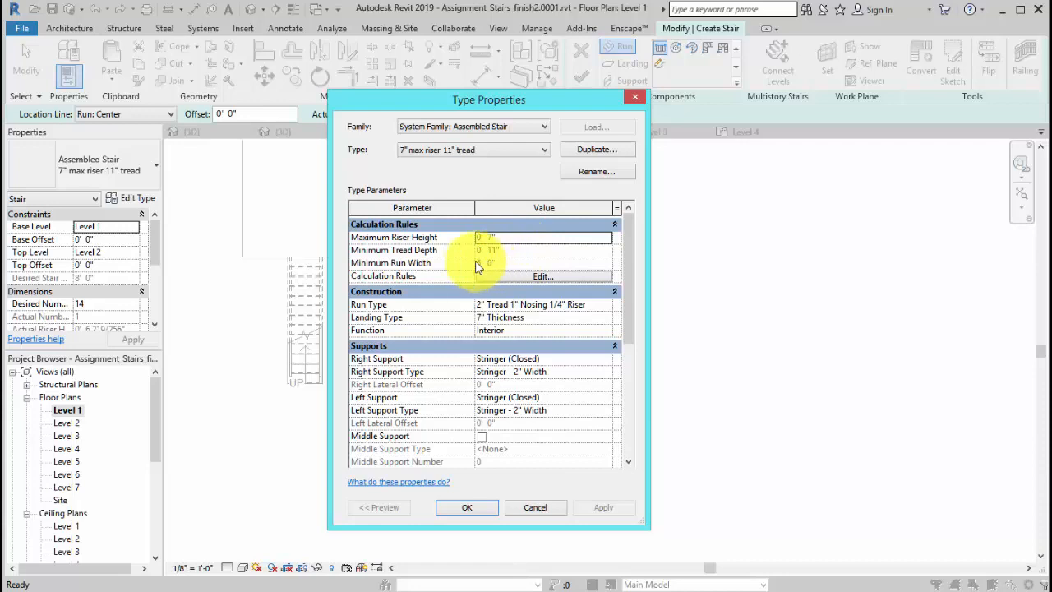
click(479, 263)
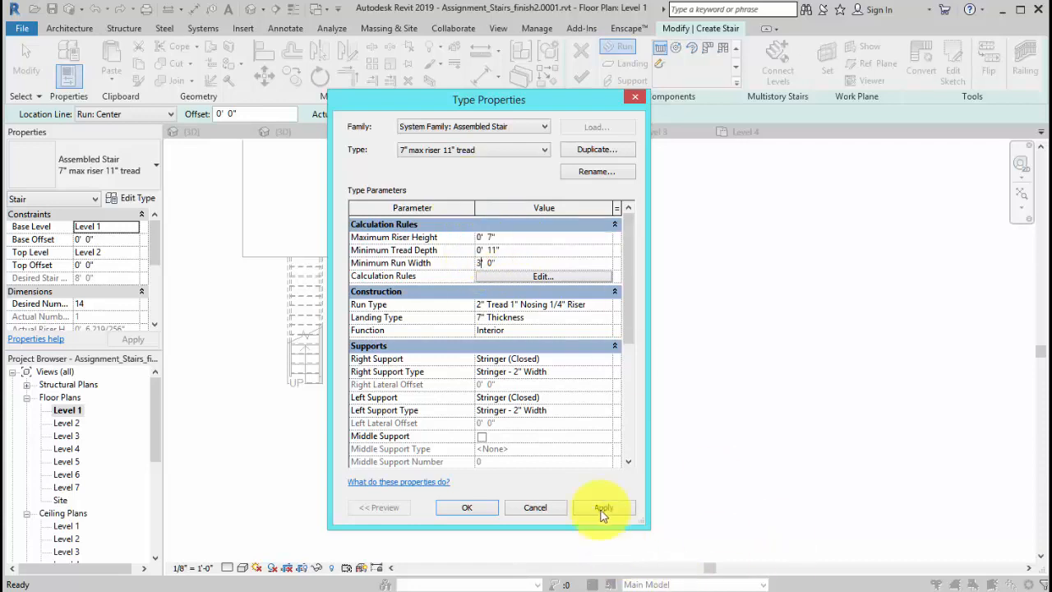
click(475, 505)
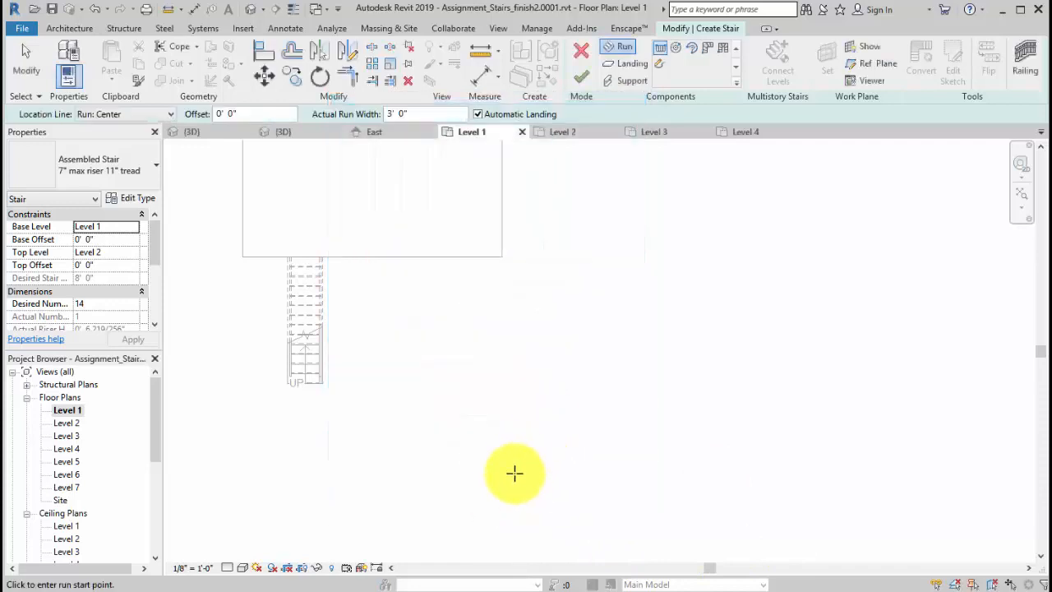
Draw the second stair's first run 6' long toward the north, southeast of the existing stair
click(514, 475)
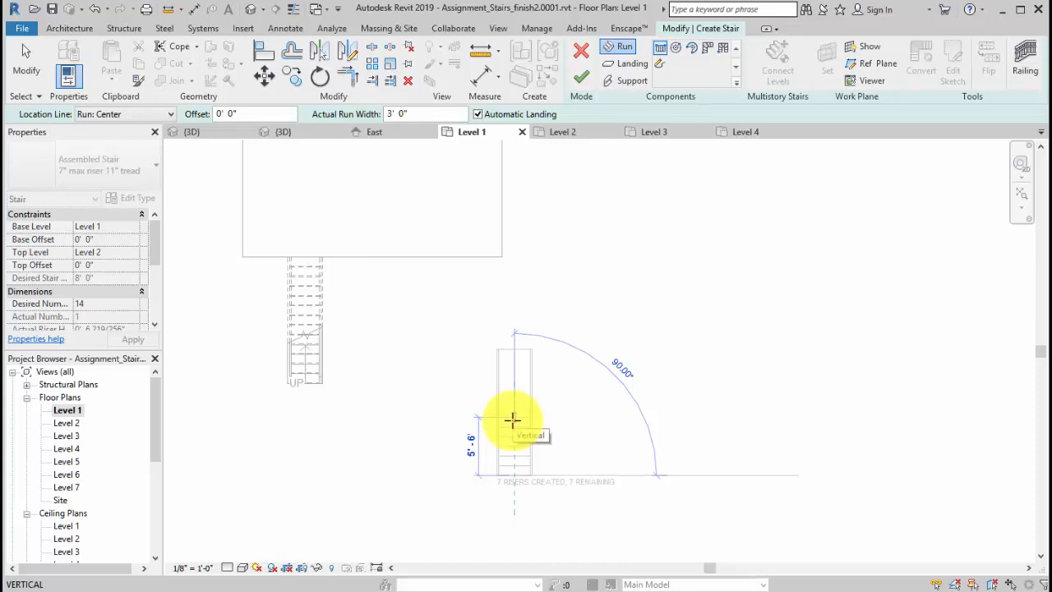
text(6)
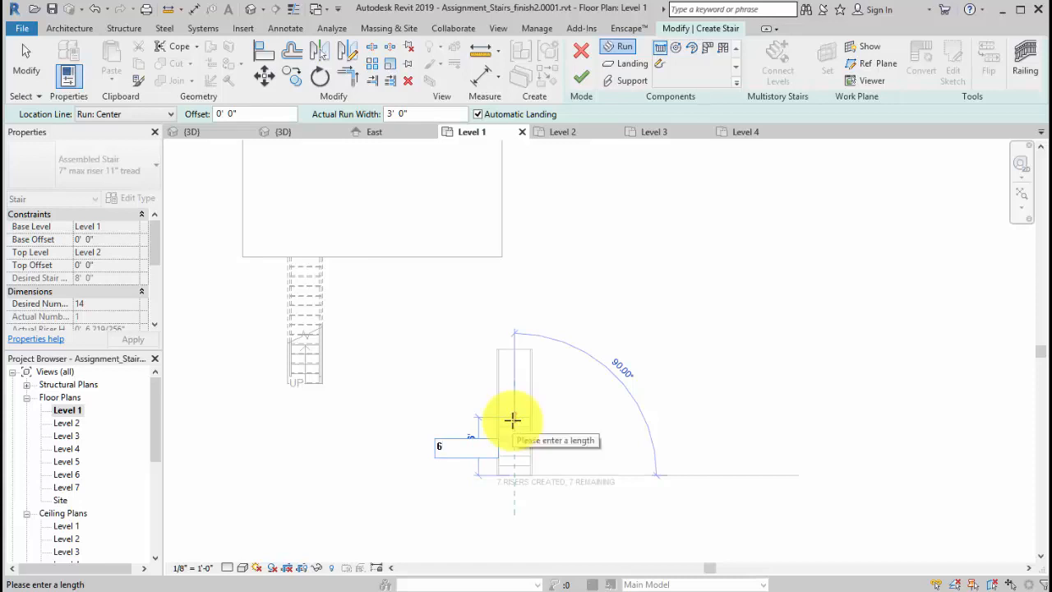
text(')
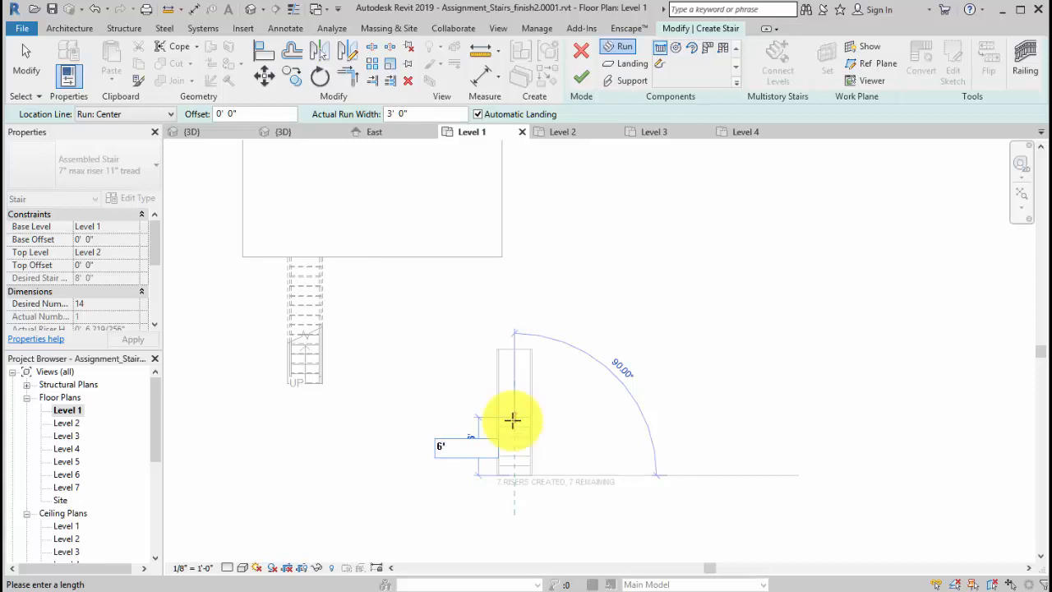
key(Return)
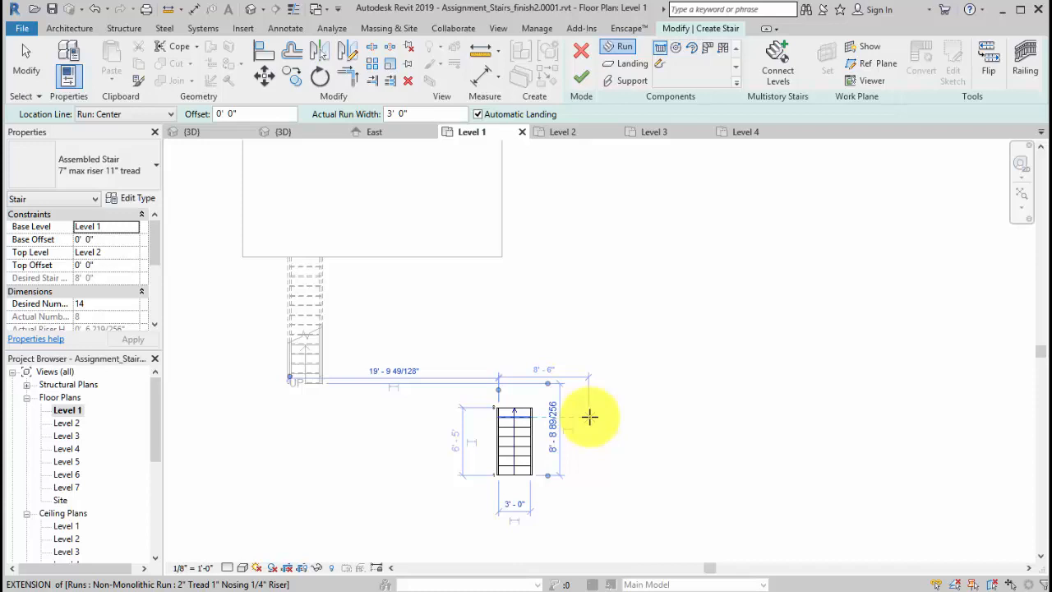
Try to add a second run toward the north, starting 7' east of the first run's west edge, and undo both runs
text(7)
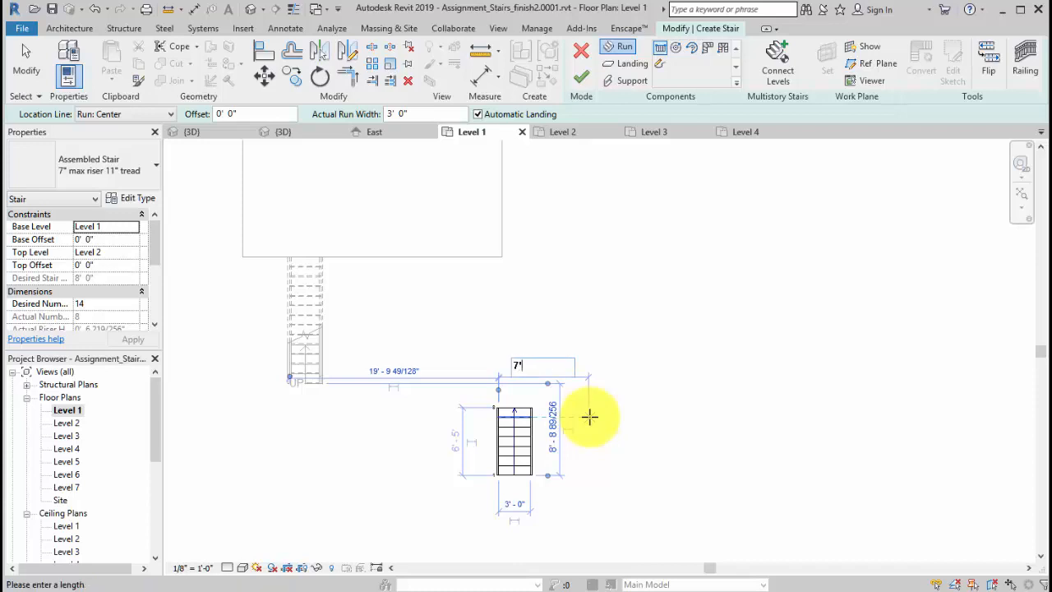
key(Return)
click(576, 417)
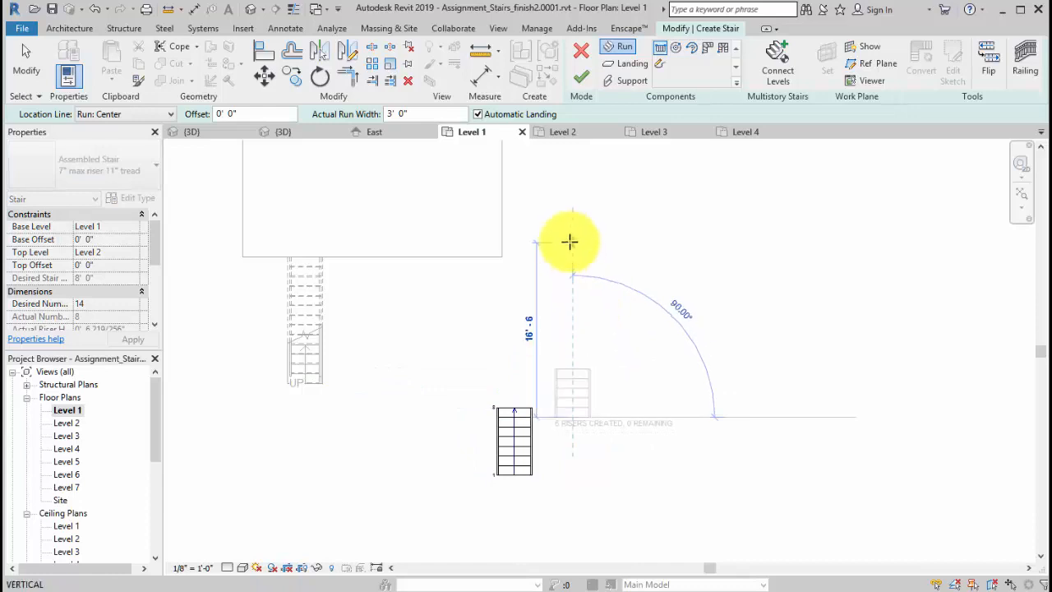
key(Escape)
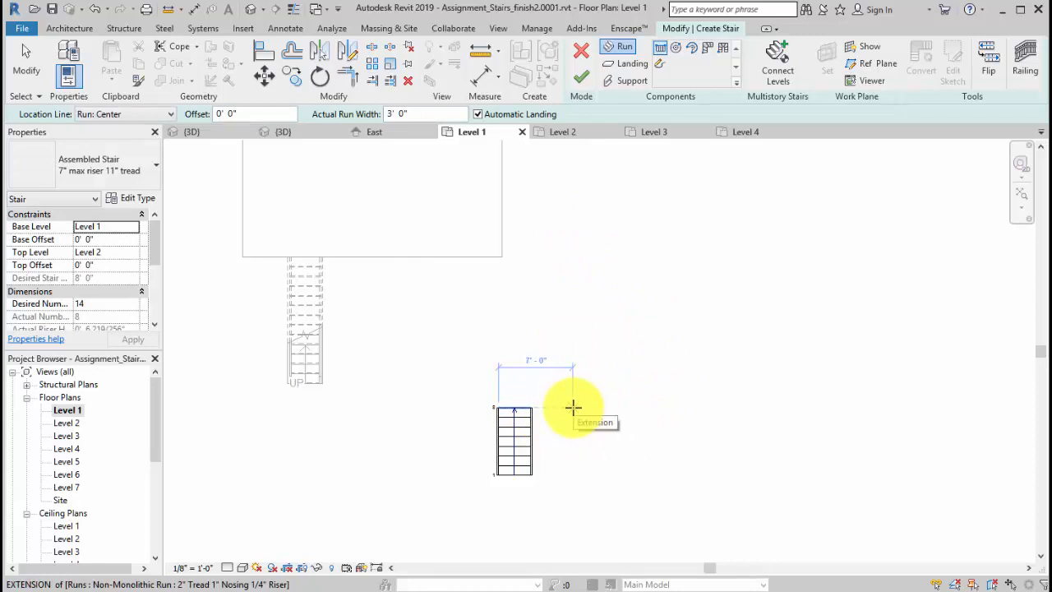
click(573, 407)
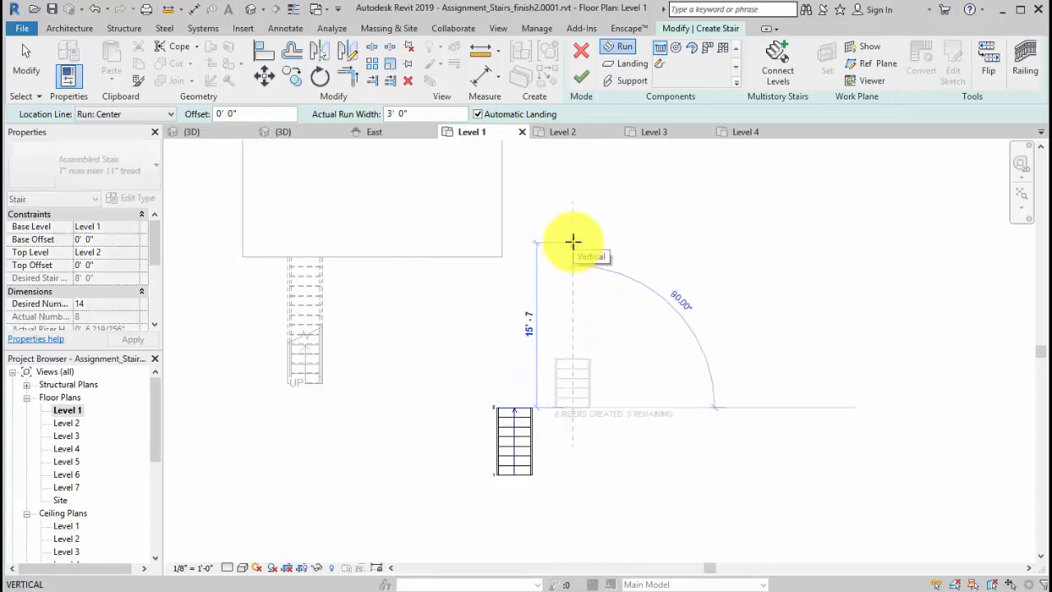
click(573, 240)
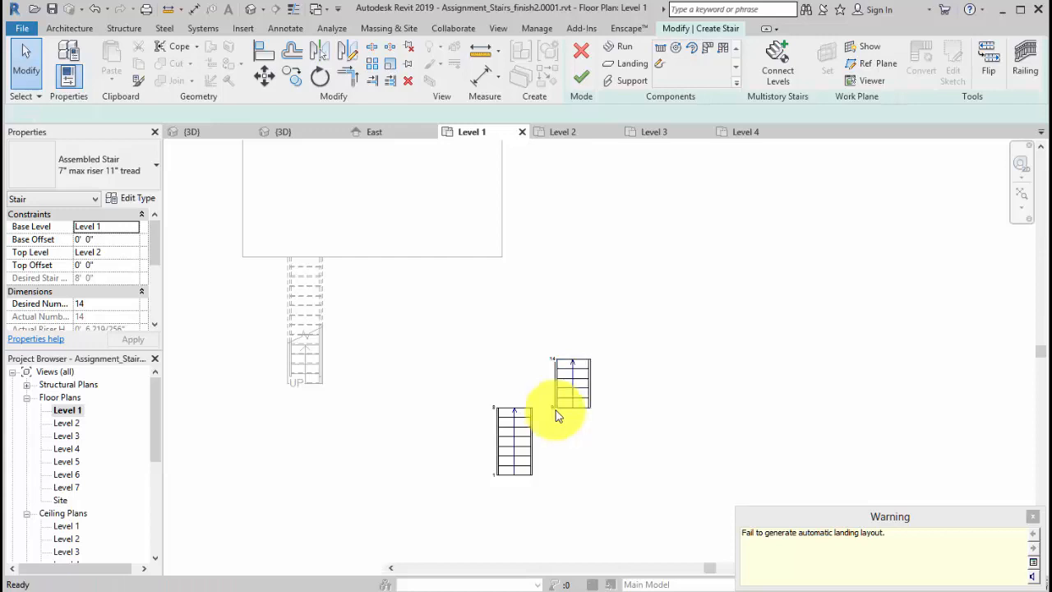
key(ctrl+z)
key(ctrl+z)
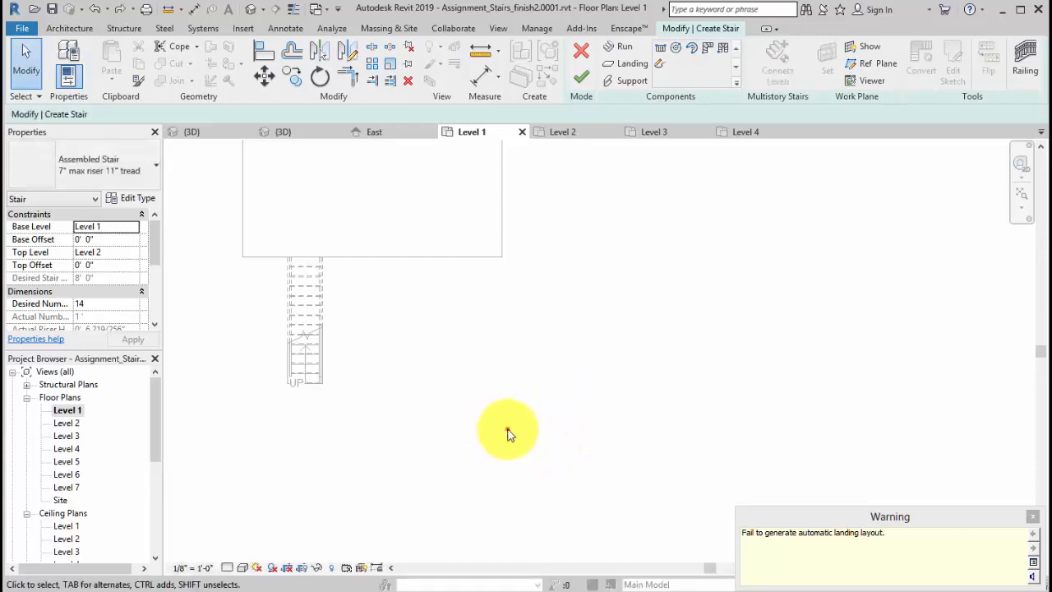
click(508, 433)
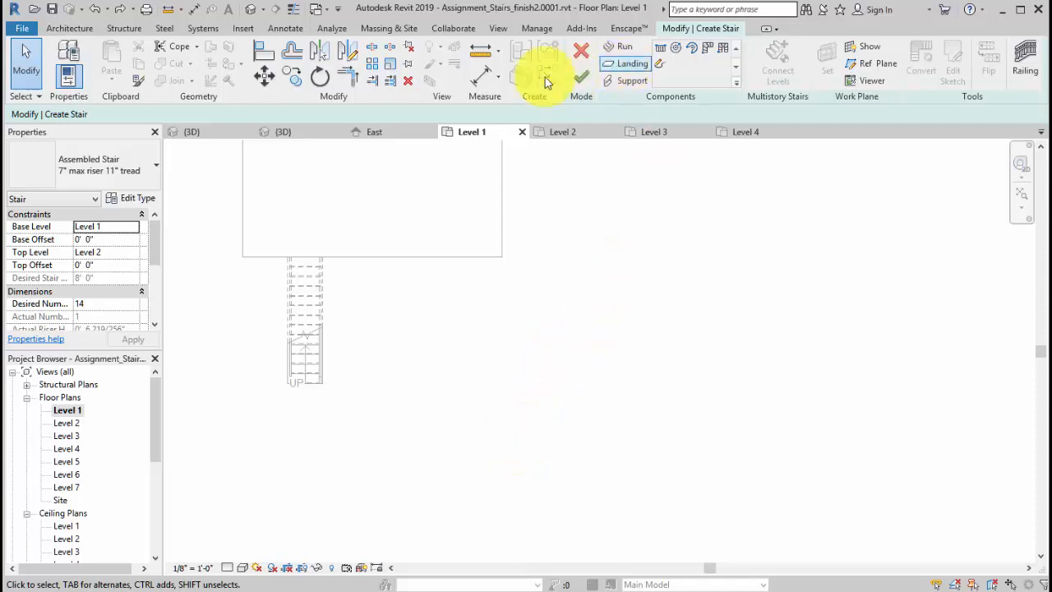
Draw a new first run 5' long toward the north, southeast of the existing straight stair
click(662, 51)
click(477, 458)
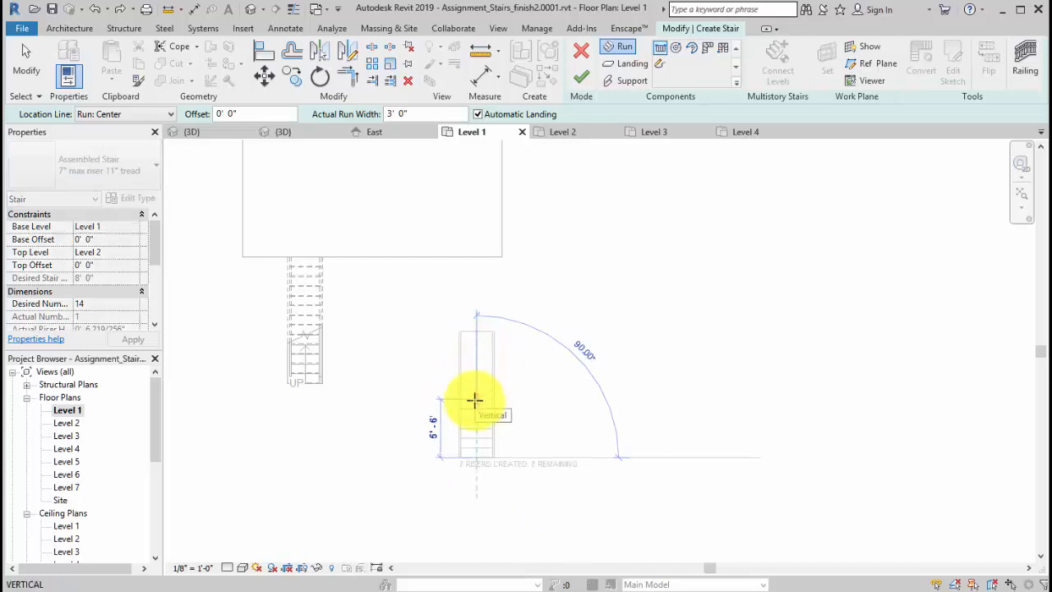
text(5')
key(Return)
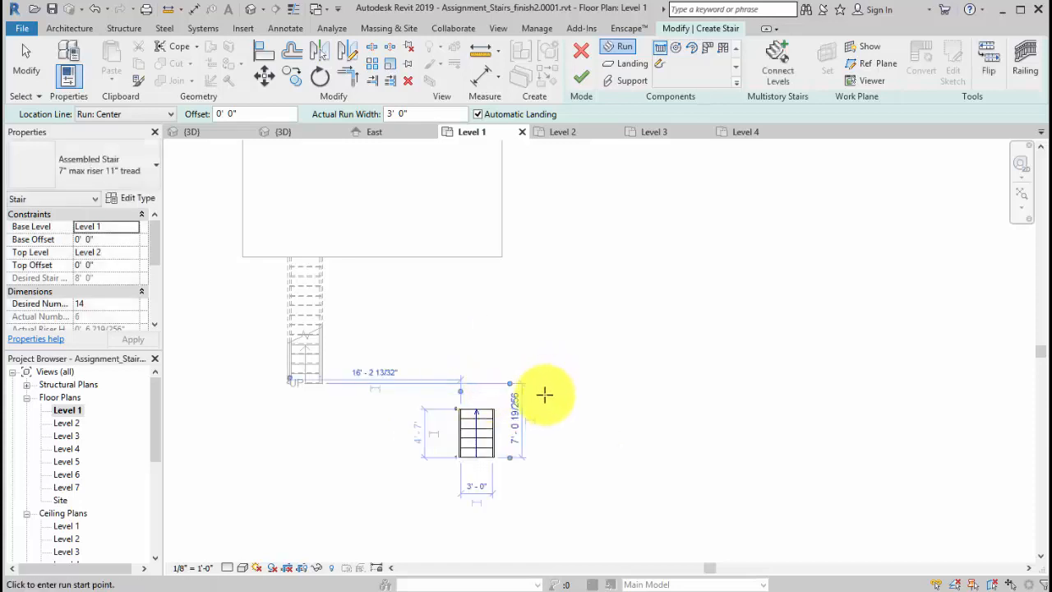
Draw the second run northeast of the first, heading southeast at about 26° with an automatic landing between them, and finish the stair
click(535, 354)
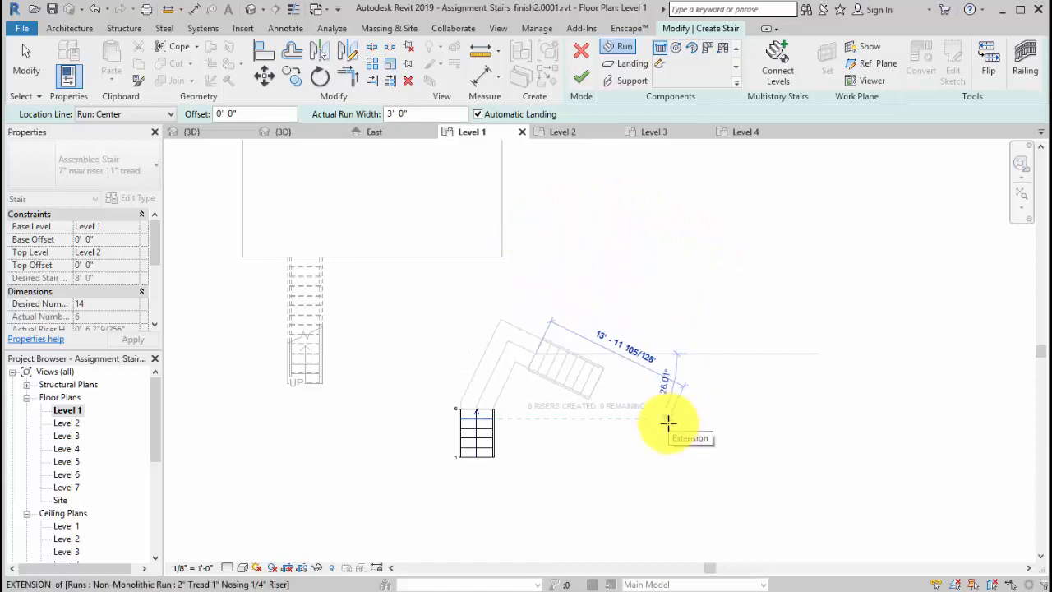
click(667, 422)
key(Escape)
middle_drag(781, 362, 731, 334)
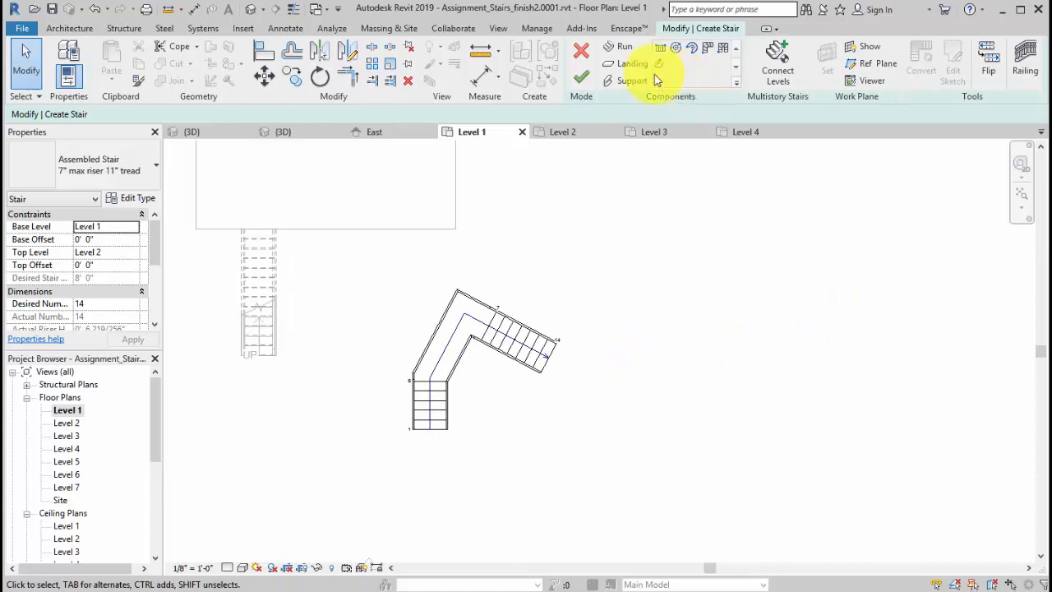
click(582, 82)
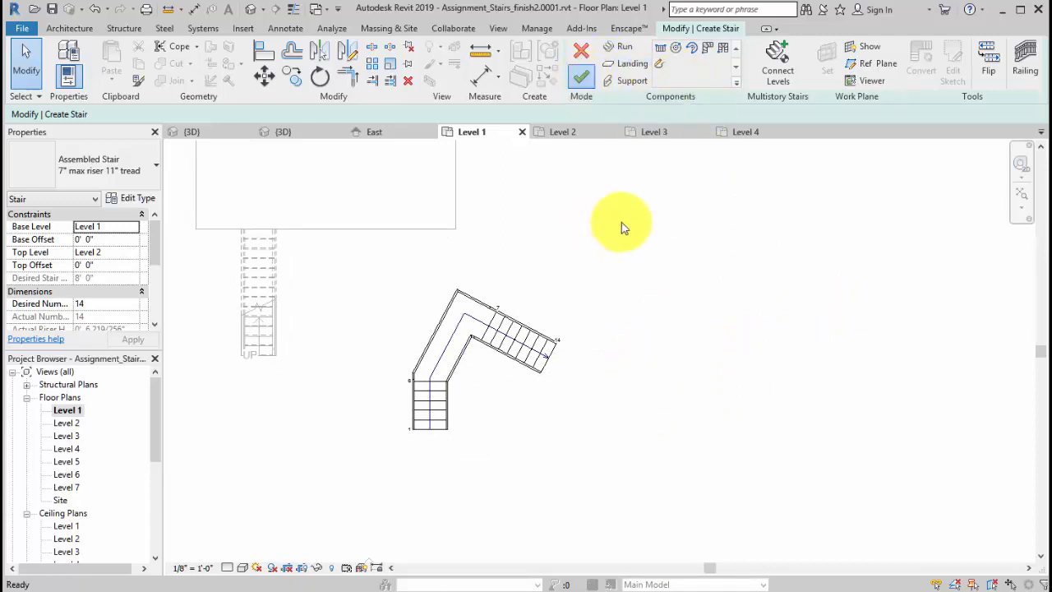
Inspect the angled stair in 3D from several sides, checking its landing and how the railings follow the turn
scroll(542, 423, up, 3)
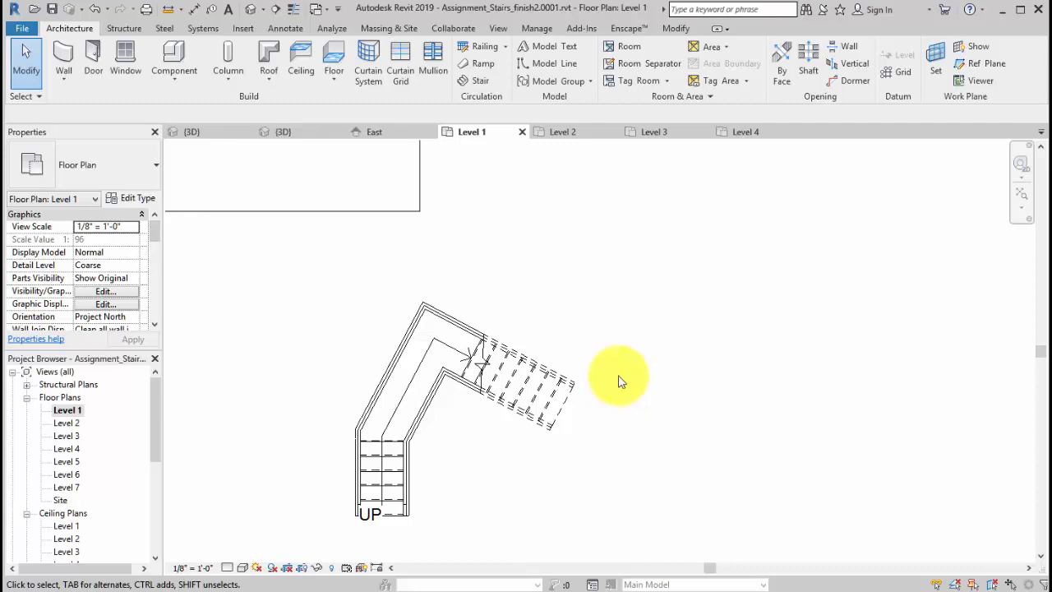
click(247, 12)
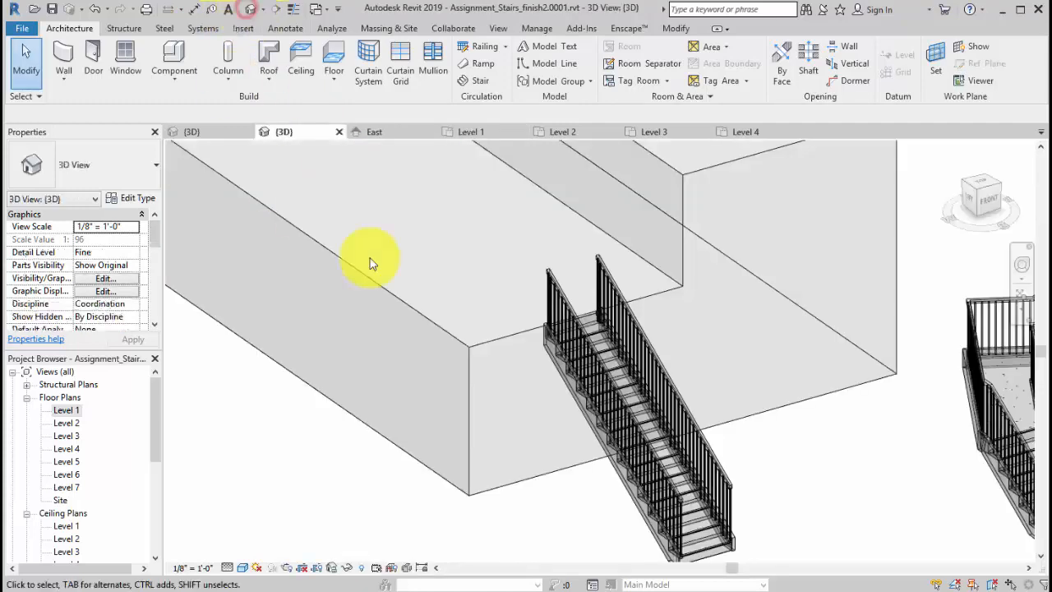
middle_drag(556, 356, 111, 351)
middle_drag(491, 409, 479, 418)
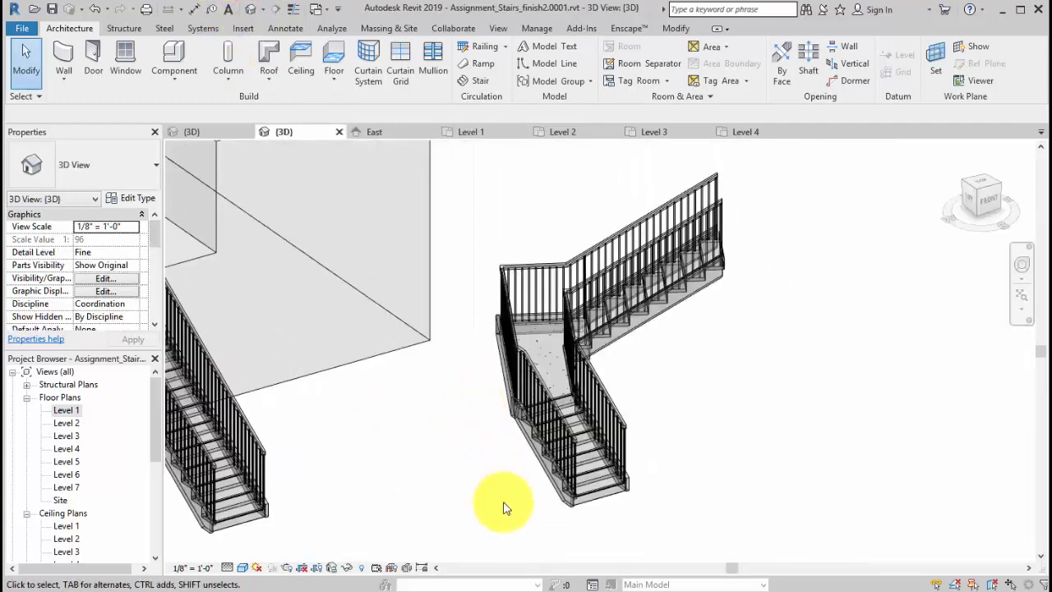
shift+middle_drag(502, 504, 607, 549)
middle_drag(361, 284, 485, 470)
click(471, 472)
scroll(489, 460, up, 3)
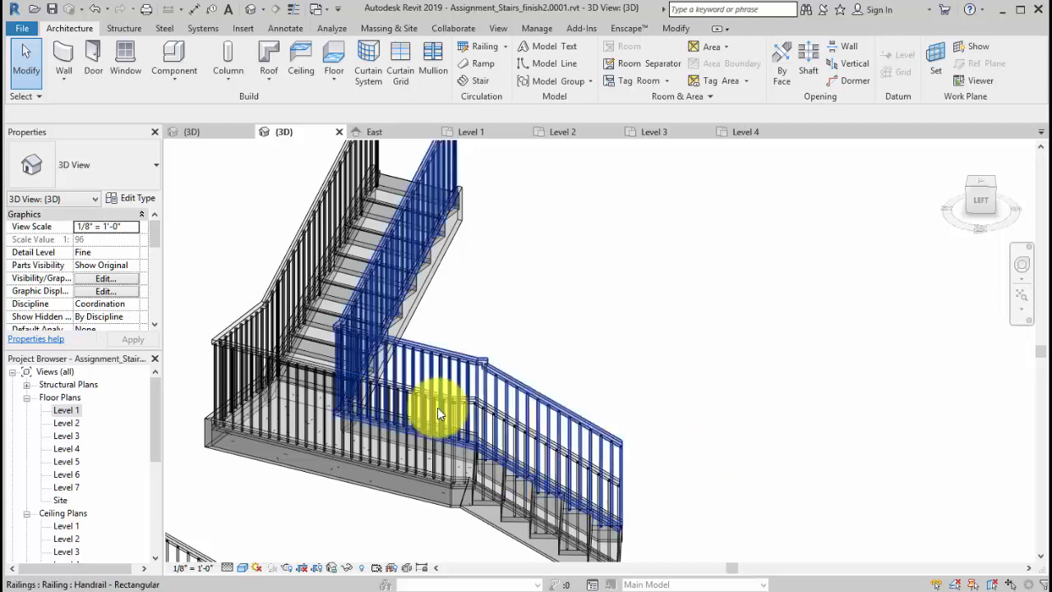
middle_drag(637, 359, 634, 299)
shift+middle_drag(712, 392, 521, 430)
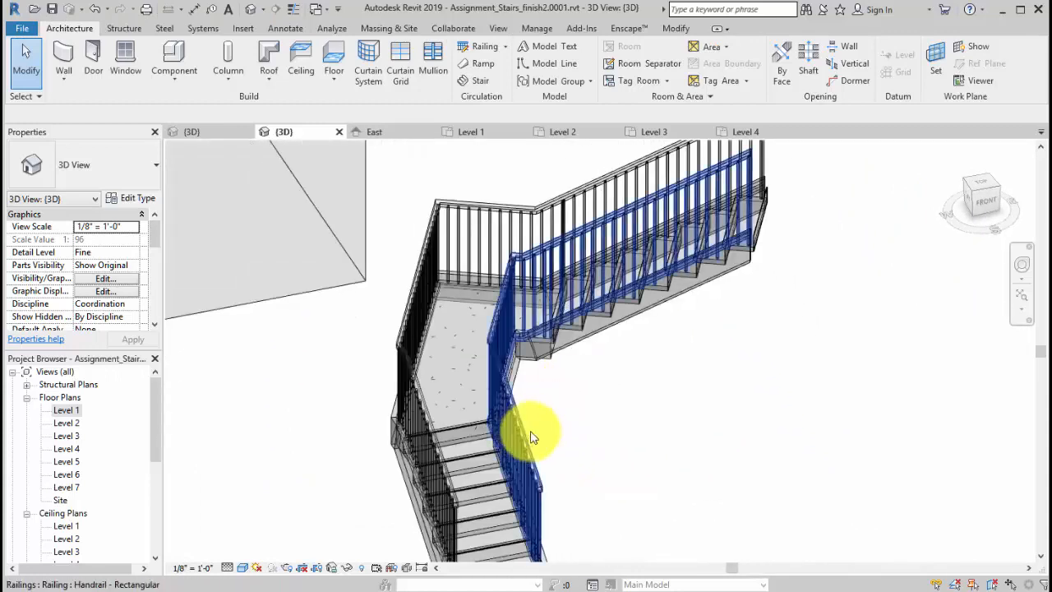
scroll(554, 453, down, 2)
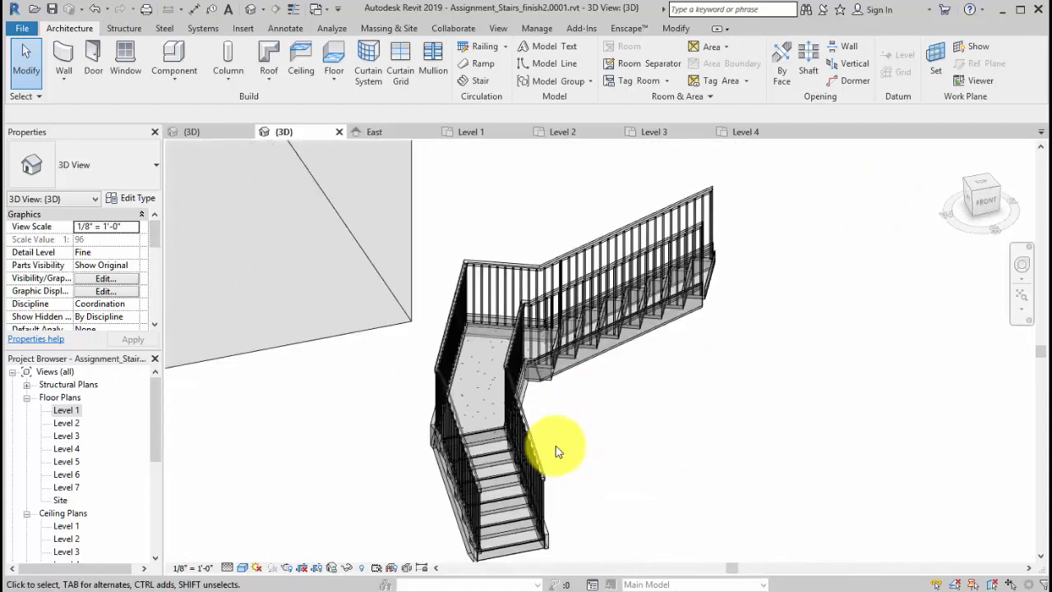
Delete the angled two-run stair in the Level 1 floor plan
click(68, 412)
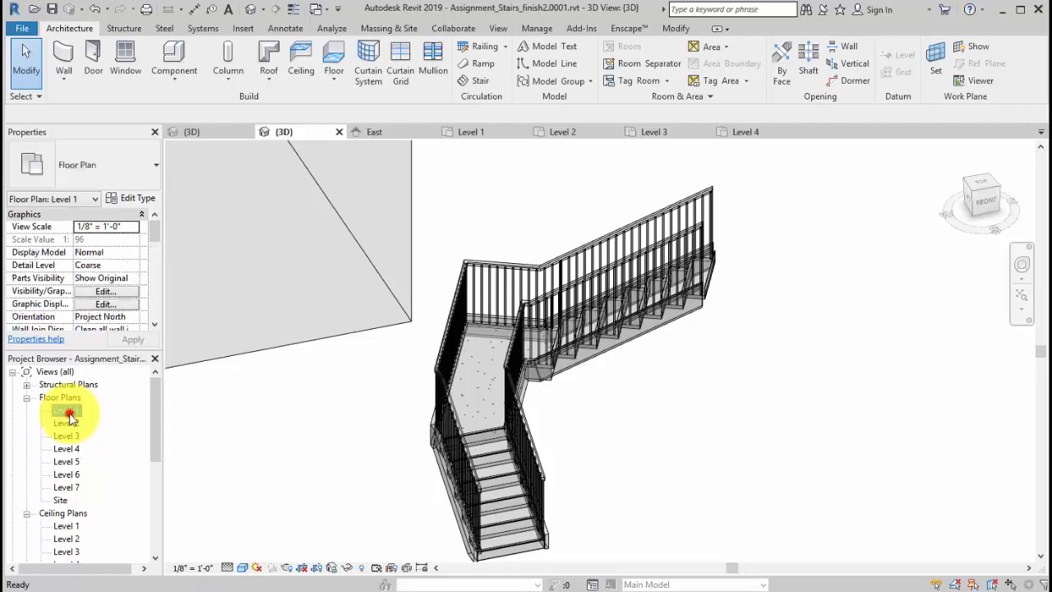
double_click(70, 413)
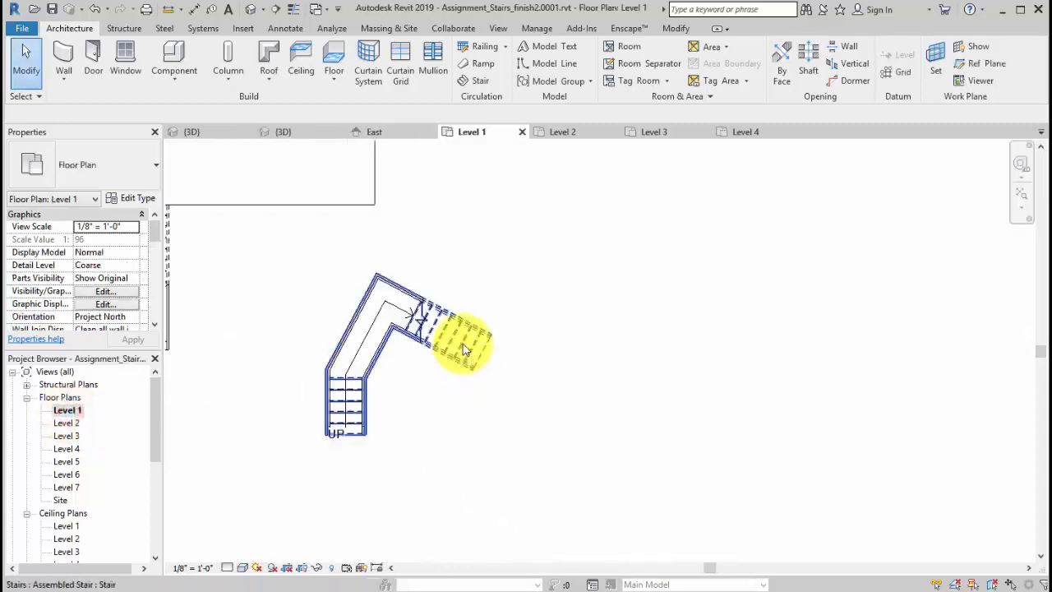
click(463, 344)
key(Delete)
Try a first run about 6' 5" long toward the north, southeast of the straight stair, and undo it
middle_drag(490, 374, 514, 381)
middle_drag(432, 355, 468, 378)
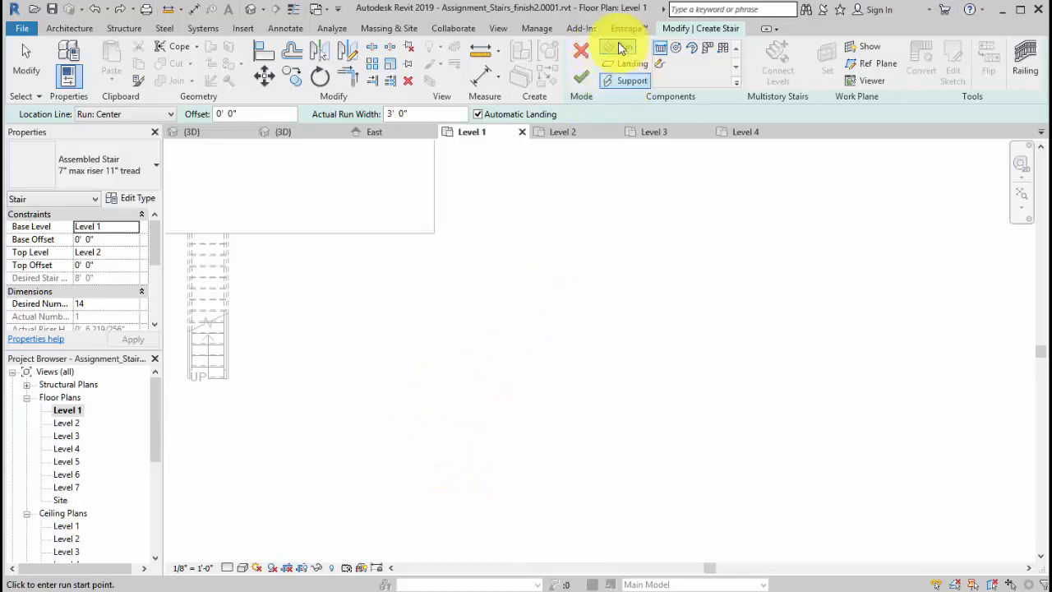
click(449, 424)
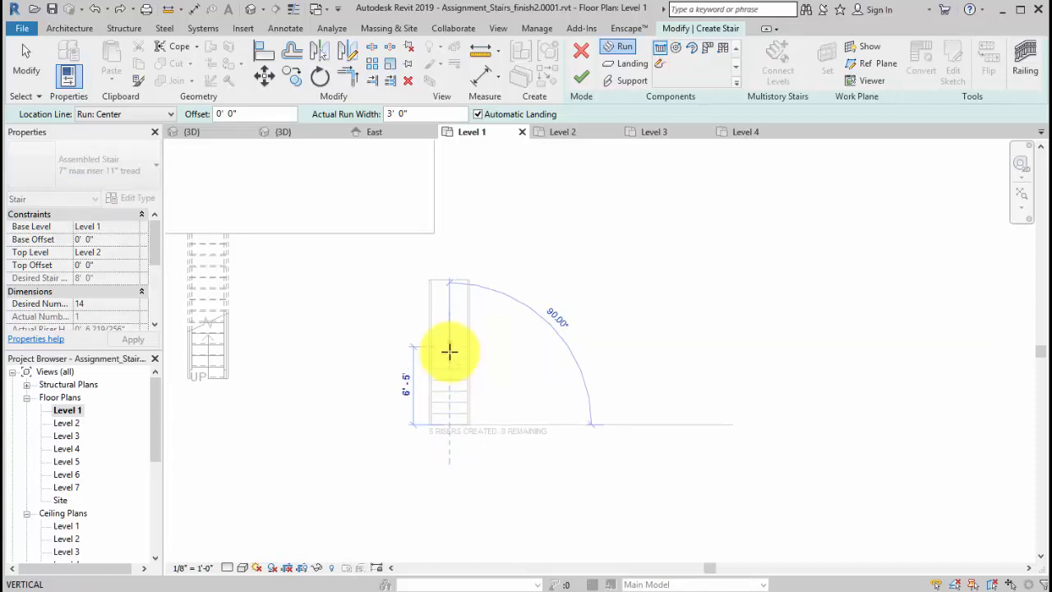
click(450, 352)
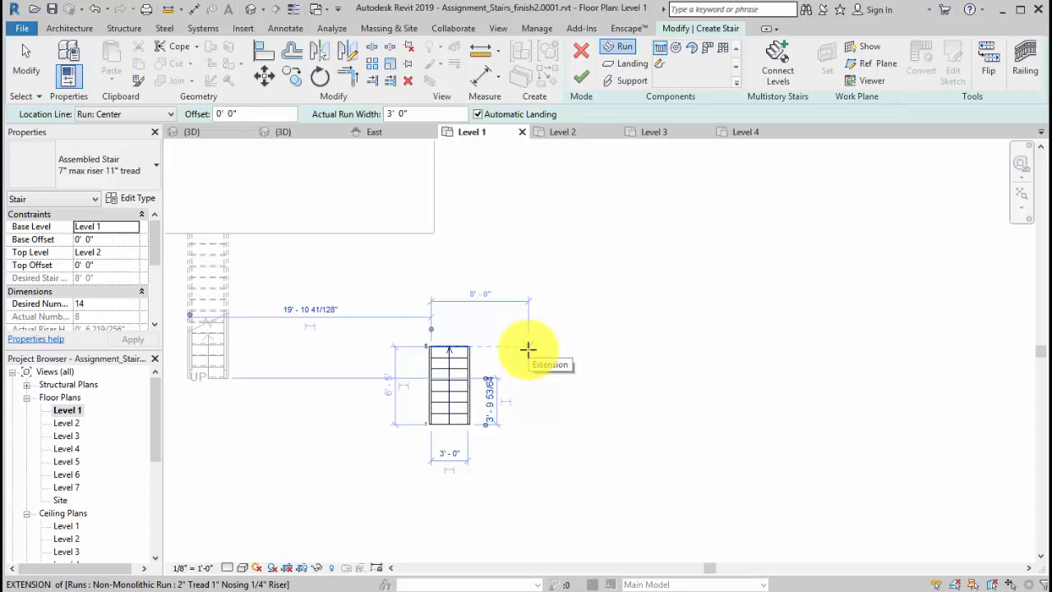
key(Escape)
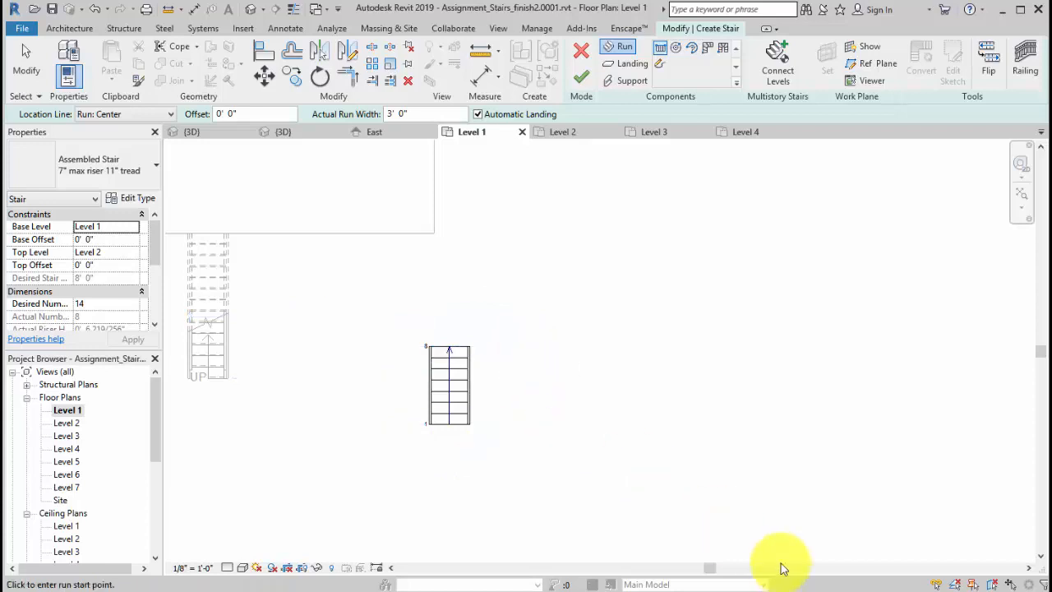
key(ctrl+z)
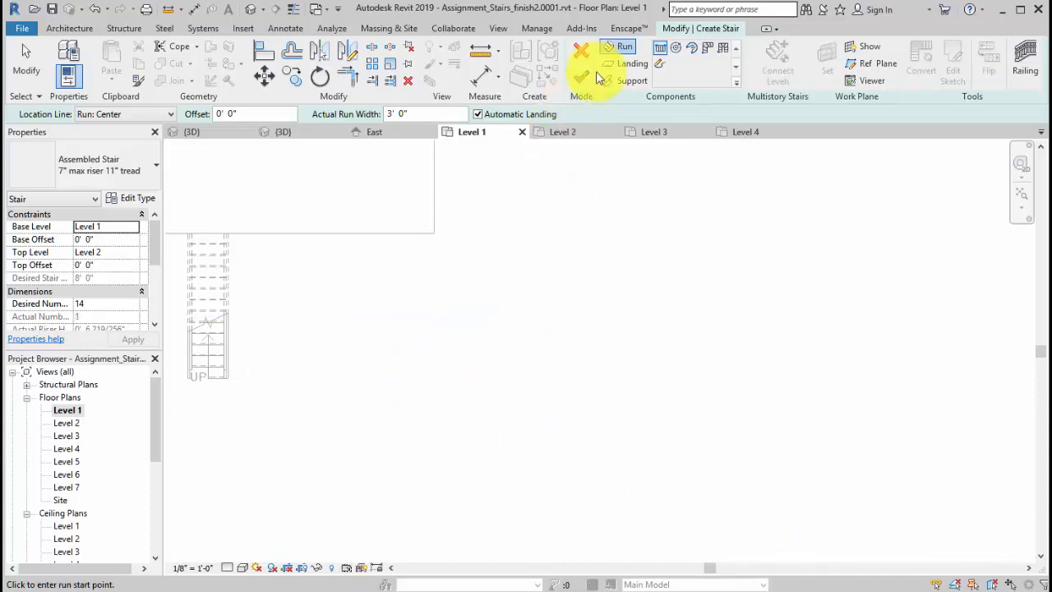
Draw a U-shaped stair with a 5' 6" run toward the north and a parallel second run back south, east of it, joined by an automatic landing
click(666, 44)
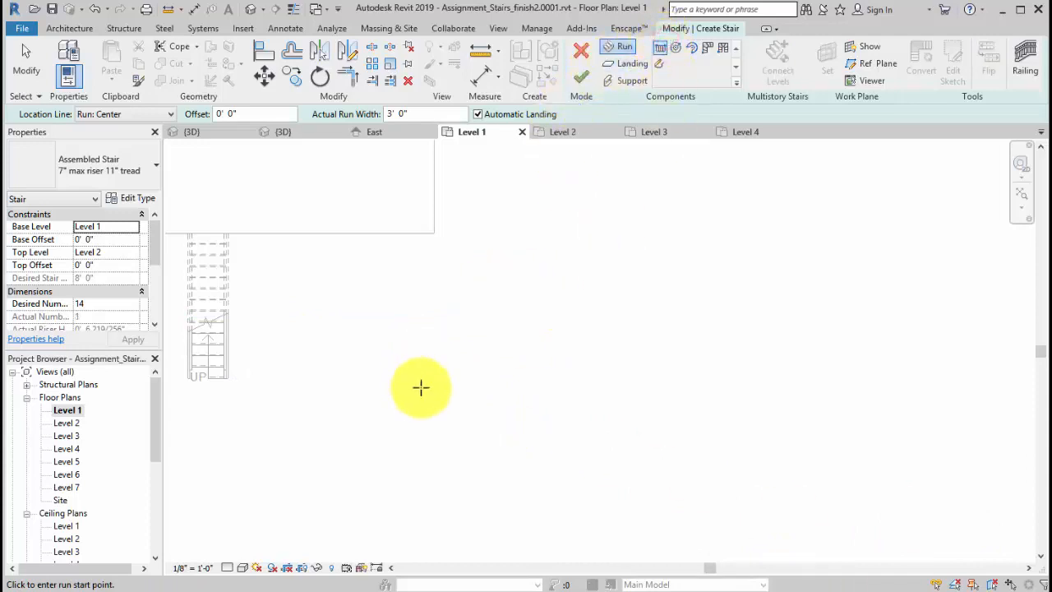
click(432, 399)
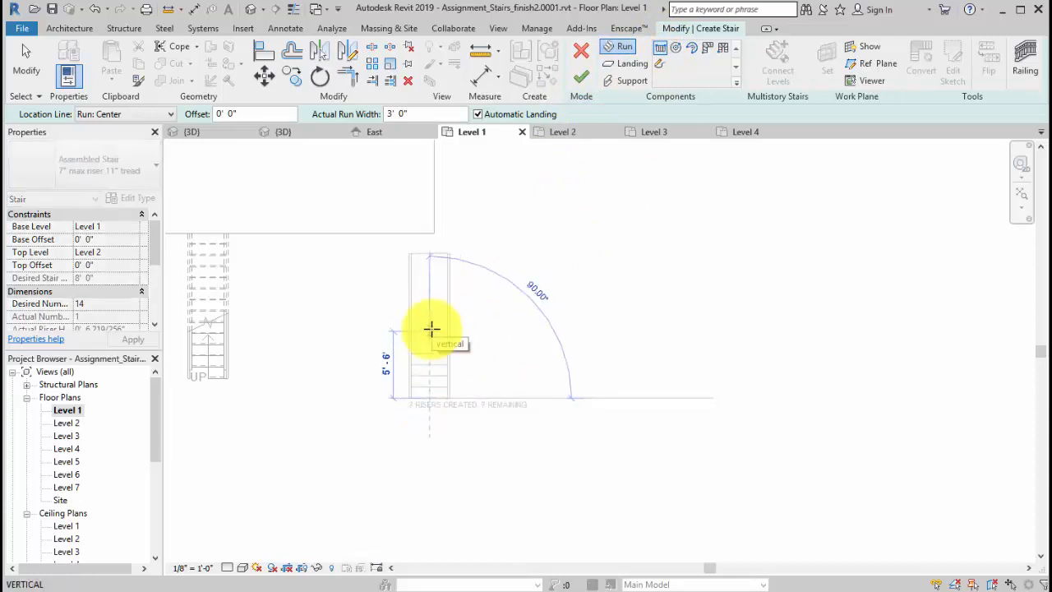
click(433, 329)
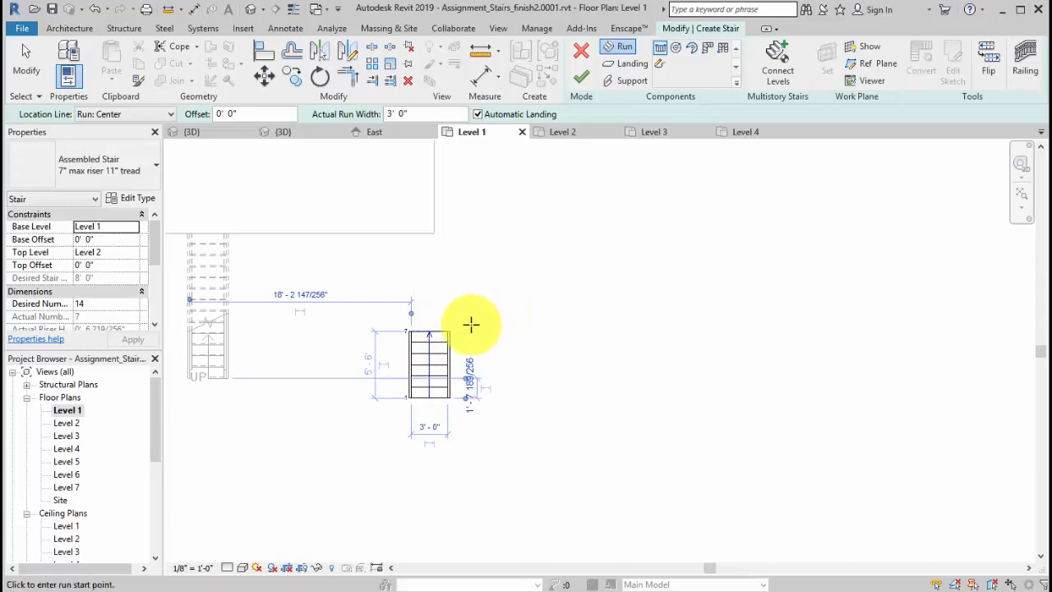
click(494, 332)
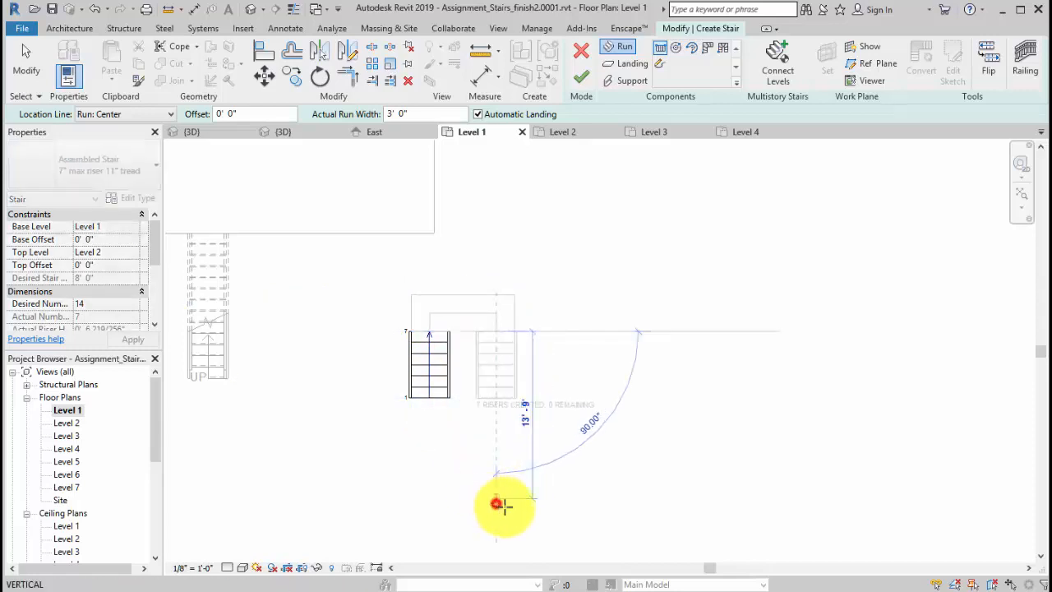
click(497, 504)
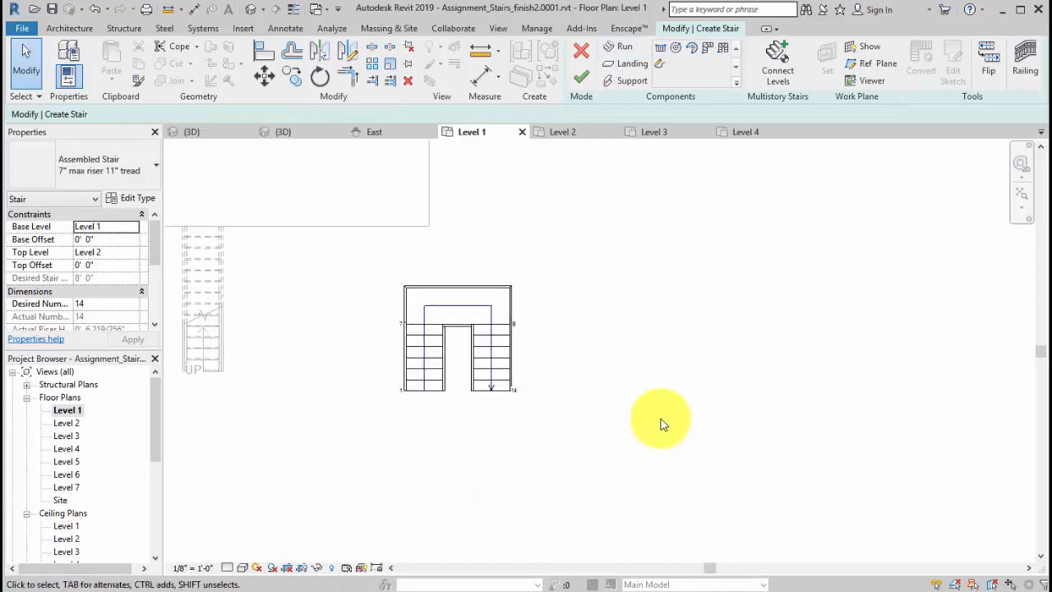
click(265, 76)
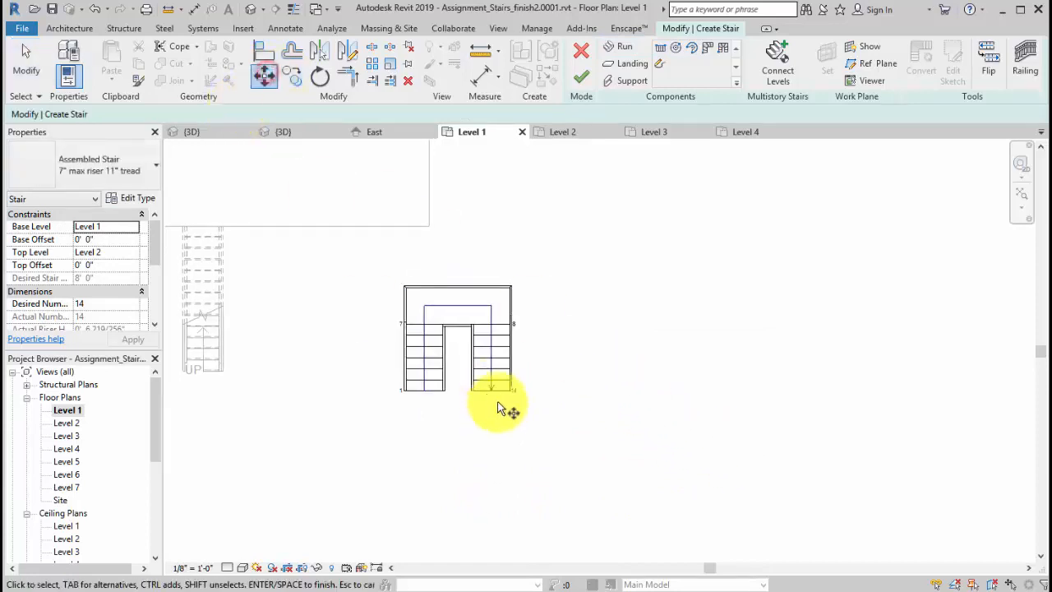
click(500, 368)
click(497, 355)
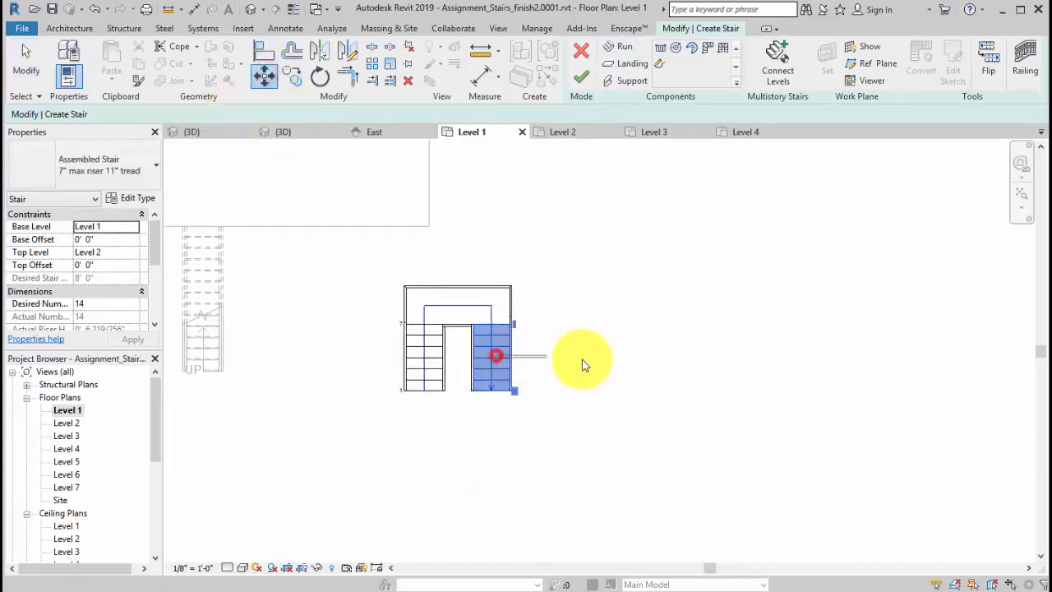
click(487, 347)
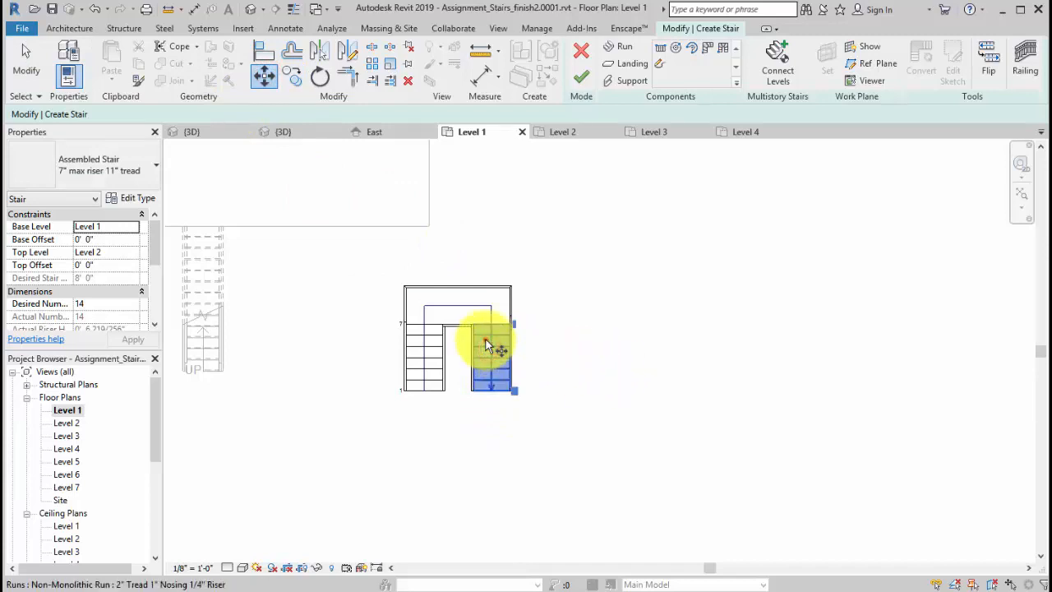
click(486, 340)
key(Escape)
click(499, 324)
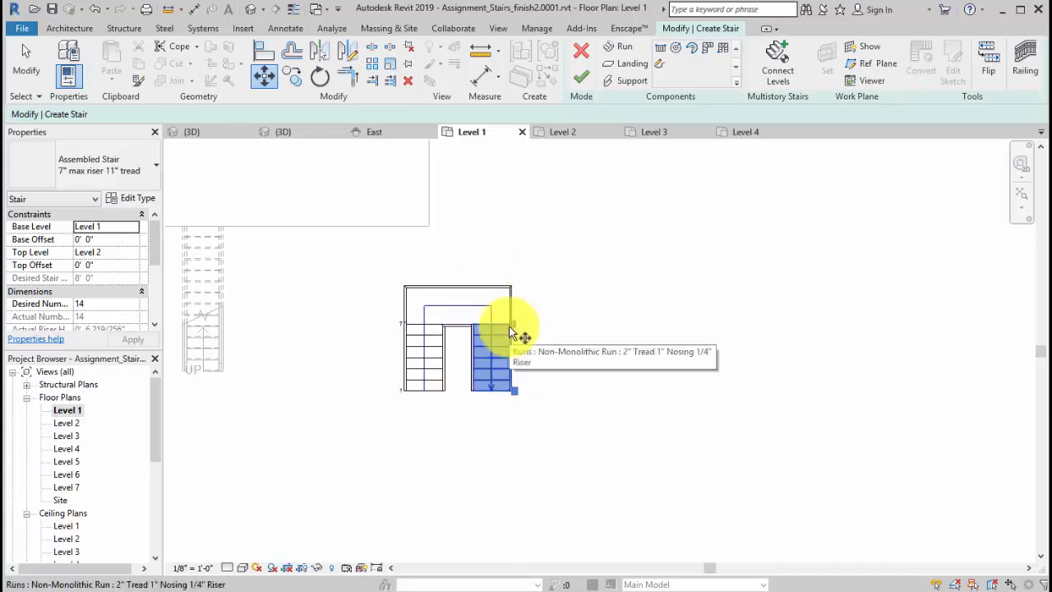
Finish the U-shaped stair and leave stair editing
click(579, 80)
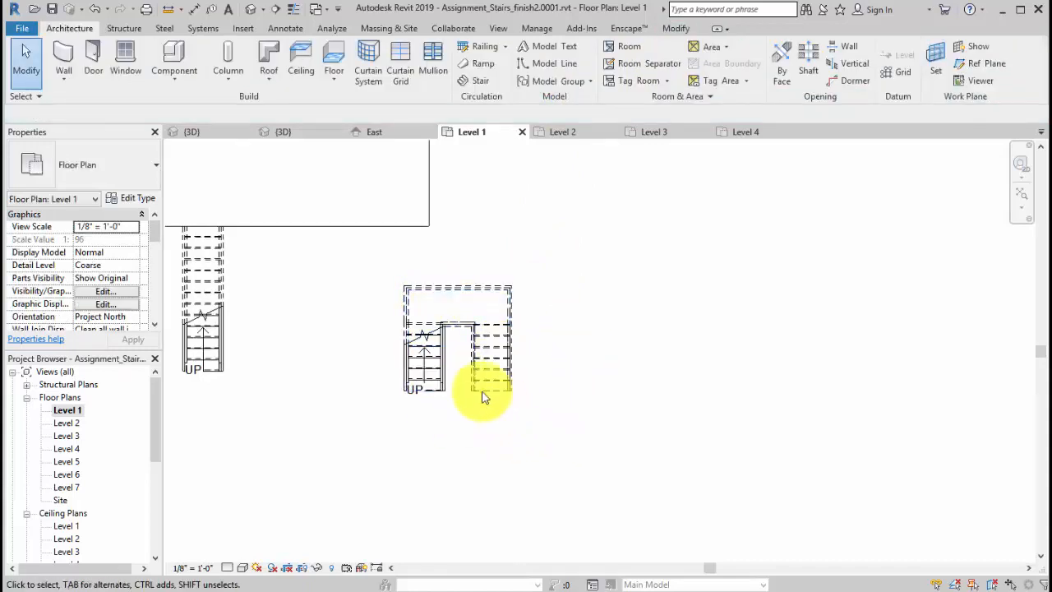
Examine the U-shaped stair, its landing and railings in the 3D view
click(248, 11)
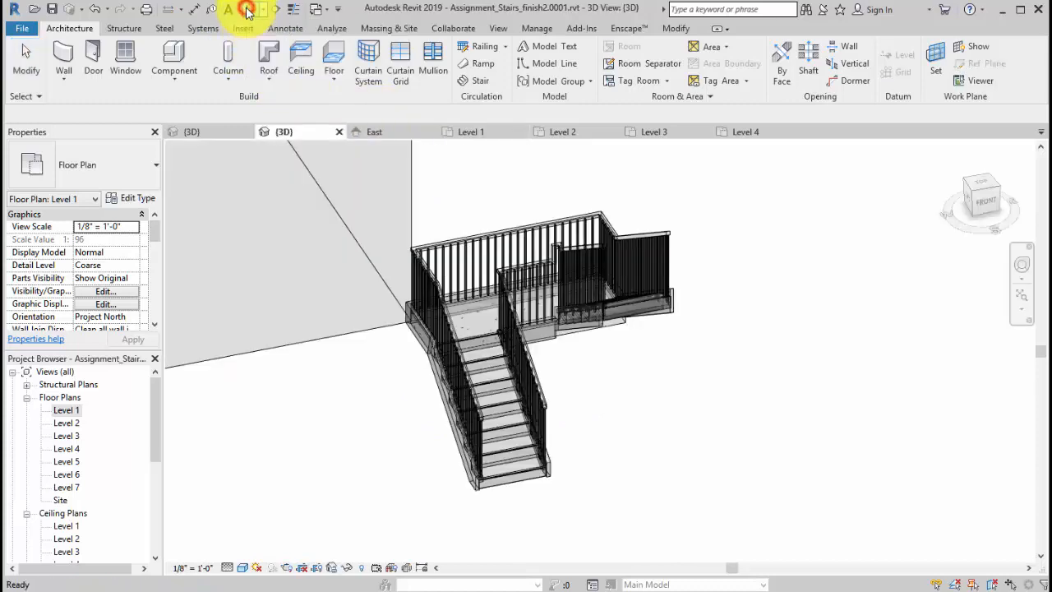
middle_drag(658, 473, 665, 453)
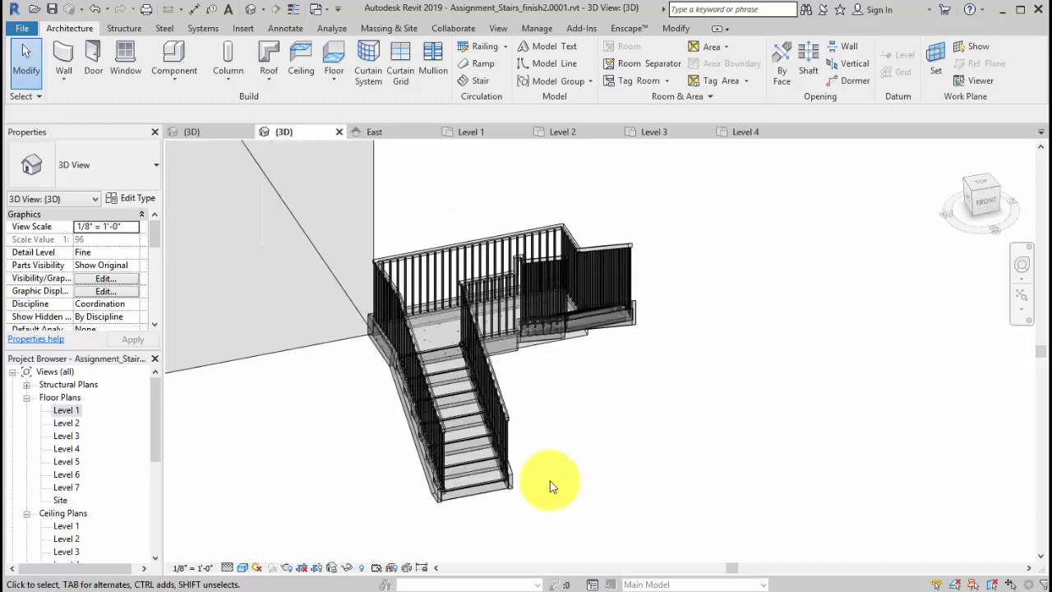
shift+middle_drag(553, 489, 422, 289)
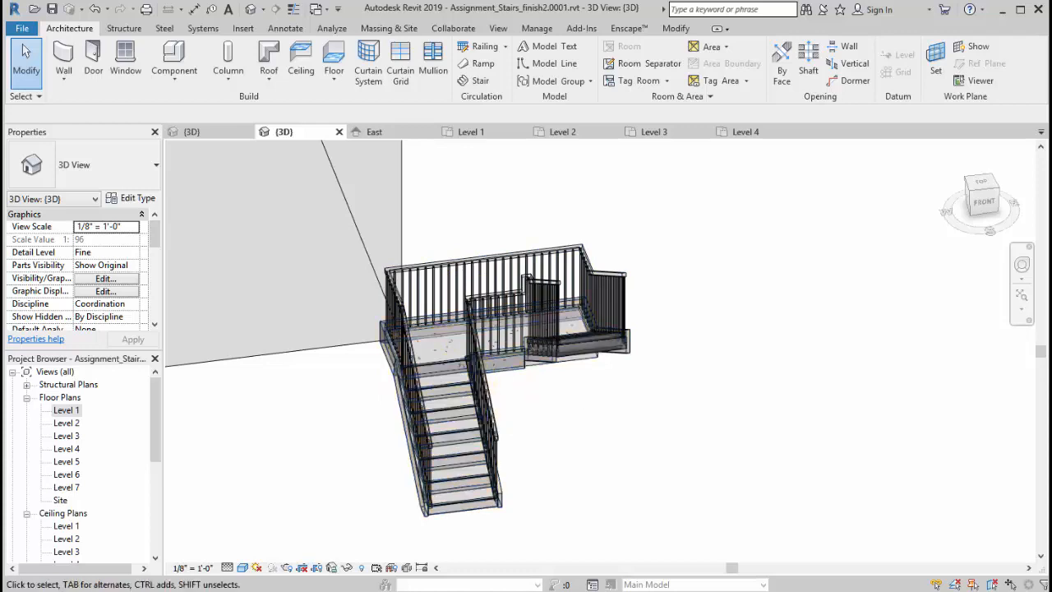
middle_drag(738, 461, 544, 414)
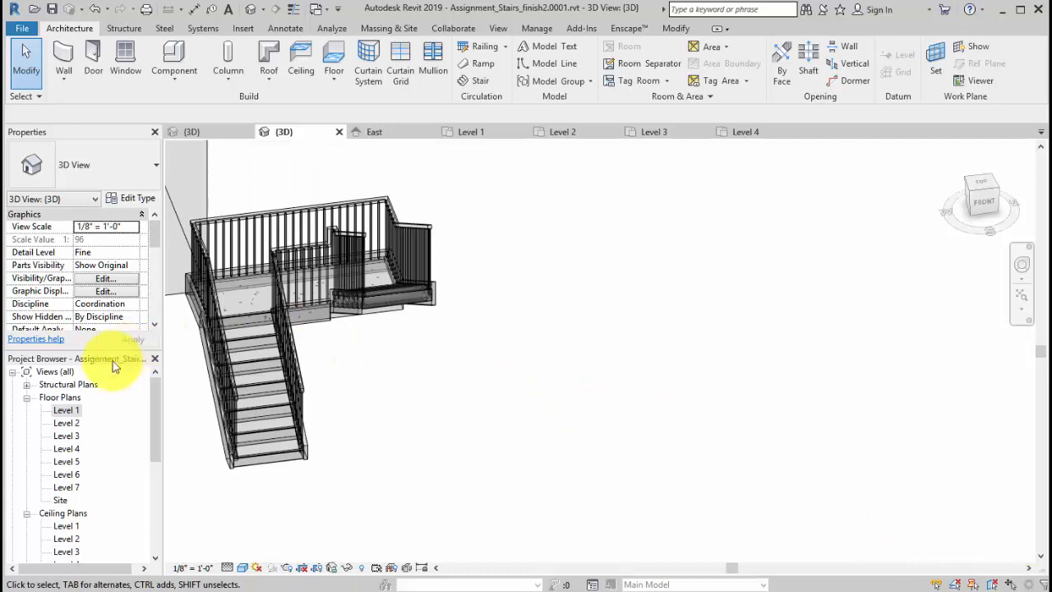
Delete the U-shaped stair and its railings in the Level 1 floor plan
double_click(67, 410)
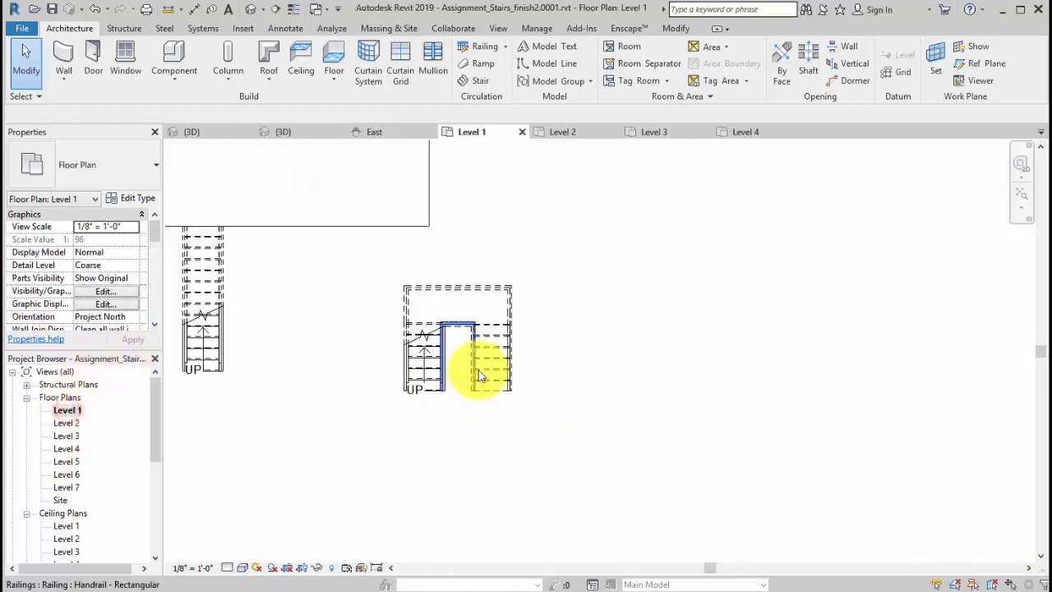
drag(543, 427, 403, 301)
click(604, 457)
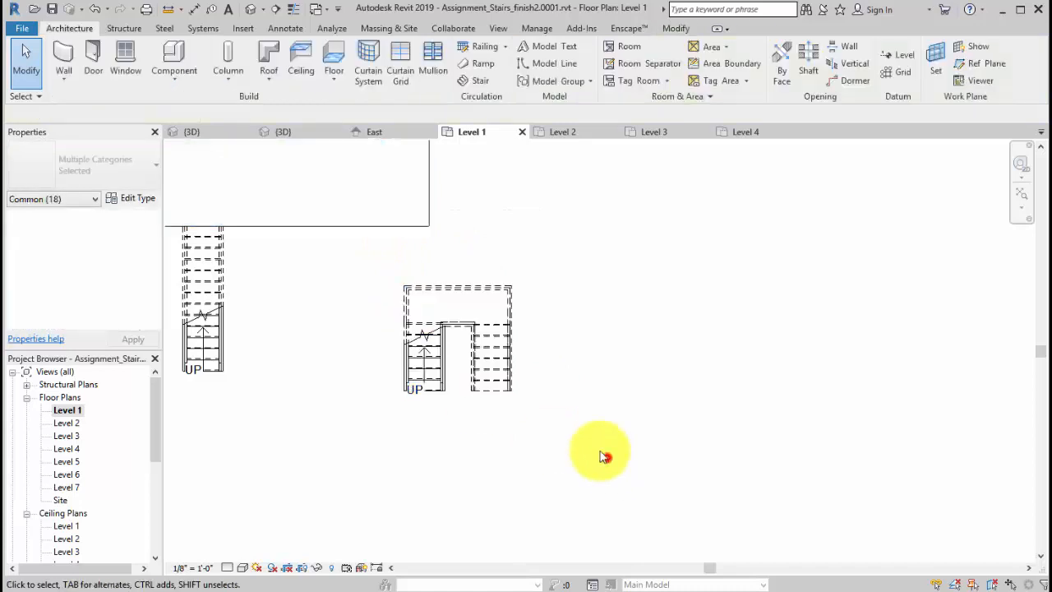
drag(567, 452, 364, 271)
key(Delete)
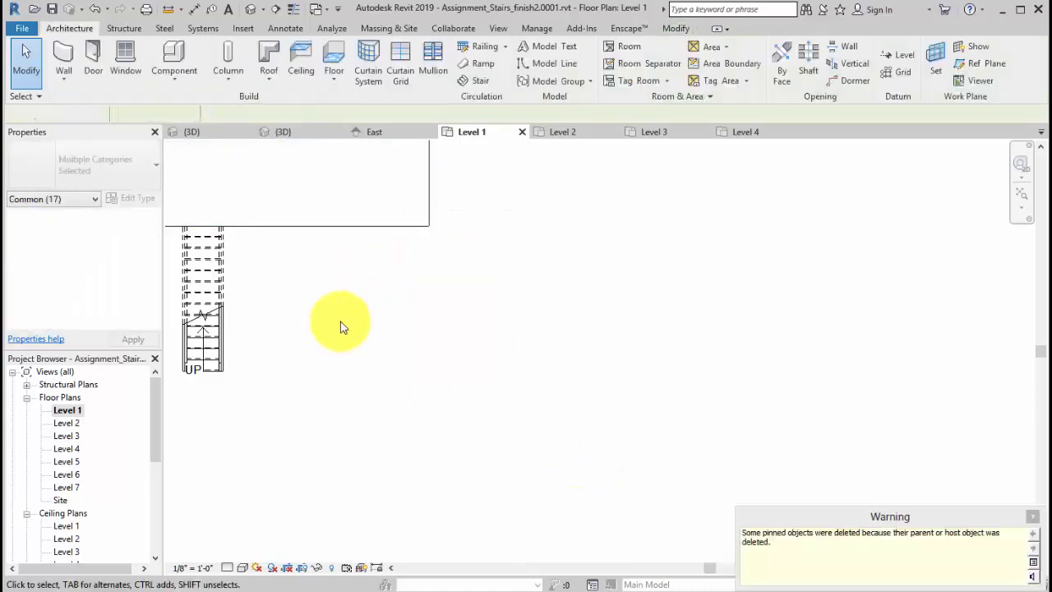
Draw a straight 14-riser, 3' 0" wide stair run from Level 1 to Level 2 toward the east, west of the mass
middle_drag(451, 483, 757, 532)
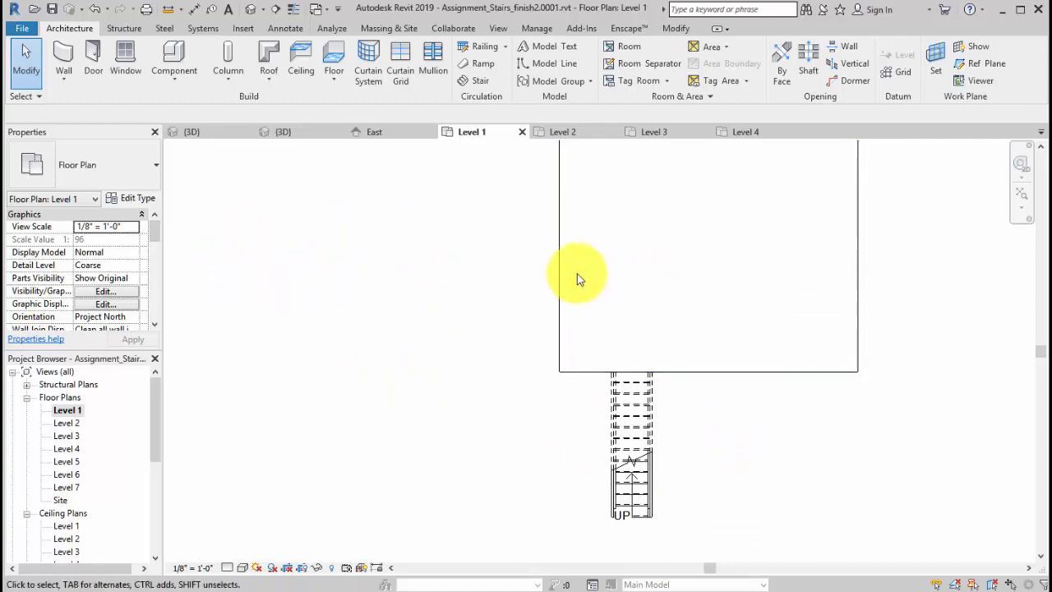
click(485, 87)
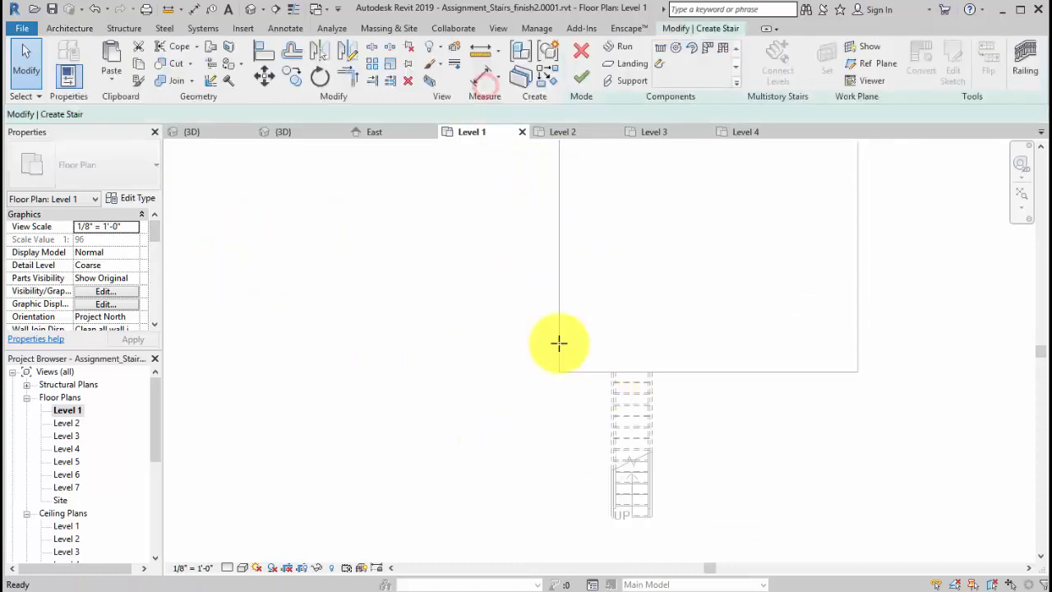
click(352, 288)
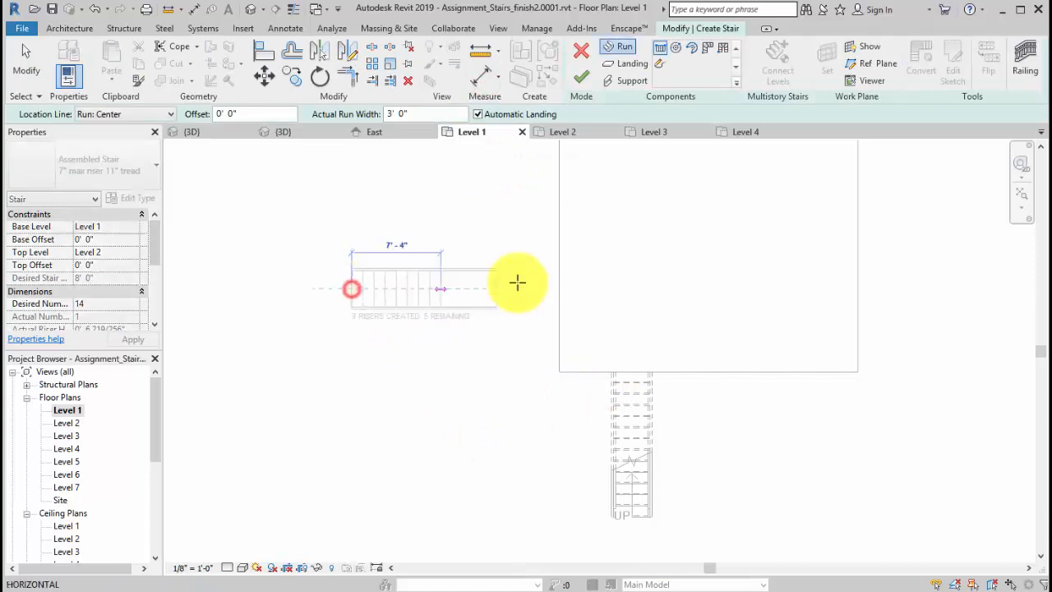
click(729, 283)
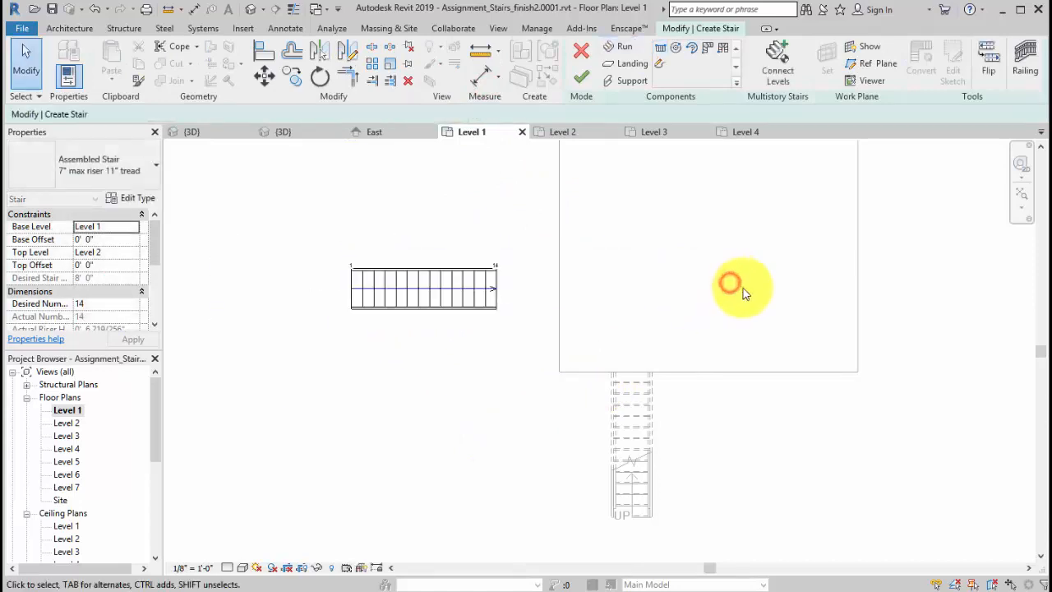
Align the upper end of the run with the mass's west edge and finish the stair
click(263, 54)
click(562, 289)
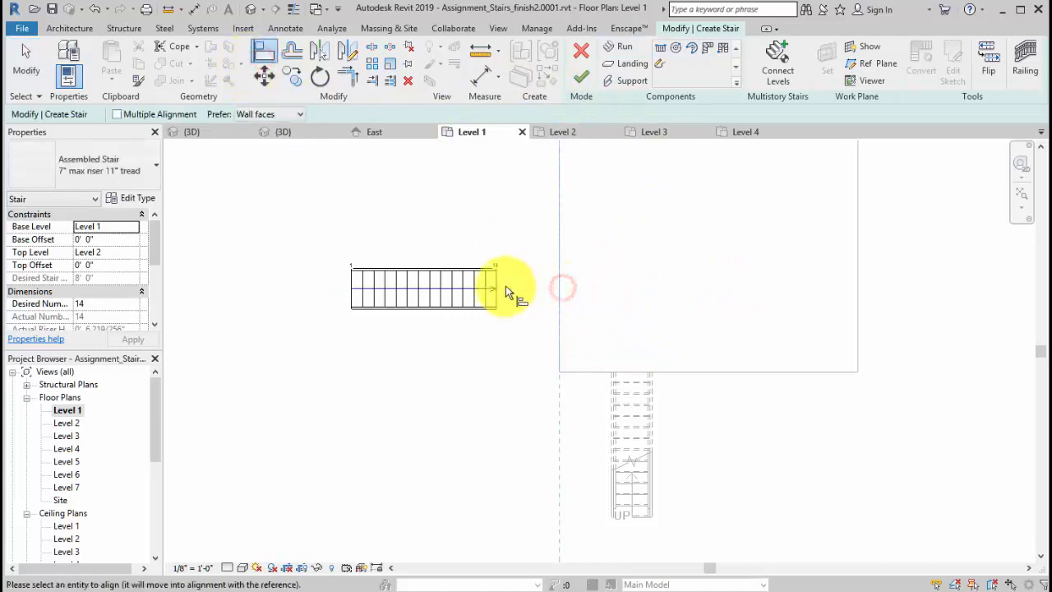
click(499, 282)
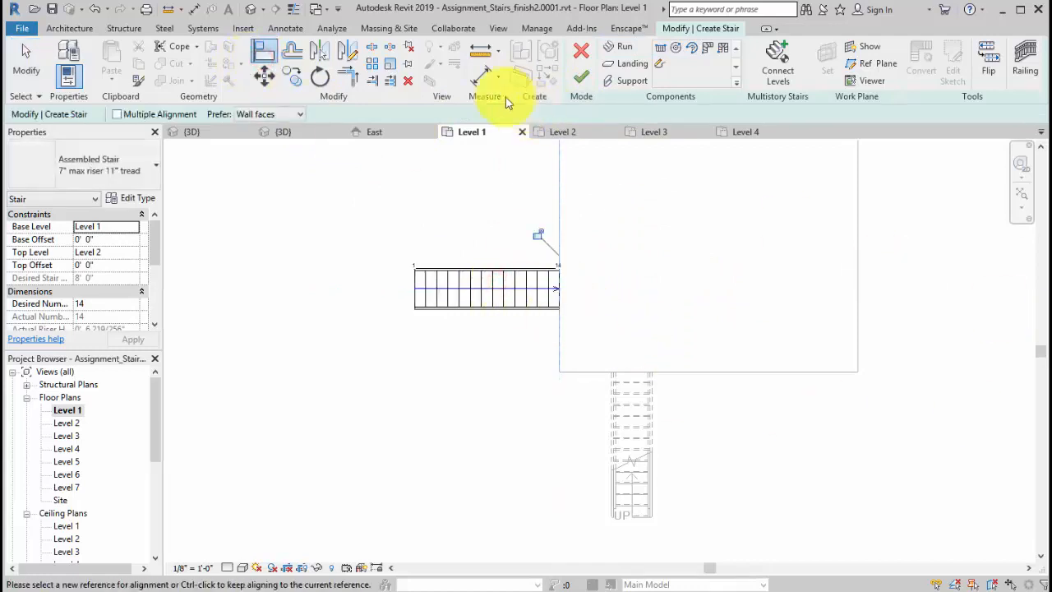
click(586, 77)
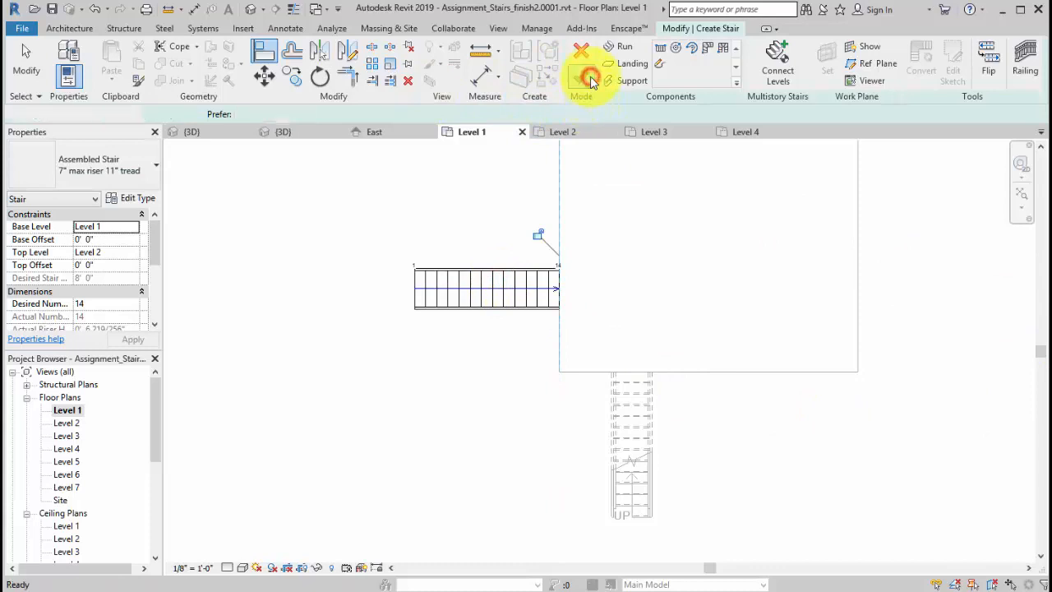
Examine in 3D how the two Level 1 stairs meet the mass and inspect its upper terraces
click(253, 10)
middle_drag(693, 457, 501, 355)
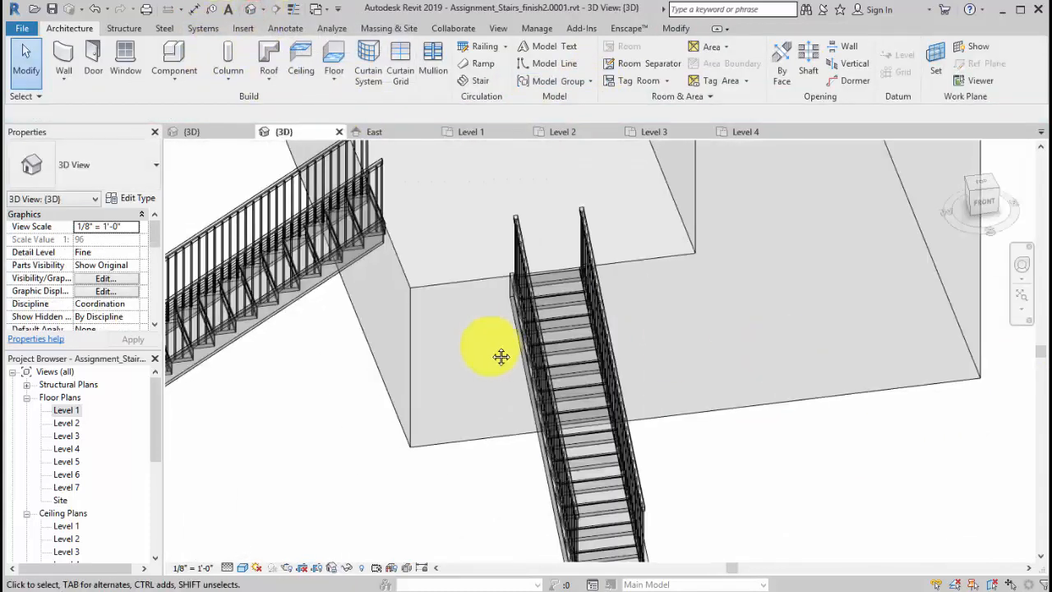
scroll(630, 357, up, 3)
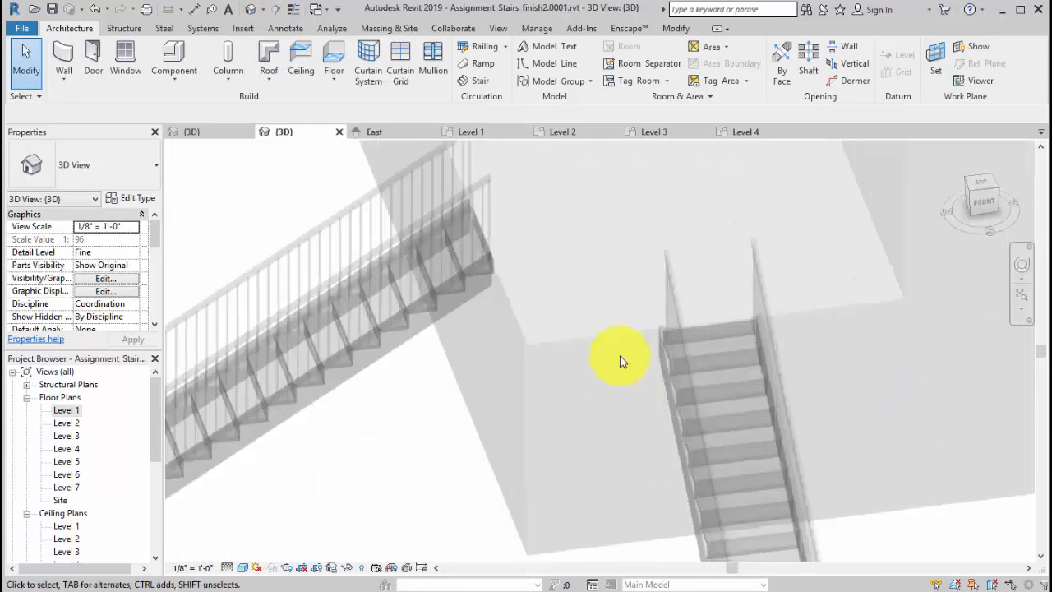
scroll(611, 423, down, 5)
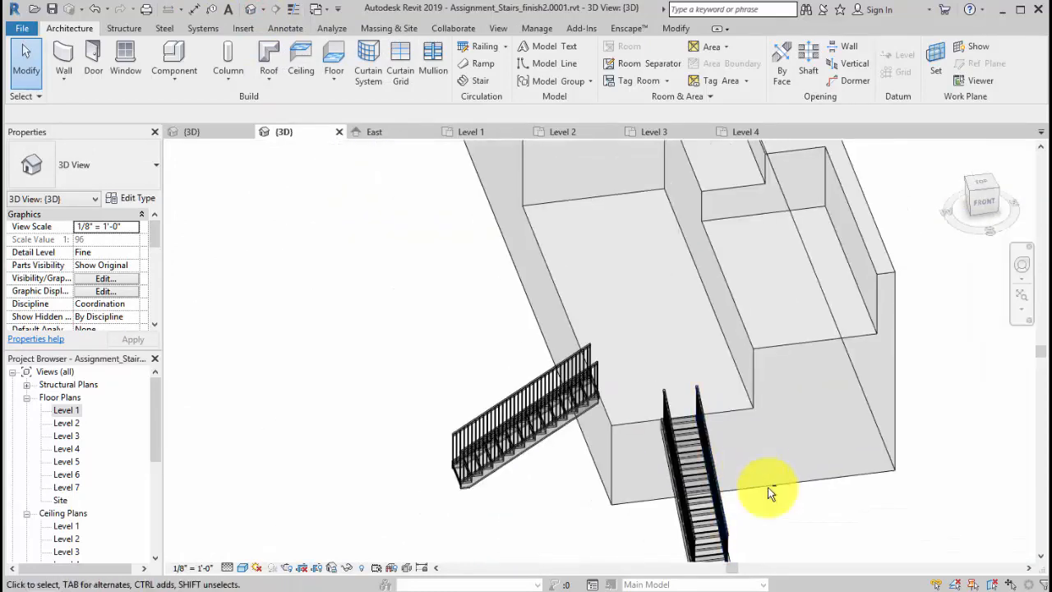
shift+middle_drag(767, 510, 709, 525)
middle_drag(787, 394, 567, 457)
mouse_move(700, 413)
middle_down()
mouse_move(662, 506)
mouse_move(699, 430)
mouse_move(681, 422)
middle_up()
shift+middle_drag(660, 493, 740, 469)
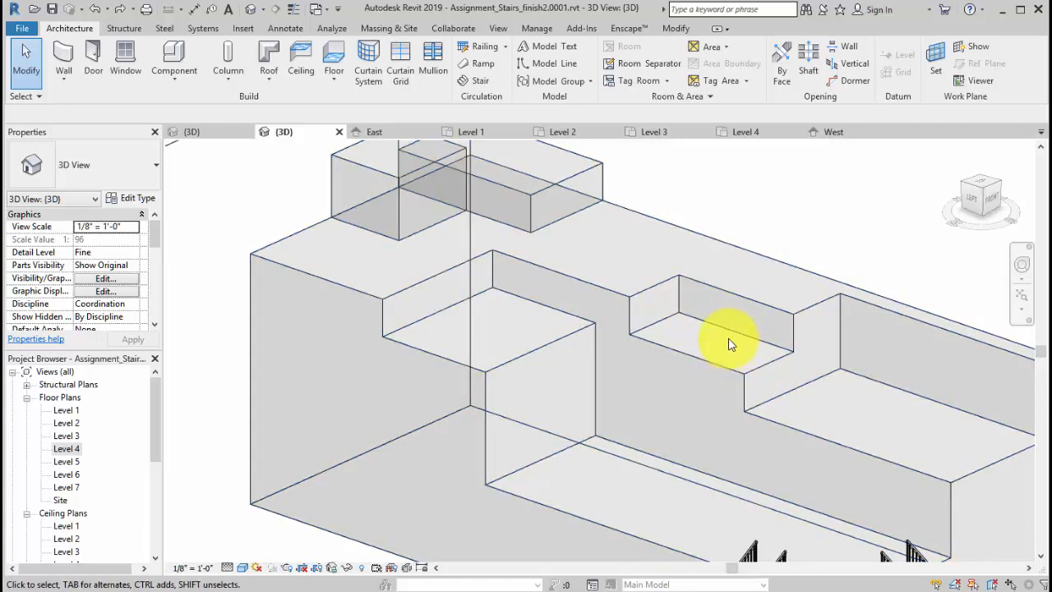
In the Level 4 floor plan, draw a 6-riser run to Level 5 toward the north, about 4' 7" long, inside the small recess
double_click(67, 449)
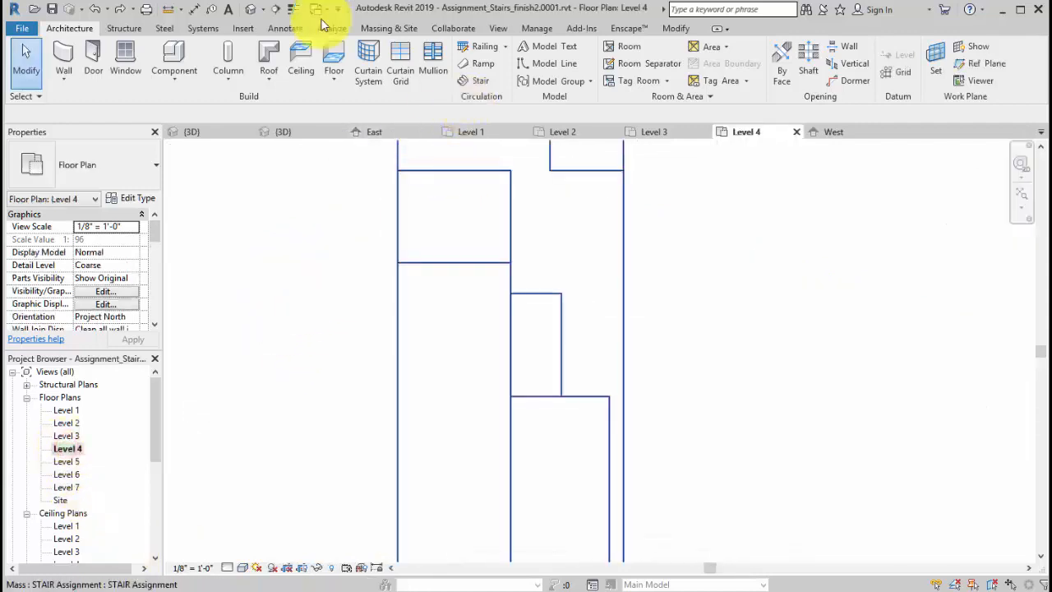
click(480, 82)
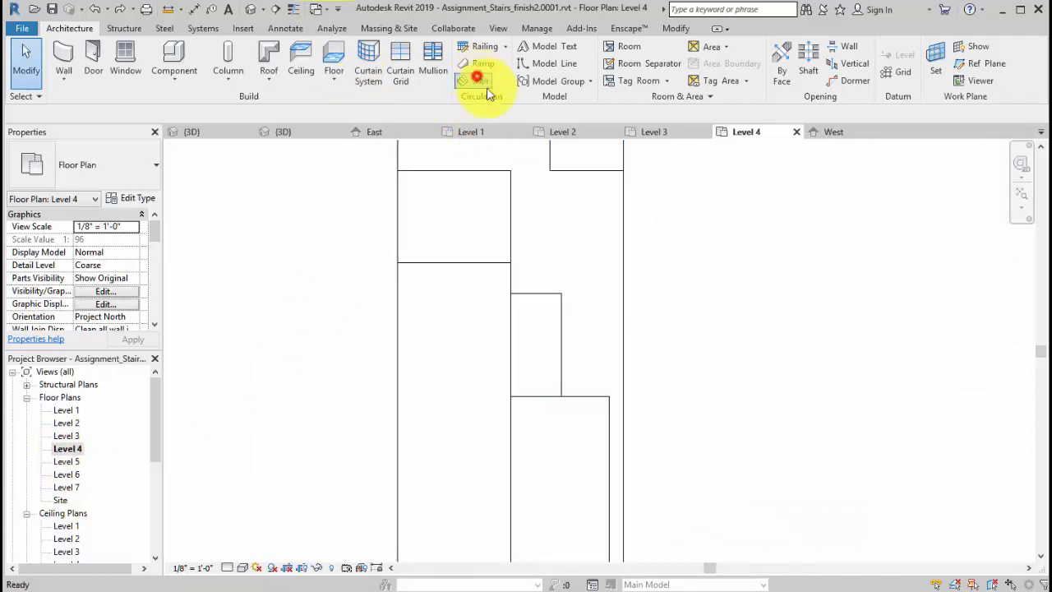
click(532, 355)
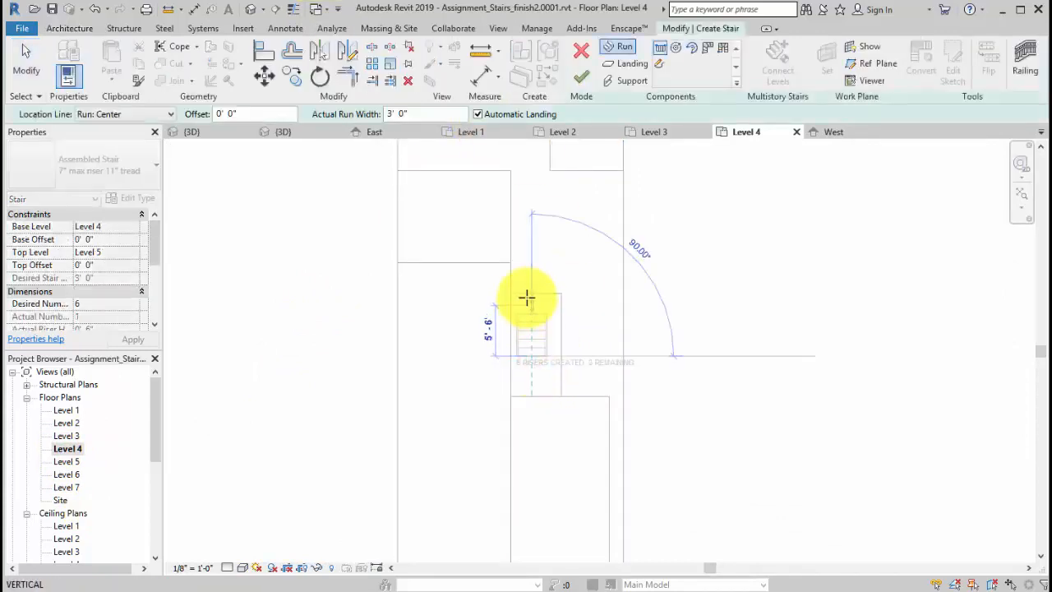
click(529, 259)
key(Escape)
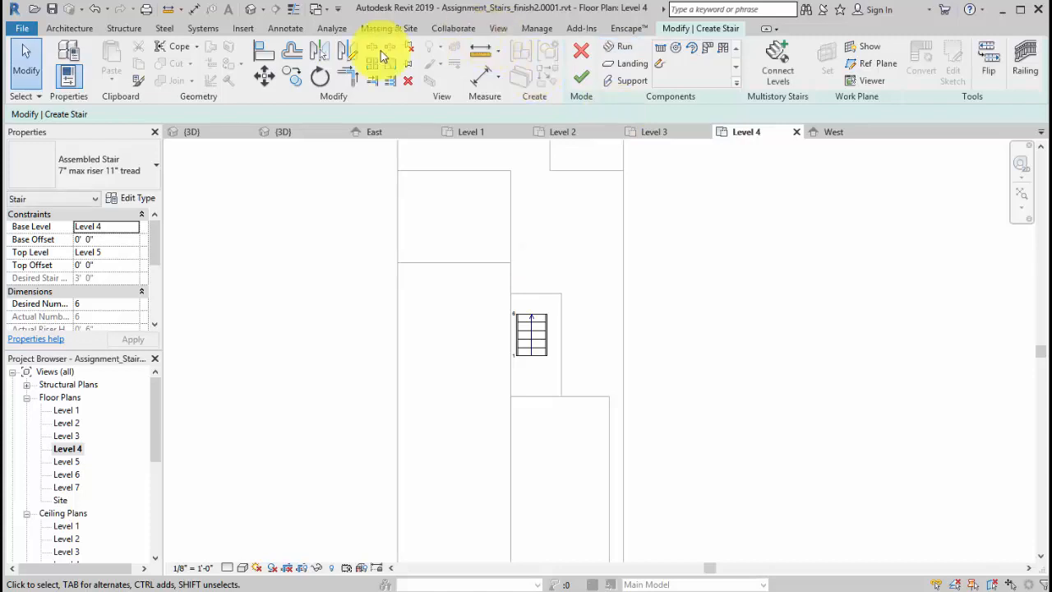
Align the upper end of the Level 4 run with the north edge of the small recess
click(526, 324)
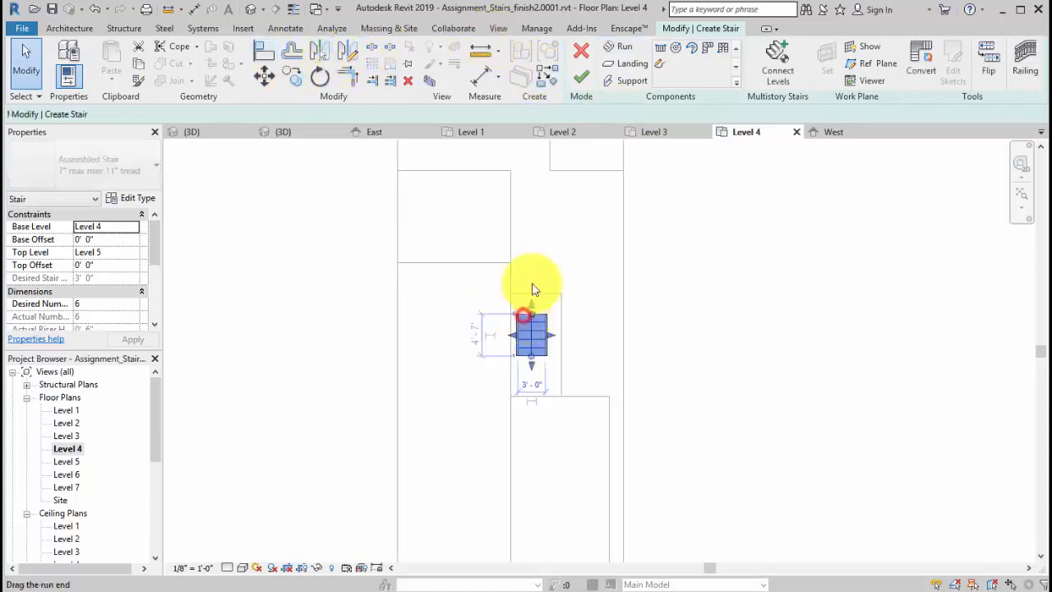
click(265, 51)
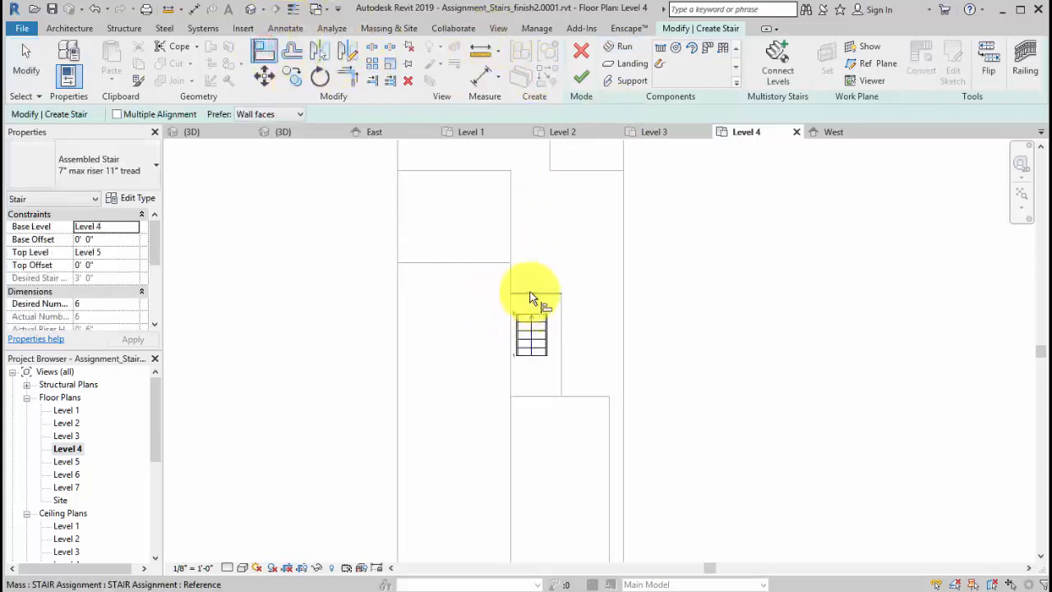
click(529, 293)
click(539, 317)
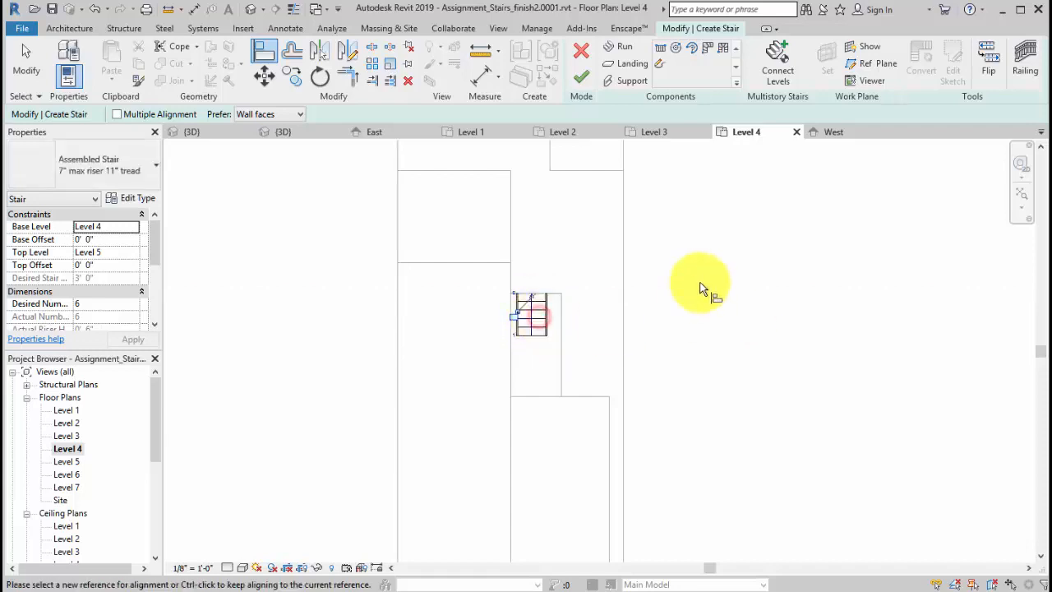
click(34, 72)
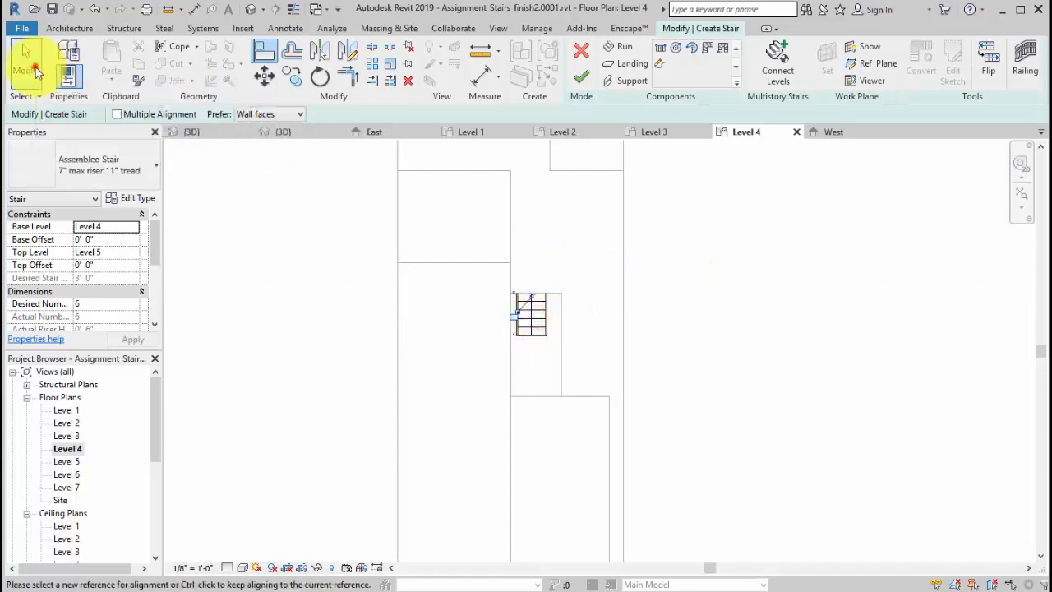
Shift the run slightly east within the recess, align its upper end with the recess's north edge, and finish the stair
click(532, 319)
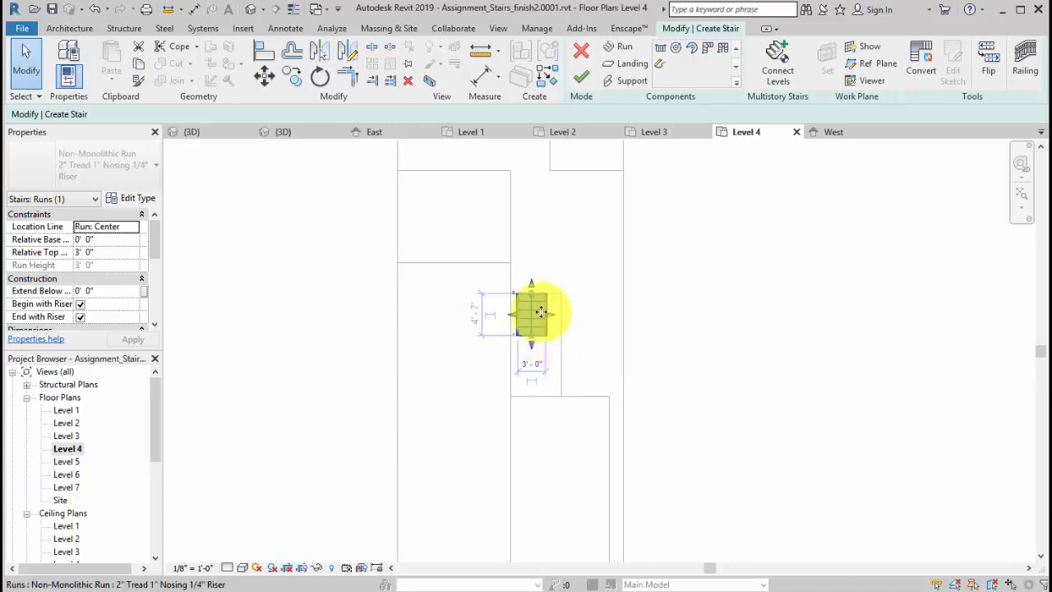
mouse_move(540, 312)
mouse_down()
mouse_move(580, 310)
mouse_move(542, 305)
mouse_move(547, 327)
mouse_up()
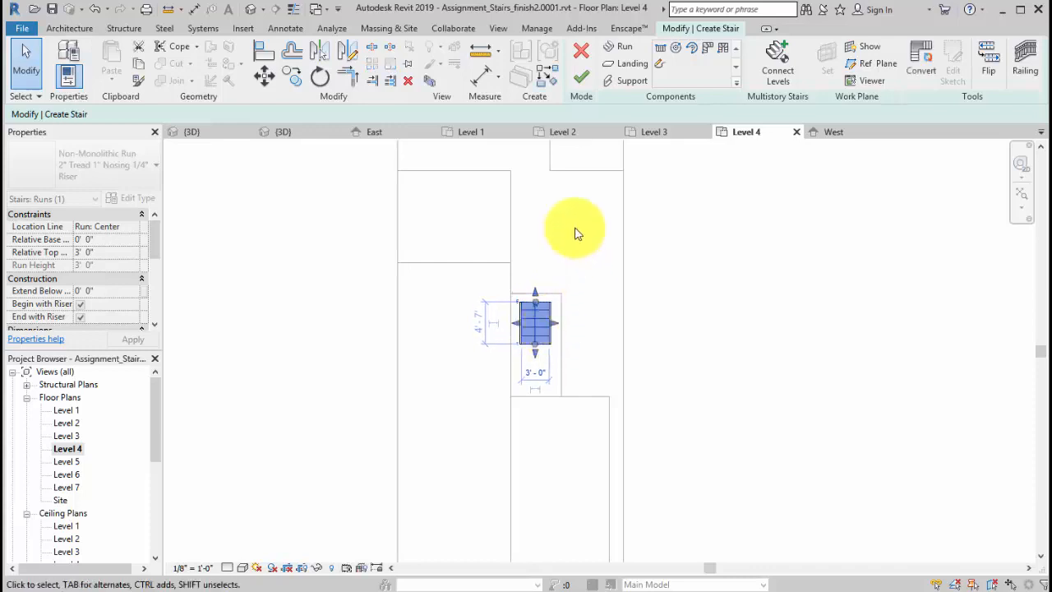
click(263, 56)
click(544, 294)
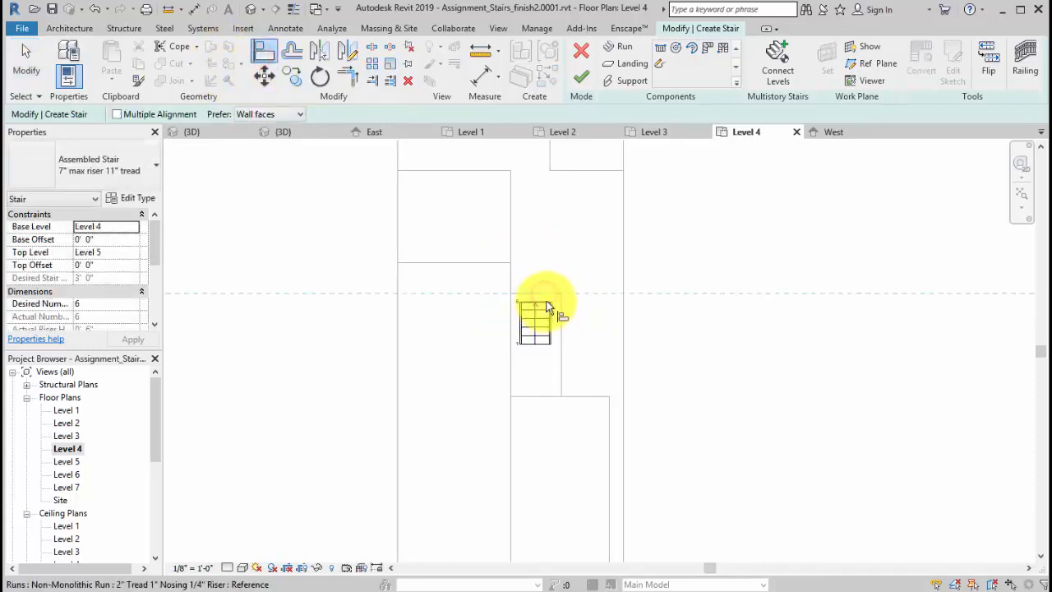
click(548, 306)
click(584, 73)
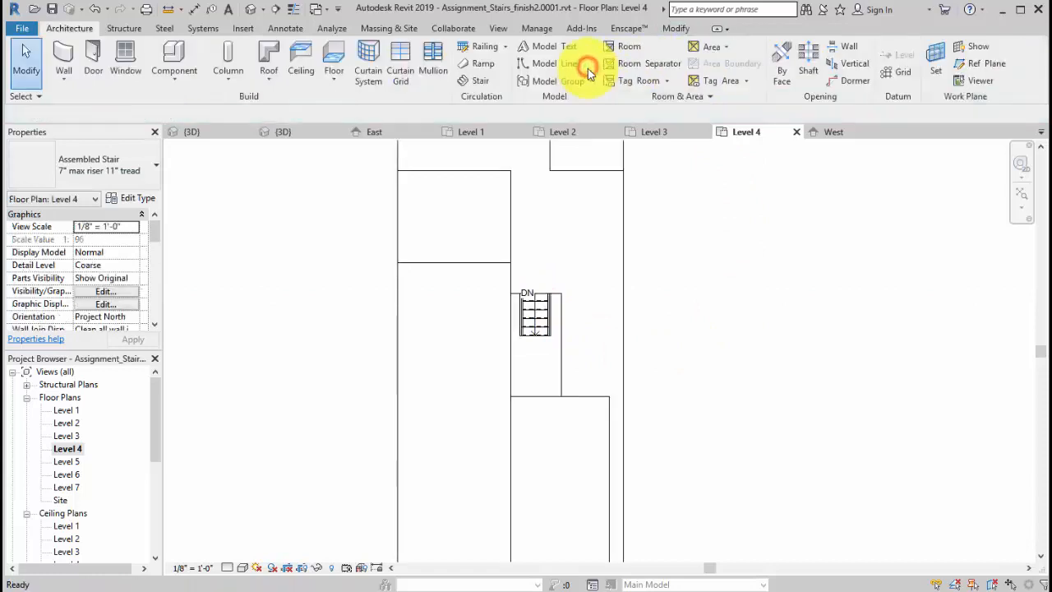
Examine the Level 4 to Level 5 stair in the recess in the 3D view
click(251, 9)
middle_drag(724, 485, 695, 535)
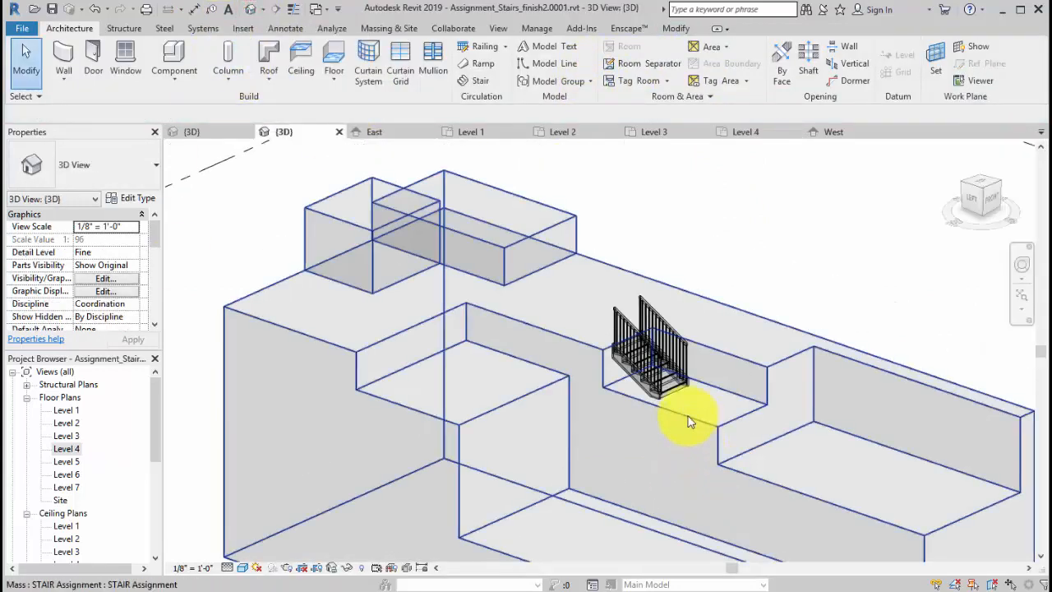
scroll(687, 416, up, 4)
mouse_move(805, 493)
shift+middle_down()
mouse_move(743, 515)
mouse_move(721, 498)
mouse_move(682, 495)
mouse_move(776, 508)
mouse_move(806, 493)
shift+middle_up()
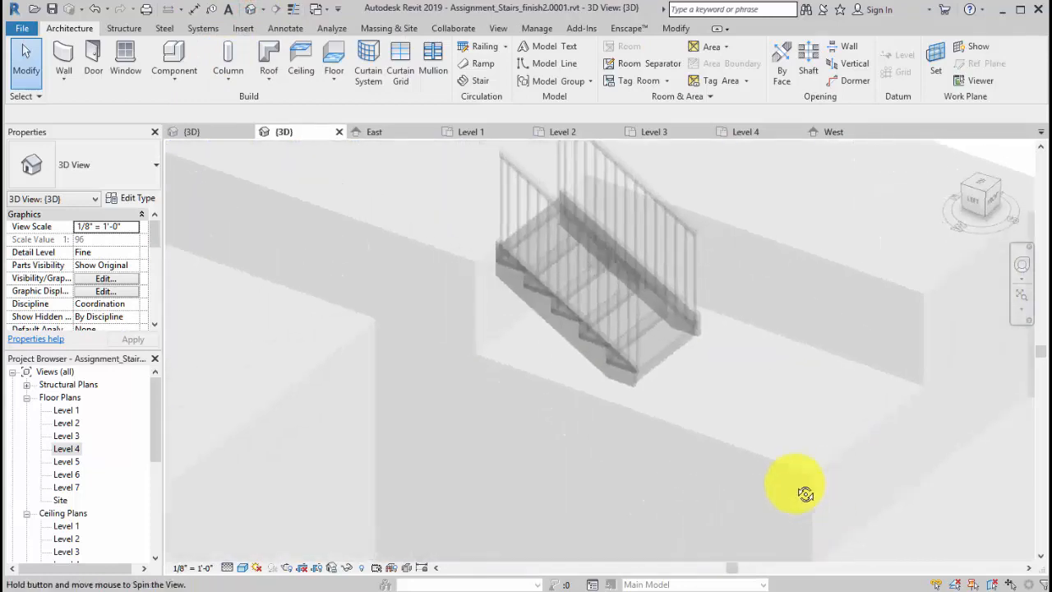
In the Level 4 floor plan, draw a 6-riser run to Level 5 toward the east in the recess northwest of the finished stair
double_click(78, 450)
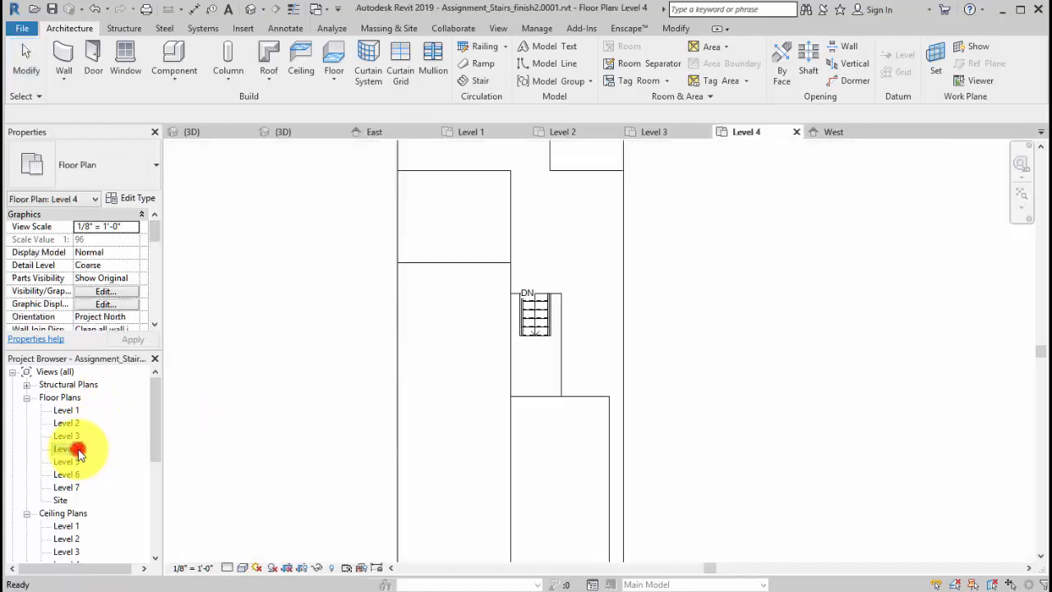
click(465, 89)
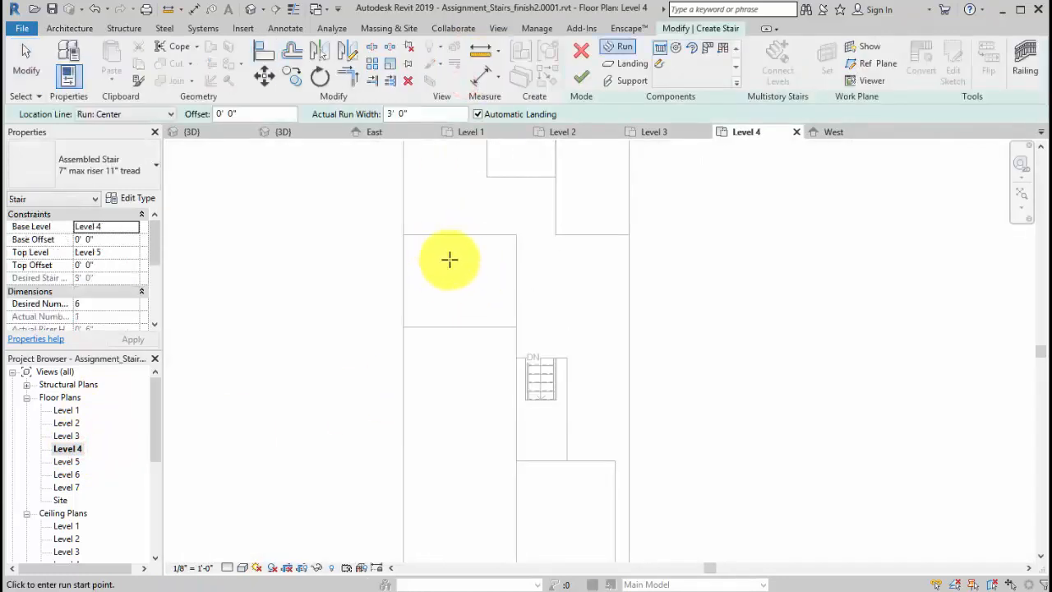
click(445, 267)
click(601, 264)
key(Escape)
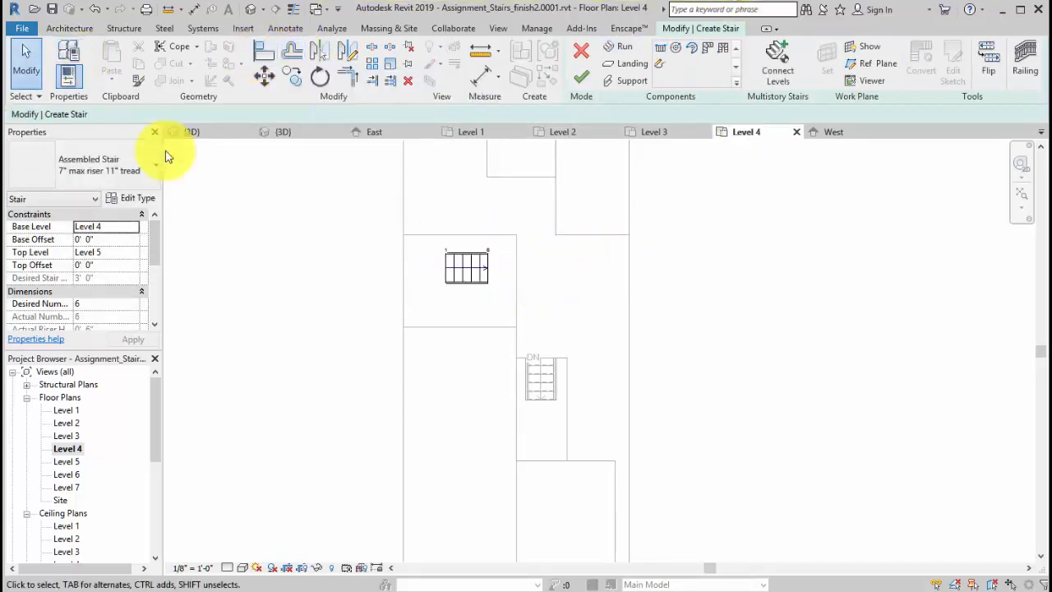
Try to align the upper end of the eastward Level 4 run with the east edge of the northwest recess
click(467, 265)
click(264, 47)
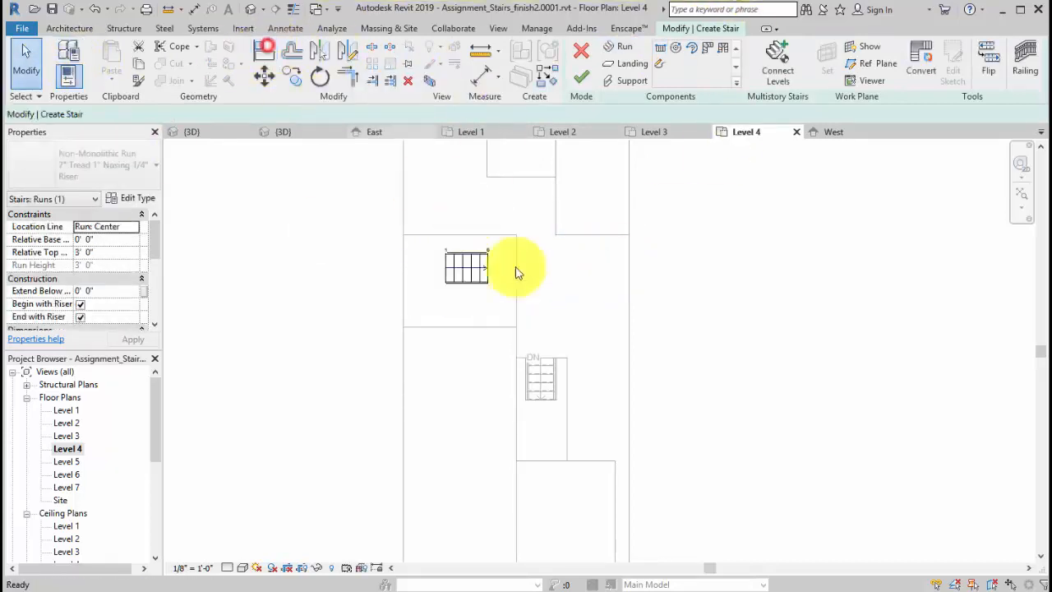
click(516, 259)
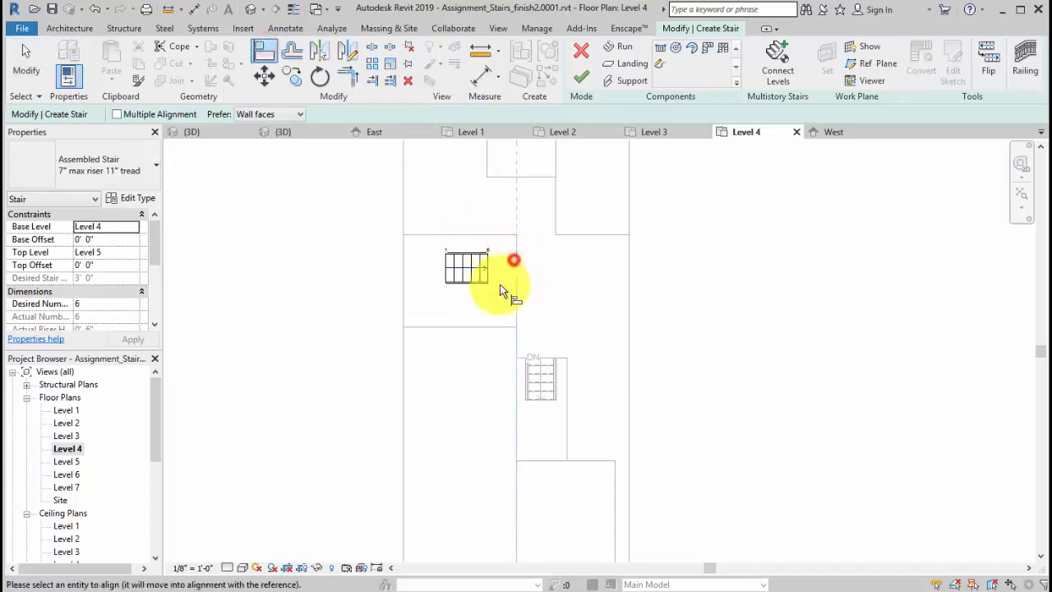
click(483, 268)
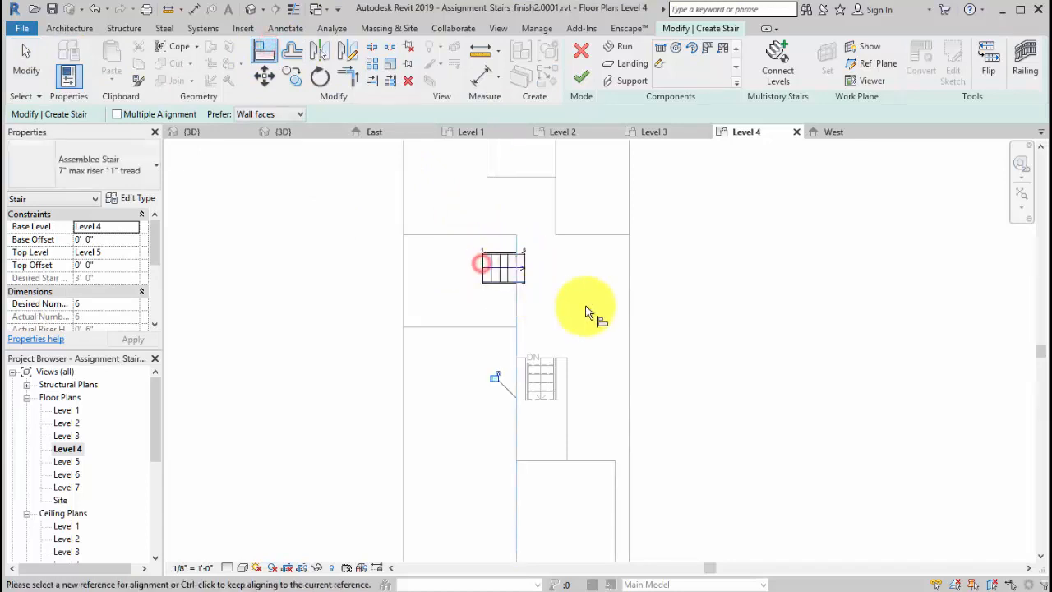
key(ctrl+z)
key(ctrl+z)
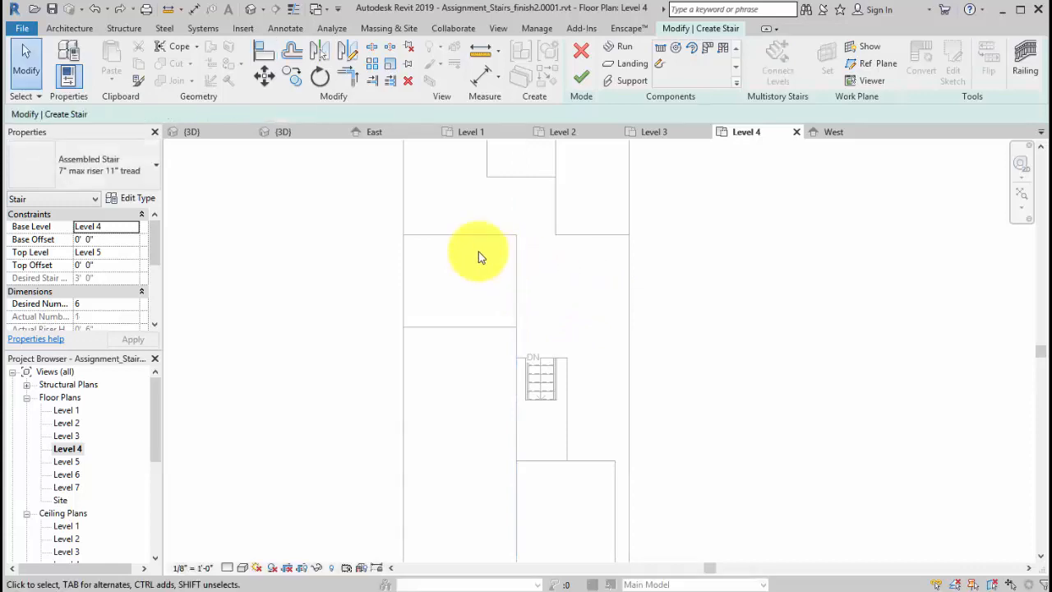
key(ctrl+y)
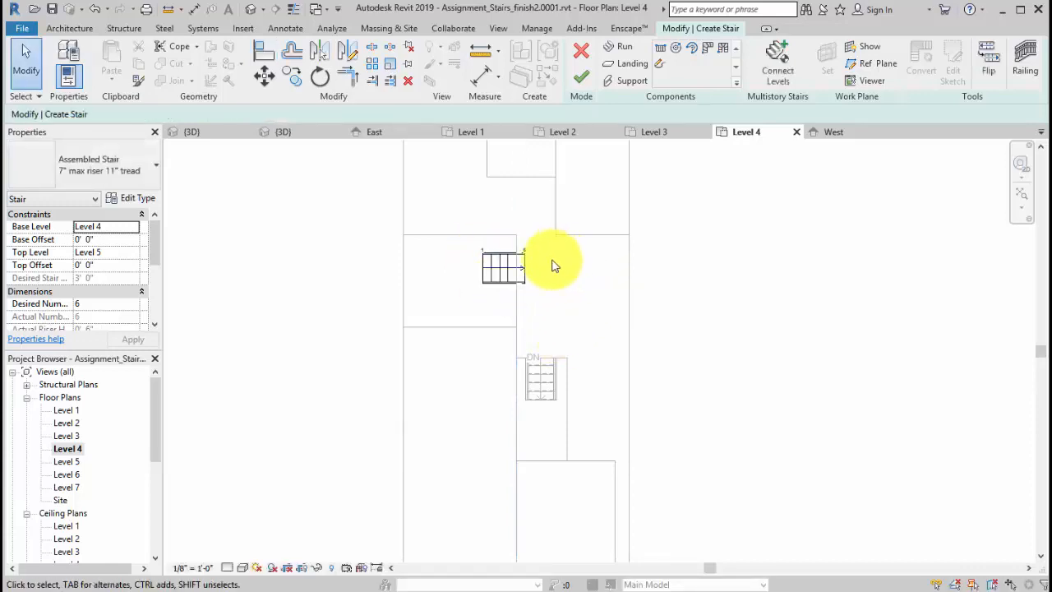
Align the last riser of the eastward run with the northwest recess's east edge and finish the Level 4 to Level 5 stair
click(259, 60)
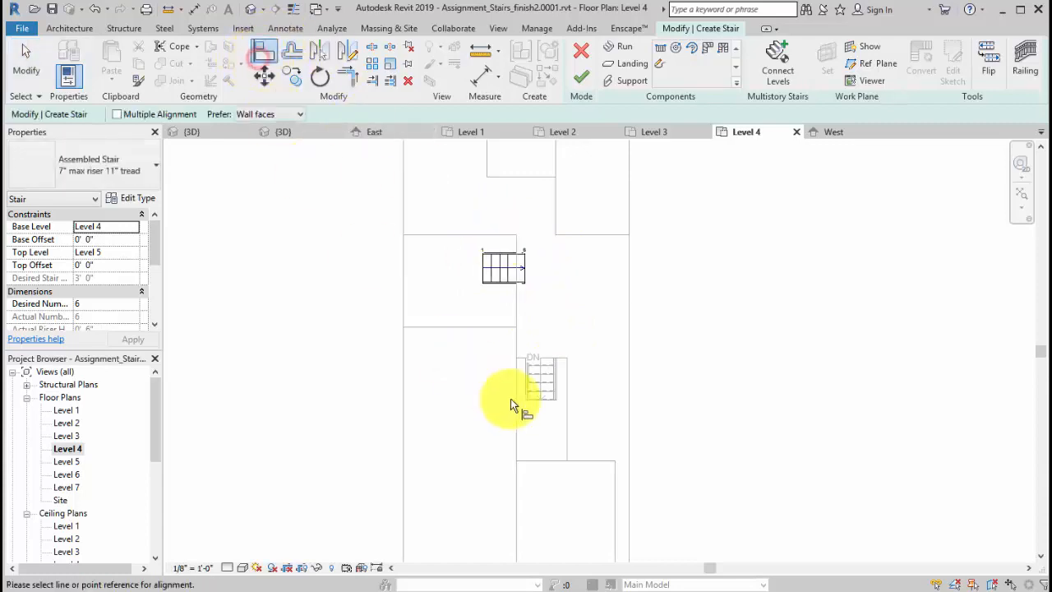
click(519, 308)
click(528, 258)
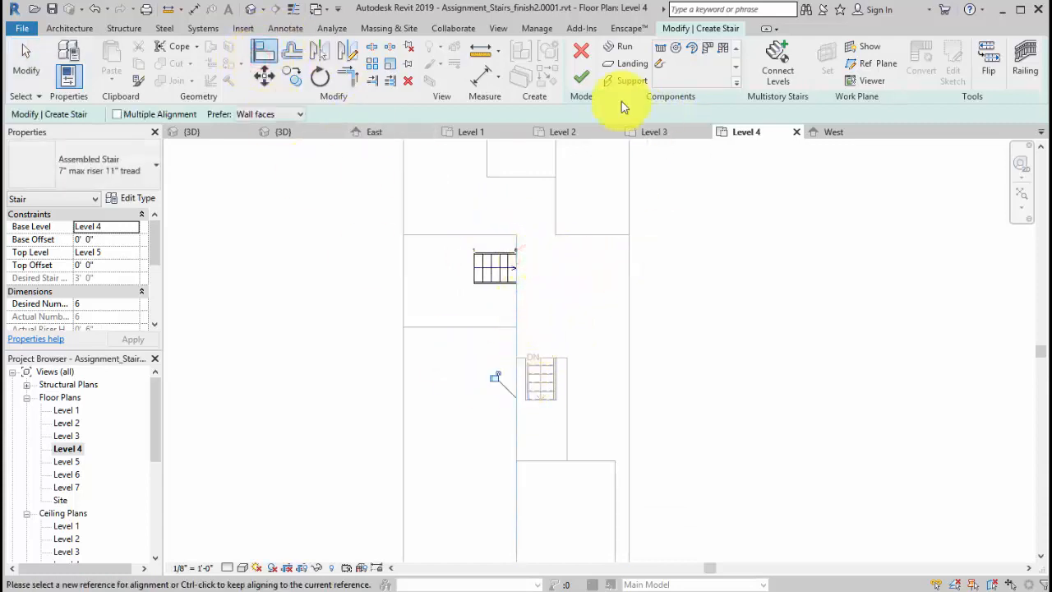
click(572, 81)
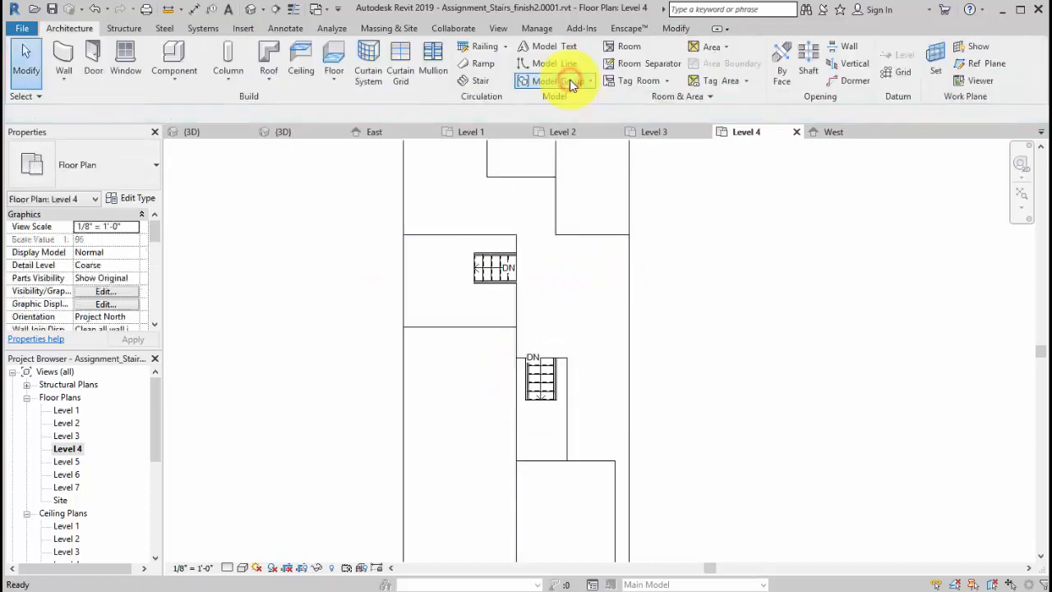
click(250, 15)
middle_drag(788, 321, 674, 374)
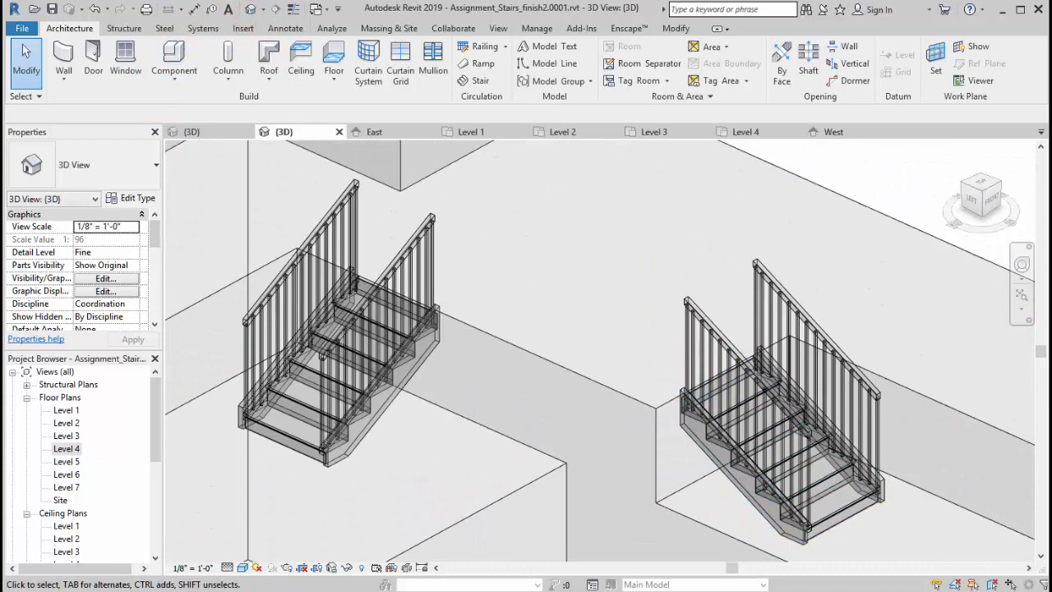
In the Level 5 floor plan, draw a 6-riser run to Level 6 toward the north, just south of the northeast block
double_click(66, 461)
middle_drag(575, 371, 568, 512)
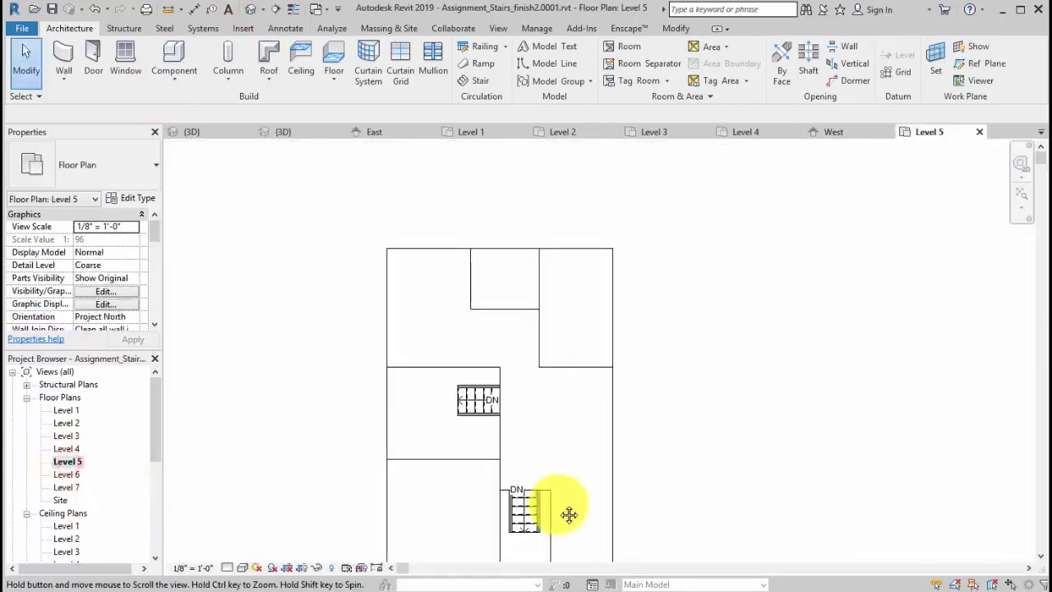
middle_drag(548, 417, 457, 403)
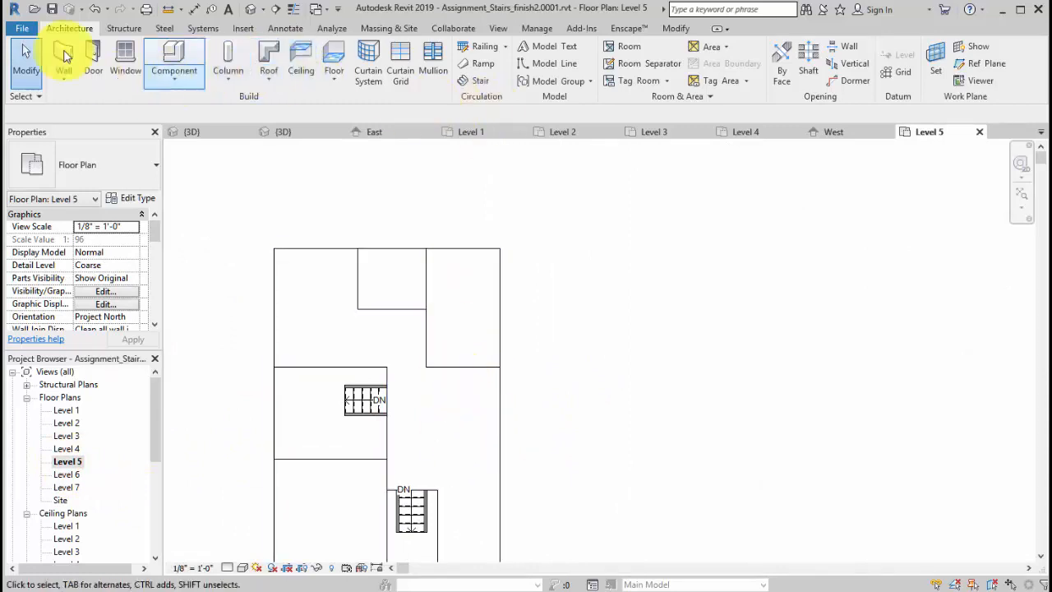
click(480, 82)
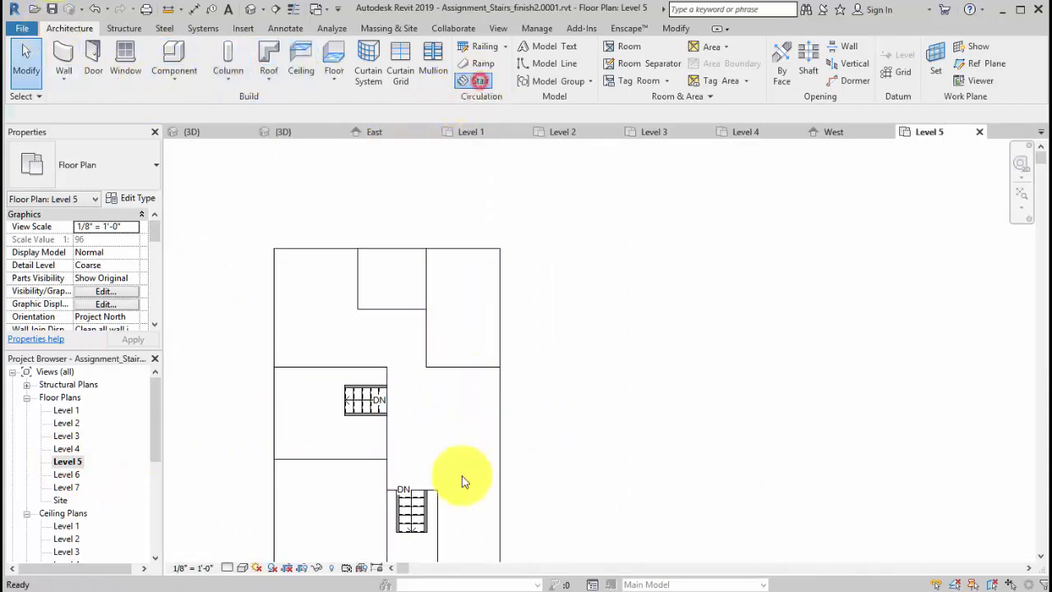
click(464, 426)
click(465, 317)
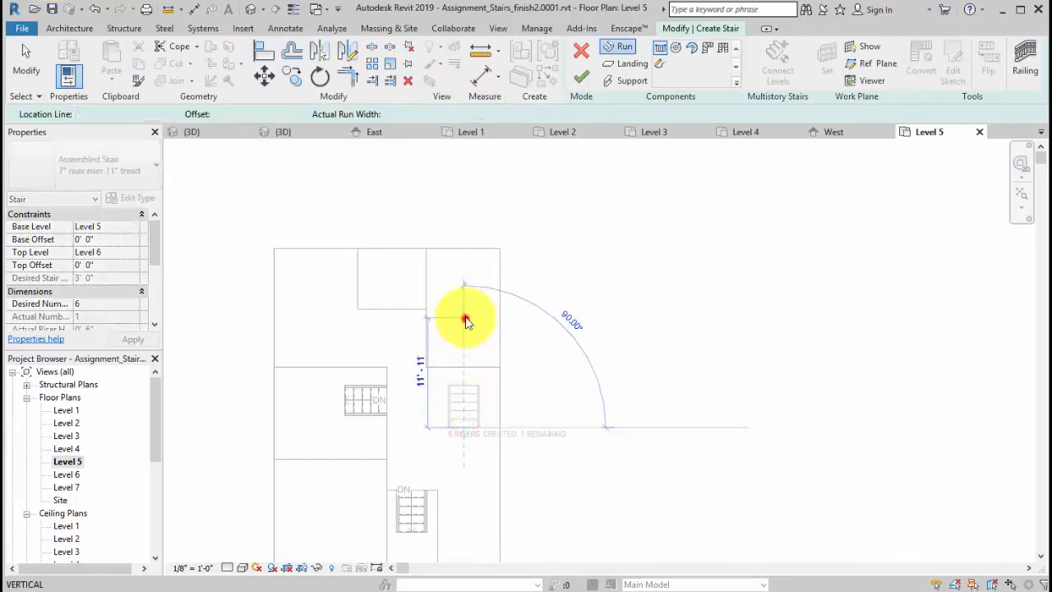
key(Escape)
Align the upper end of the Level 5 run with the south edge of the northeast block and finish the stair
click(263, 53)
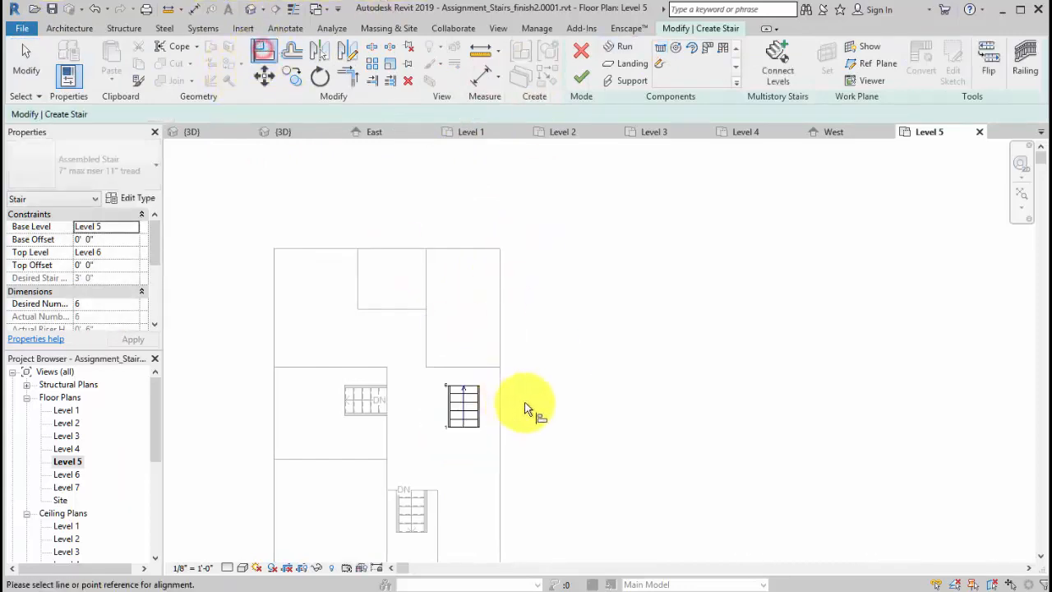
click(469, 374)
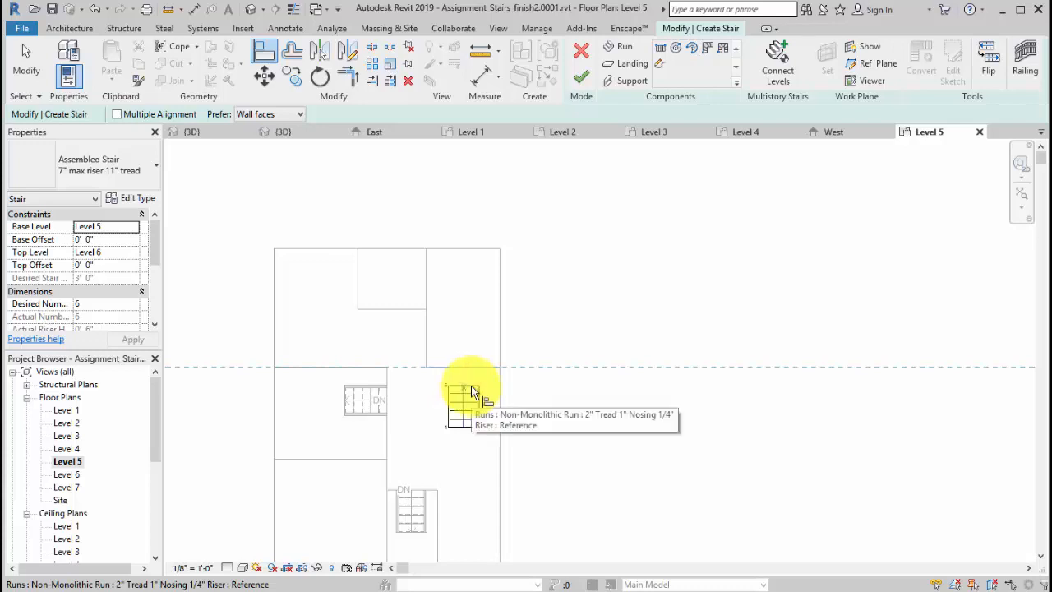
scroll(471, 385, up, 2)
click(471, 386)
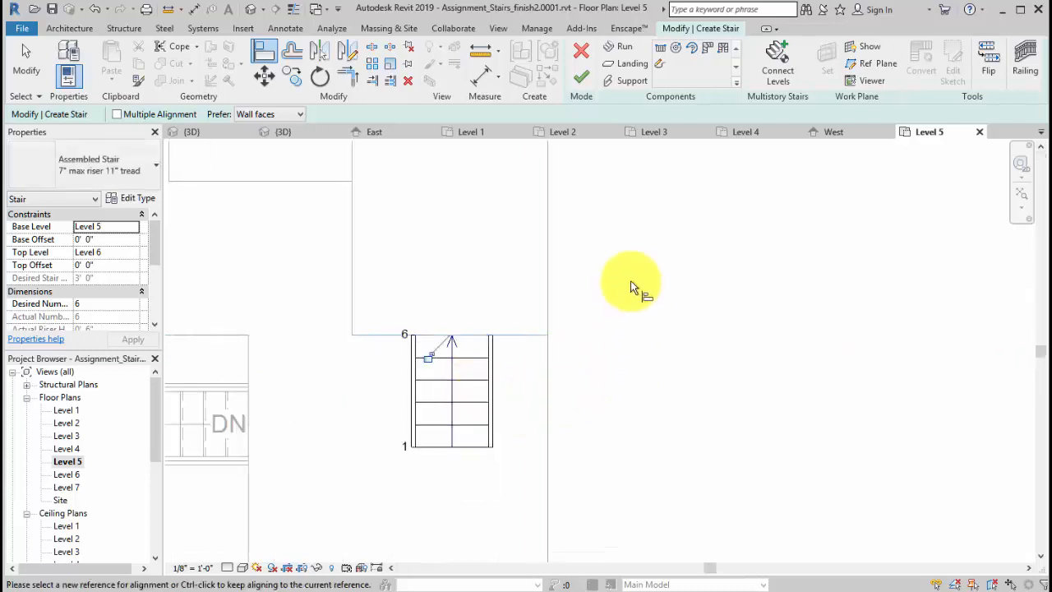
click(580, 82)
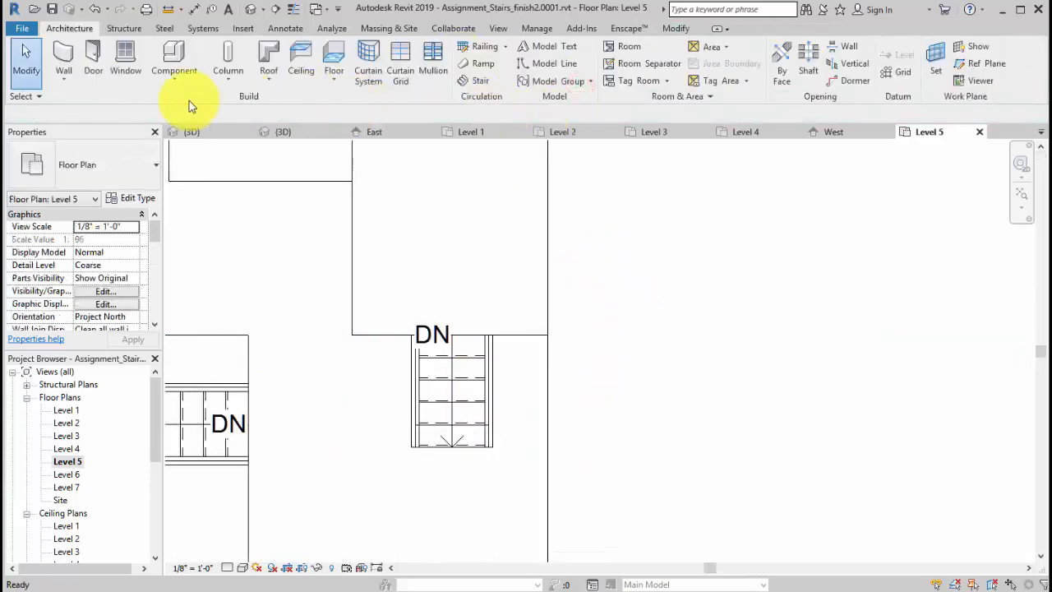
click(250, 10)
middle_drag(517, 407, 691, 419)
middle_drag(638, 465, 764, 486)
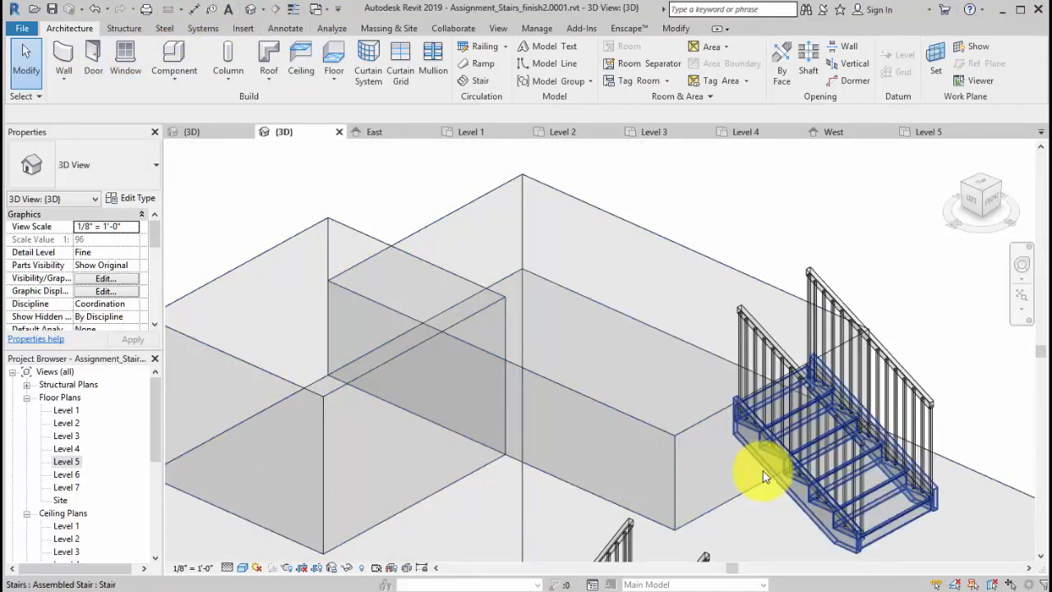
In the Level 6 floor plan, draw a 4-riser run to Level 7 toward the west inside the northeast block
double_click(69, 475)
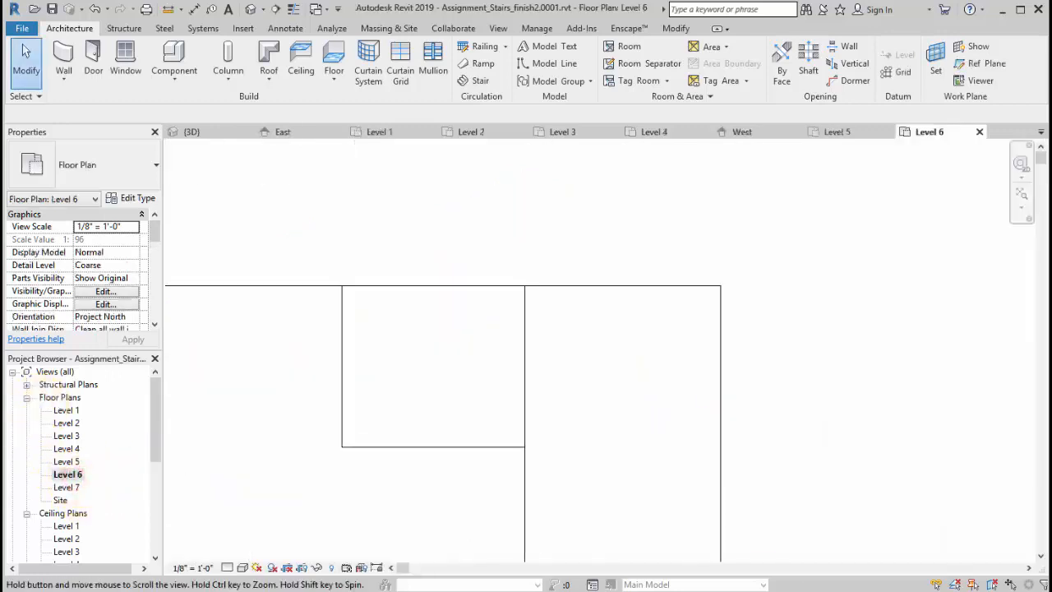
middle_drag(636, 420, 655, 303)
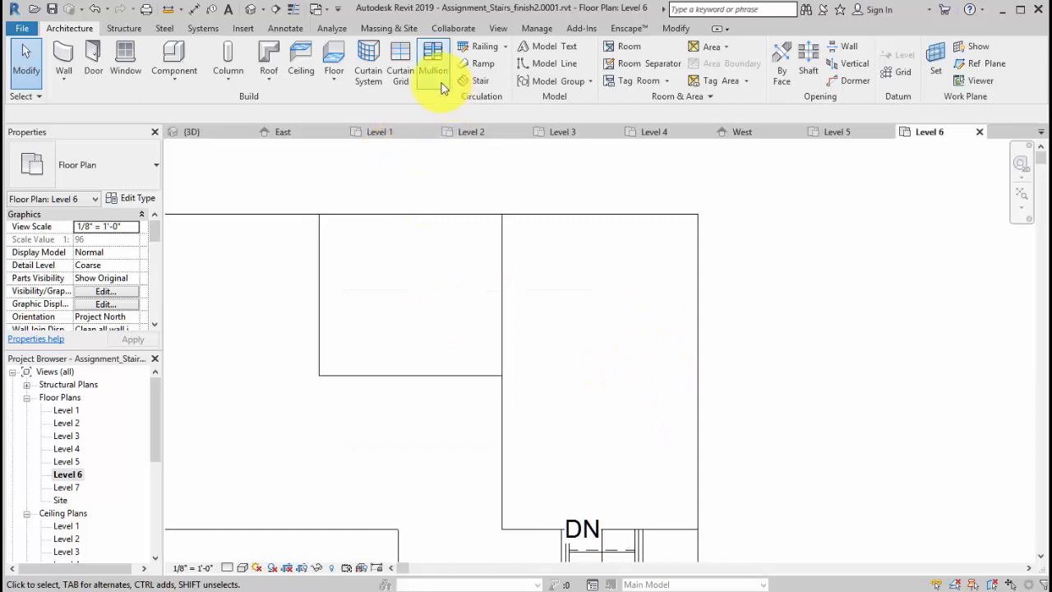
click(485, 82)
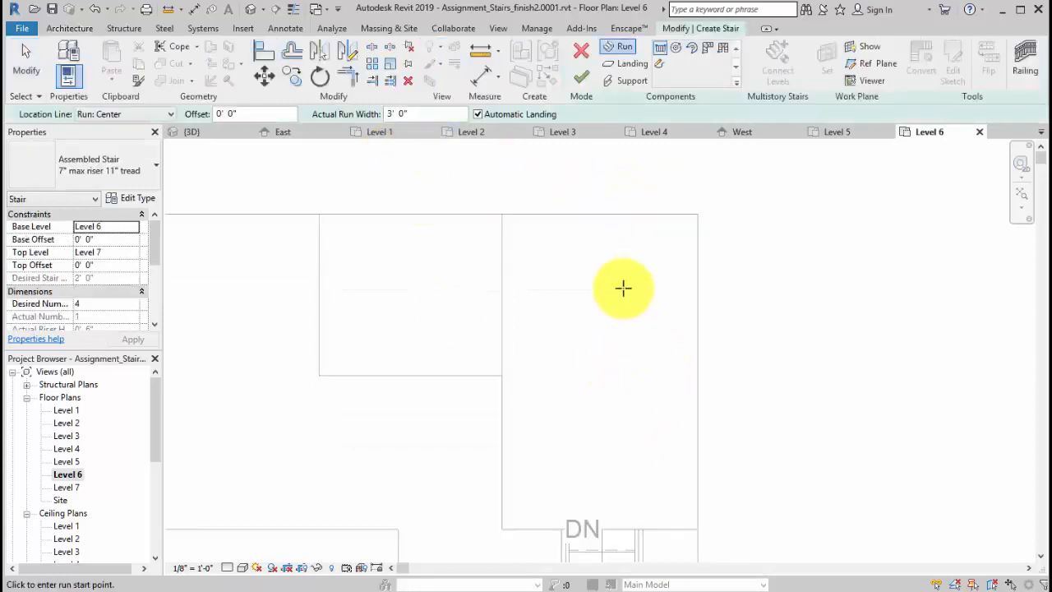
click(622, 288)
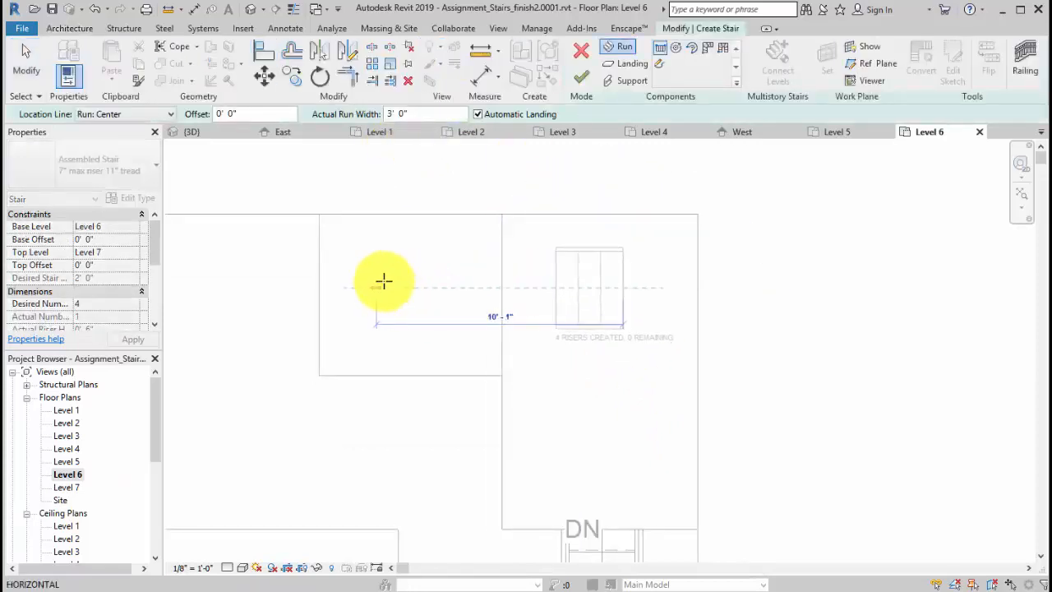
click(383, 281)
key(Escape)
Align the upper end of the Level 6 run with the west edge of the northeast block and finish the stair
click(264, 51)
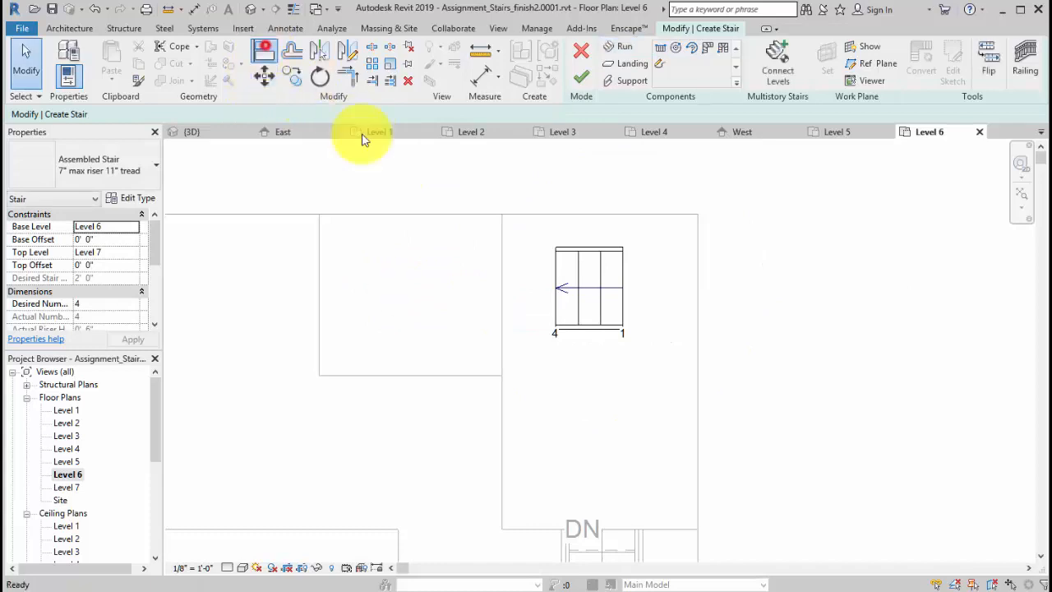
click(502, 295)
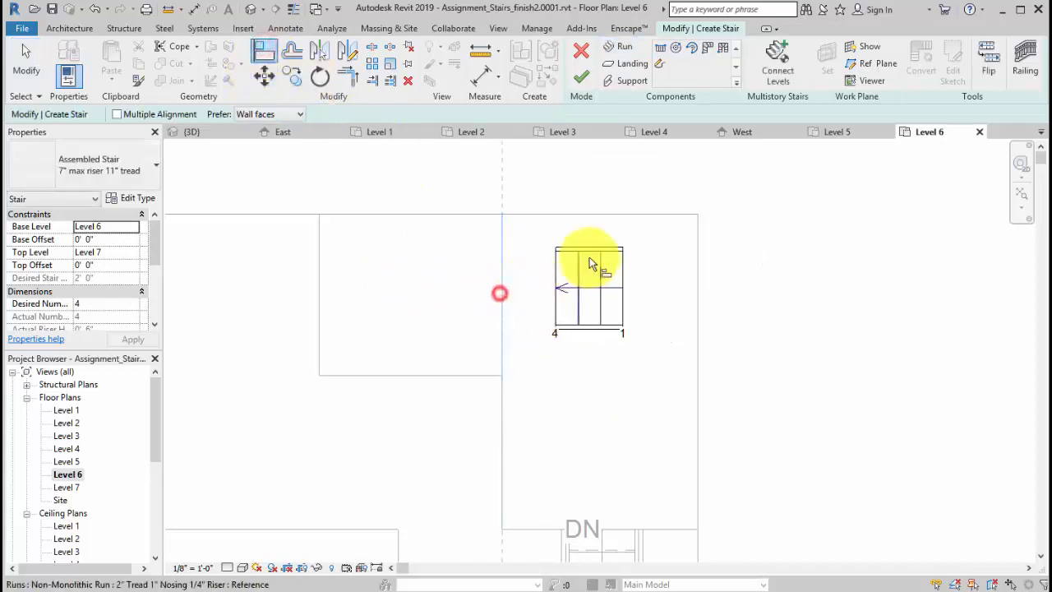
scroll(565, 285, up, 3)
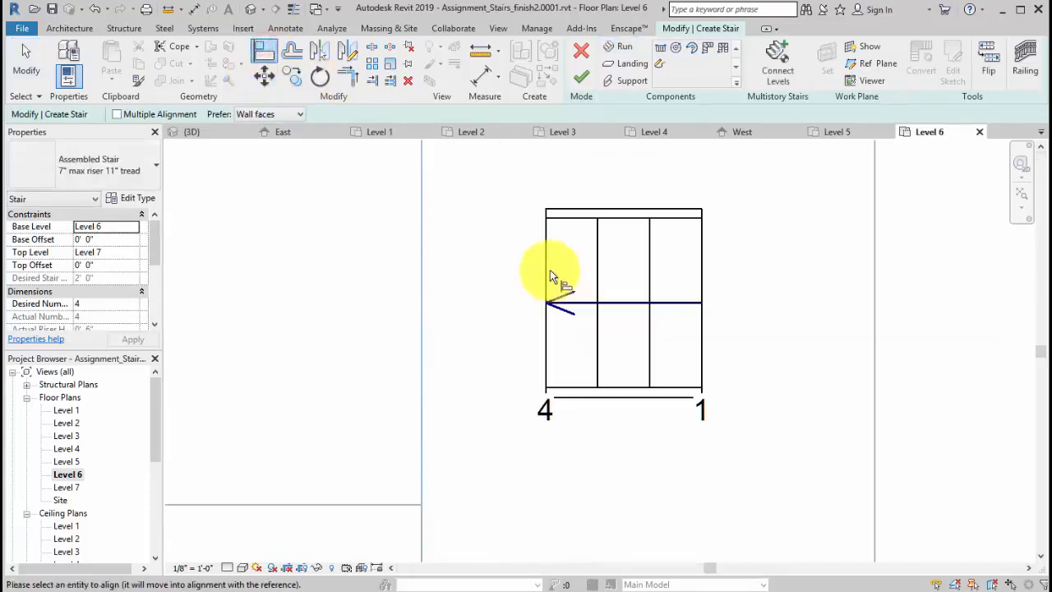
click(545, 266)
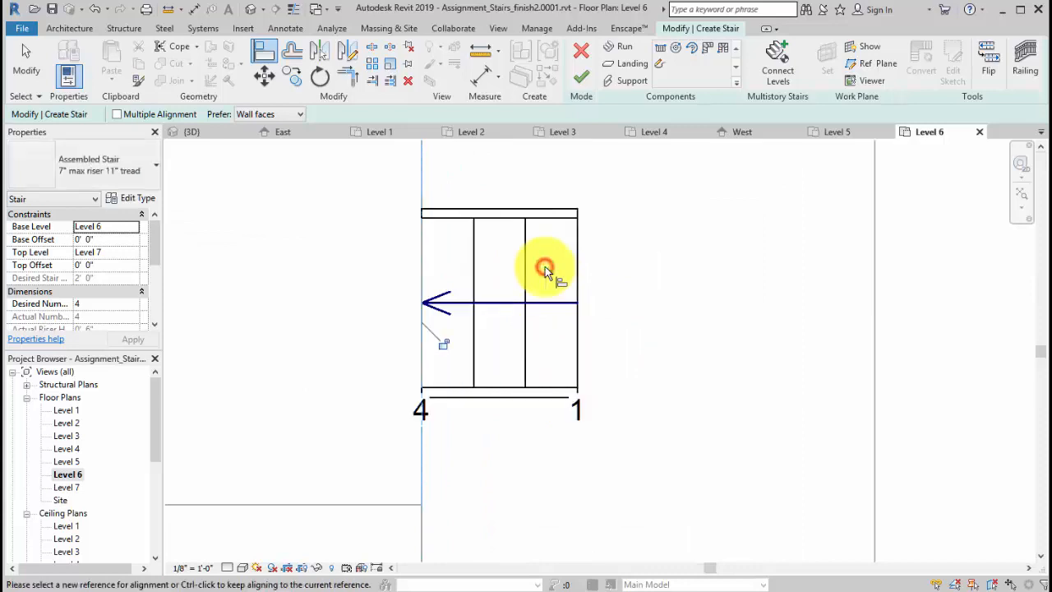
click(586, 79)
scroll(697, 348, down, 2)
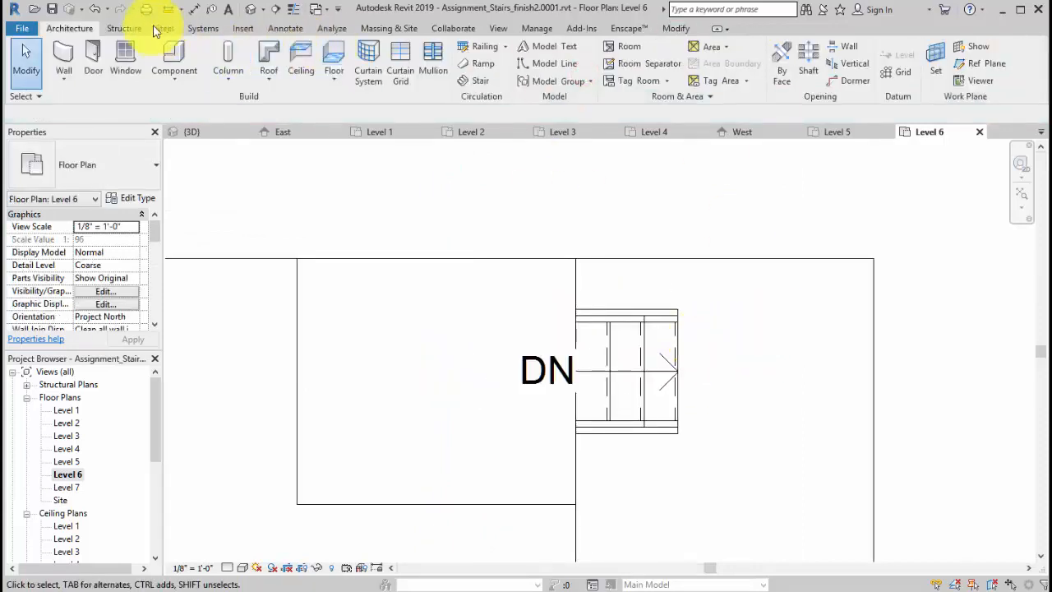
Examine the stairs placed between the levels of the stepped mass in the 3D view
click(249, 10)
scroll(717, 374, up, 3)
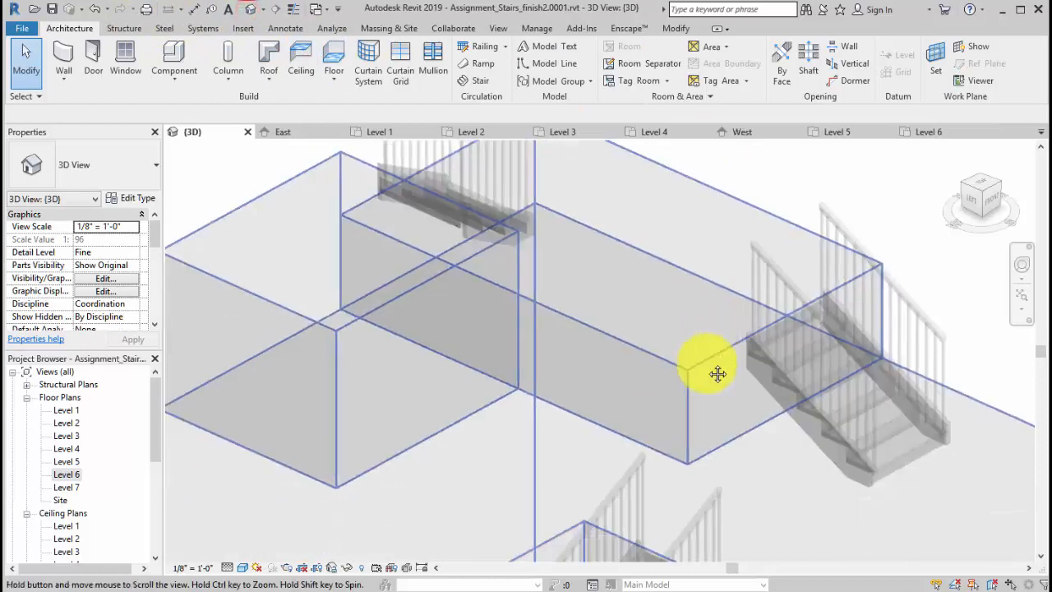
scroll(718, 374, down, 3)
scroll(660, 370, up, 2)
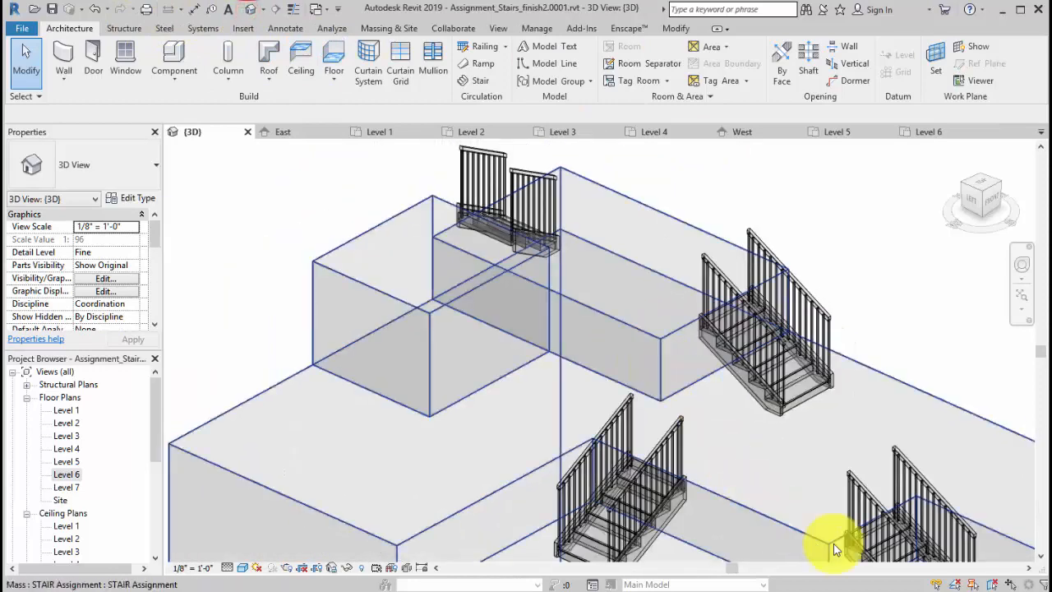
shift+middle_drag(834, 549, 724, 484)
middle_drag(660, 409, 578, 367)
scroll(578, 369, down, 3)
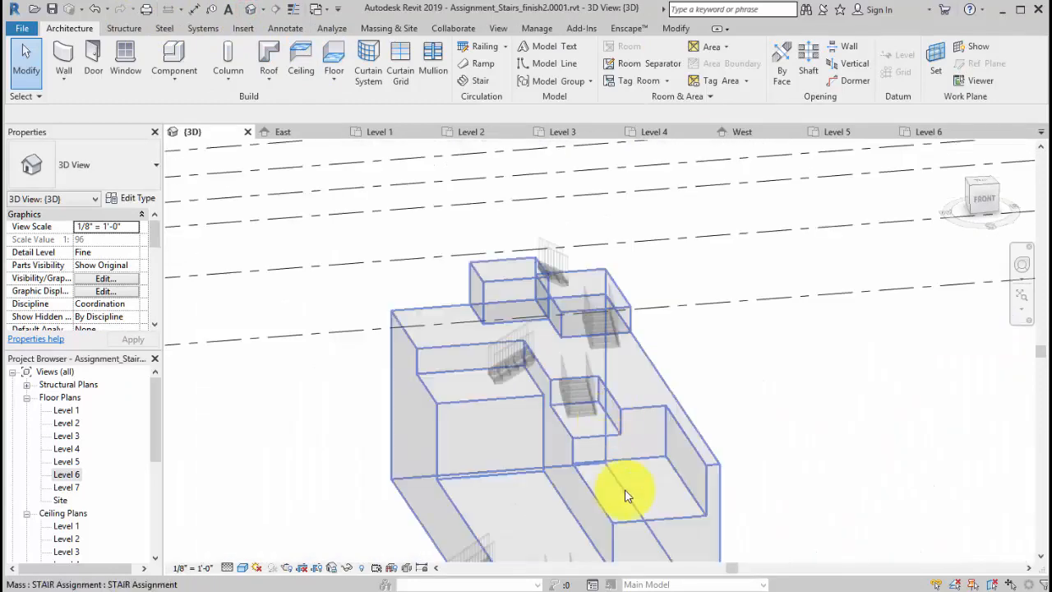
middle_drag(663, 456, 698, 375)
shift+middle_drag(628, 465, 640, 479)
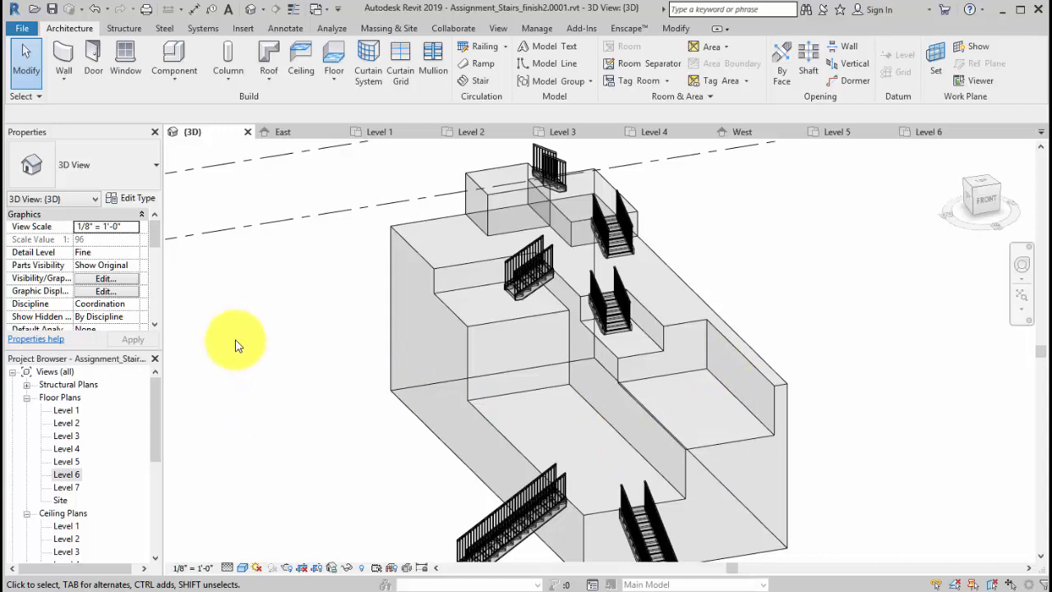
In the Level 2 floor plan, draw an L-shaped 11-riser stair to Level 3, with 7 risers north, a corner landing, and the rest east
double_click(67, 423)
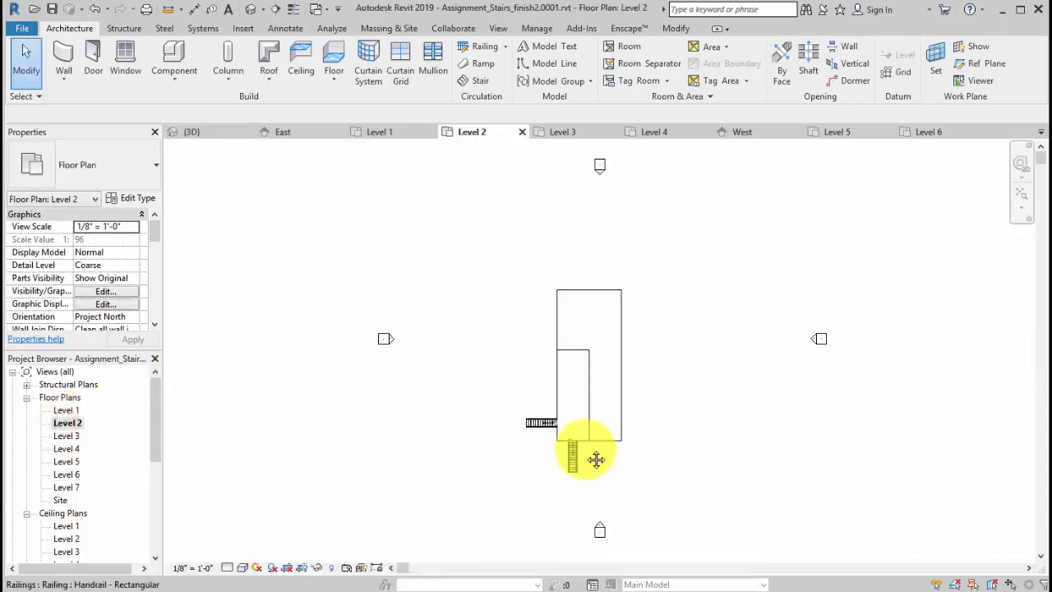
scroll(598, 402, up, 5)
middle_drag(615, 458, 597, 546)
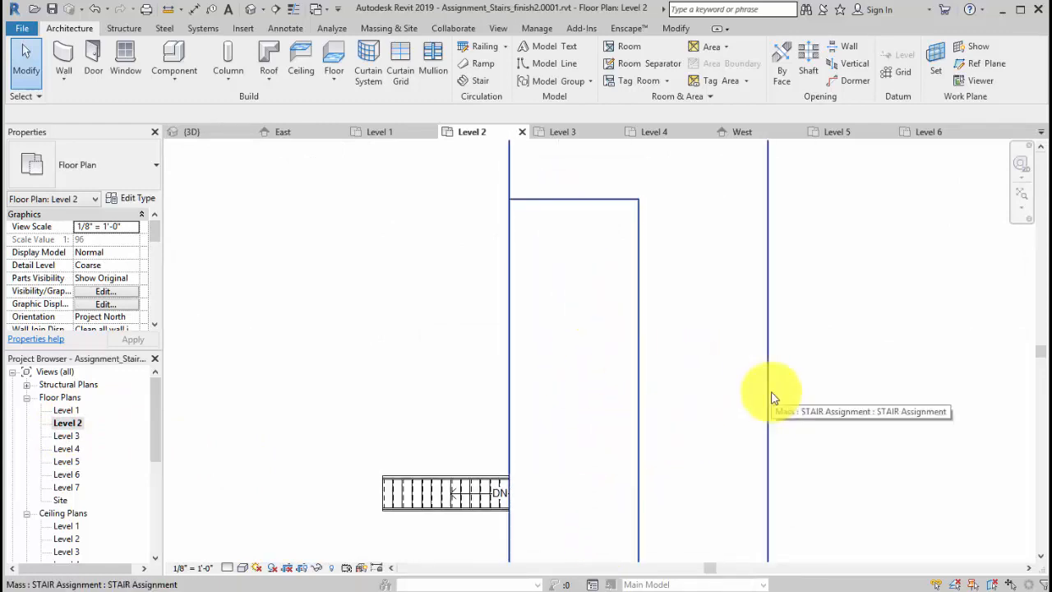
click(471, 82)
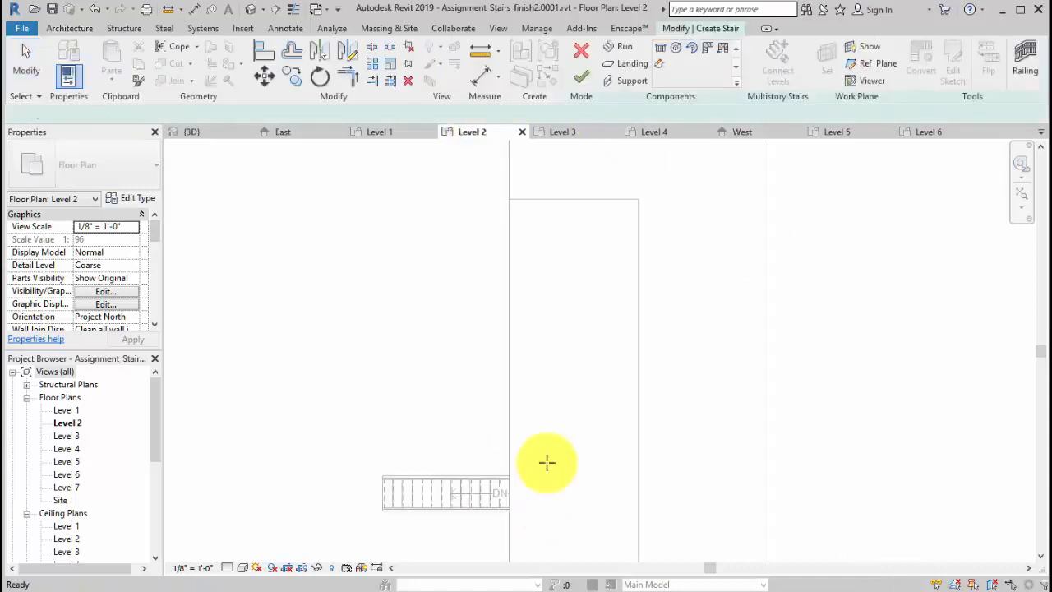
middle_drag(562, 494, 484, 404)
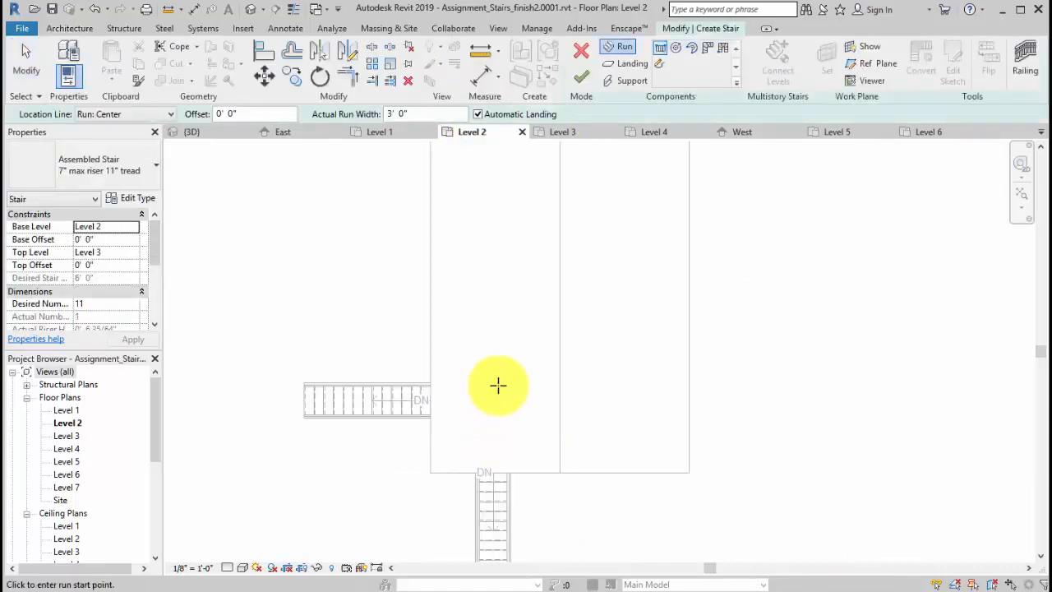
click(498, 385)
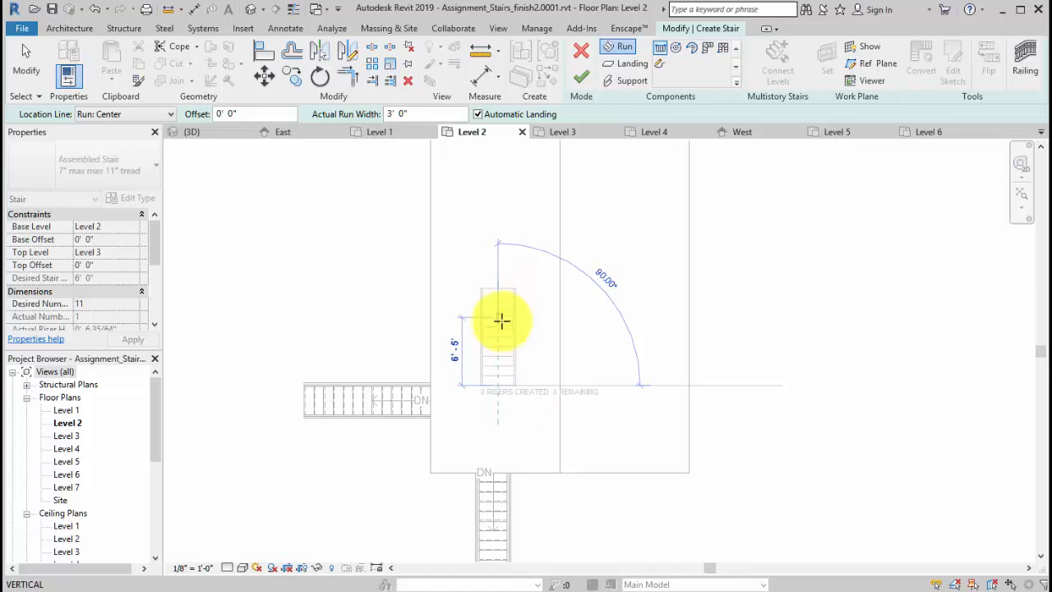
click(501, 322)
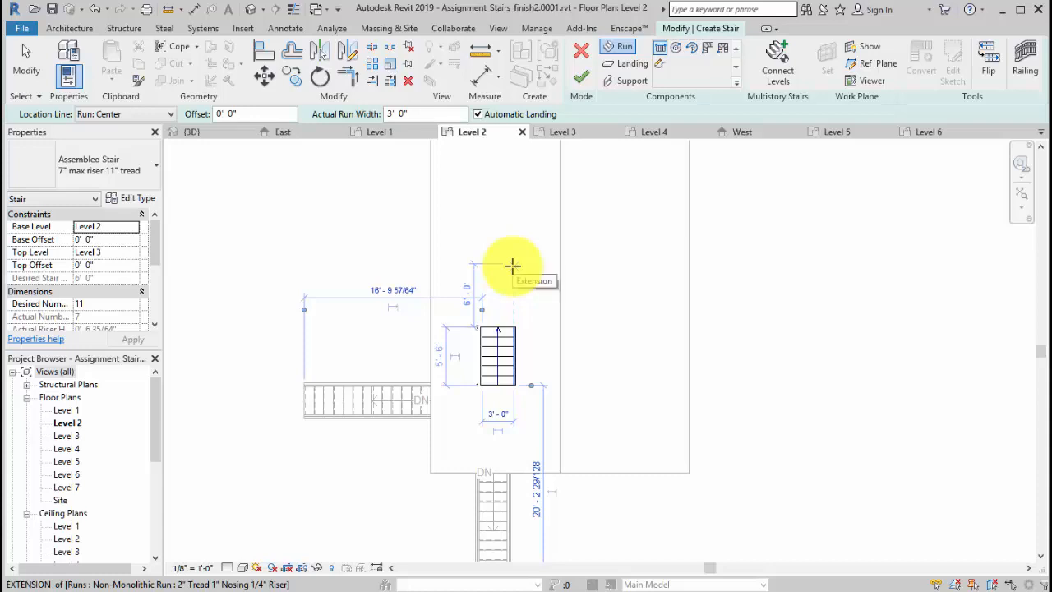
click(512, 272)
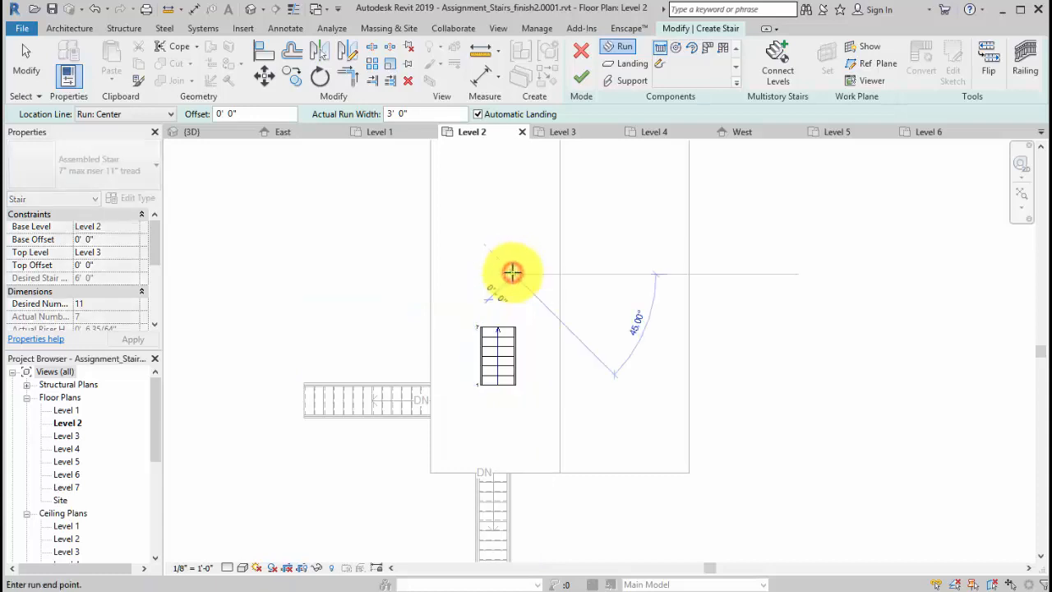
click(899, 274)
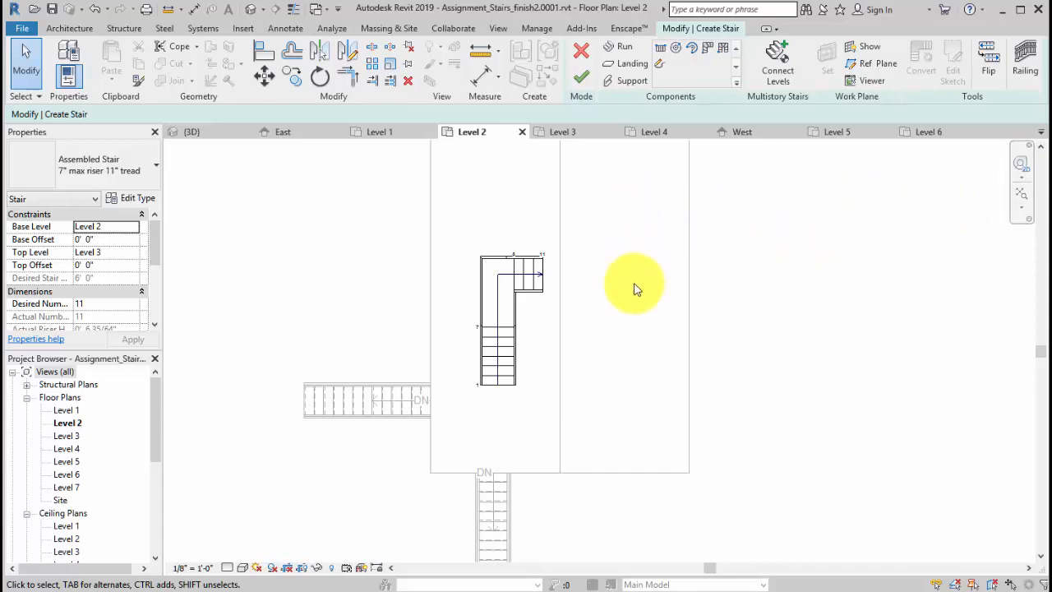
Align the upper end of the L-shaped stair with the mass's inner vertical edge, finish the stair and show it in the 3D view
middle_drag(586, 311, 510, 305)
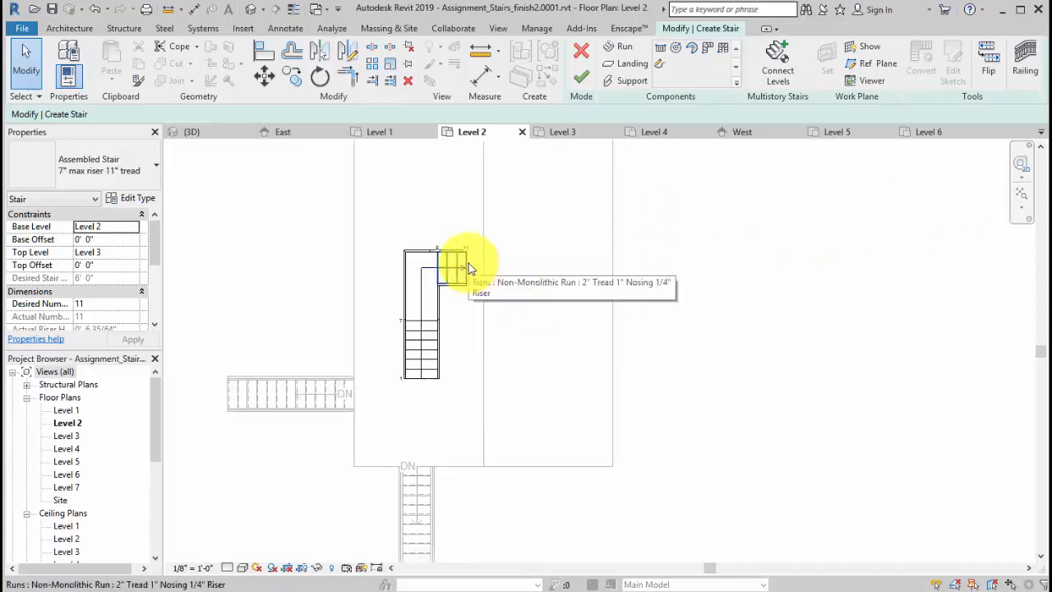
click(264, 51)
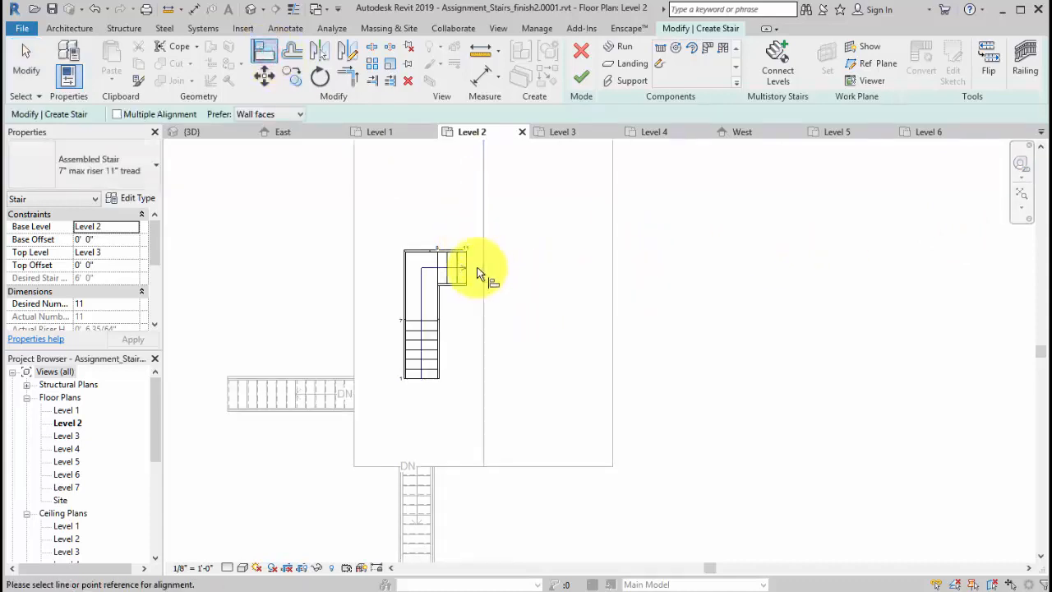
click(484, 267)
click(468, 260)
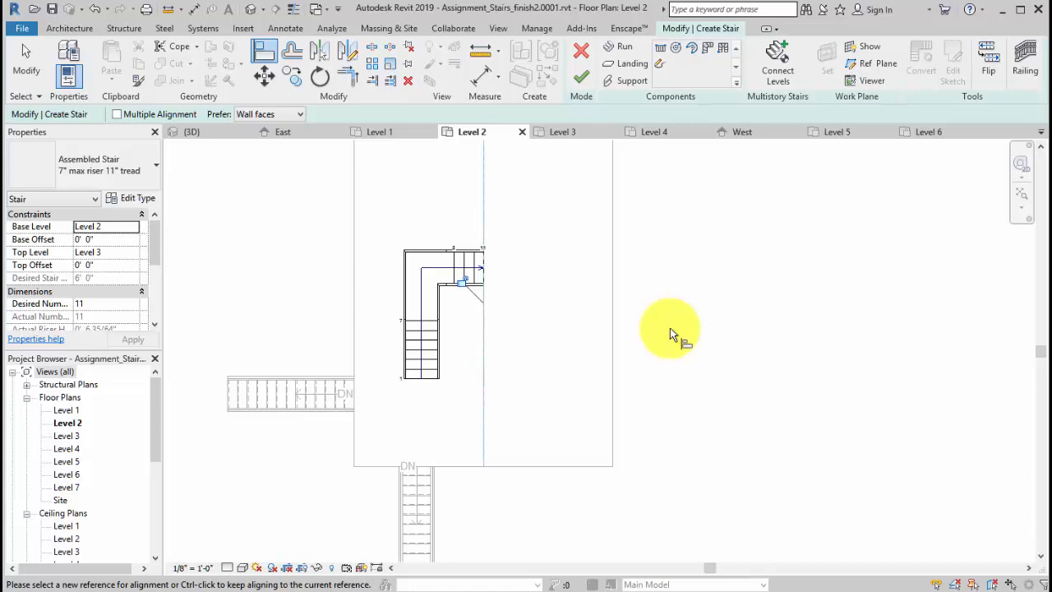
click(580, 84)
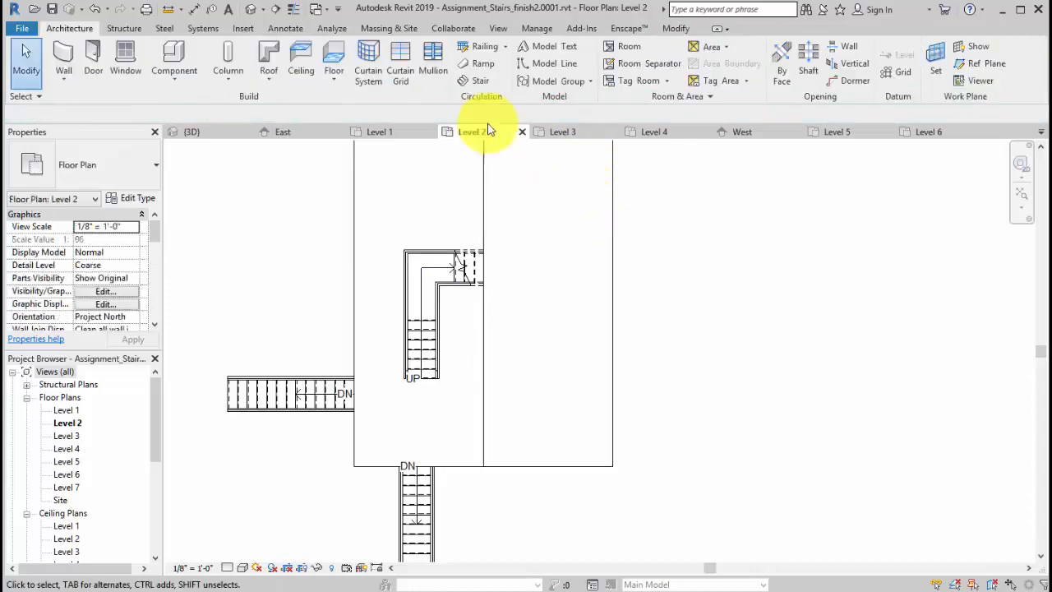
click(249, 9)
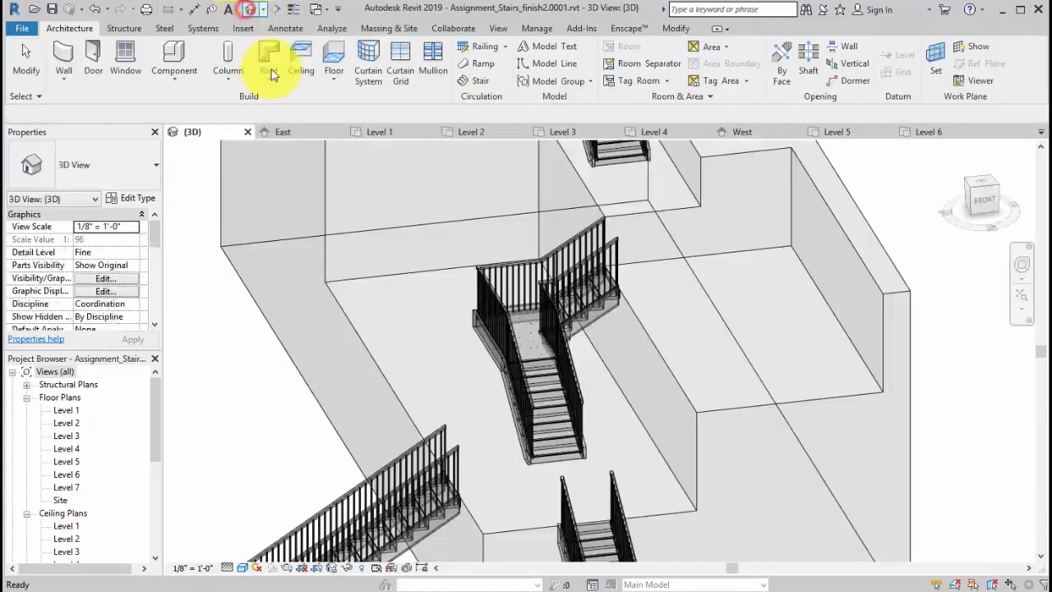
Open the Level 2 floor plan and start editing the L-shaped stair
scroll(622, 430, up, 3)
scroll(600, 390, up, 2)
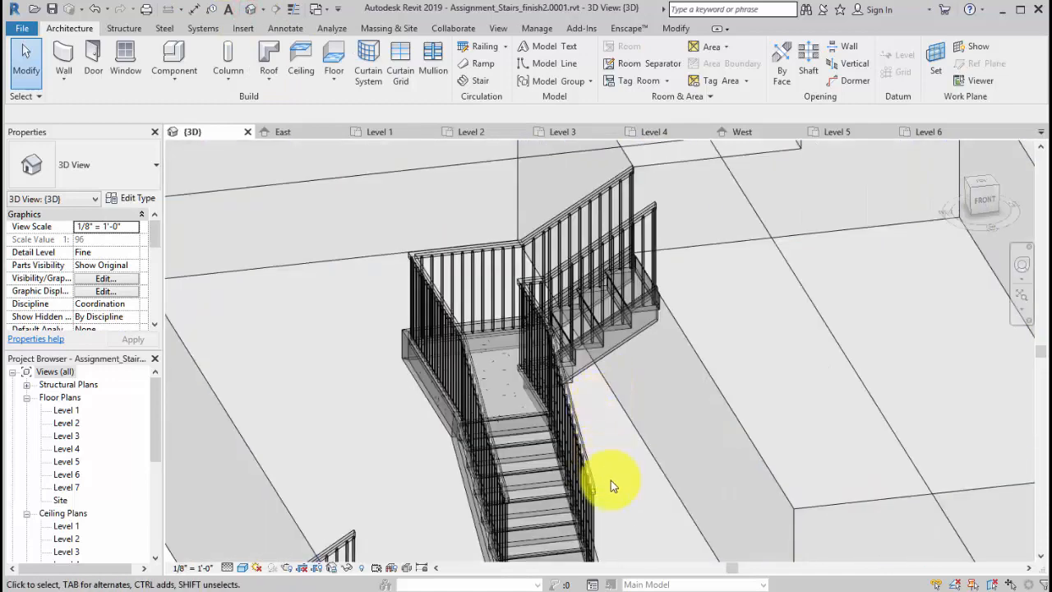
shift+middle_drag(610, 486, 586, 463)
middle_drag(503, 311, 458, 213)
scroll(524, 349, down, 3)
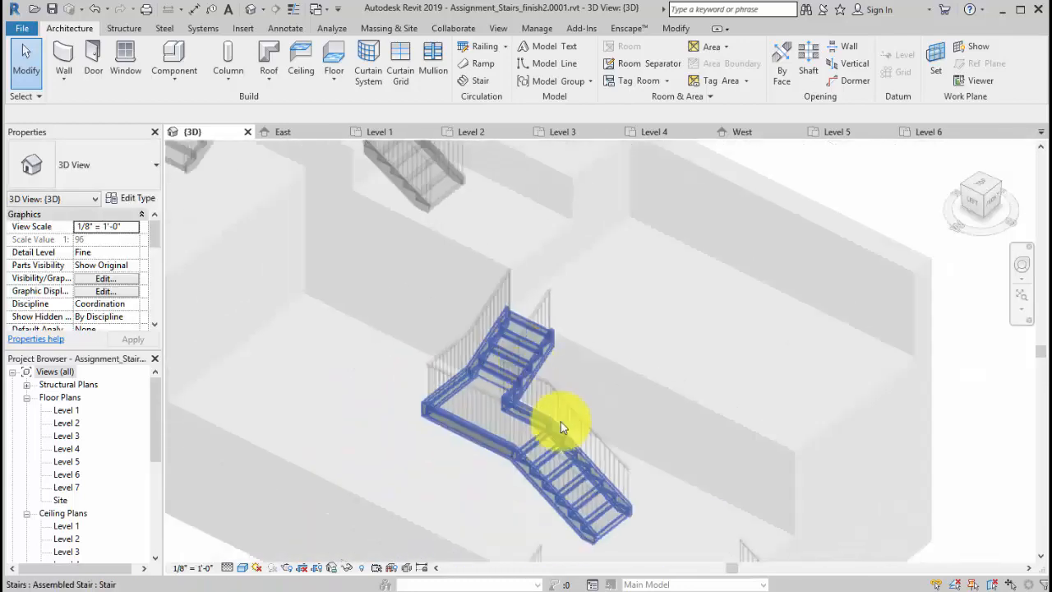
double_click(68, 423)
scroll(493, 566, up, 4)
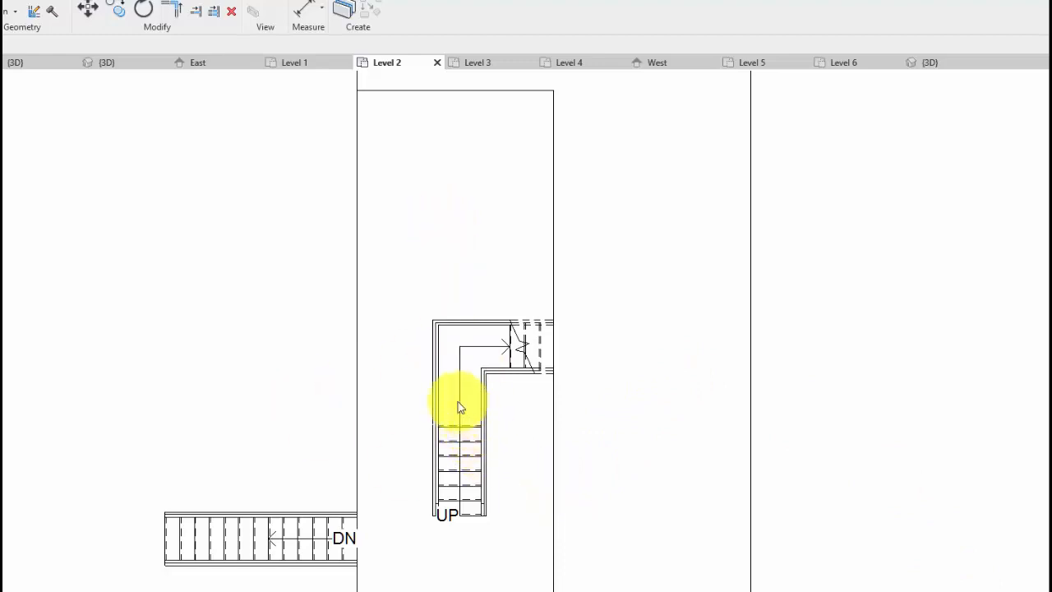
click(469, 339)
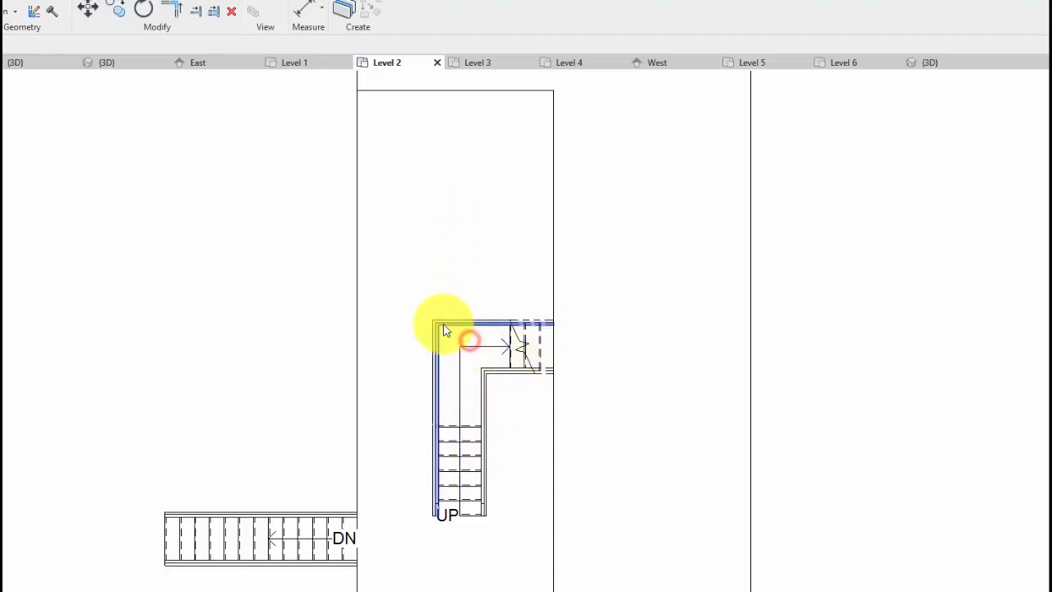
click(453, 467)
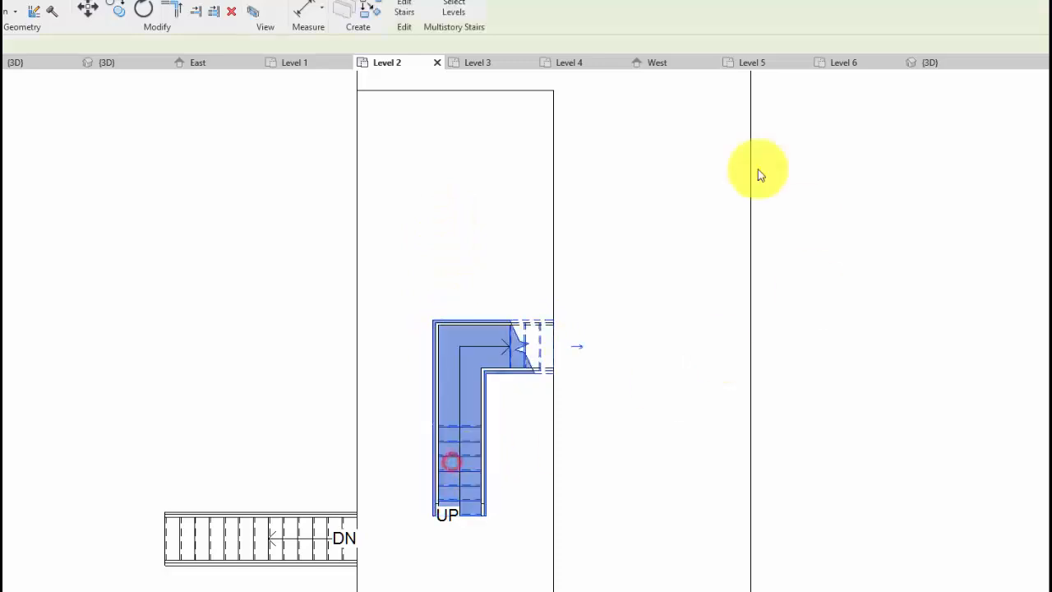
click(404, 13)
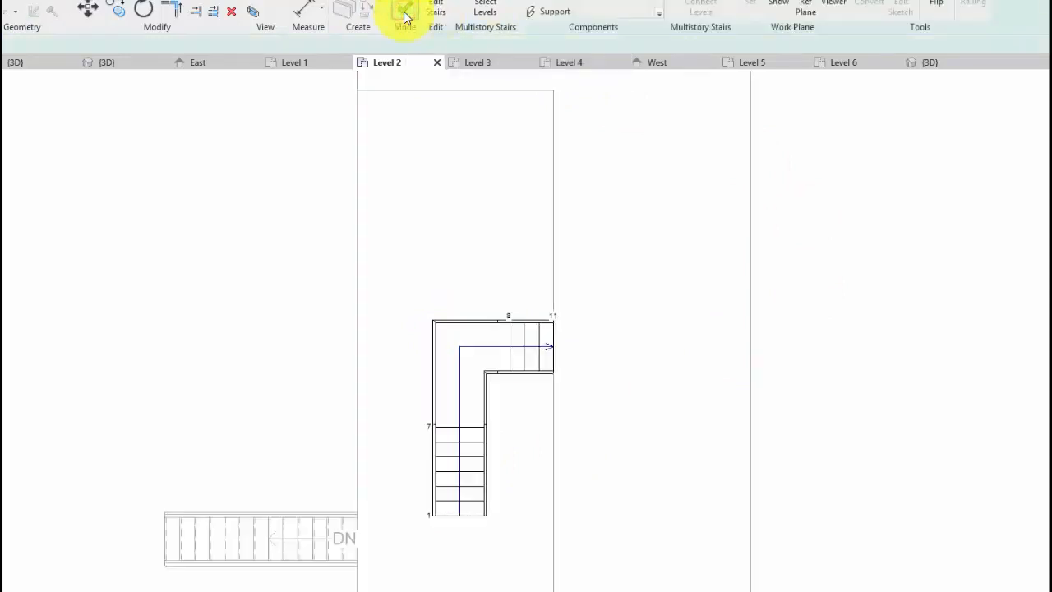
Add a straight 3' 0" wide run beyond the L-shaped landing, in line with the lower run, and shorten it to 9' 2"
middle_drag(622, 303, 594, 279)
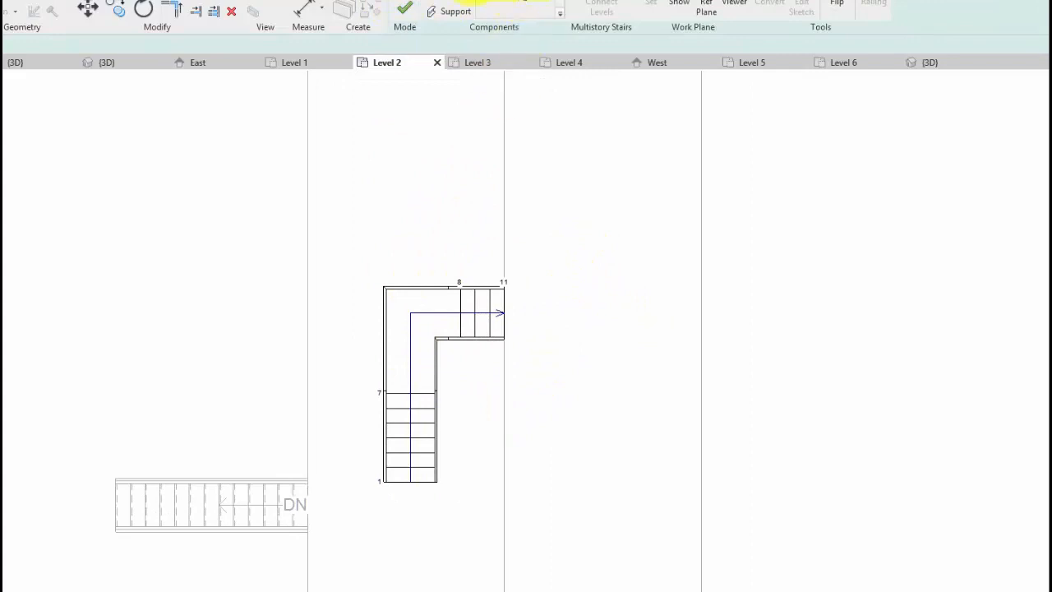
click(483, 1)
middle_drag(442, 260, 403, 286)
middle_drag(376, 237, 364, 312)
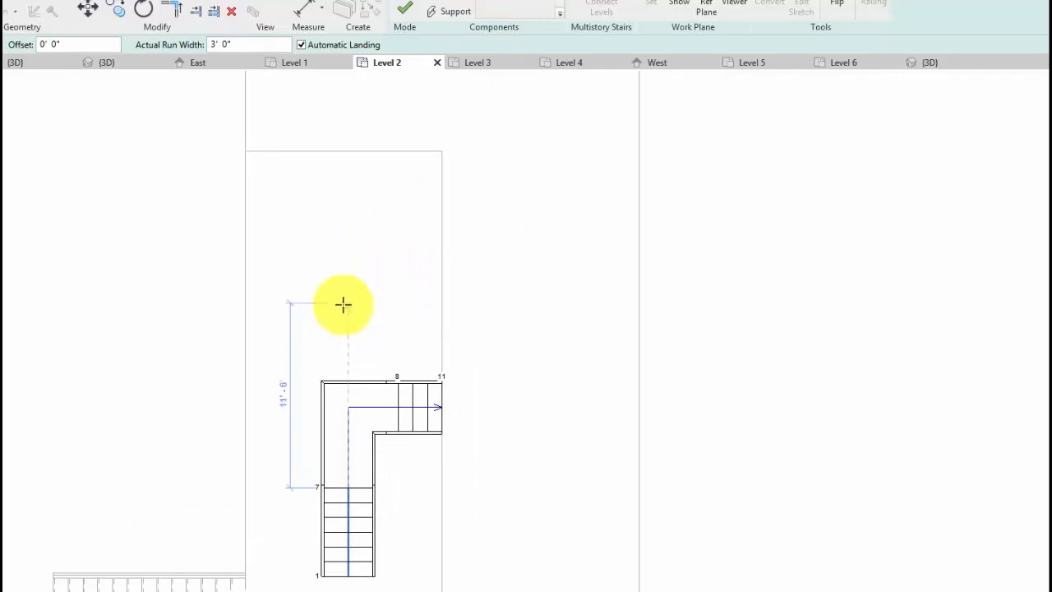
click(343, 306)
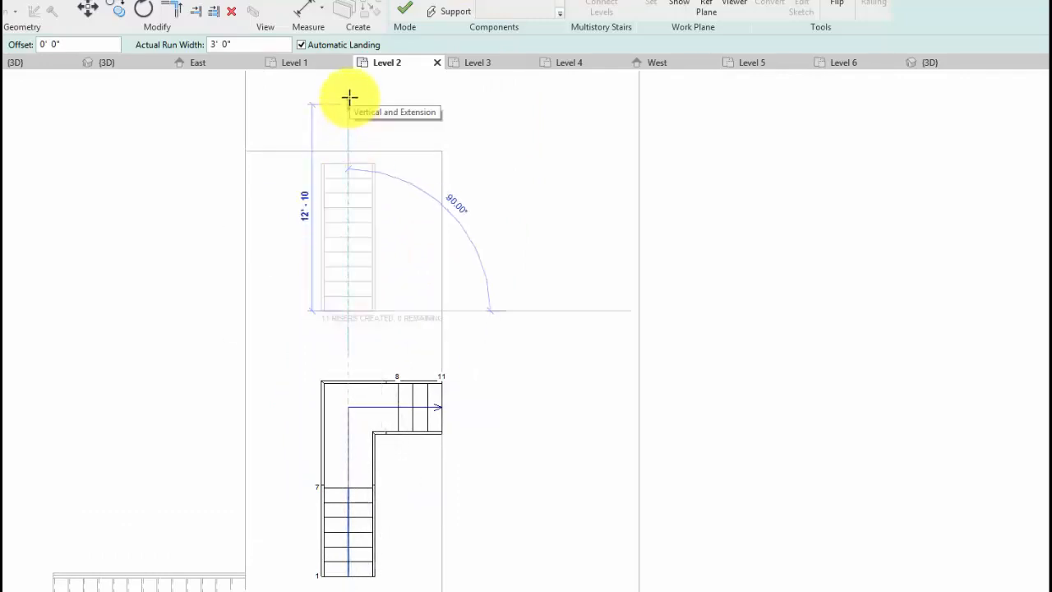
key(Escape)
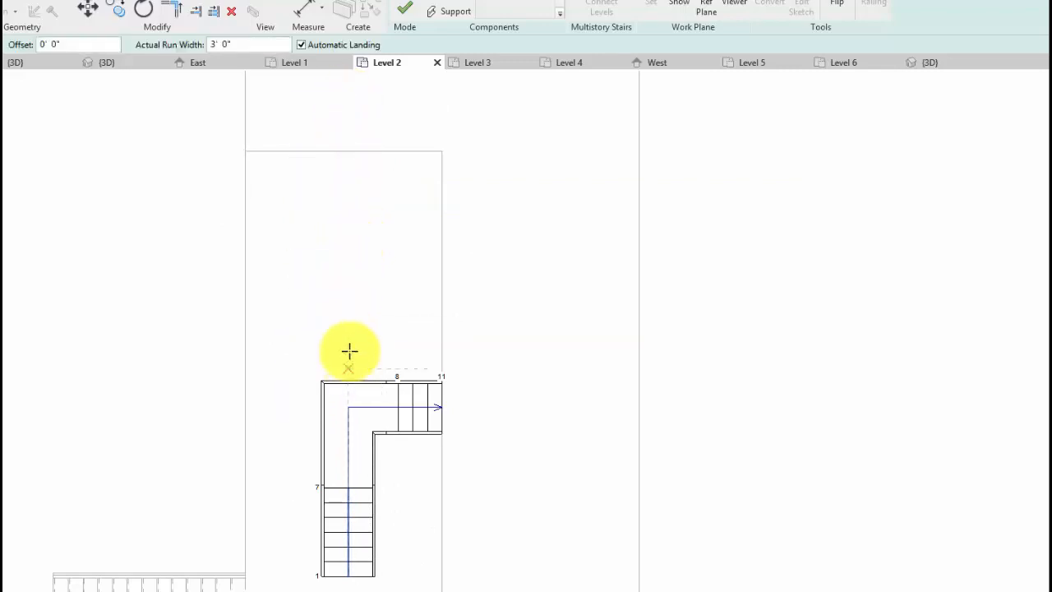
click(346, 294)
click(346, 109)
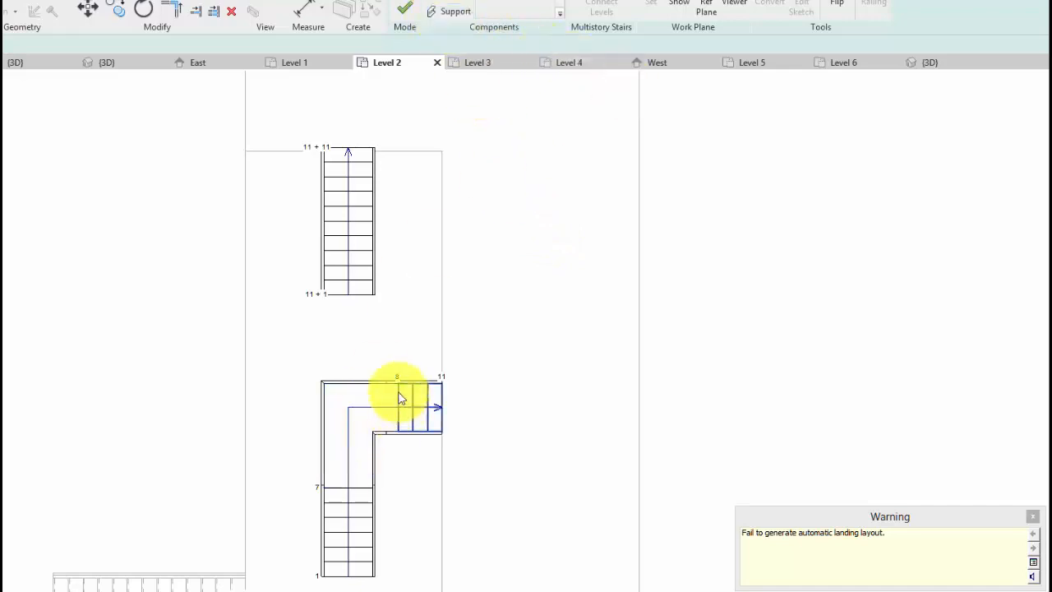
click(362, 242)
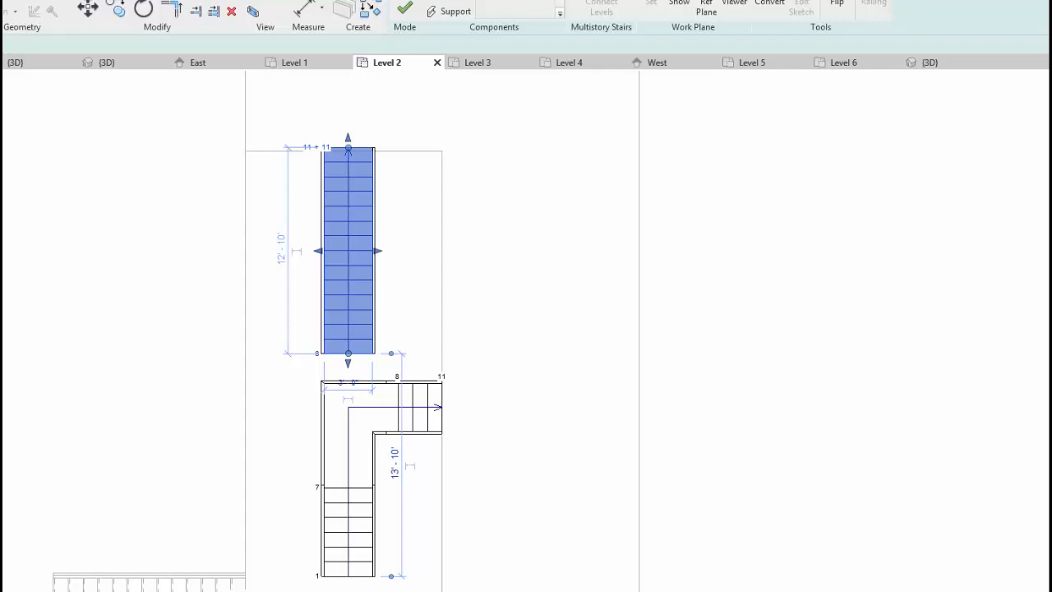
key(Delete)
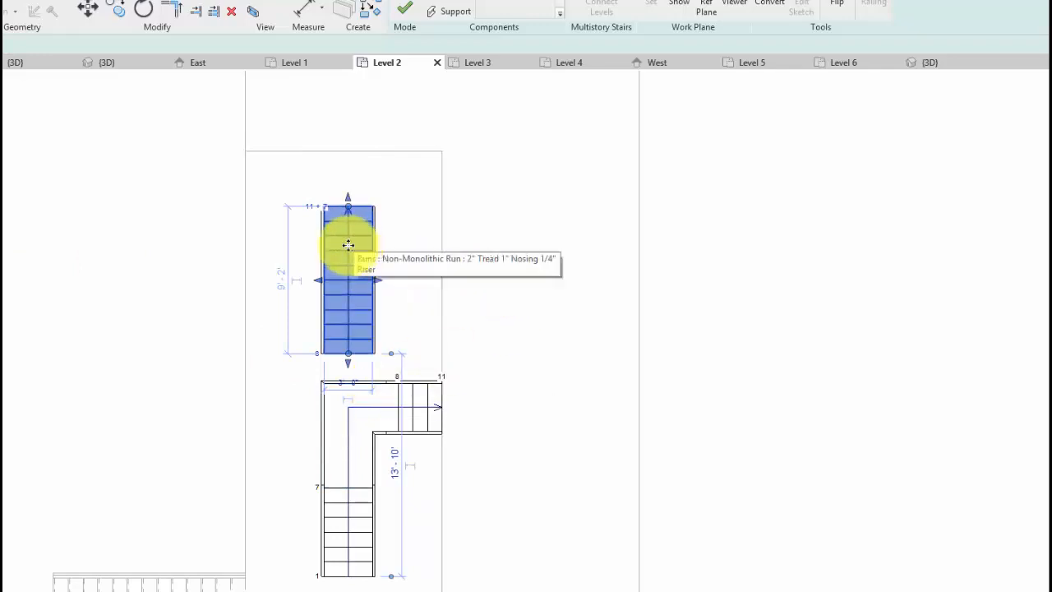
Move the new upper run farther away from the L-shaped landing
drag(348, 245, 345, 187)
middle_drag(557, 312, 477, 275)
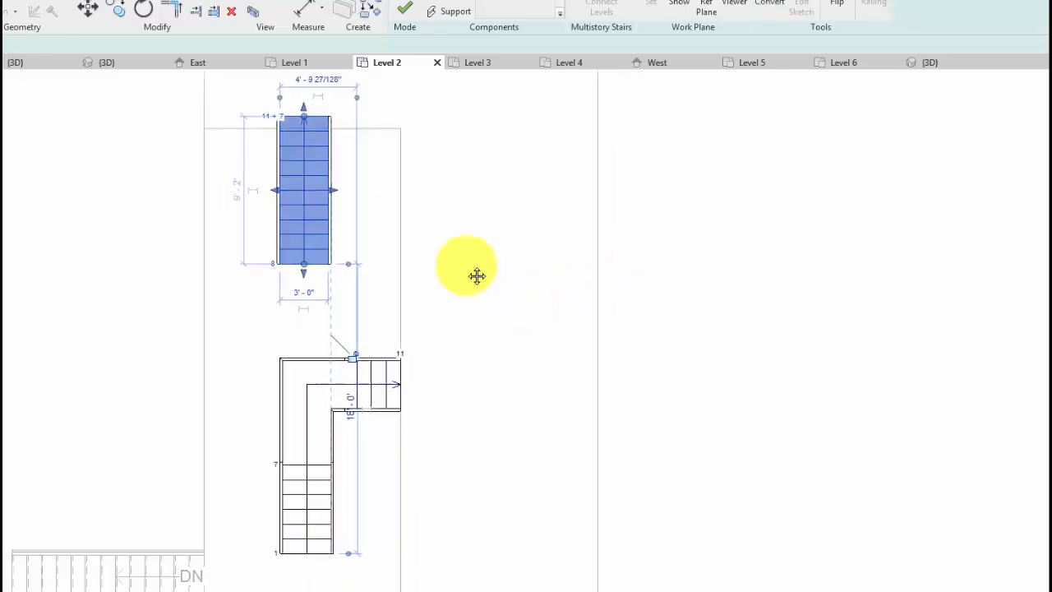
scroll(347, 316, up, 1)
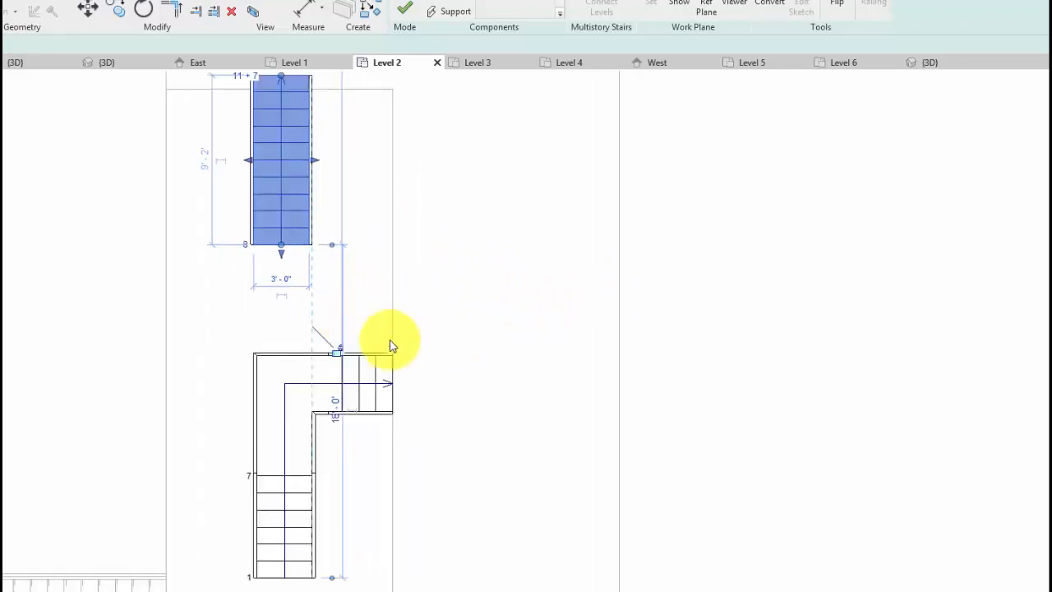
Convert the L-shaped landing to a custom sketch-based component and open its sketch for editing
click(295, 356)
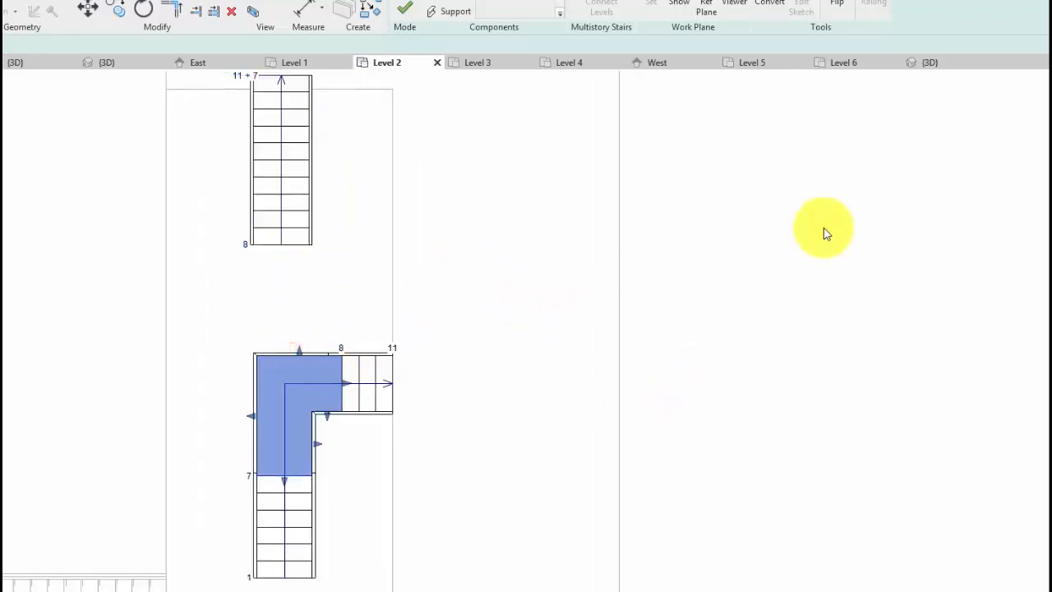
click(770, 4)
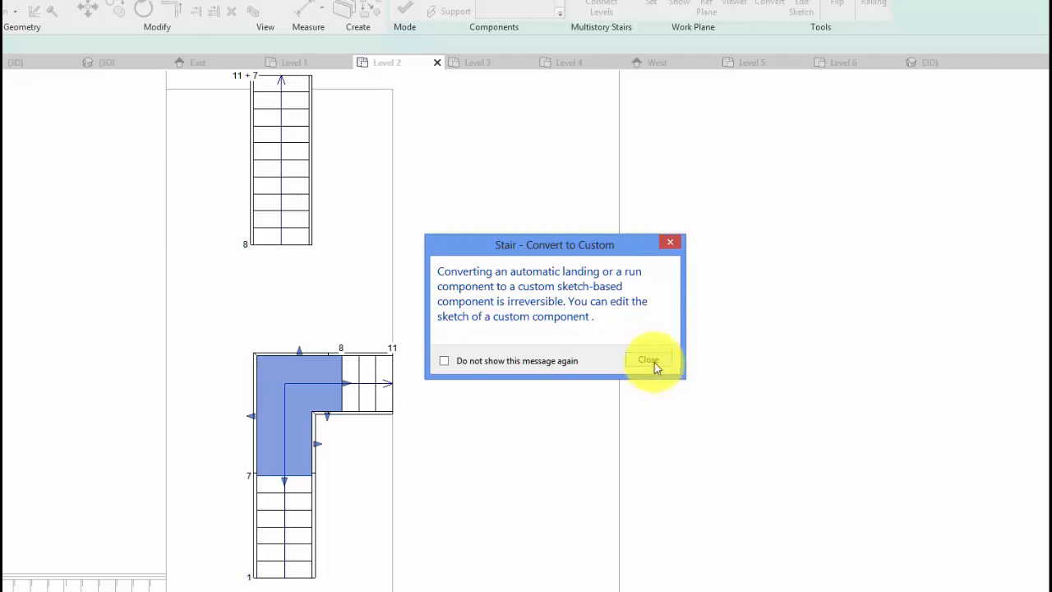
click(654, 361)
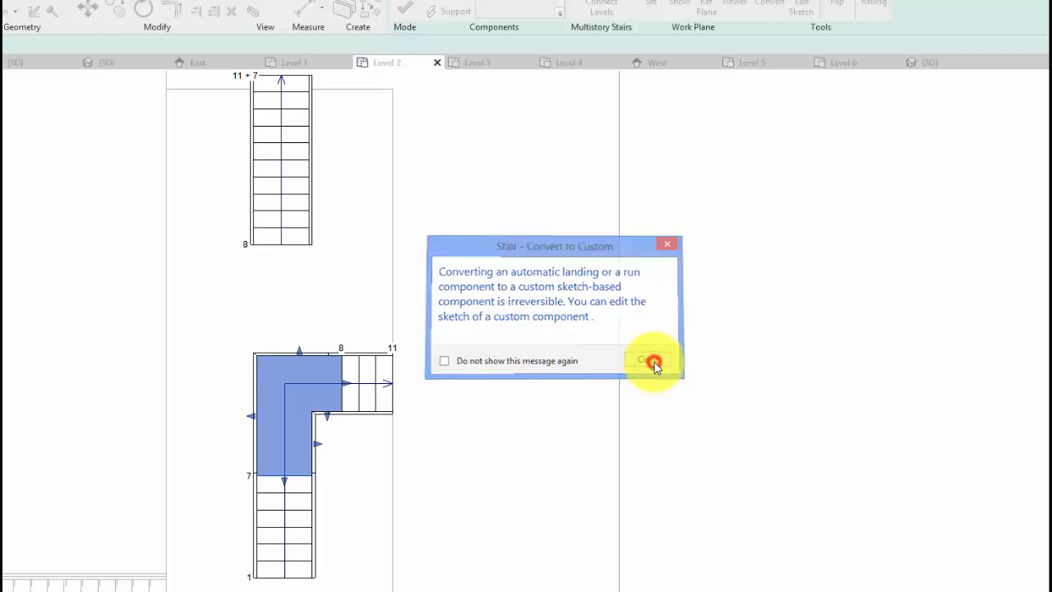
double_click(301, 355)
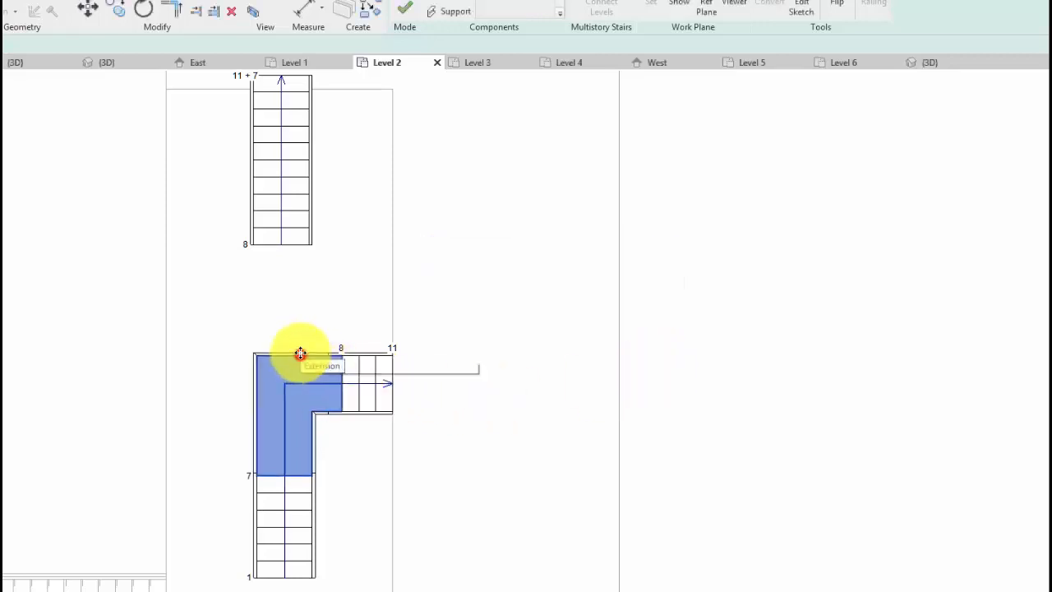
click(805, 7)
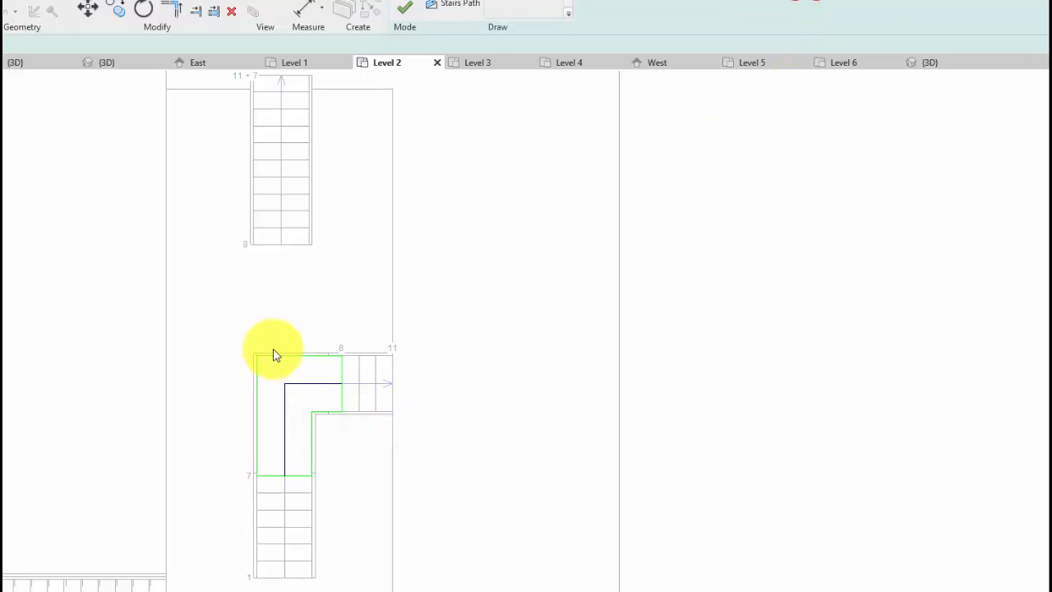
Extend the landing's upper boundary line to the start of the upper run and finish the sketch
middle_drag(378, 372, 509, 392)
scroll(396, 394, up, 2)
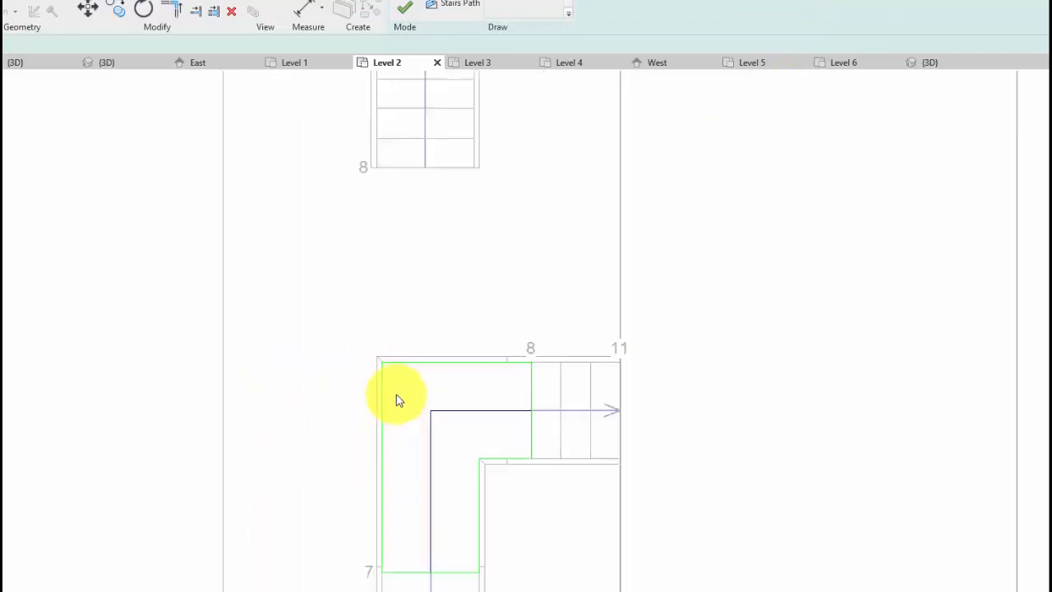
middle_drag(412, 399, 264, 365)
click(274, 325)
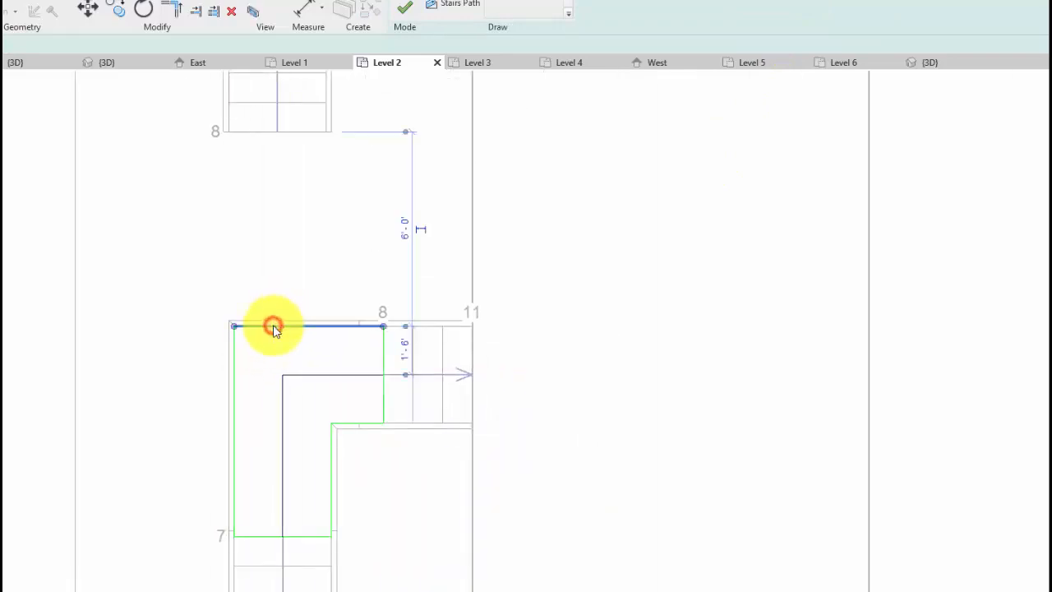
drag(274, 326, 277, 133)
middle_drag(335, 191, 334, 282)
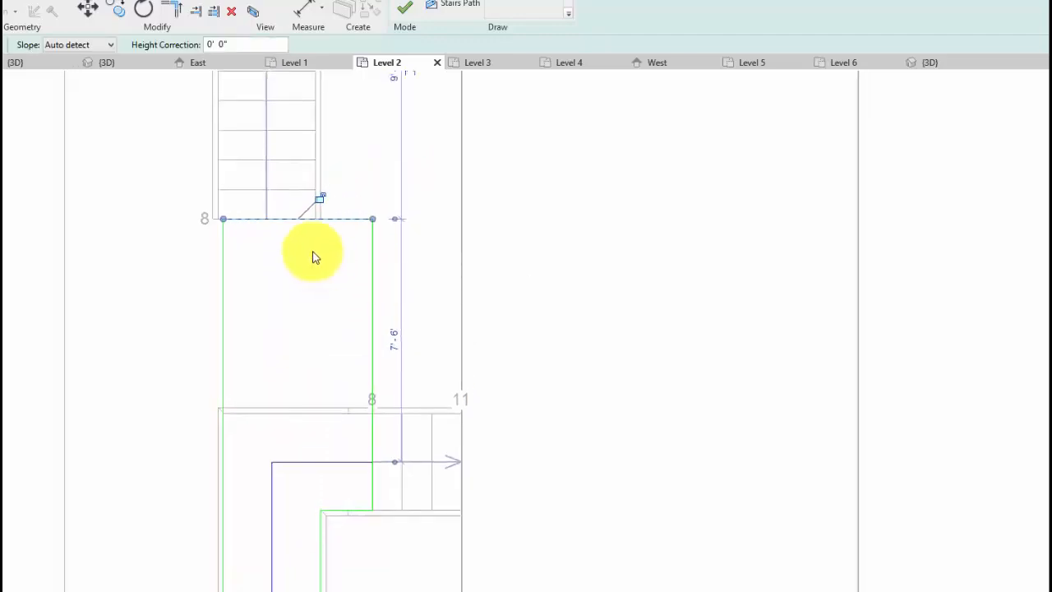
click(545, 170)
click(408, 8)
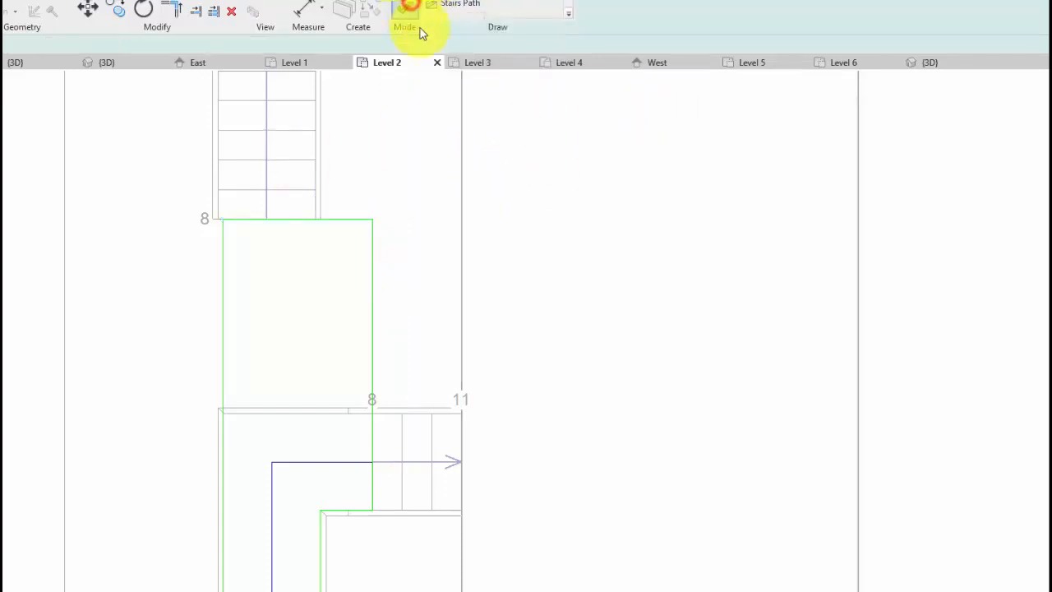
Try to shift the upper run sideways toward the middle of the extended landing's edge
click(293, 158)
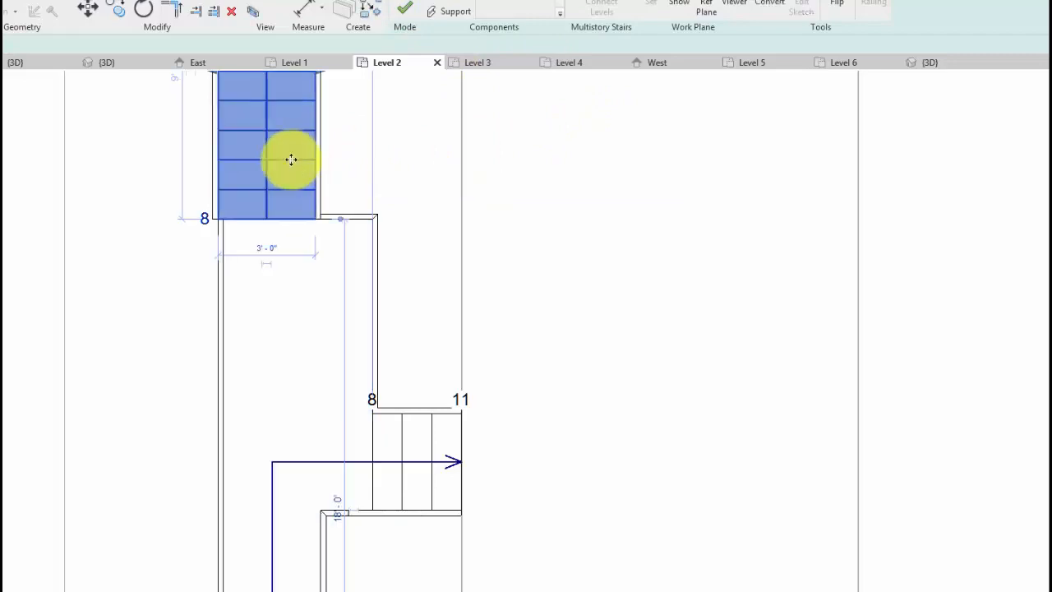
click(291, 159)
drag(303, 154, 314, 153)
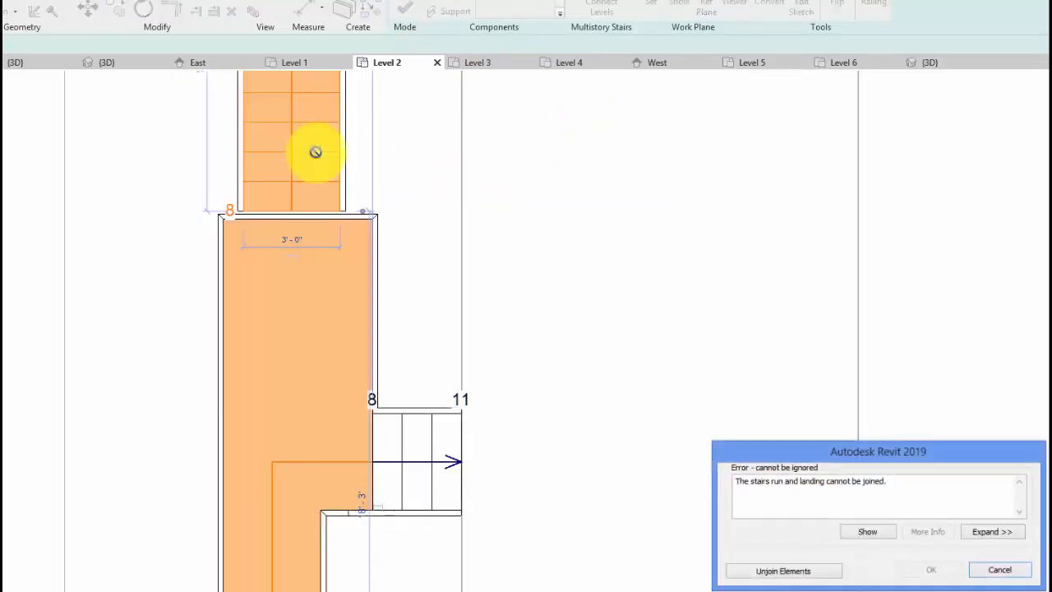
click(977, 580)
click(999, 569)
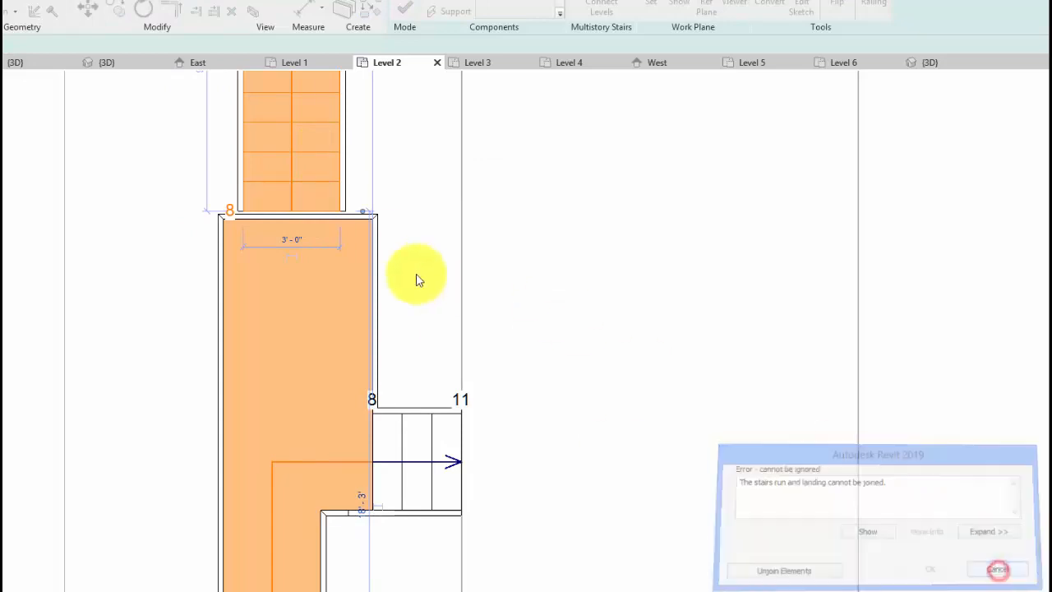
Try to move the upper run so its side lines up with the extended landing's outer side
click(289, 188)
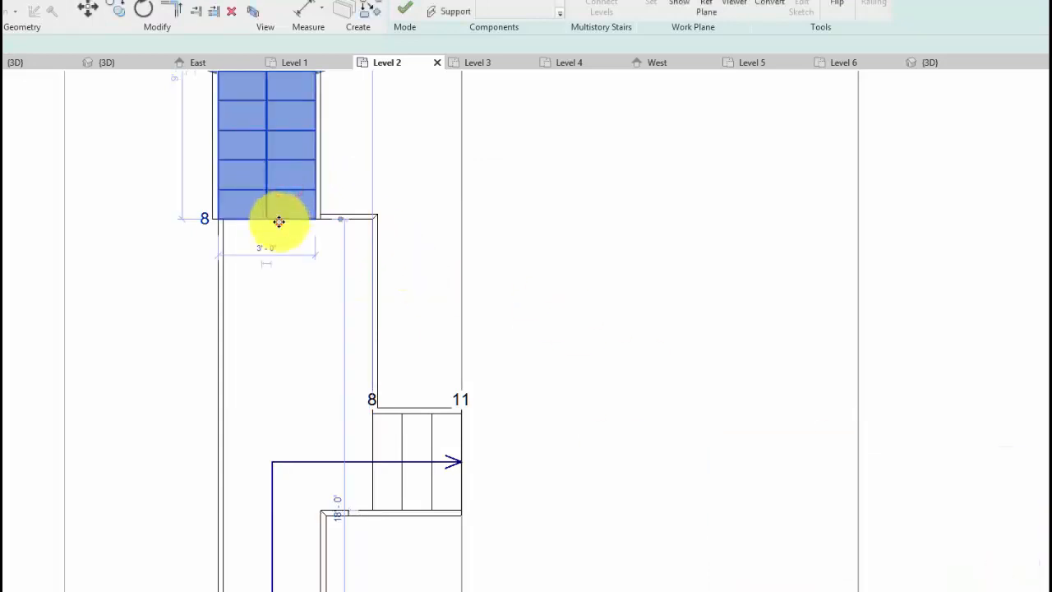
drag(294, 228, 284, 205)
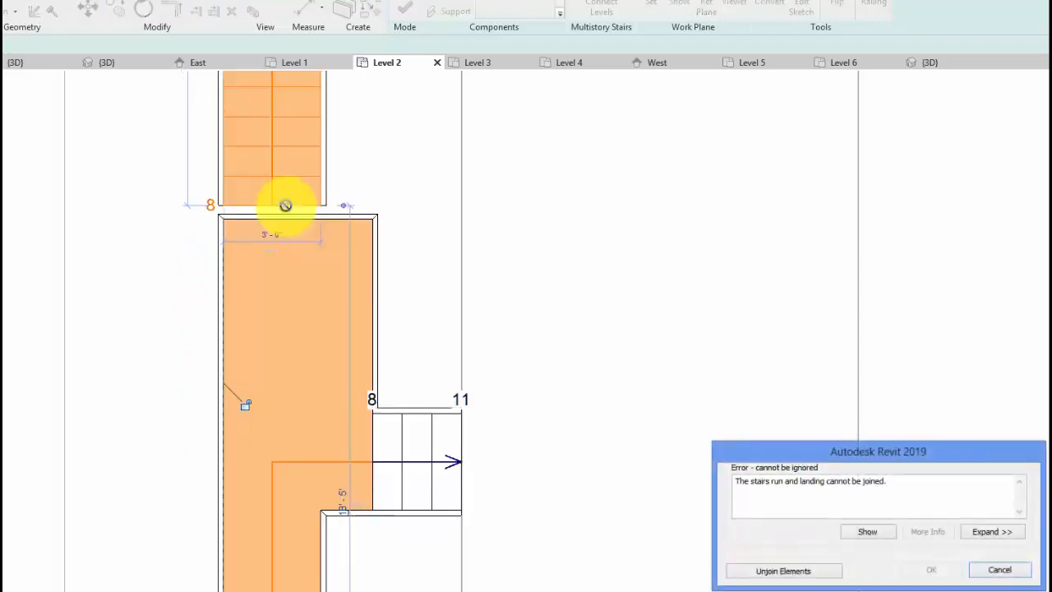
click(1002, 567)
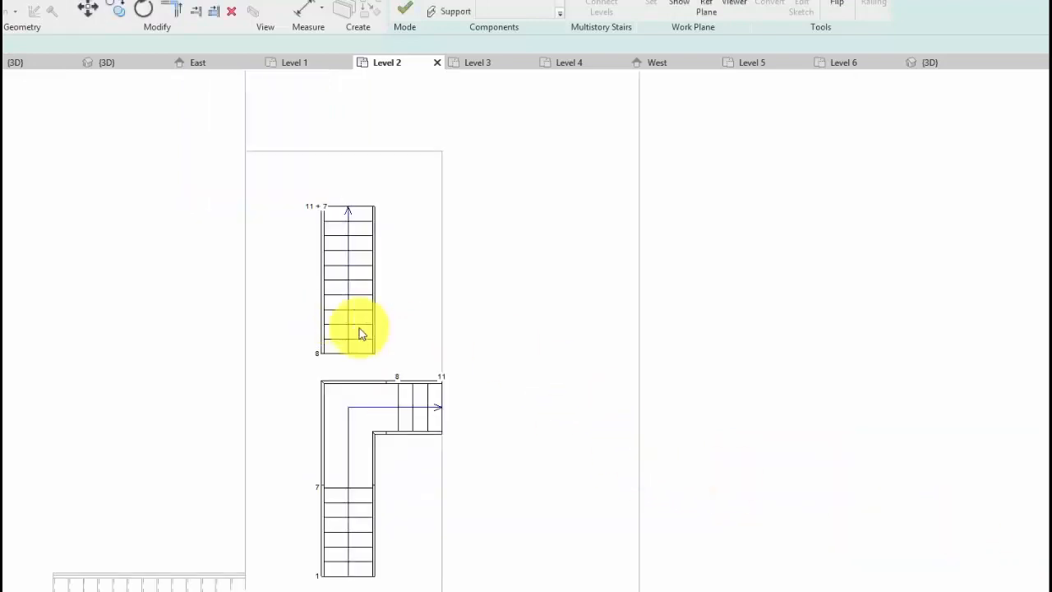
Align the upper end of the upper run with the floor edge above it and check the run in 3D
click(354, 315)
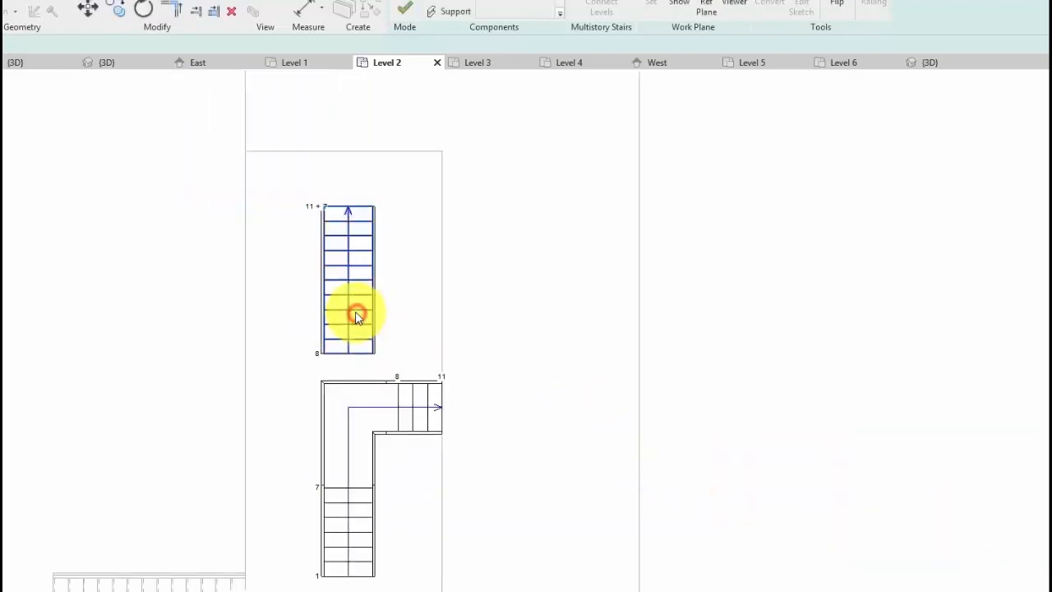
scroll(352, 317, up, 3)
middle_drag(341, 350, 287, 406)
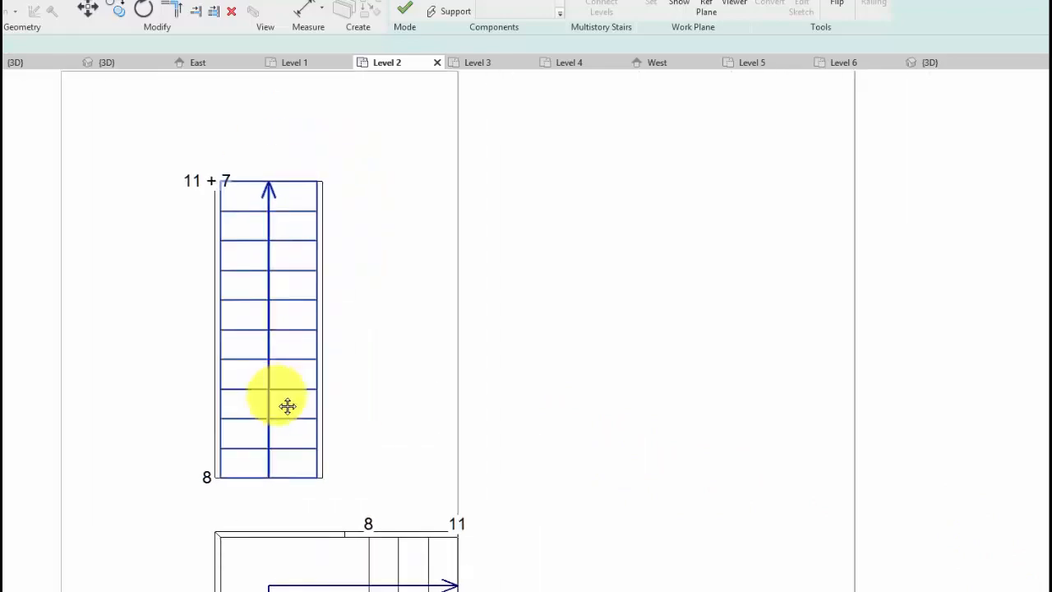
scroll(282, 399, down, 1)
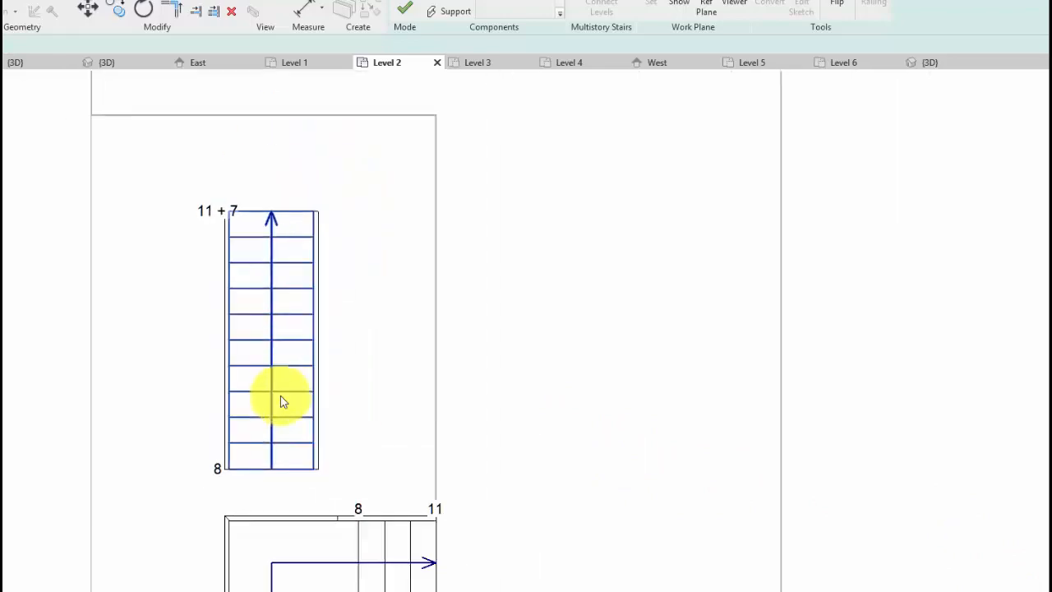
click(271, 263)
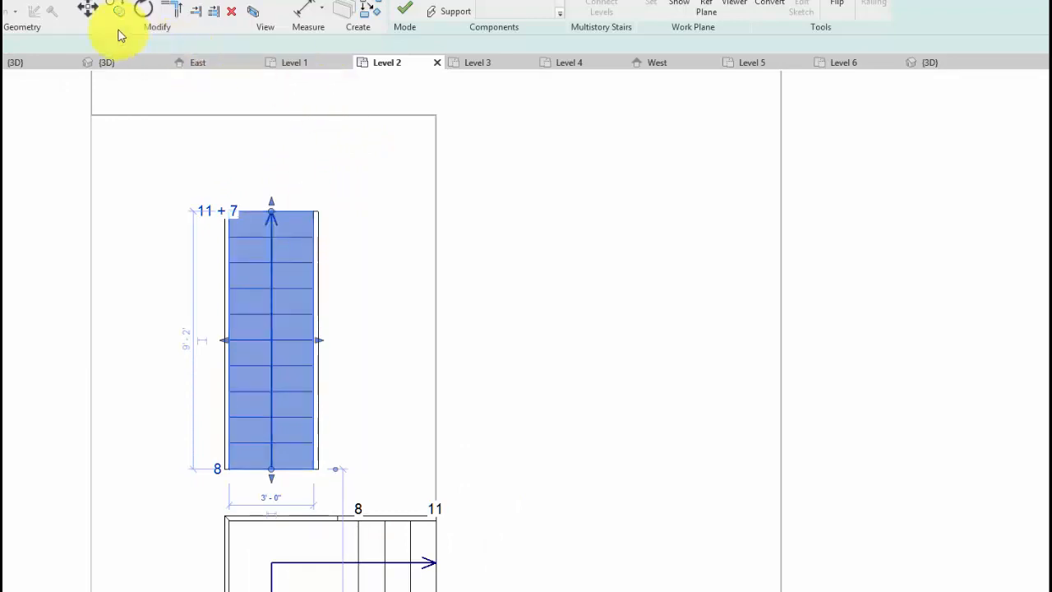
click(87, 7)
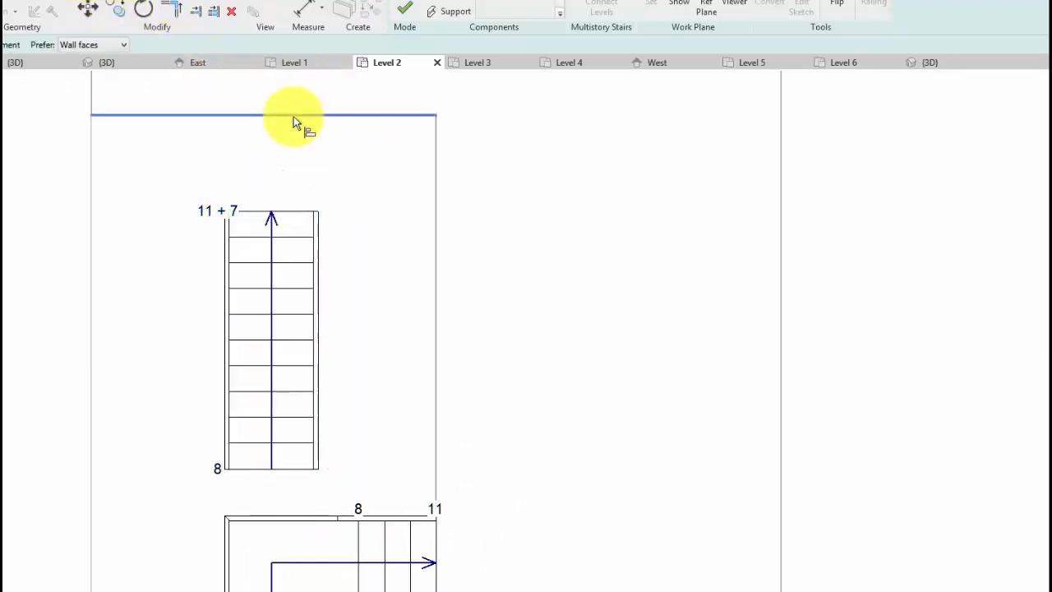
click(293, 117)
click(303, 210)
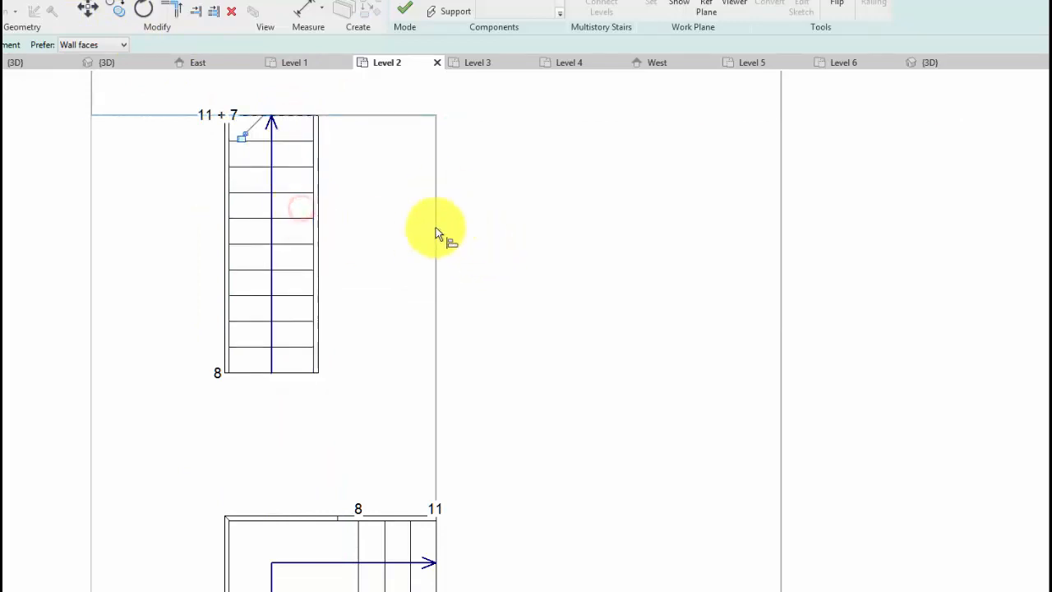
scroll(386, 296, down, 3)
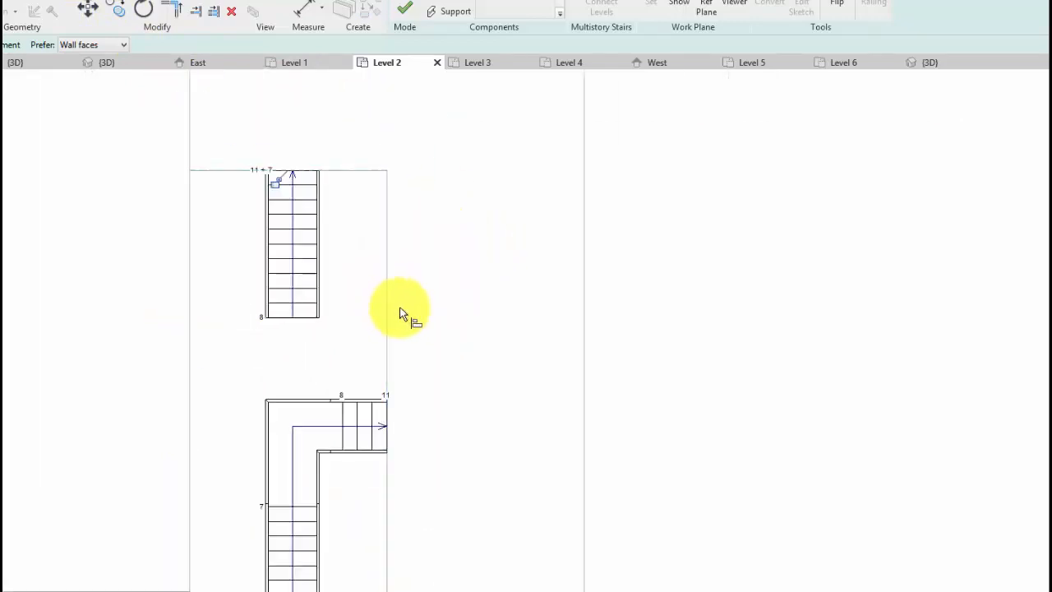
click(316, 171)
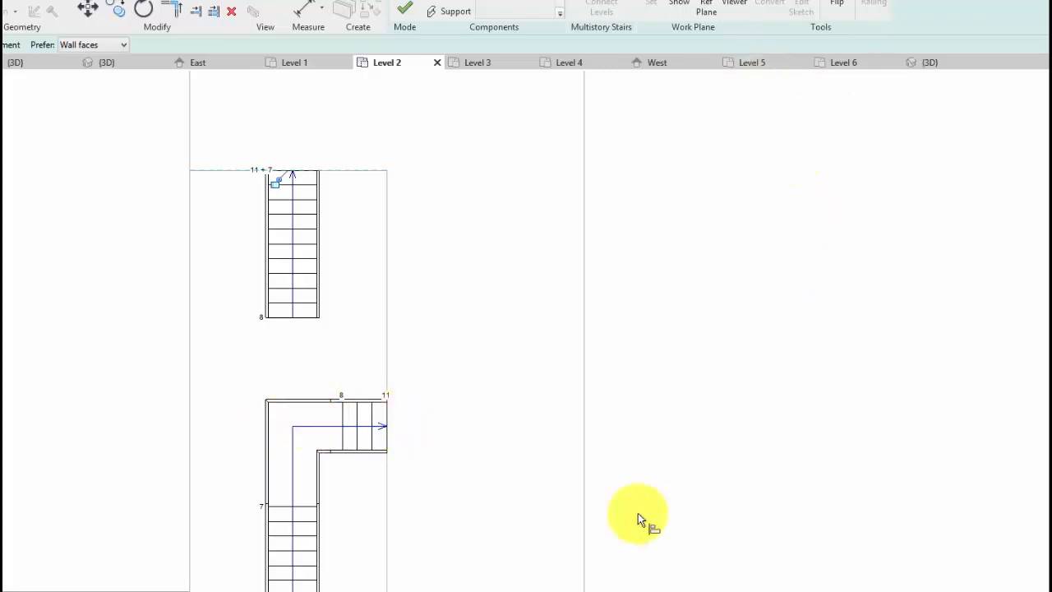
key(Escape)
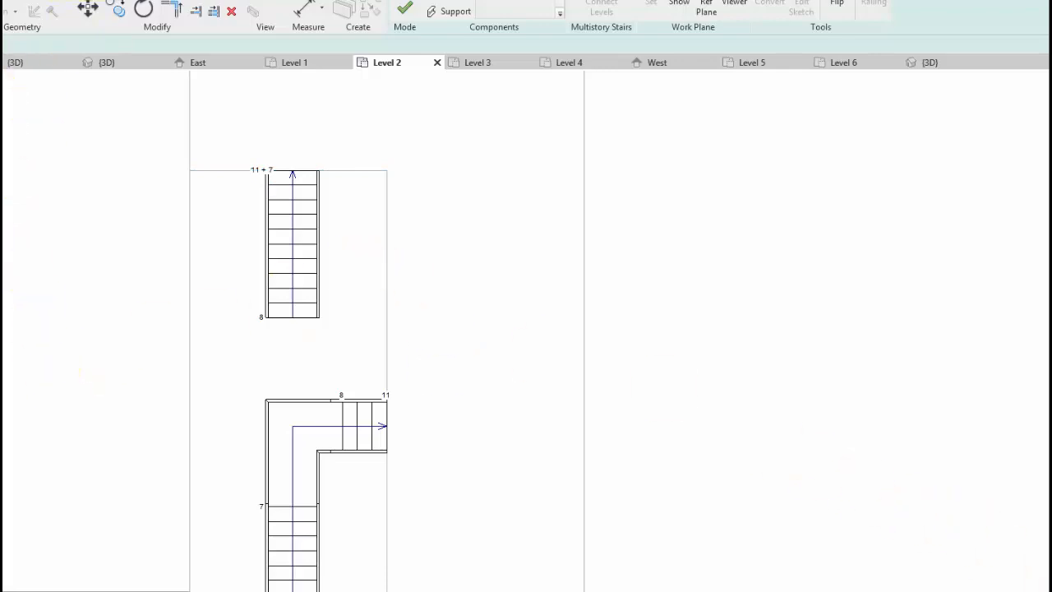
click(107, 62)
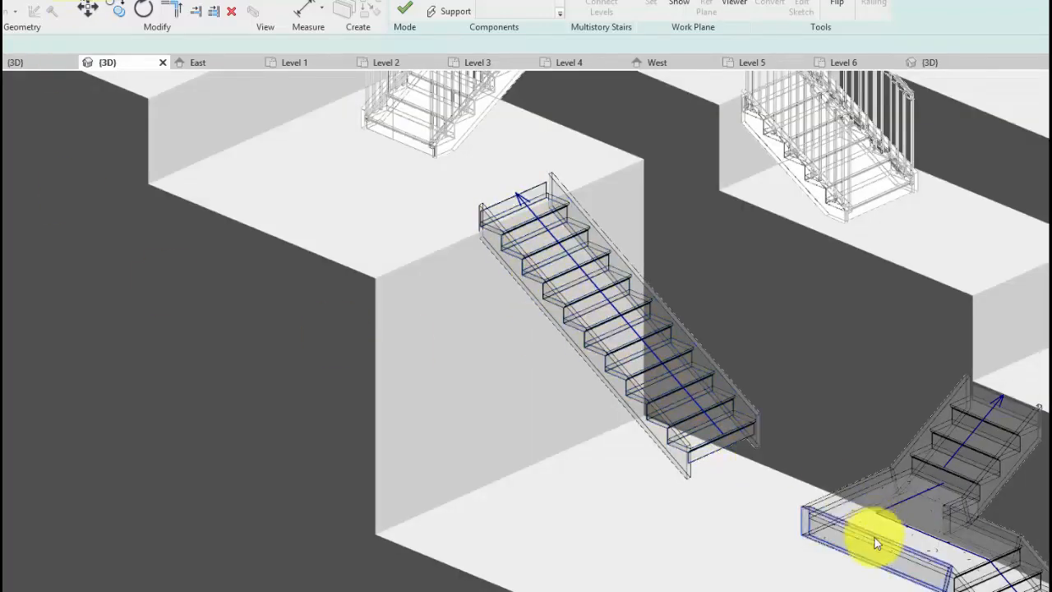
mouse_move(862, 570)
shift+middle_down()
mouse_move(913, 519)
mouse_move(923, 468)
shift+middle_up()
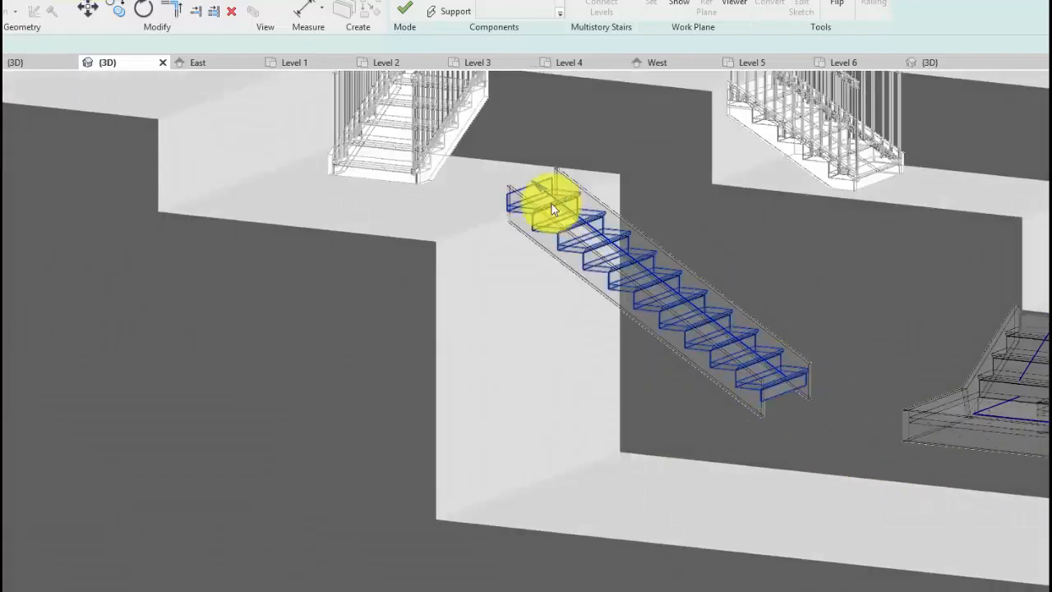
shift+middle_drag(911, 399, 735, 441)
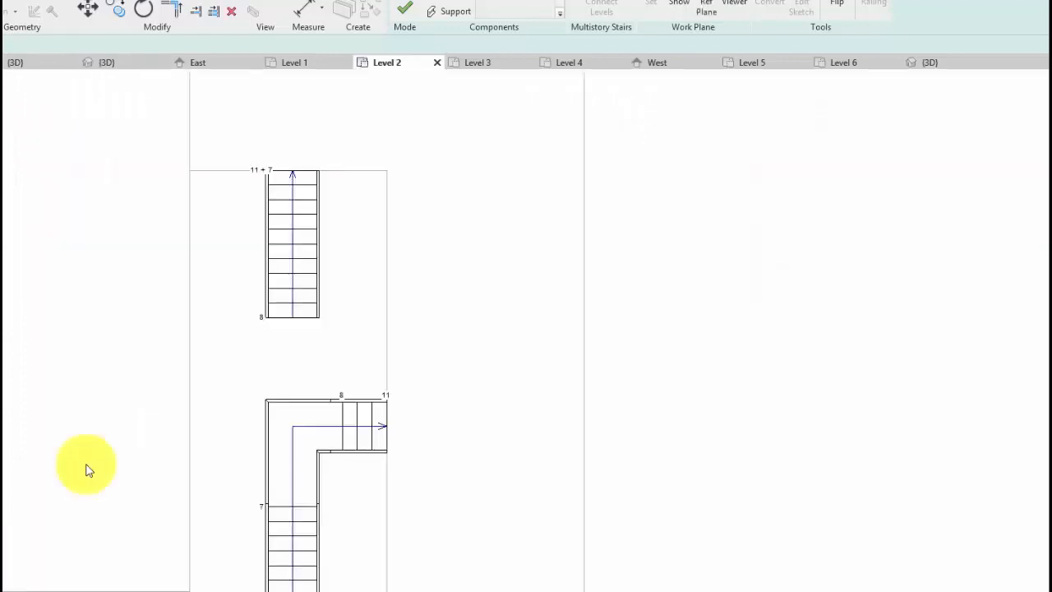
Convert the L-shaped landing on Level 2 to a custom sketch-based component again and open its sketch for editing
click(313, 429)
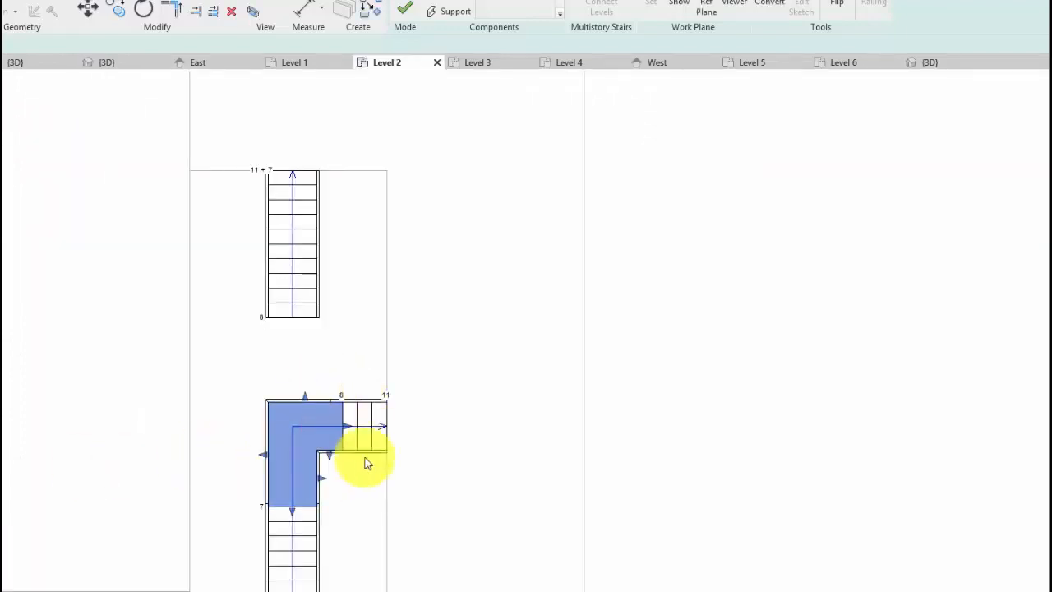
click(764, 8)
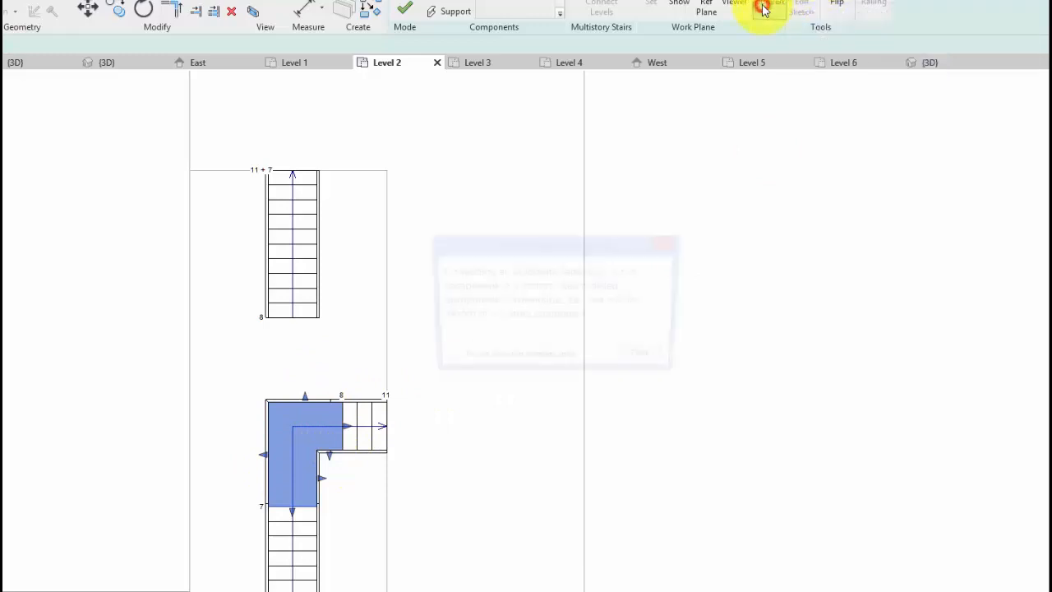
click(646, 361)
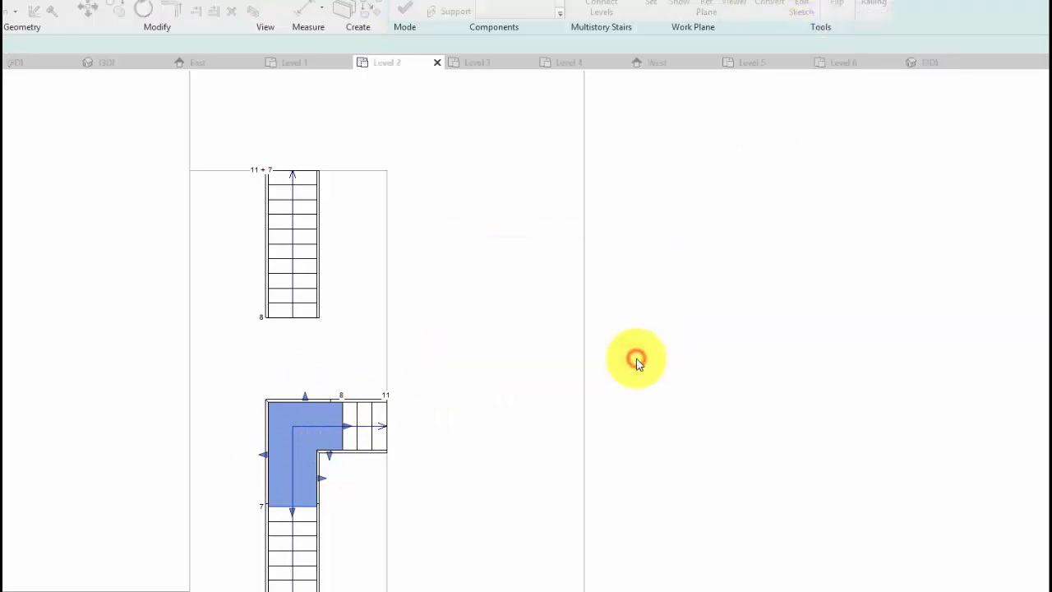
click(808, 15)
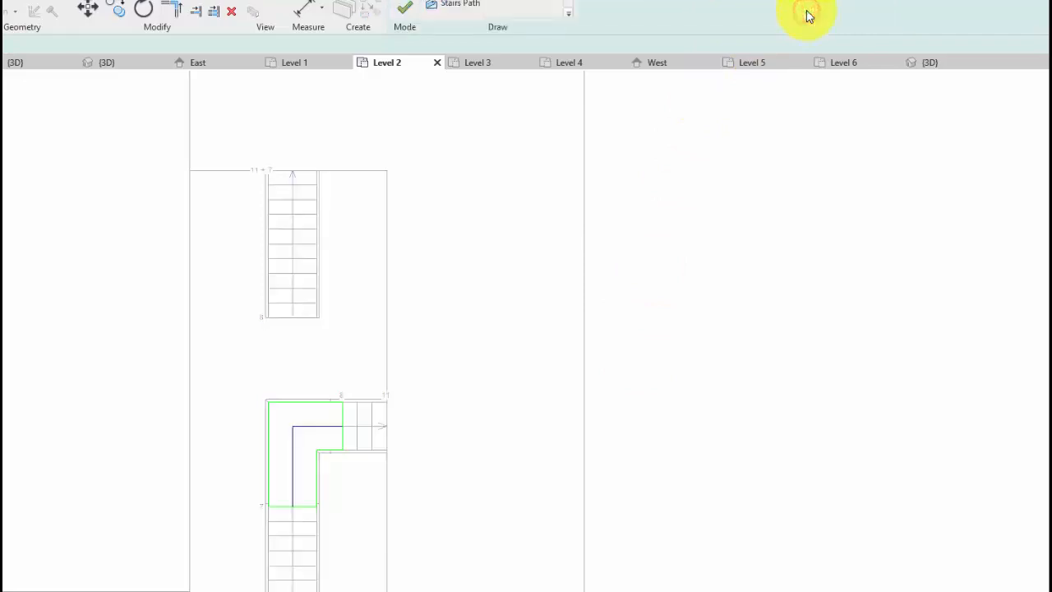
Extend the landing's upper boundary line to the first riser of the upper run
click(306, 405)
scroll(304, 401, up, 3)
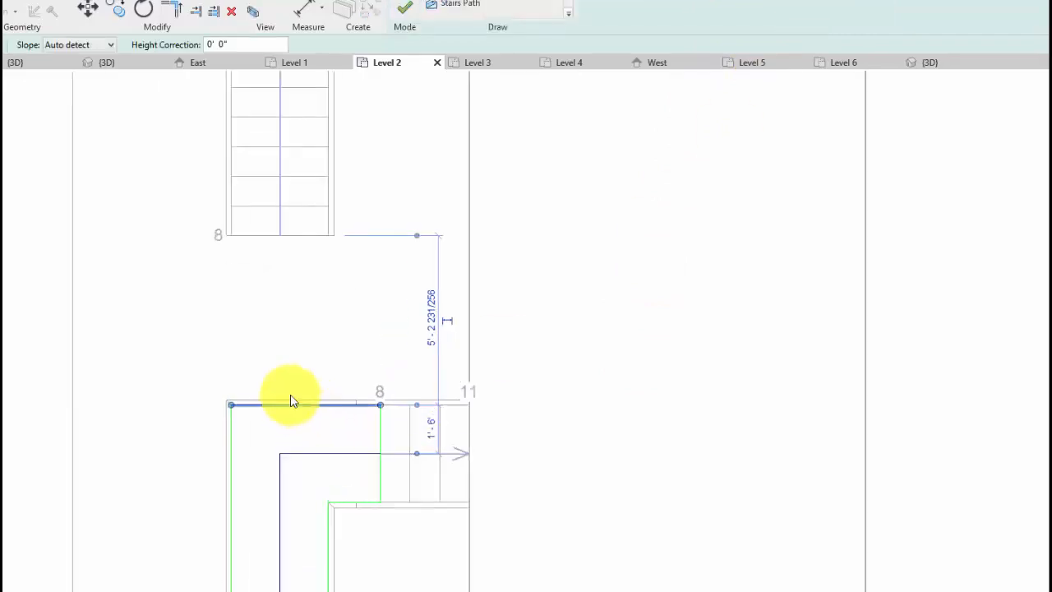
drag(287, 404, 280, 236)
Try to move the landing's boundary line beside the short side run inward to the upper run's side
click(383, 324)
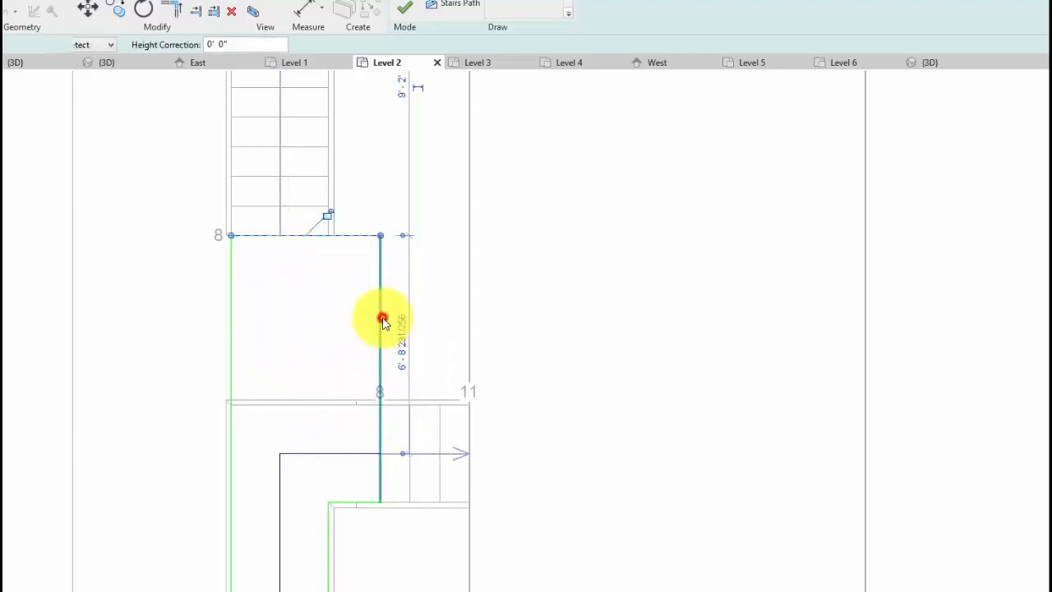
drag(381, 298, 328, 296)
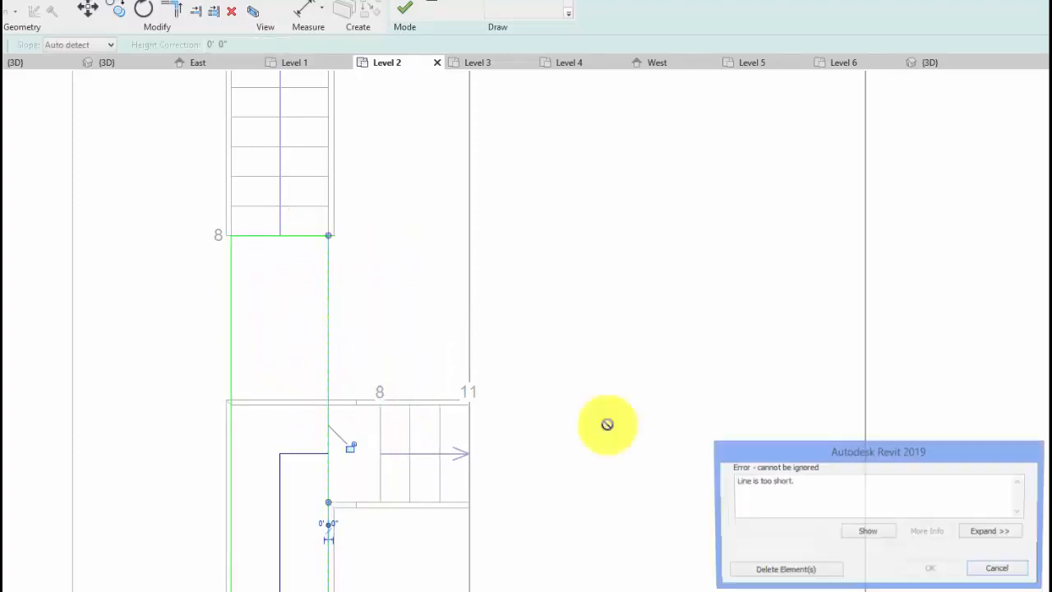
click(992, 575)
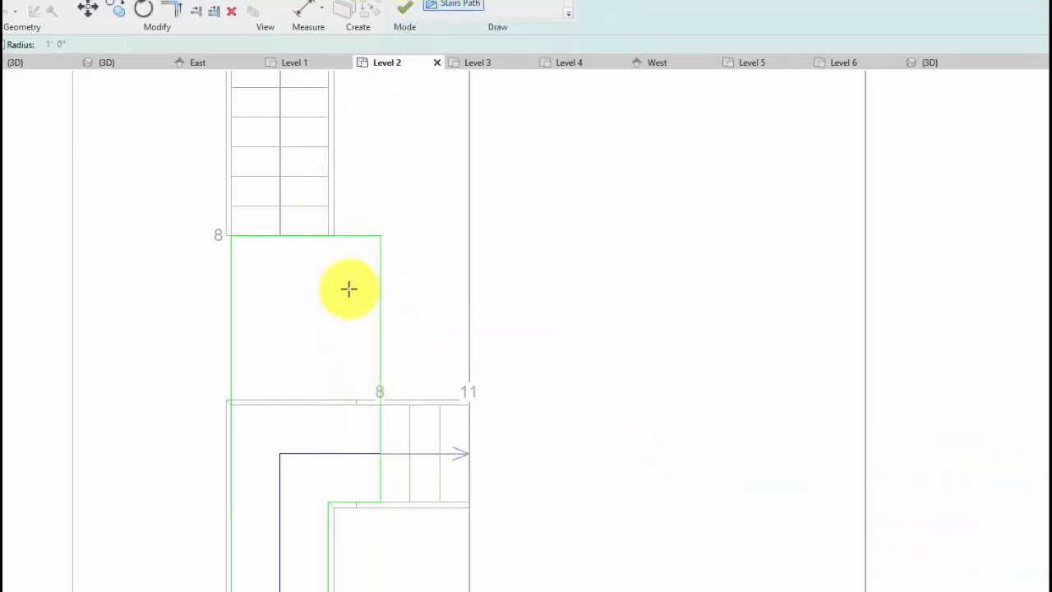
Draw boundary lines from the upper run's inner corner down to the short run's upper edge and across to its first riser
click(326, 235)
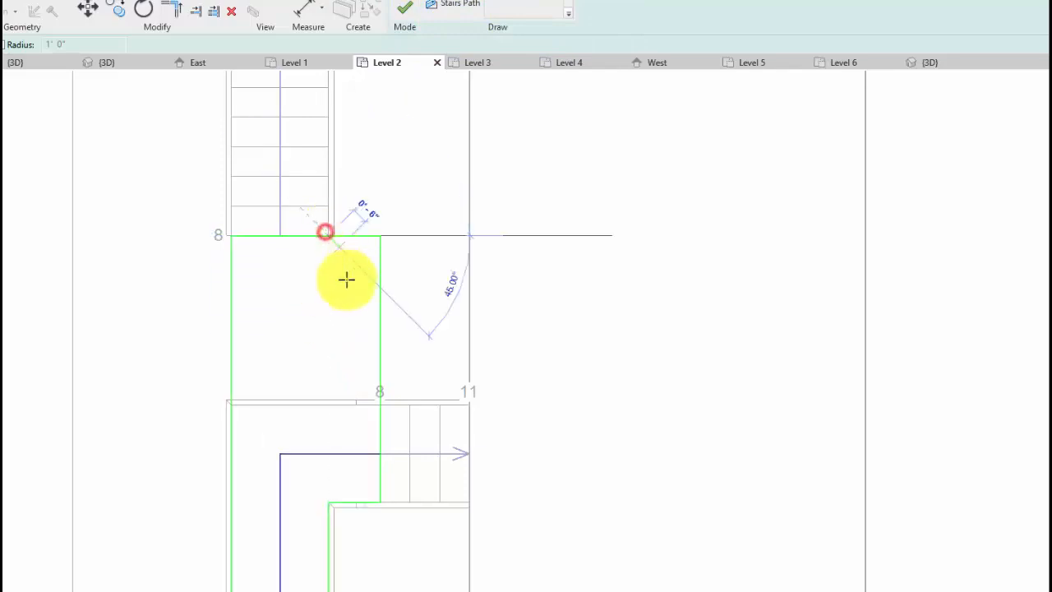
click(328, 404)
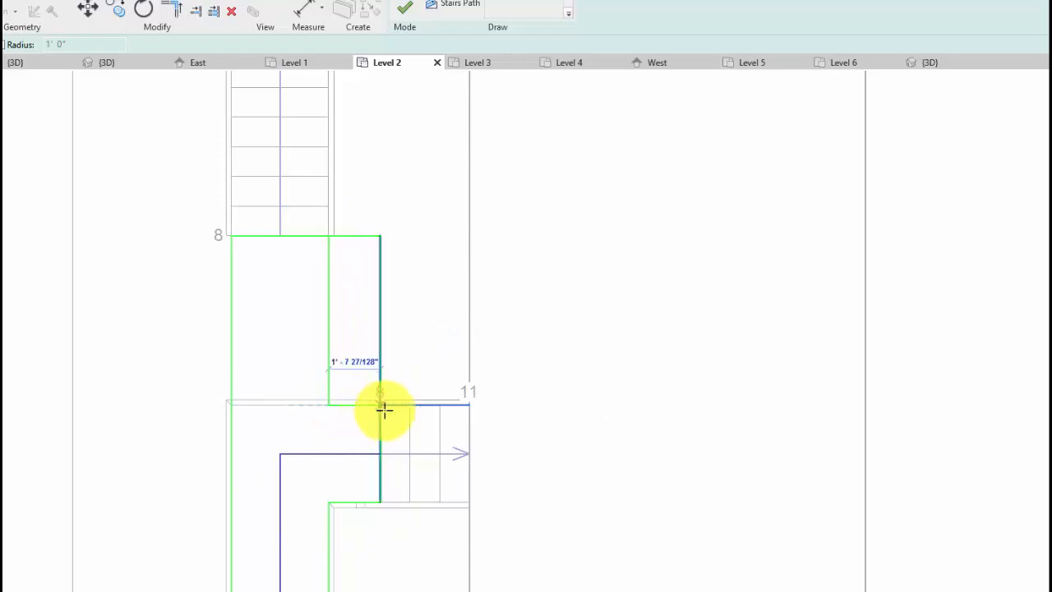
click(382, 405)
middle_drag(615, 324, 547, 294)
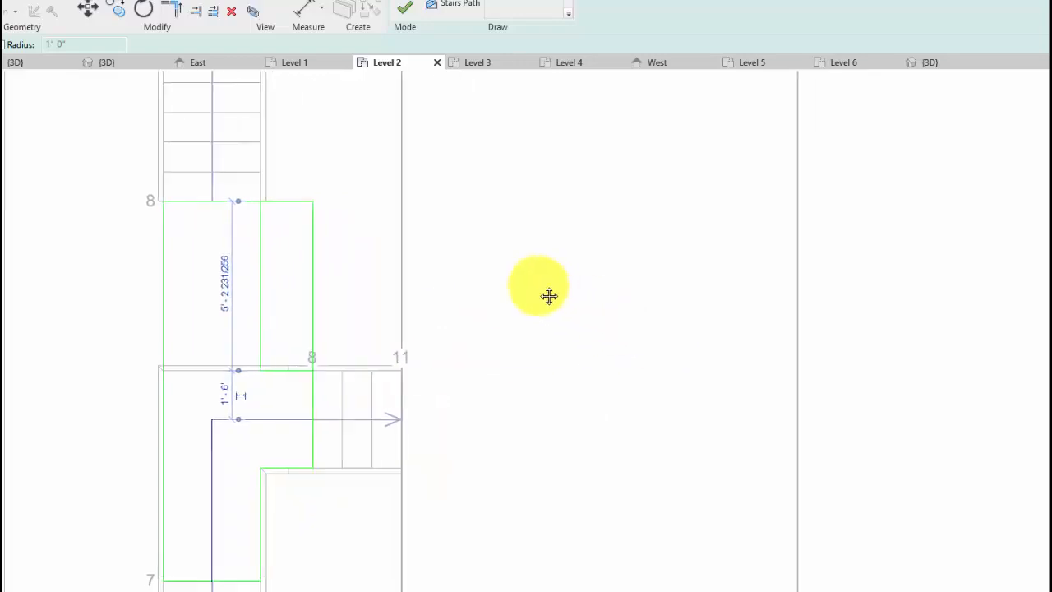
Trim the landing boundary's excess upper and side lines into a closed T-shaped outline and finish the sketch
click(170, 9)
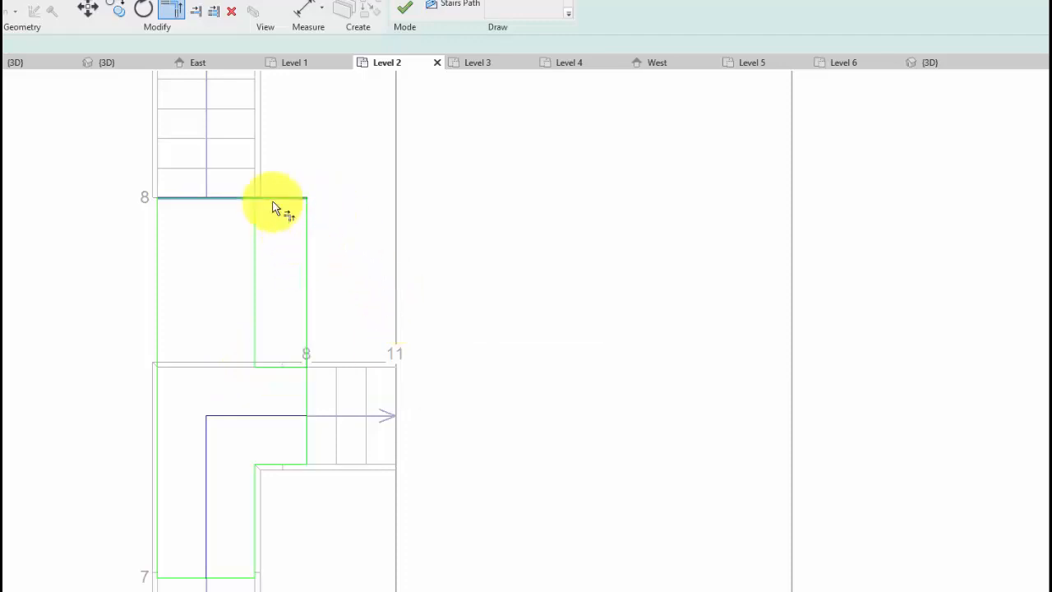
click(255, 234)
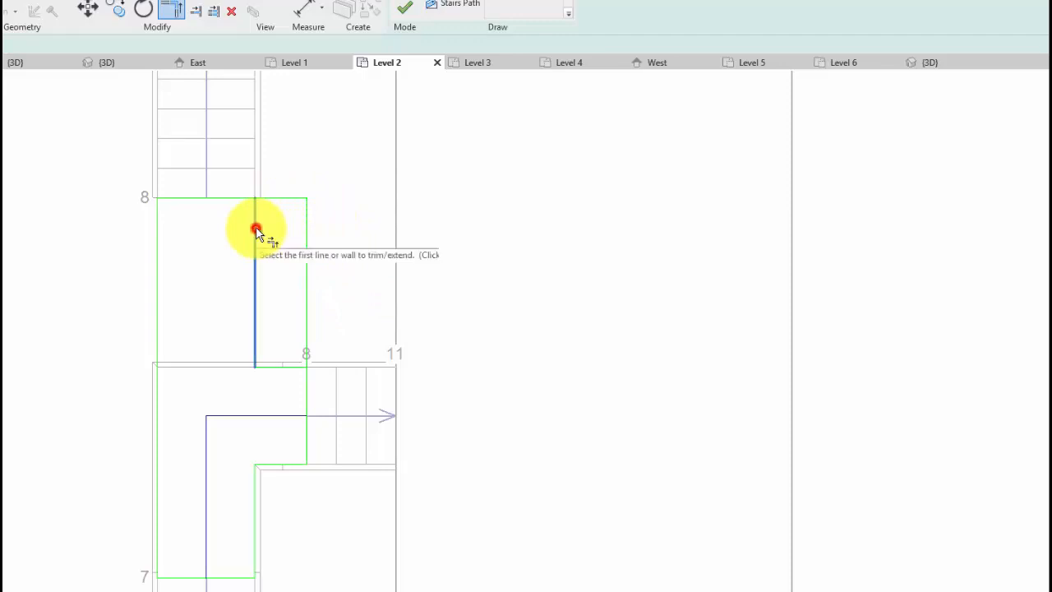
click(233, 201)
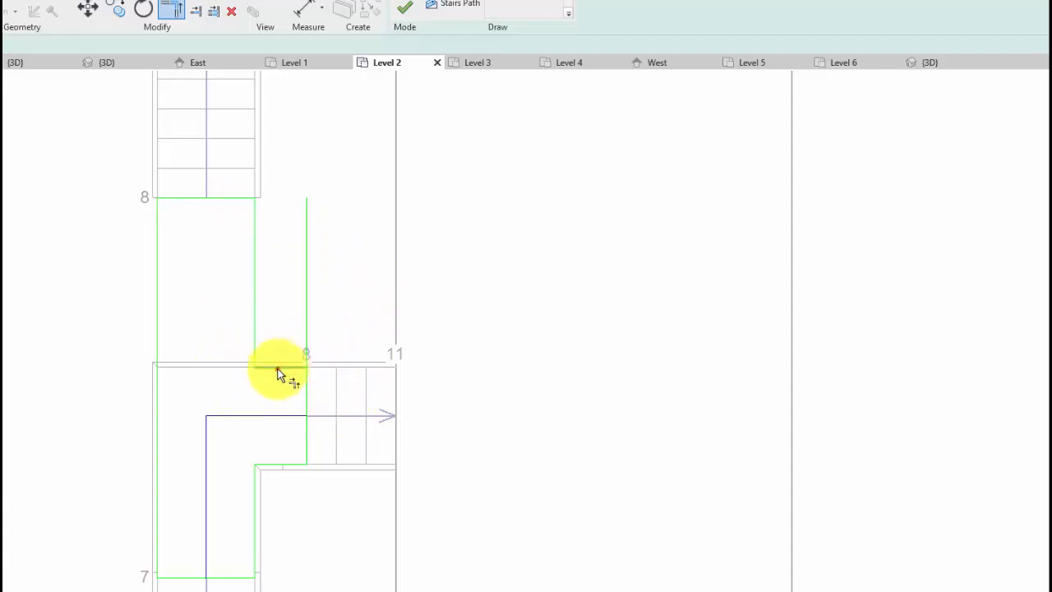
click(306, 395)
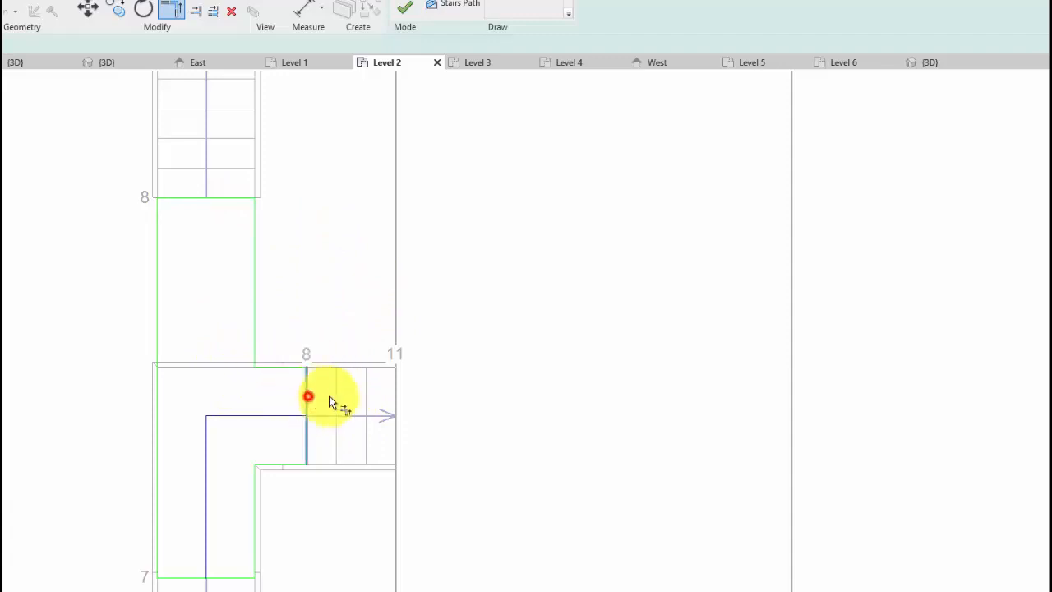
middle_drag(526, 410, 573, 392)
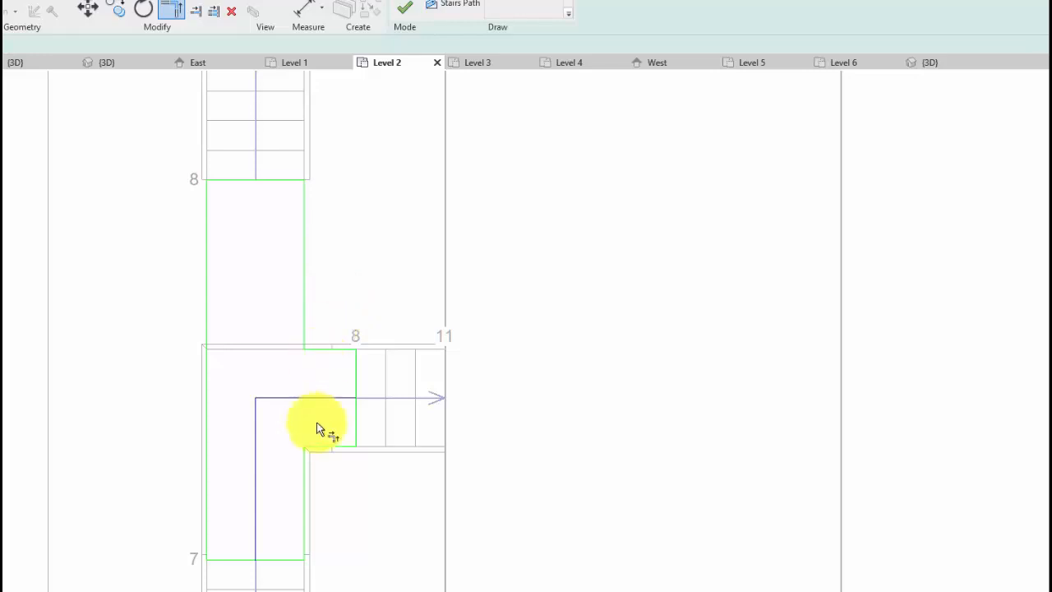
click(411, 8)
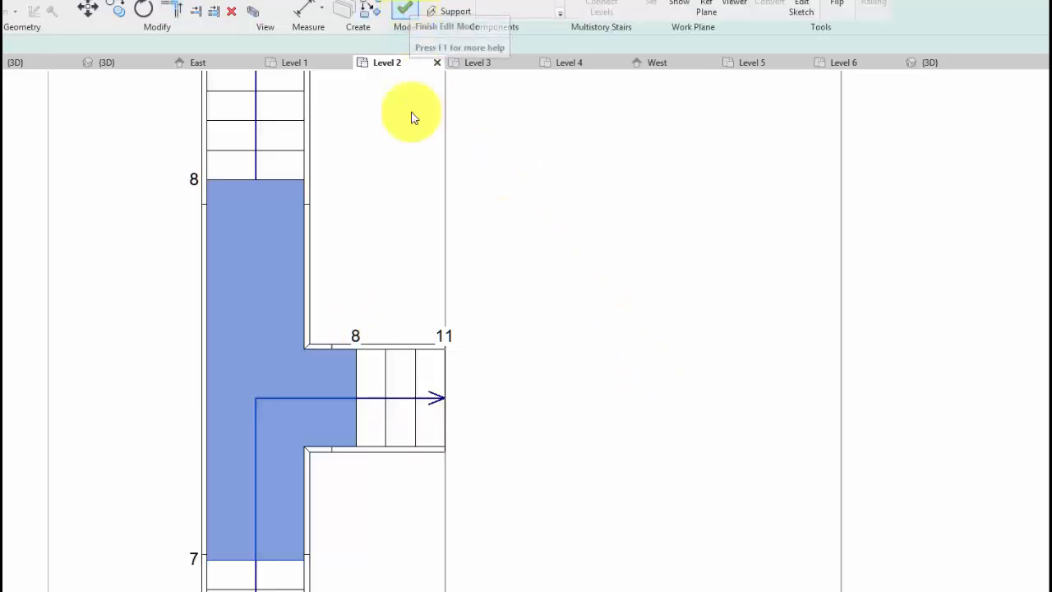
Examine the T-shaped landing and its connection to all three runs in plan, in 3D and from above
middle_drag(530, 296, 627, 341)
scroll(622, 329, down, 2)
scroll(625, 320, down, 3)
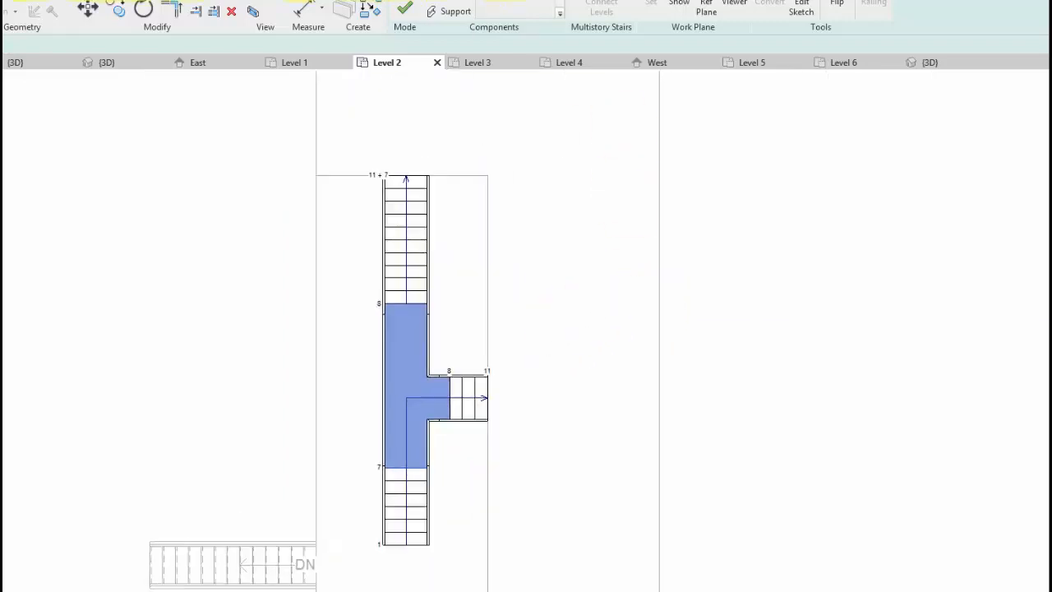
key(ctrl+Tab)
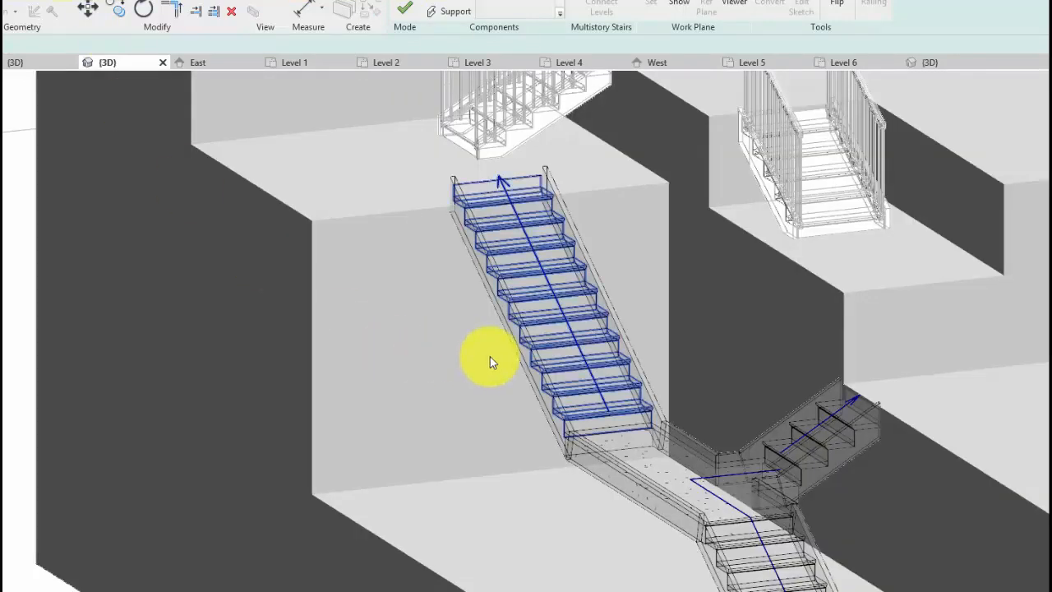
shift+middle_drag(488, 357, 322, 352)
scroll(329, 348, down, 3)
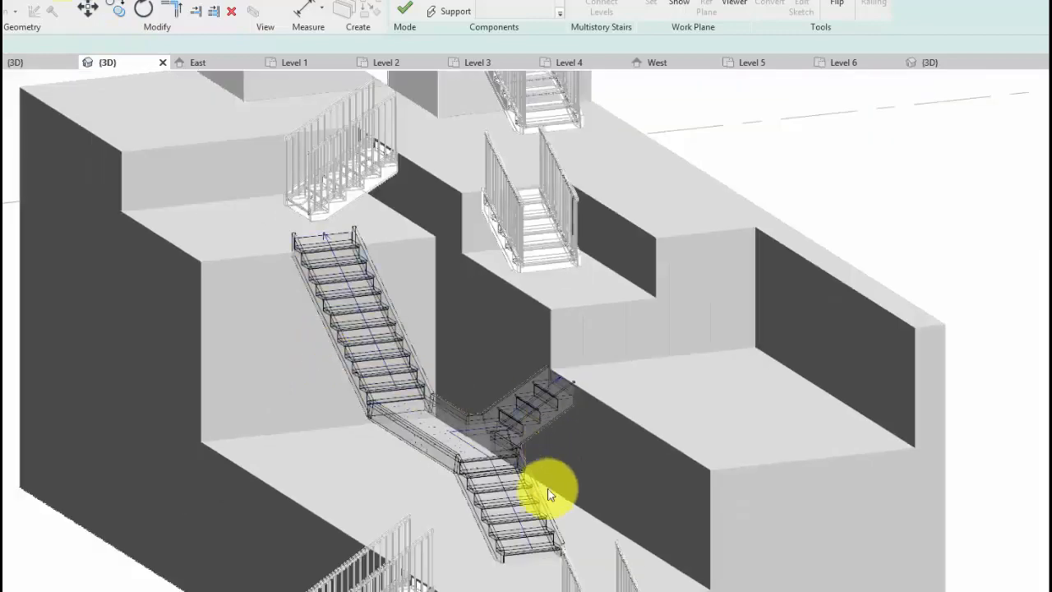
shift+middle_drag(548, 493, 493, 582)
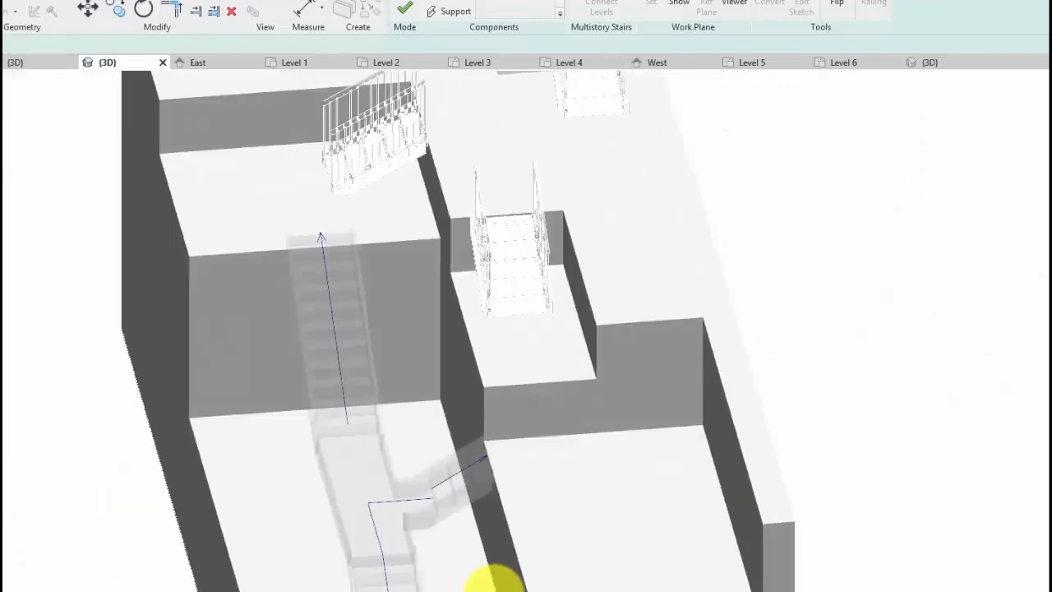
middle_drag(482, 545, 423, 419)
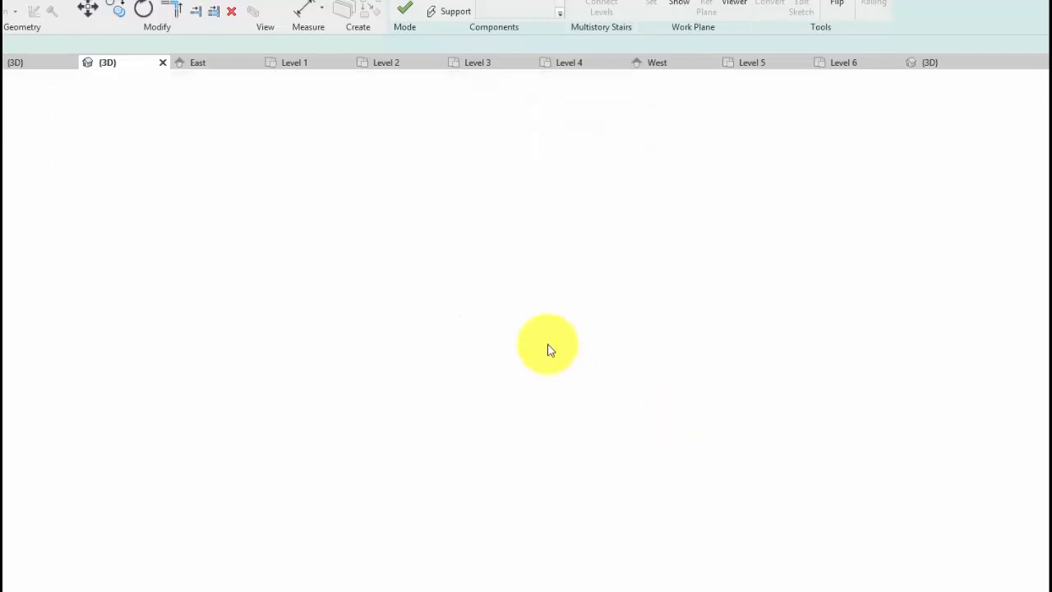
scroll(548, 345, down, 6)
middle_drag(538, 144, 451, 354)
scroll(559, 465, up, 6)
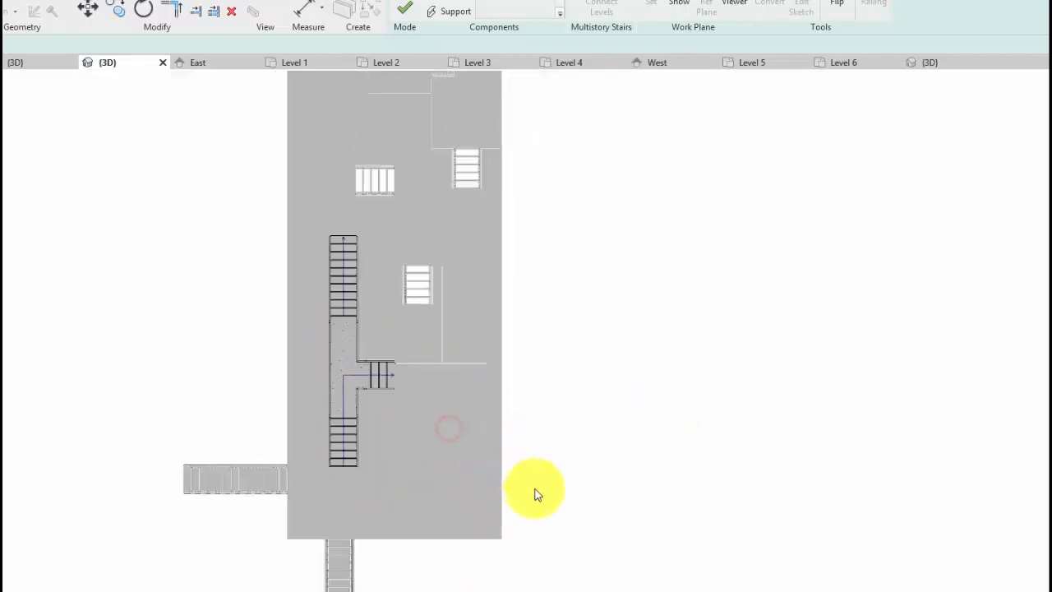
On Level 2, edit the straight stair below the floor's lower edge and rotate its run about 10° clockwise
scroll(516, 545, up, 2)
middle_drag(515, 545, 573, 439)
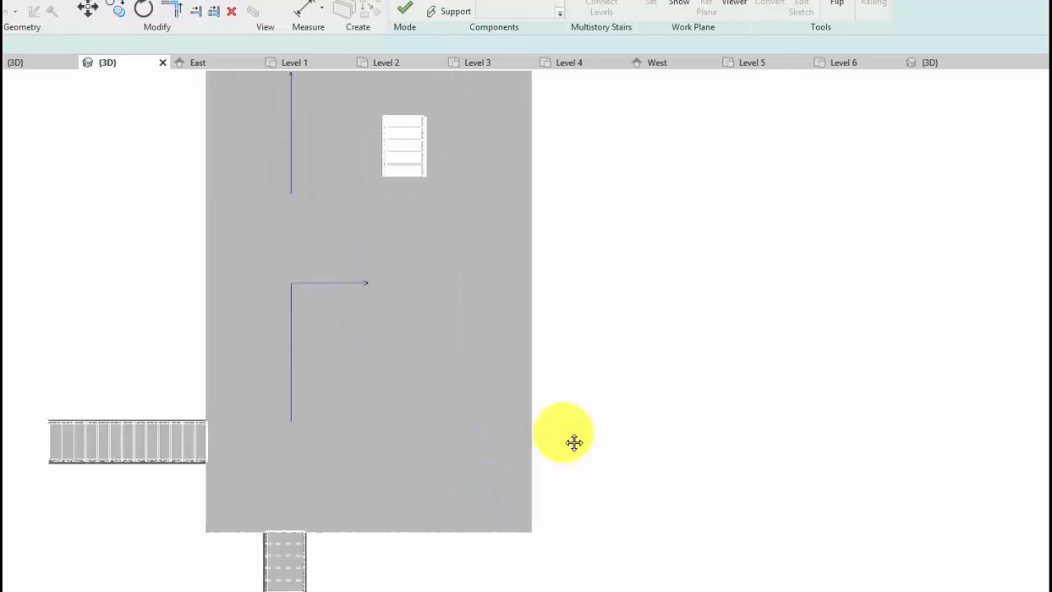
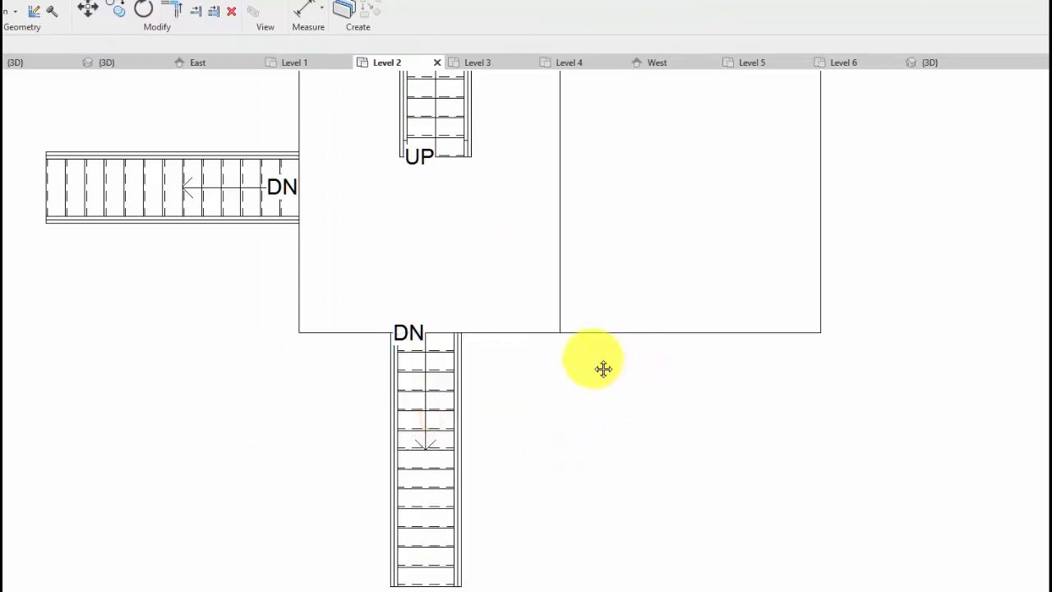
middle_drag(603, 369, 507, 342)
middle_drag(564, 387, 611, 387)
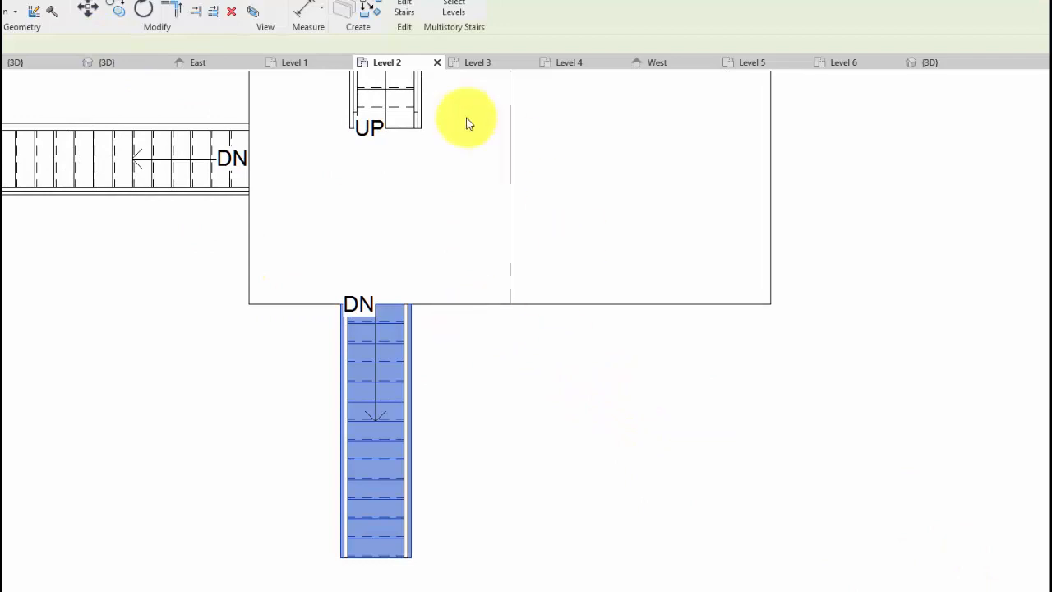
click(401, 7)
middle_drag(464, 438, 495, 426)
click(426, 377)
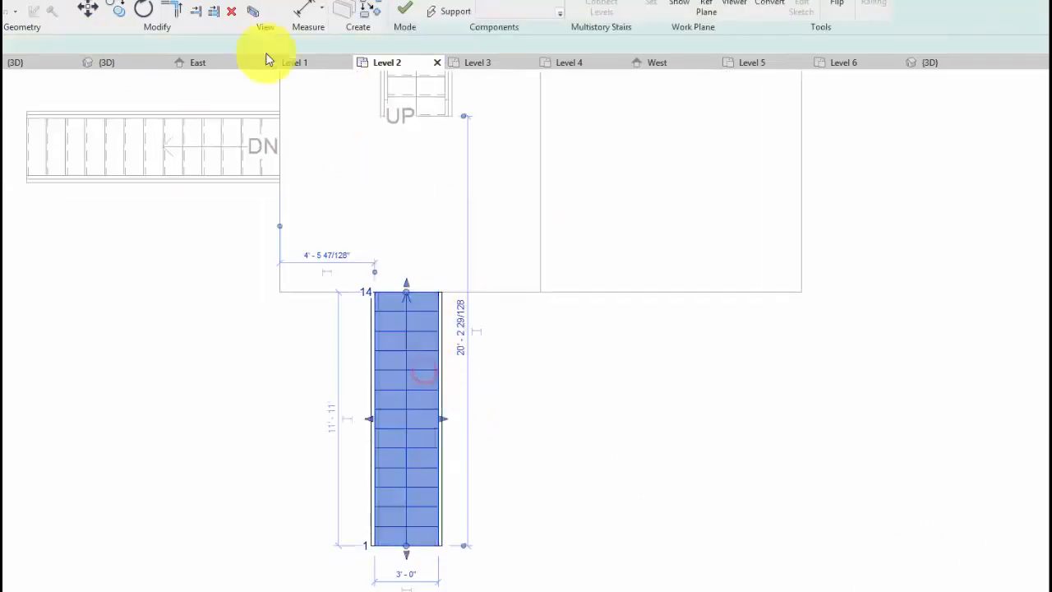
click(144, 14)
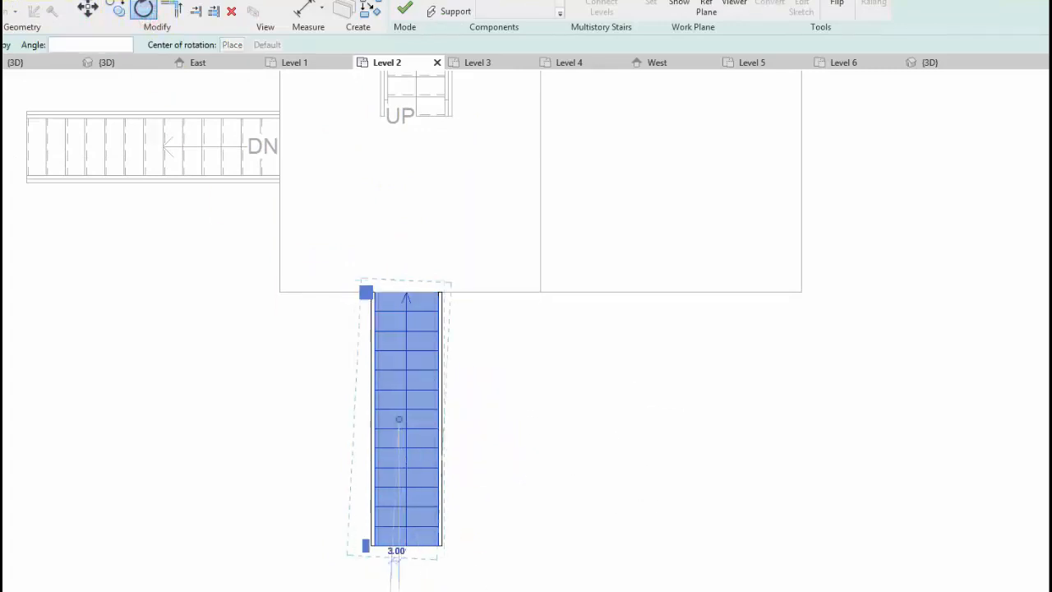
click(370, 582)
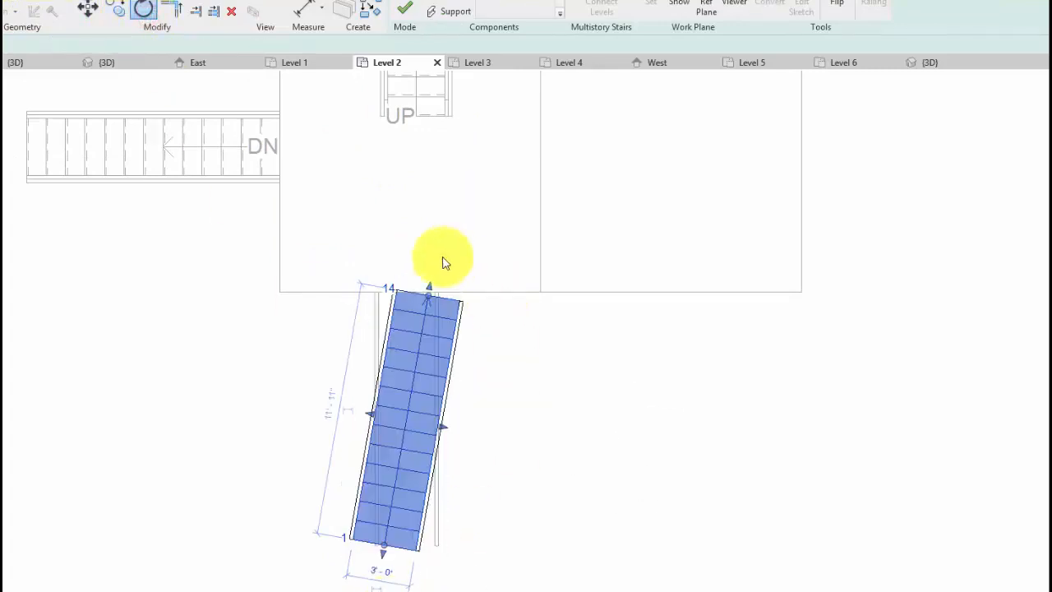
Convert the rotated run to a custom sketch-based component and open its sketch for editing
scroll(403, 291, up, 2)
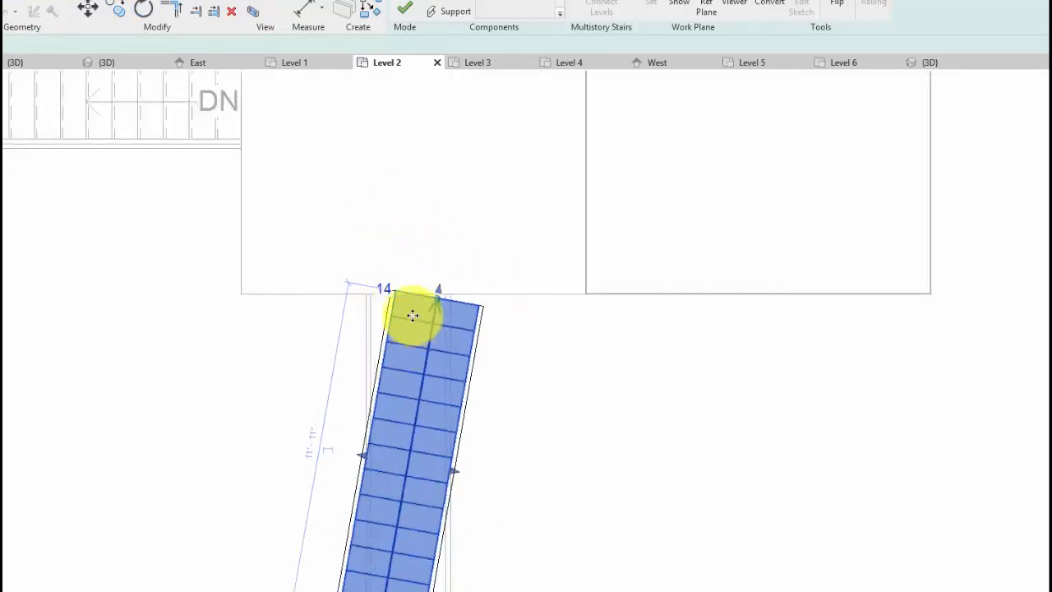
mouse_move(414, 323)
mouse_down()
mouse_move(421, 347)
mouse_move(419, 336)
mouse_up()
scroll(536, 358, up, 3)
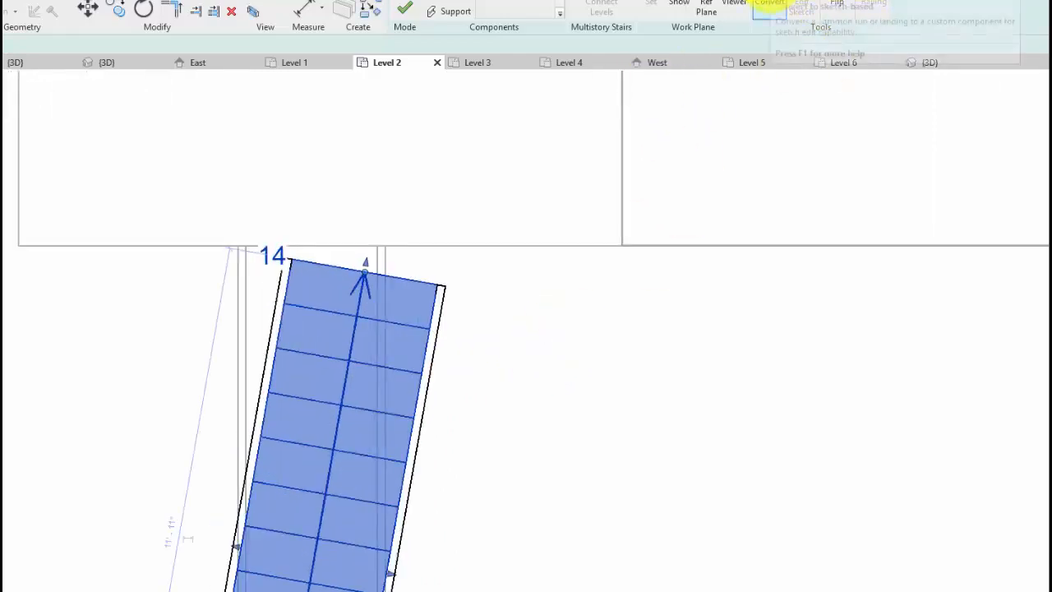
click(769, 6)
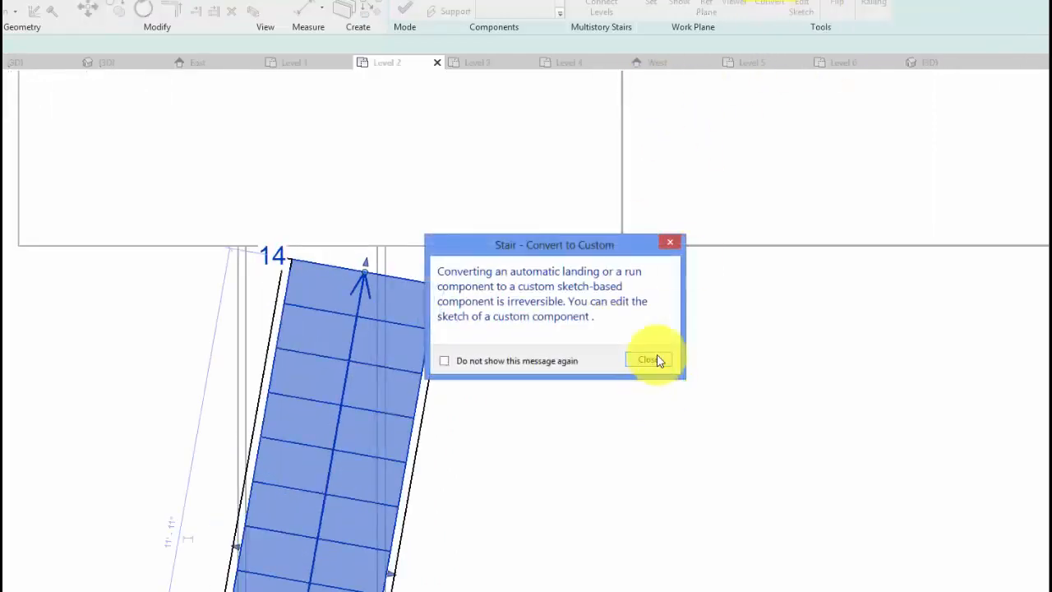
click(654, 360)
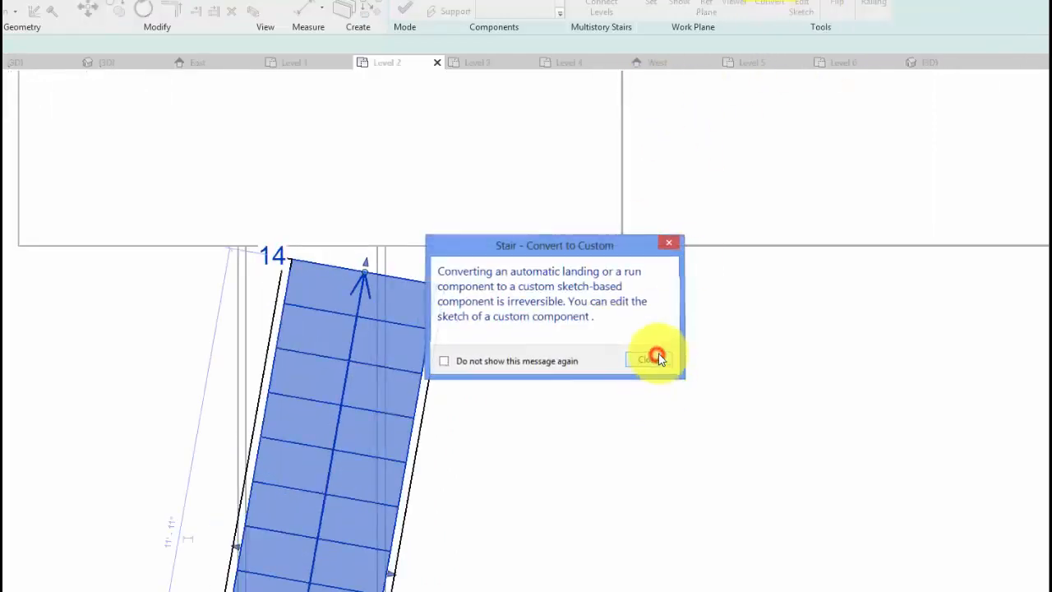
click(804, 4)
Move both endpoints of the run's slanted top riser line onto the floor edge so it lies flush
click(380, 274)
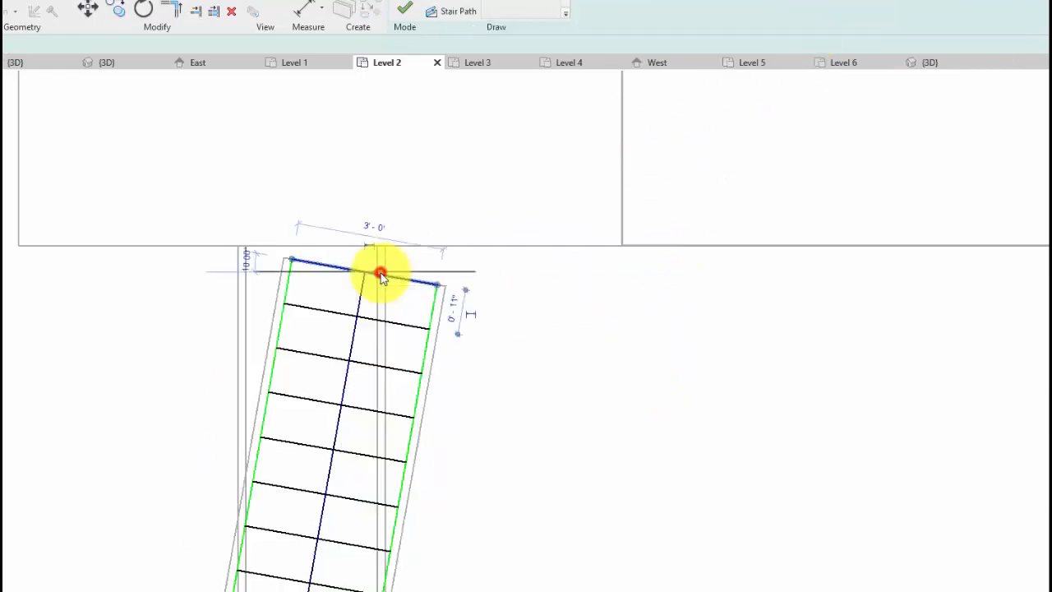
scroll(440, 275, up, 2)
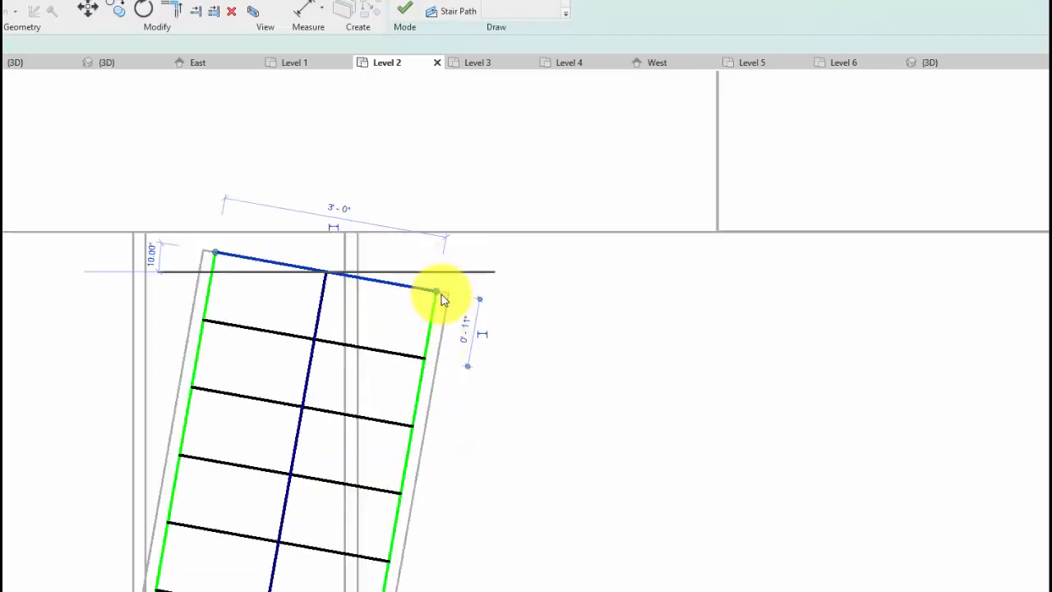
drag(438, 297, 446, 232)
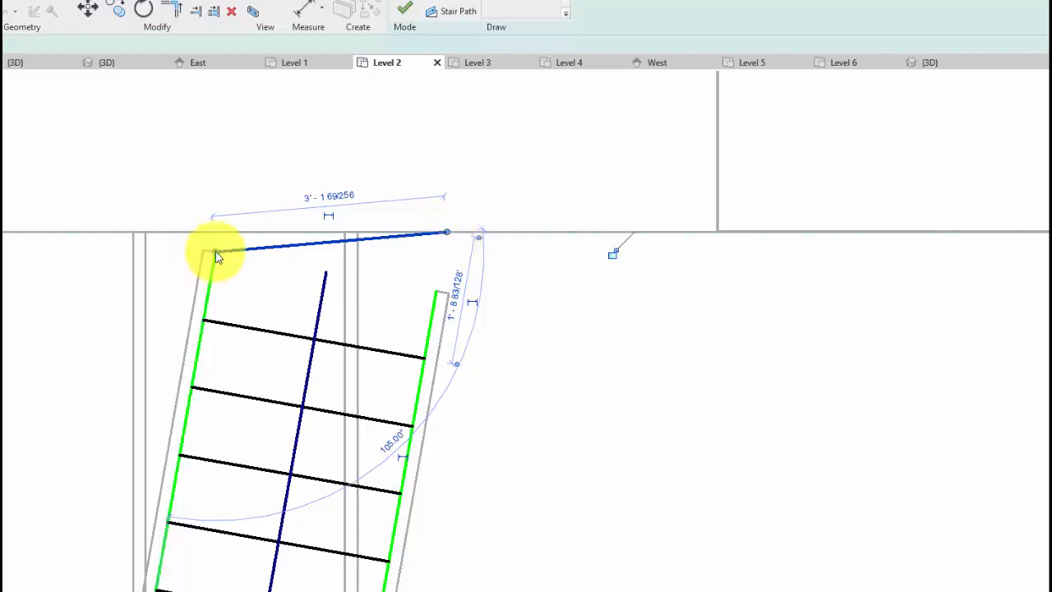
drag(215, 251, 218, 232)
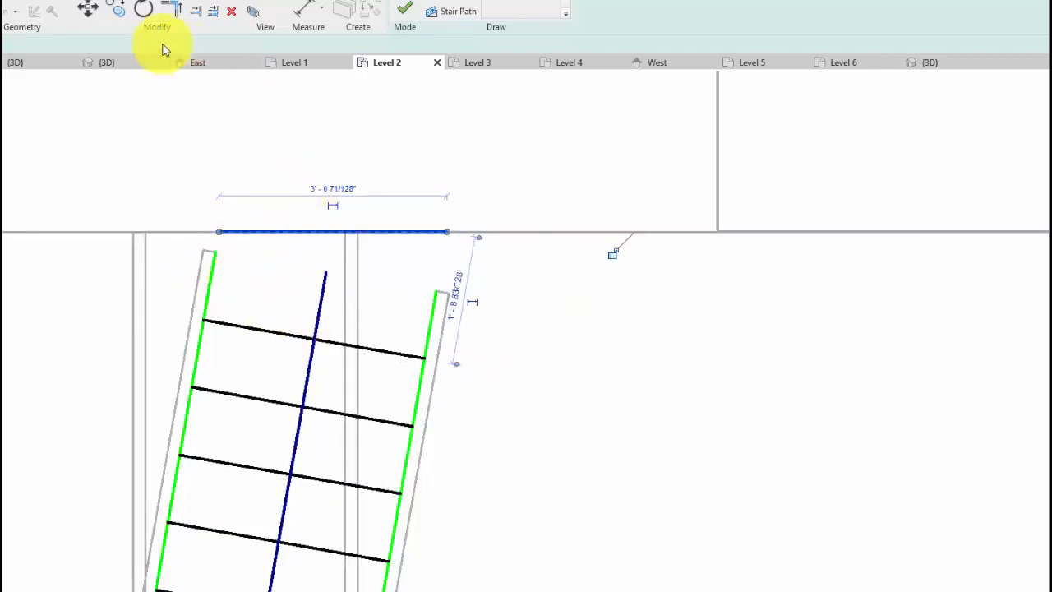
Extend both run boundary lines to meet the ends of the top riser at the floor edge
click(197, 11)
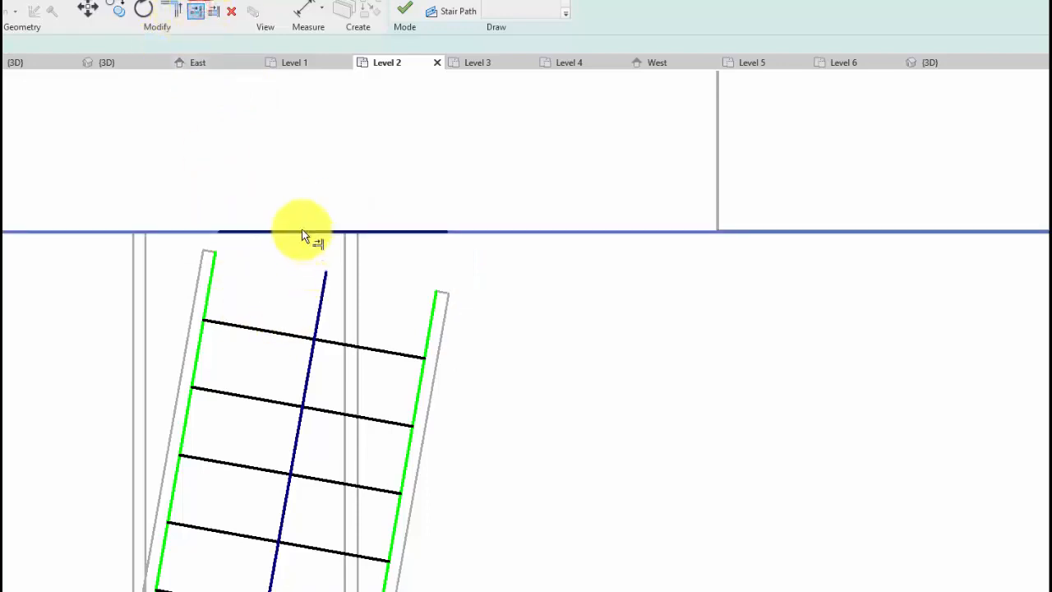
click(302, 231)
click(211, 273)
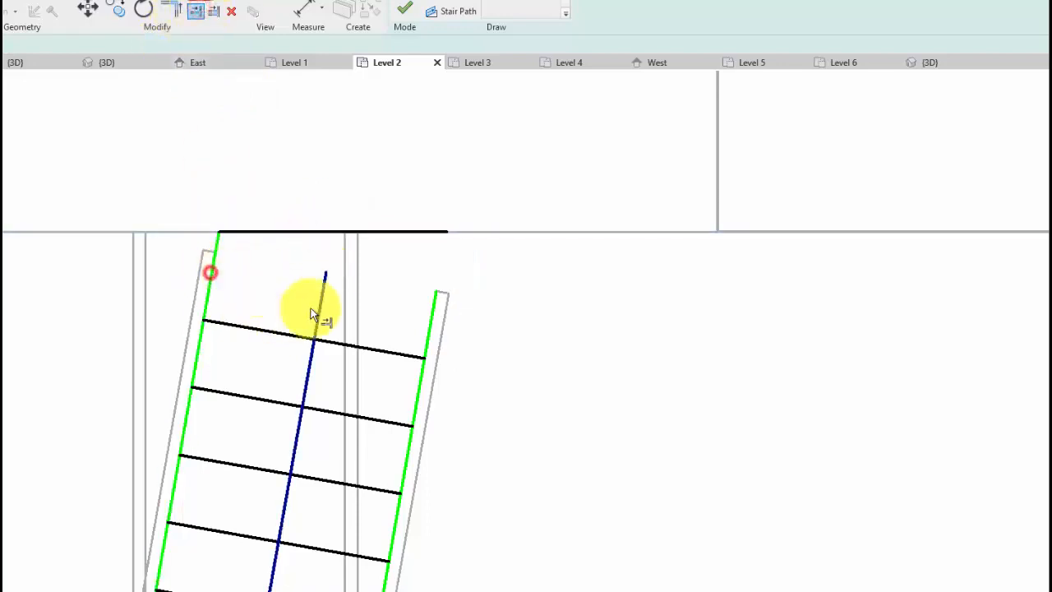
click(430, 302)
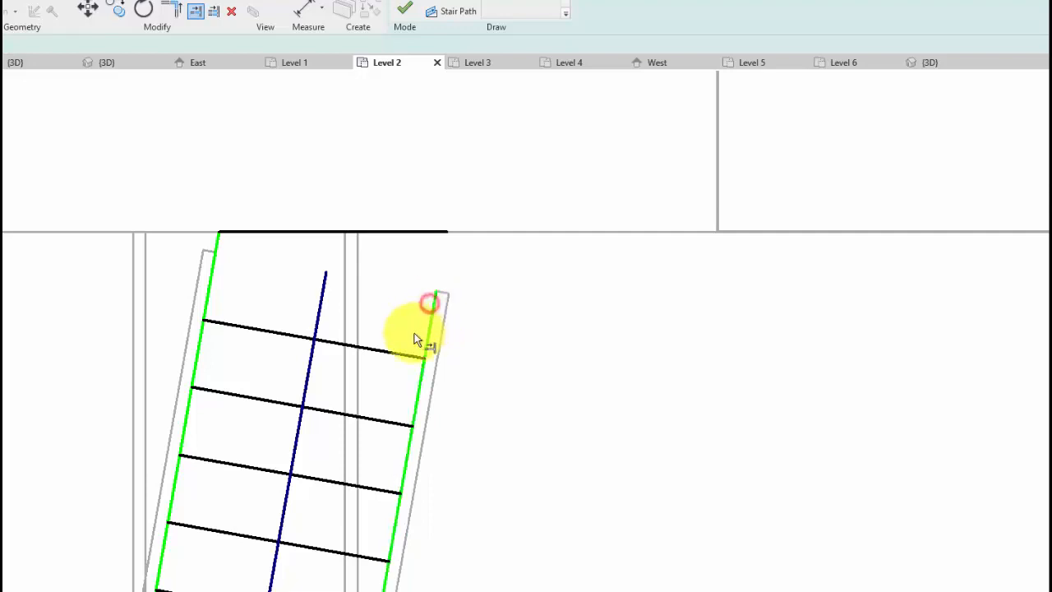
scroll(422, 312, up, 1)
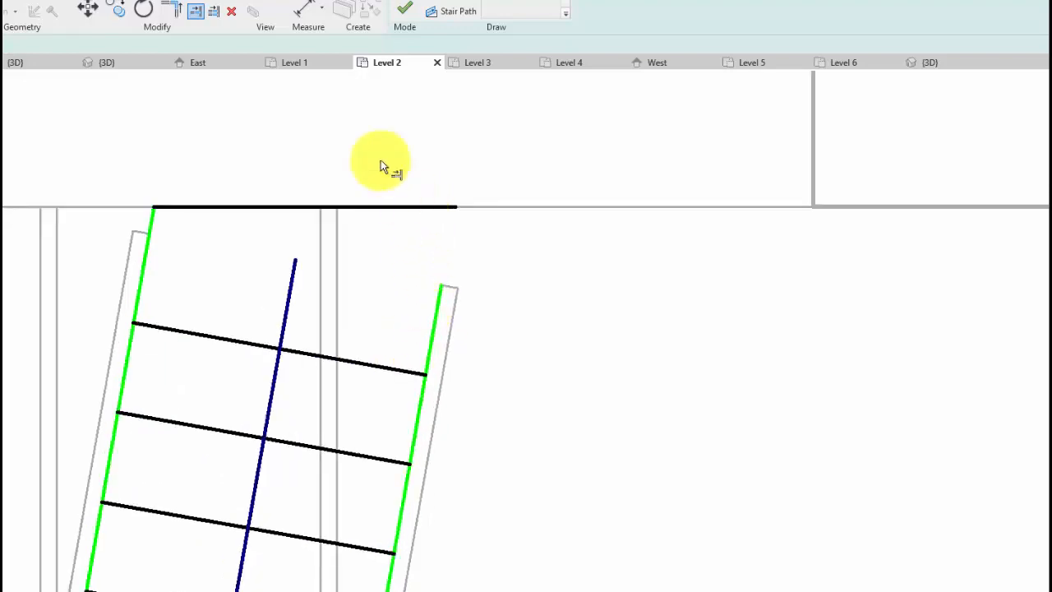
click(194, 15)
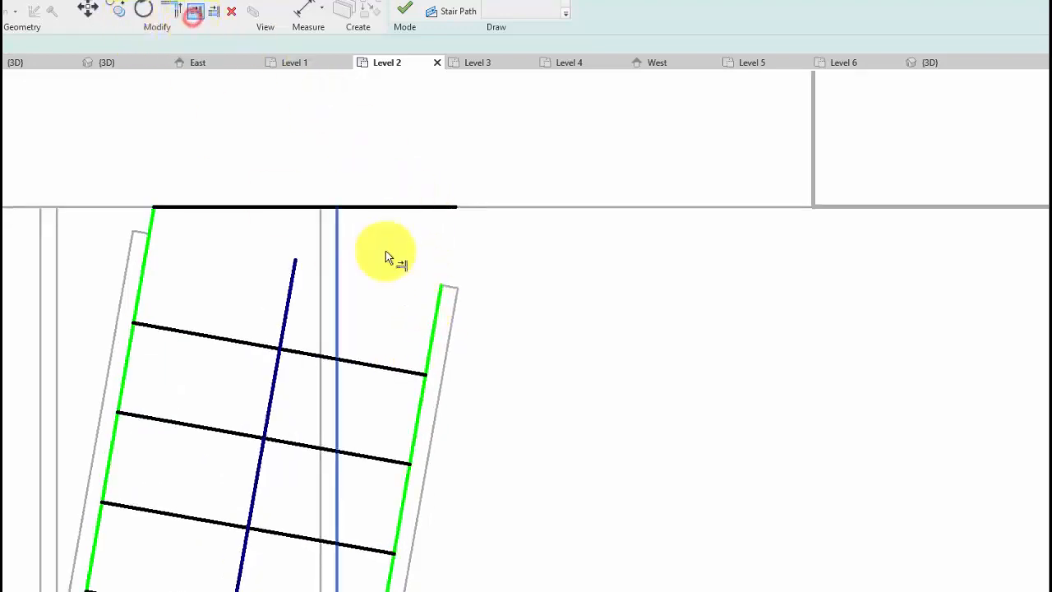
click(449, 207)
click(434, 317)
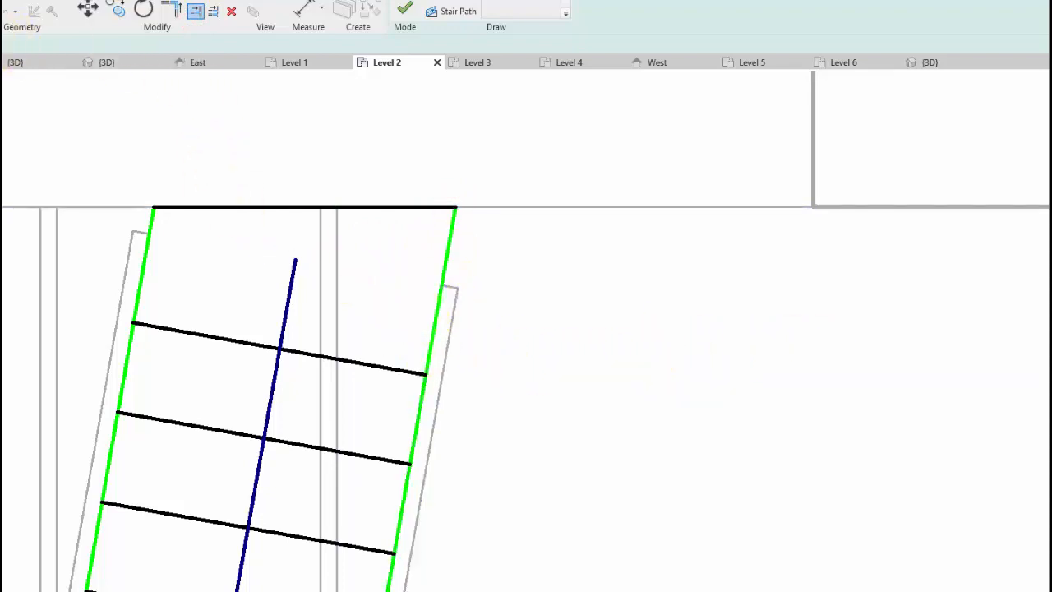
click(474, 16)
click(289, 288)
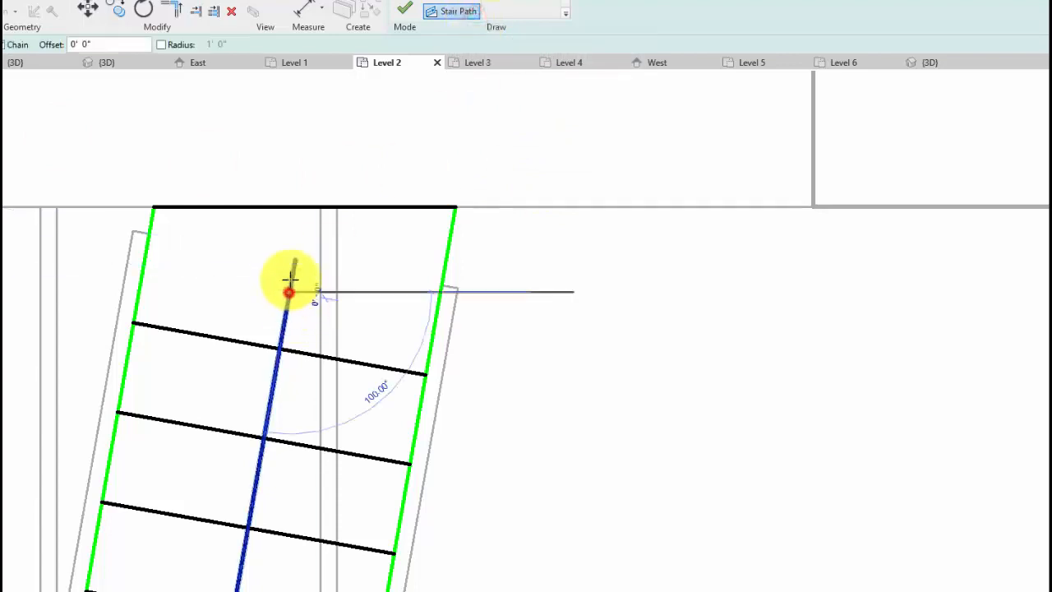
click(295, 259)
key(Escape)
key(Escape)
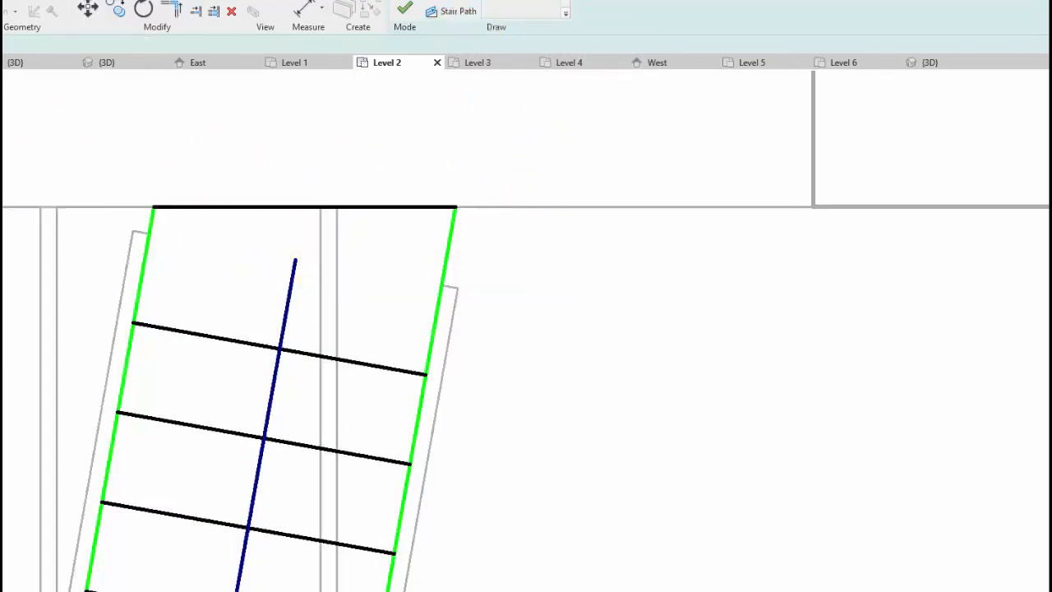
Stretch the stair path's upper end to the top riser's midpoint, then finish the run sketch and the stair edit
click(293, 275)
drag(296, 264, 305, 207)
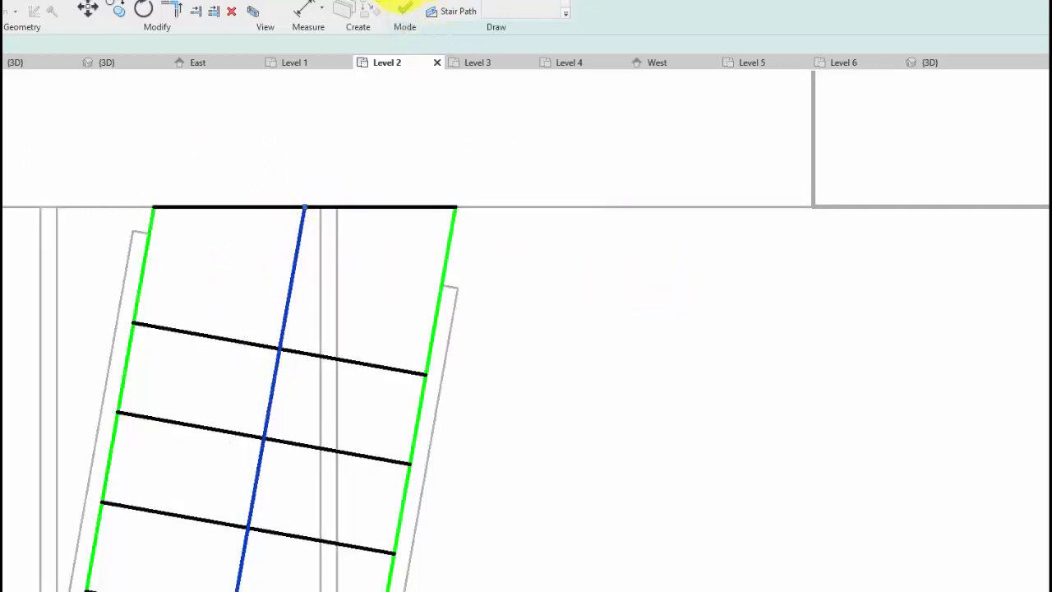
click(405, 8)
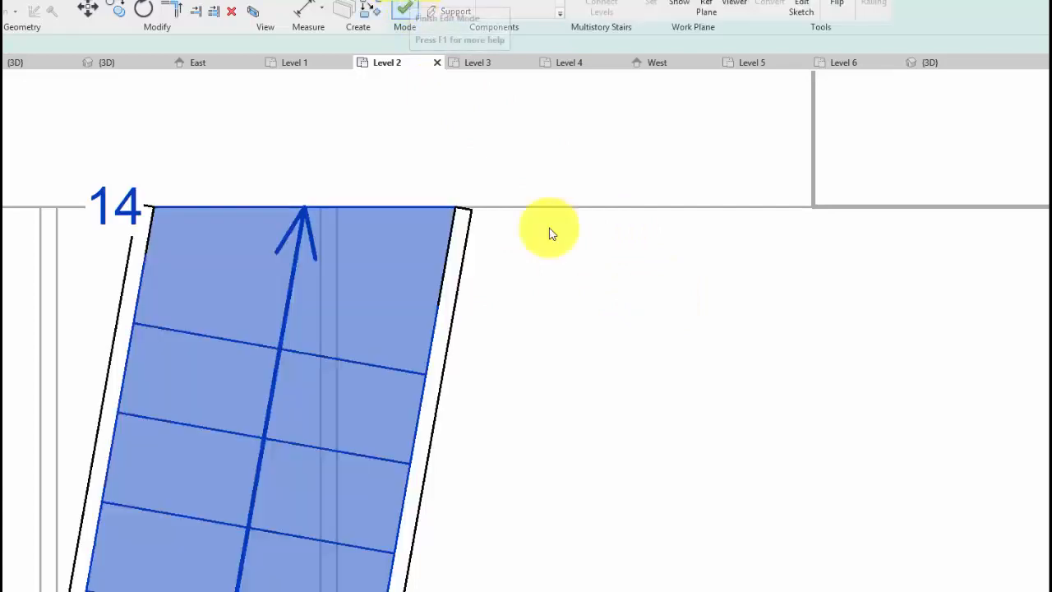
scroll(690, 231, down, 2)
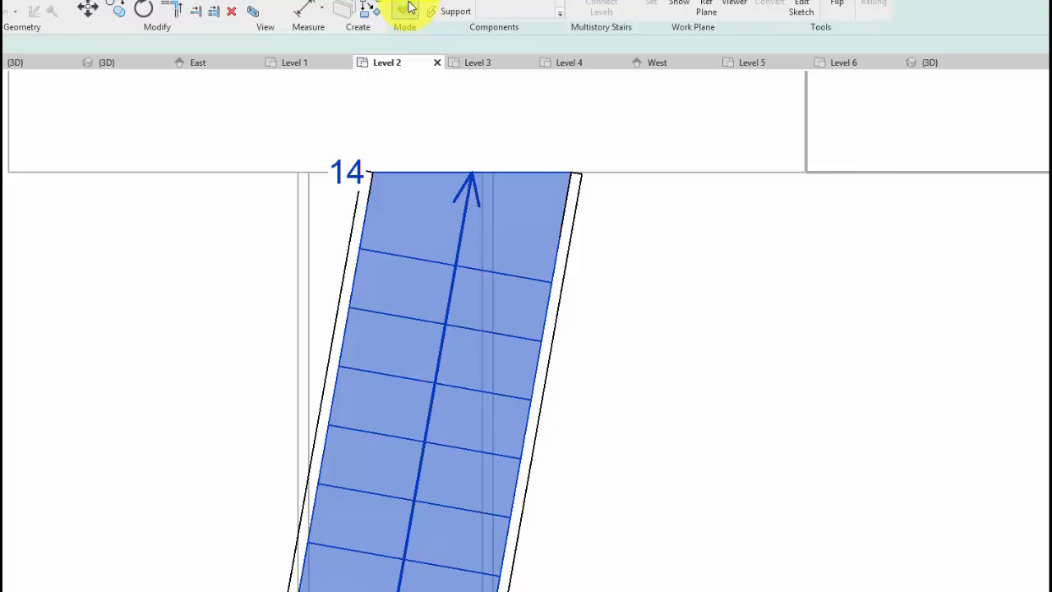
click(404, 9)
Dismiss the save reminder without saving and examine how the angled stair meets the floor edge in plan and 3D
scroll(592, 263, down, 2)
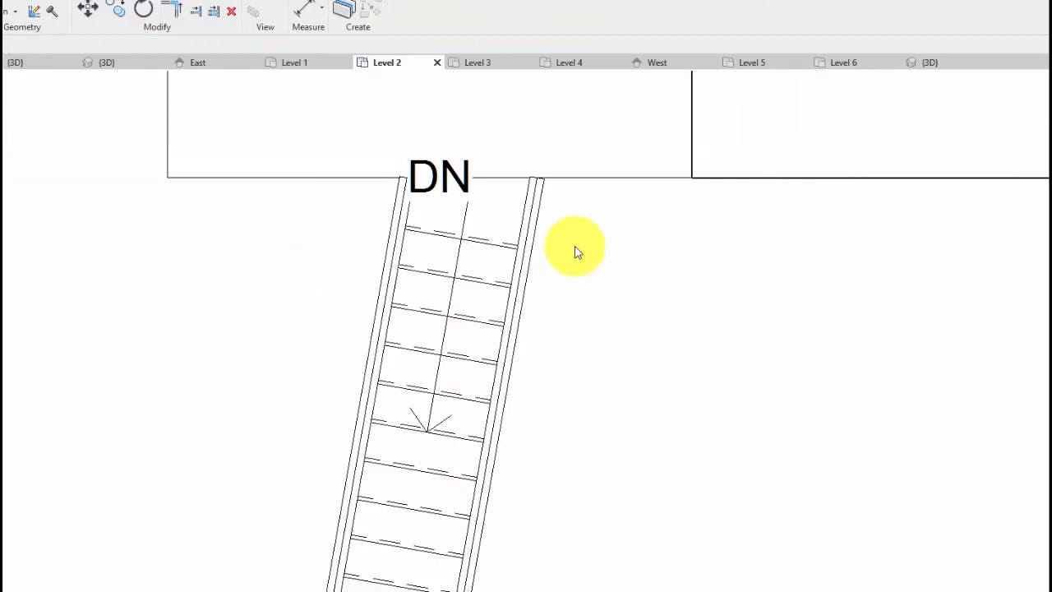
middle_drag(612, 278, 605, 280)
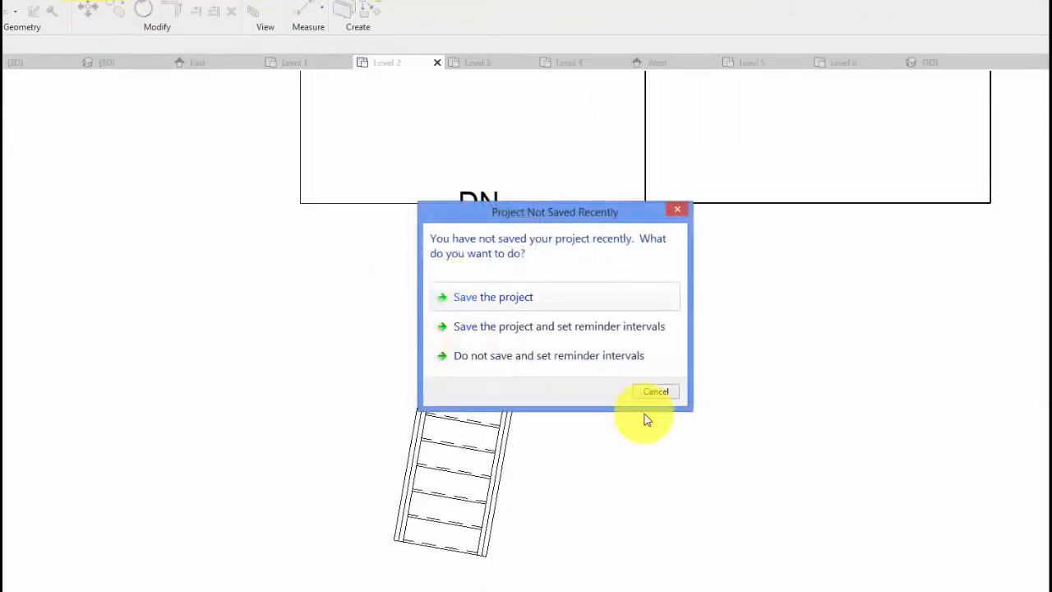
click(656, 395)
middle_drag(655, 394, 559, 316)
shift+middle_drag(751, 521, 582, 571)
middle_drag(528, 184, 454, 486)
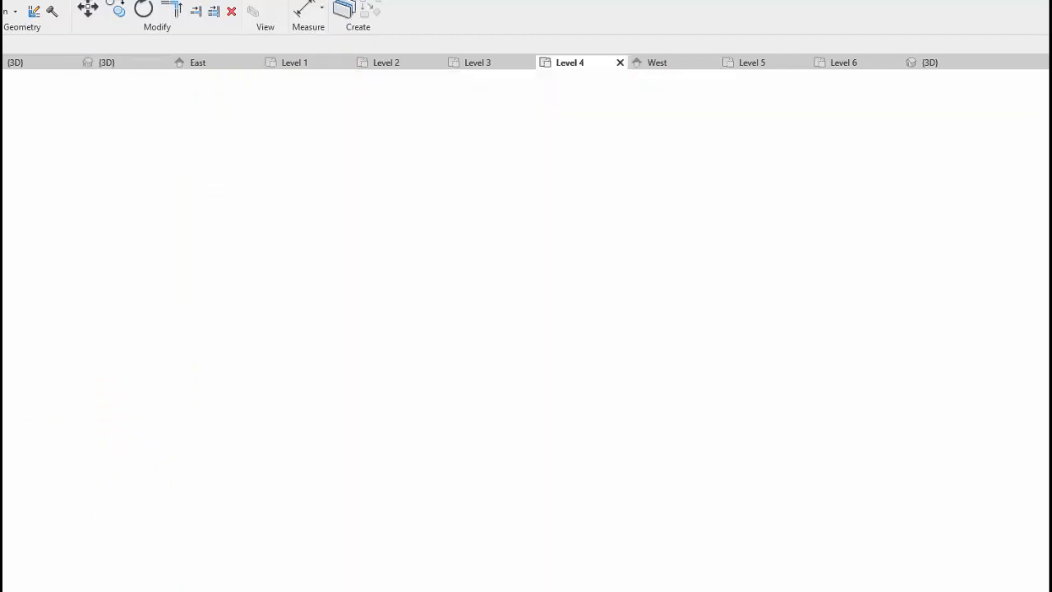
On Level 4, edit the short stair inside the narrow floor opening and rotate its run slightly clockwise
middle_drag(464, 431, 478, 581)
scroll(391, 475, up, 5)
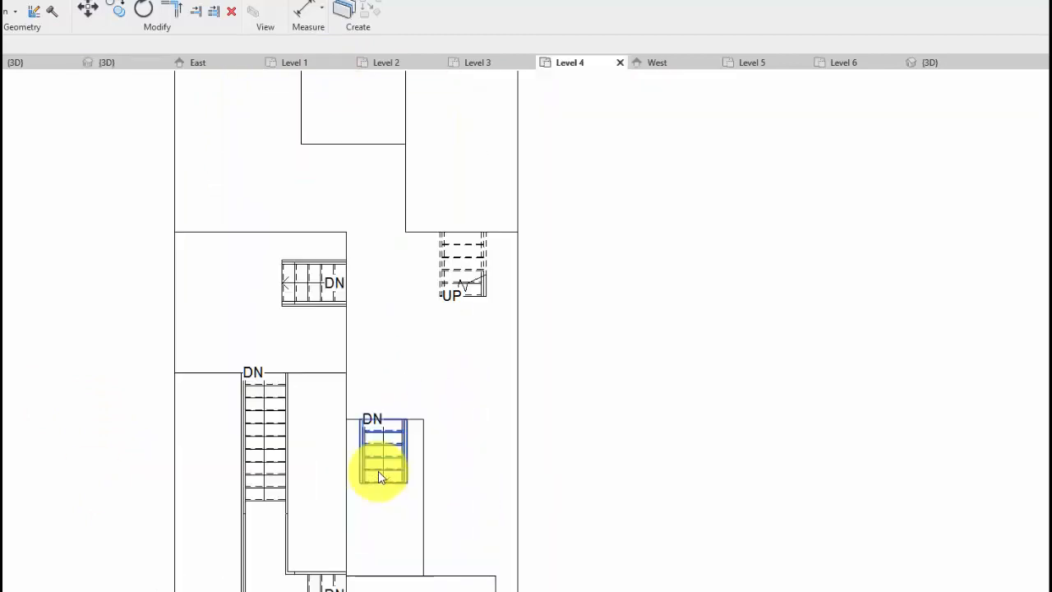
middle_drag(393, 477, 362, 394)
click(361, 395)
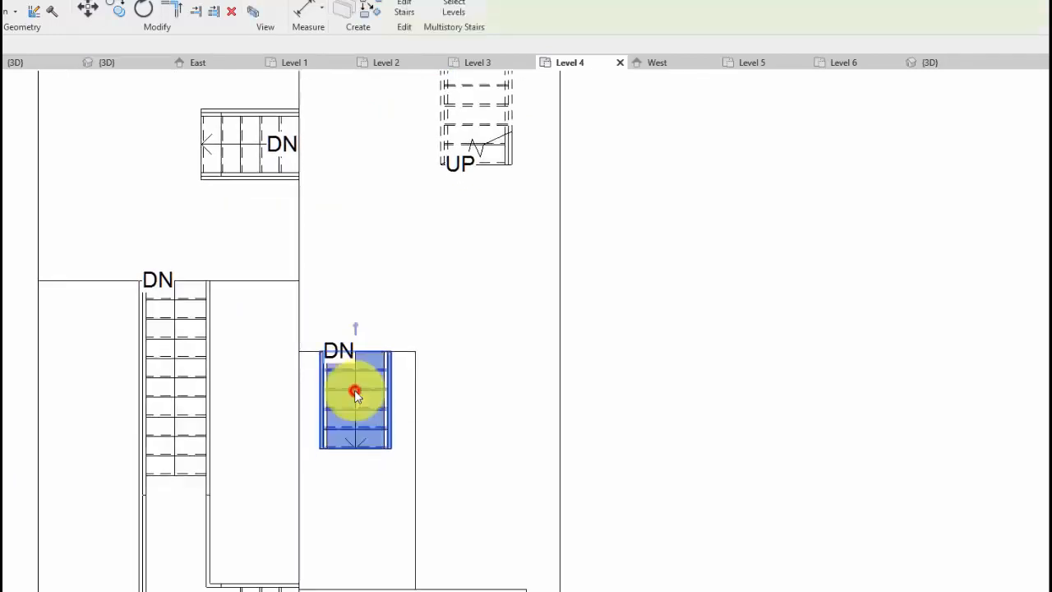
click(406, 8)
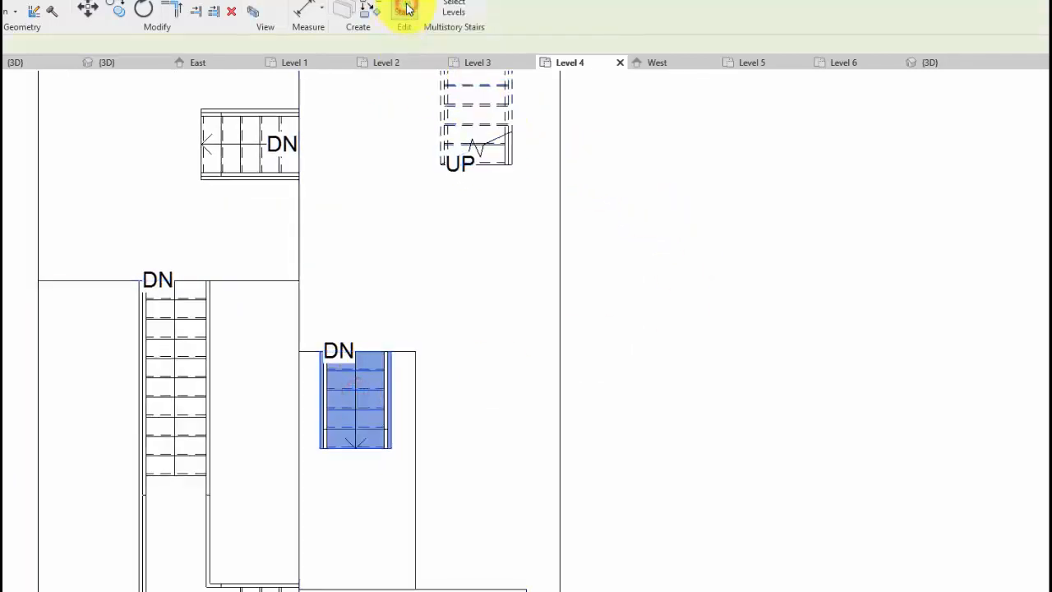
click(372, 411)
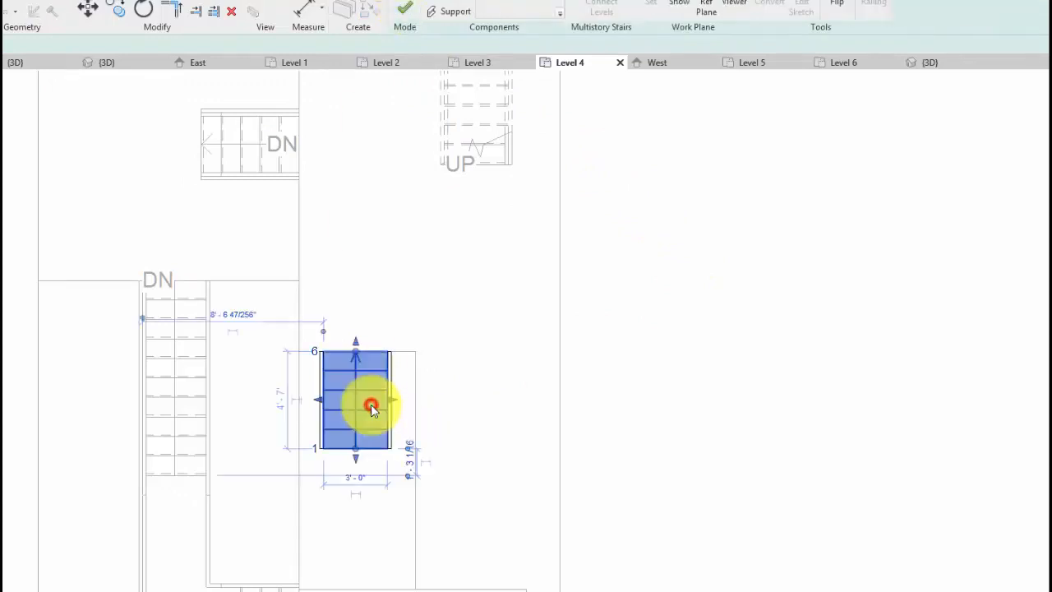
click(139, 10)
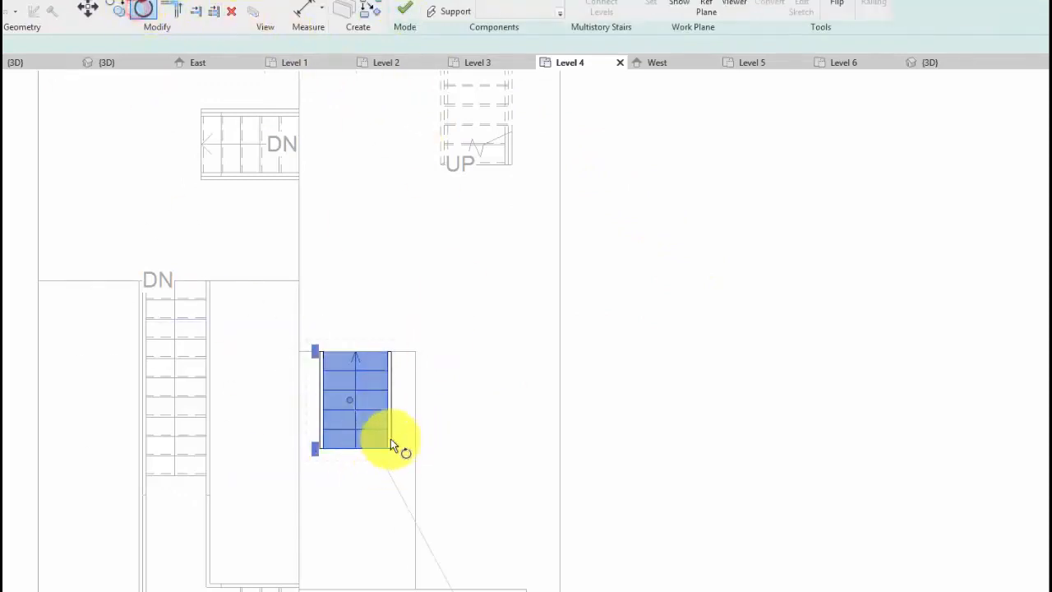
click(351, 510)
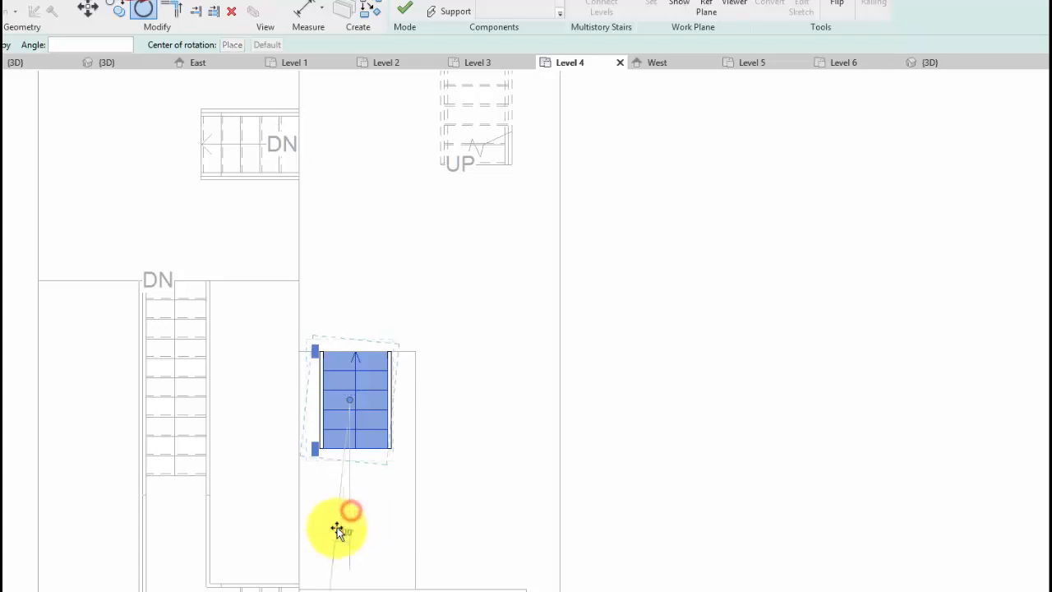
click(320, 539)
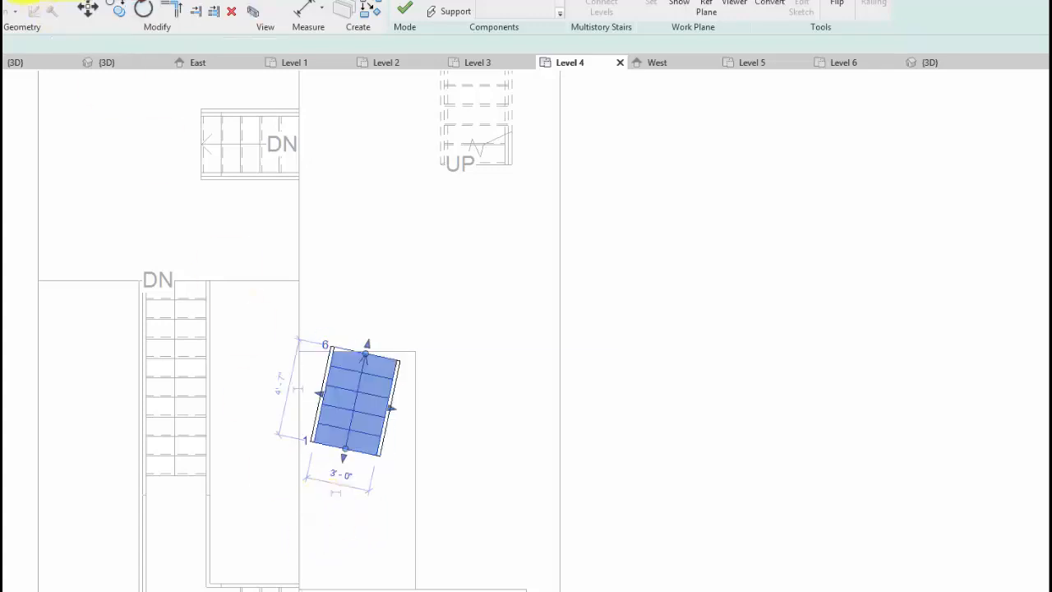
click(93, 15)
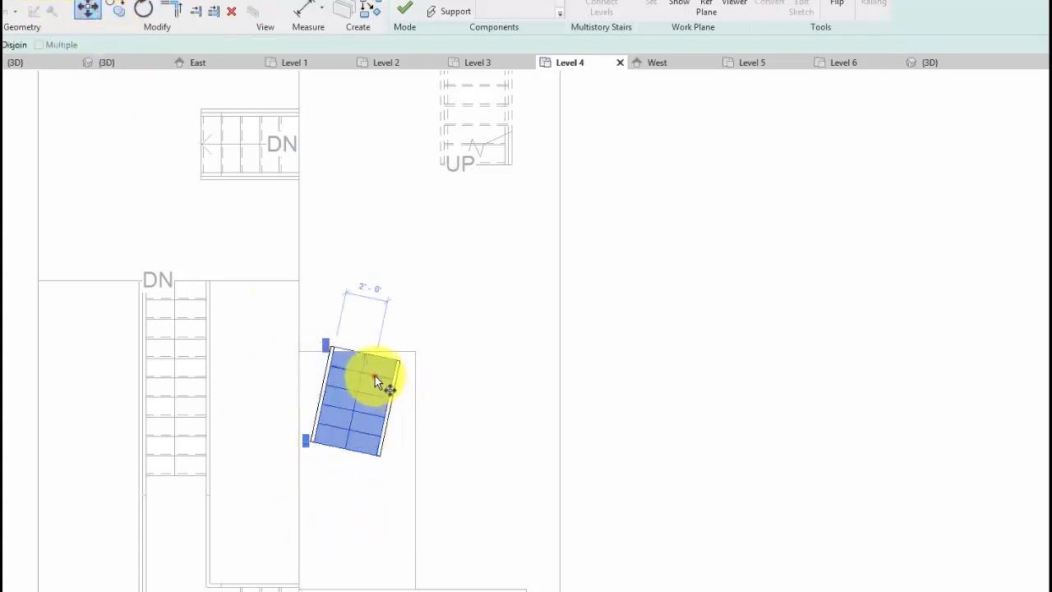
click(375, 376)
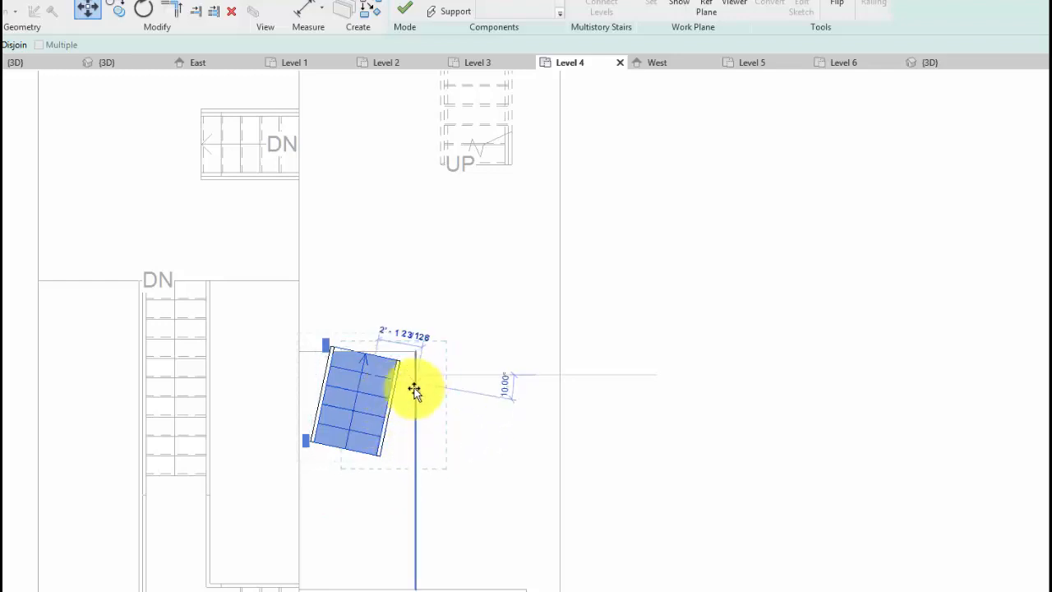
key(Escape)
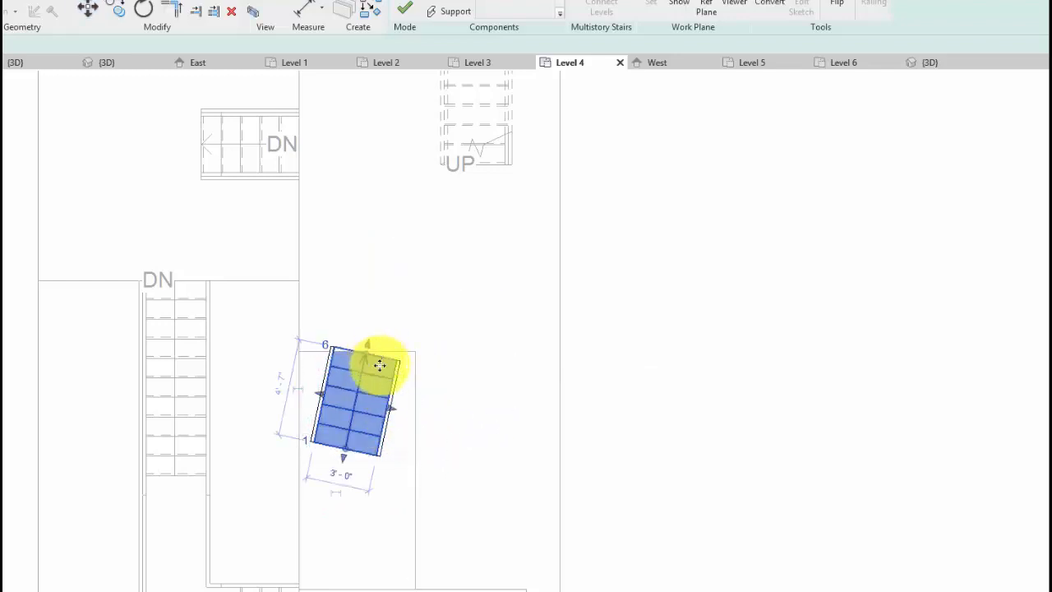
Shorten the angled run to five risers and shift it toward the upper edge of the narrow floor opening
drag(374, 359, 377, 363)
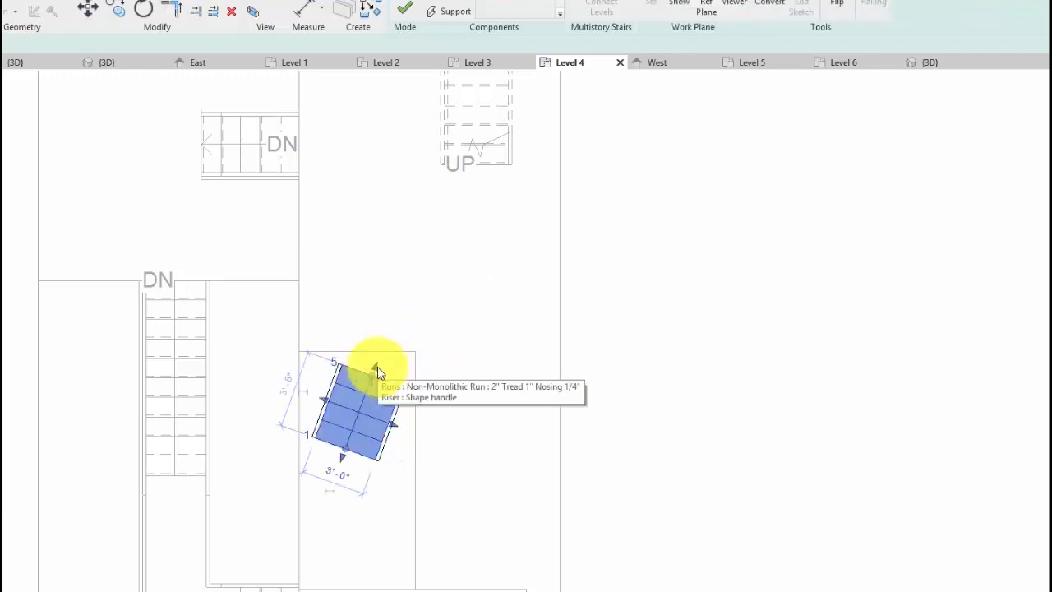
middle_drag(383, 350, 360, 320)
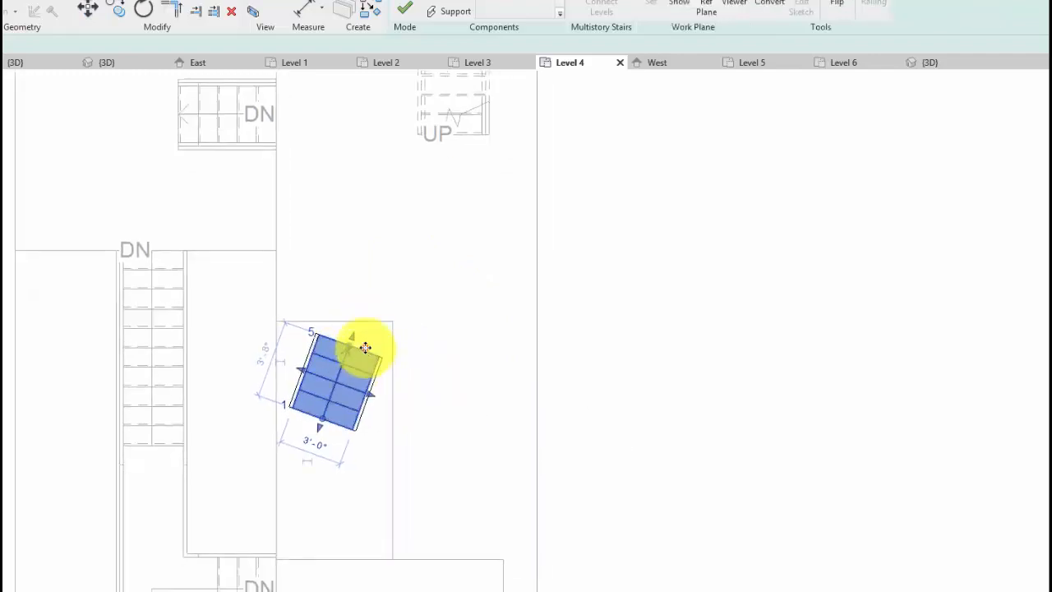
click(365, 344)
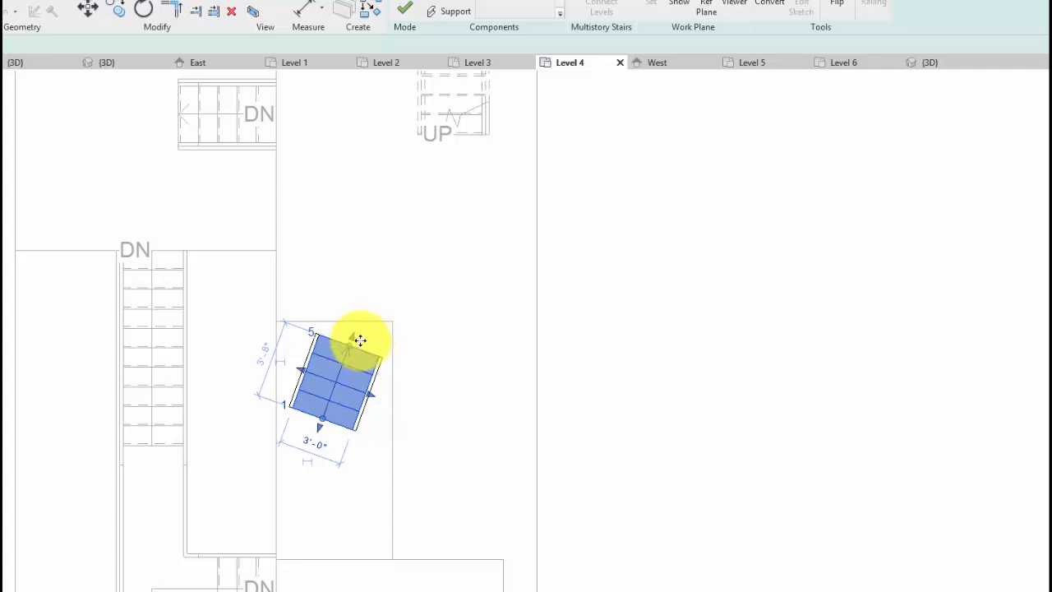
scroll(385, 345, up, 4)
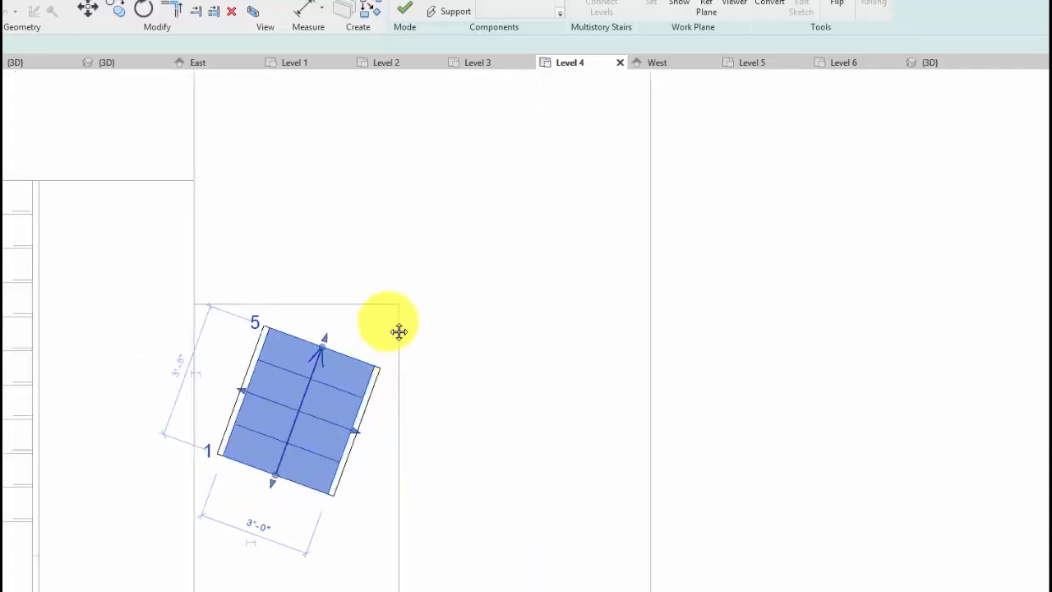
middle_drag(399, 331, 401, 323)
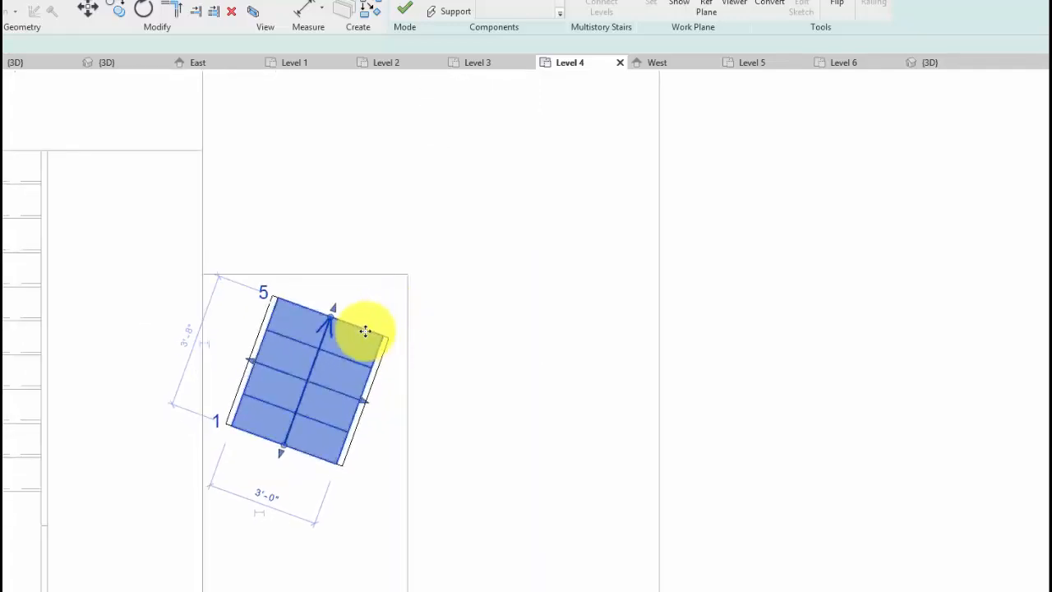
drag(365, 323, 362, 317)
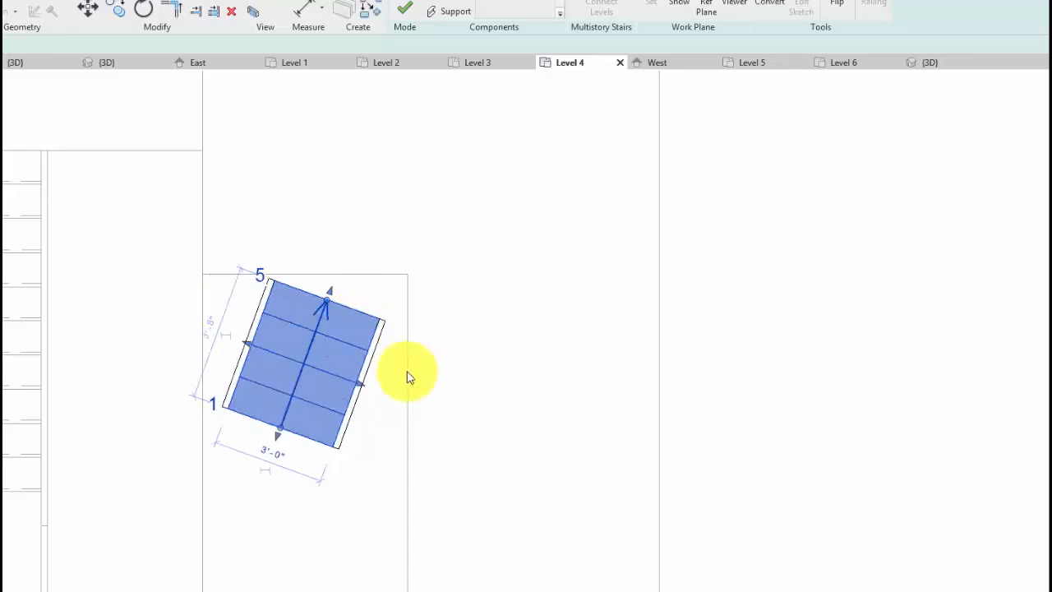
Convert the angled run to a custom sketch-based component and open its sketch for editing
click(773, 4)
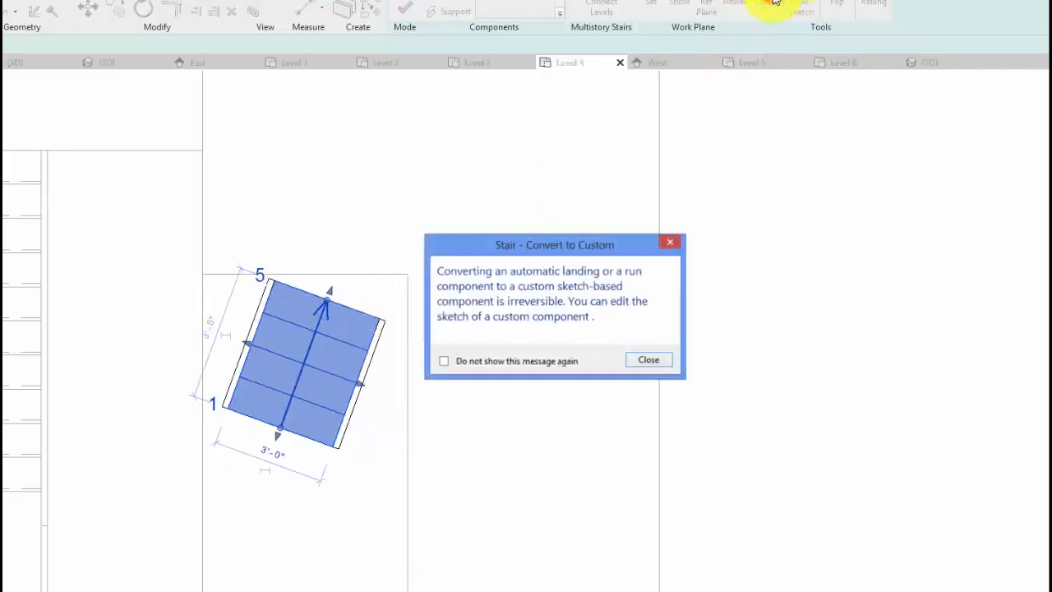
click(644, 360)
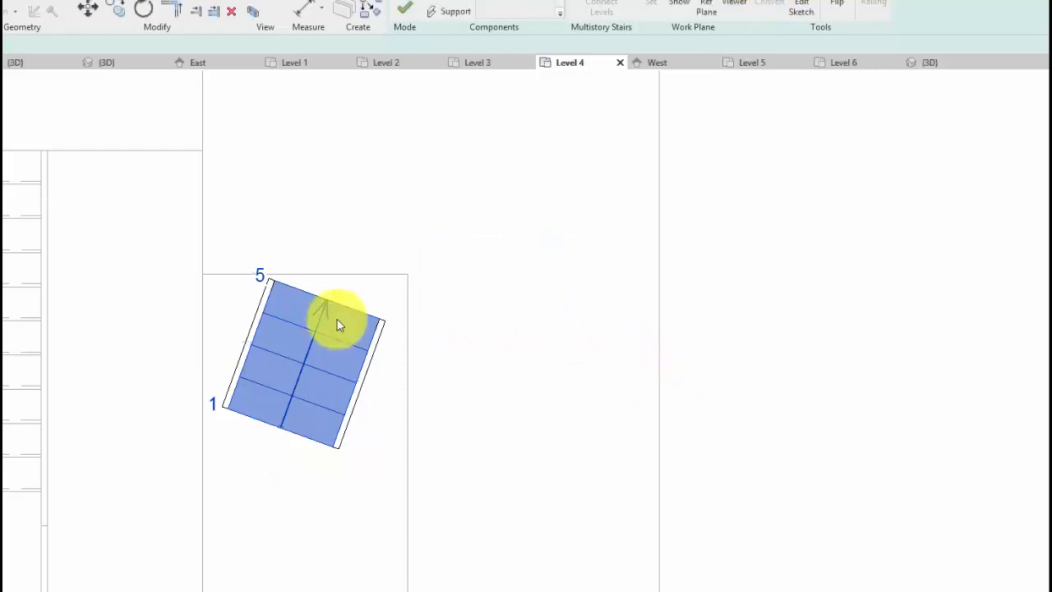
click(793, 14)
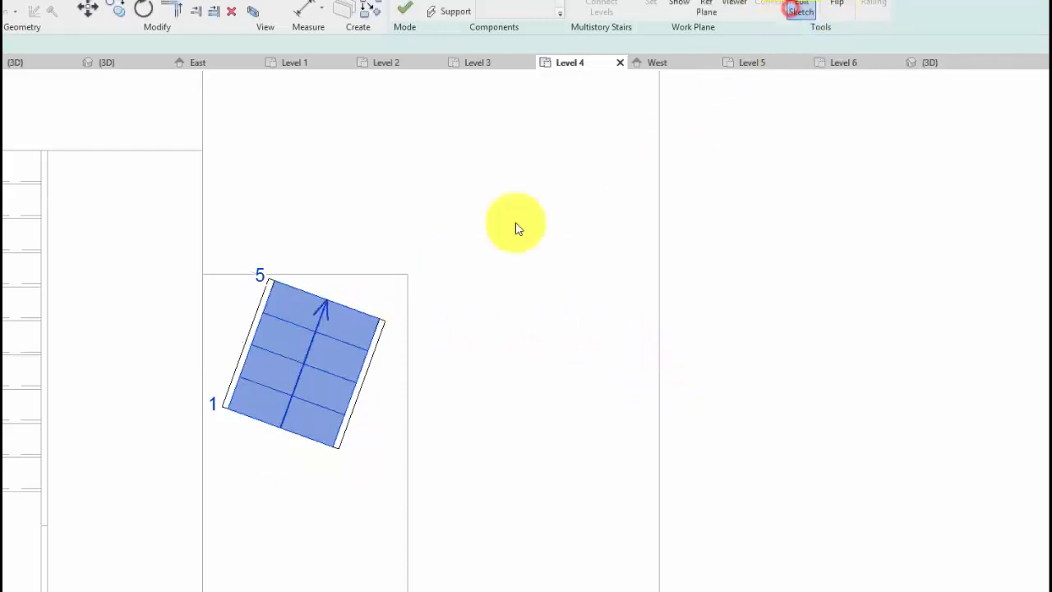
Stretch both ends of the top riser onto the opening's upper floor edge, making it about 3'-2" long
click(355, 313)
scroll(351, 306, up, 3)
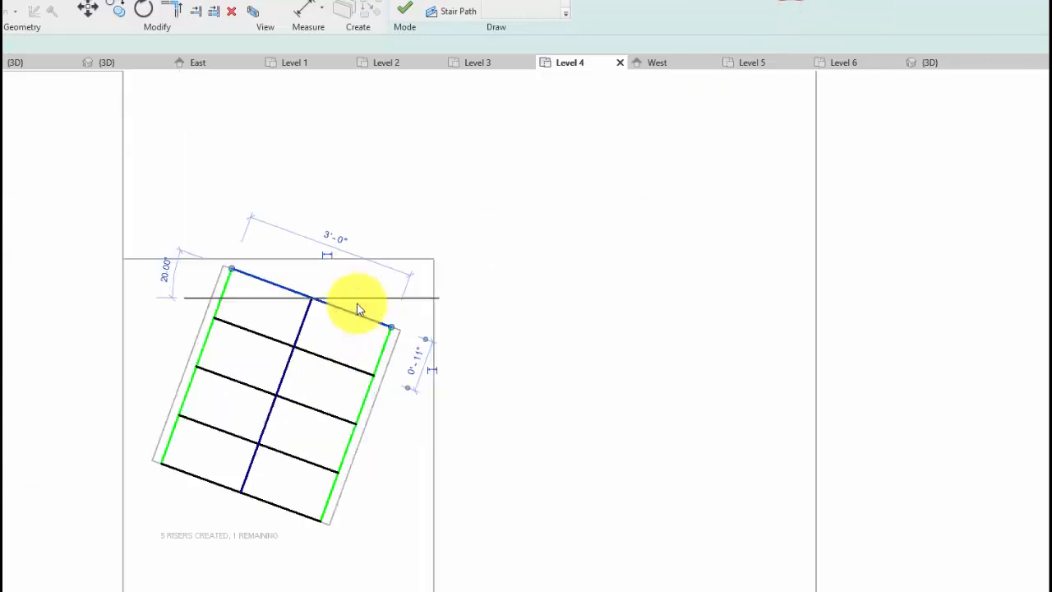
mouse_move(411, 342)
mouse_down()
mouse_move(436, 228)
mouse_move(433, 237)
mouse_move(448, 238)
mouse_up()
drag(167, 251, 171, 235)
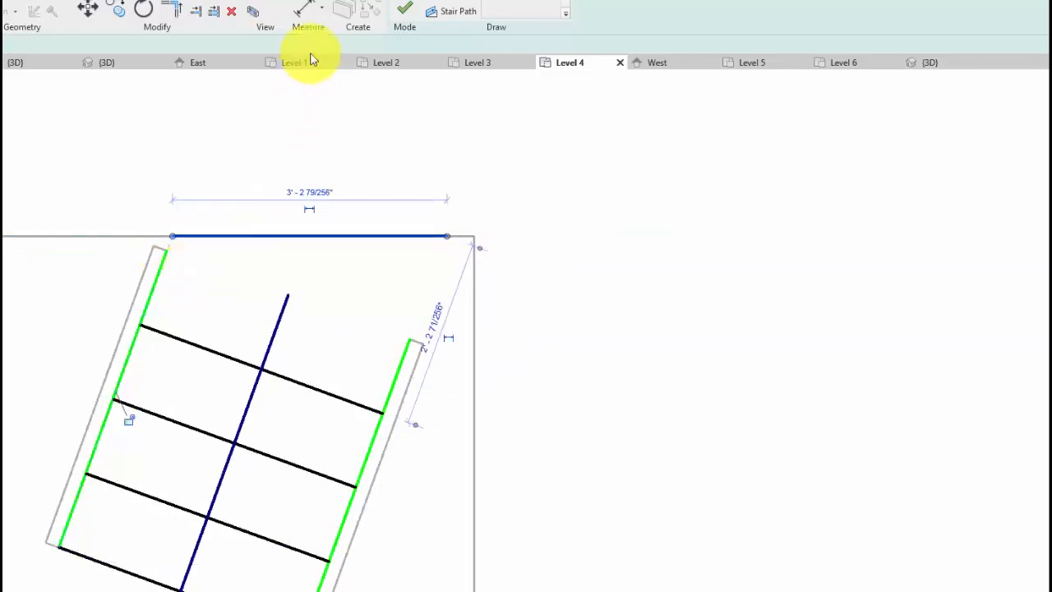
Extend both run boundary lines to the opening's upper floor edge so they meet the top riser's ends
click(196, 18)
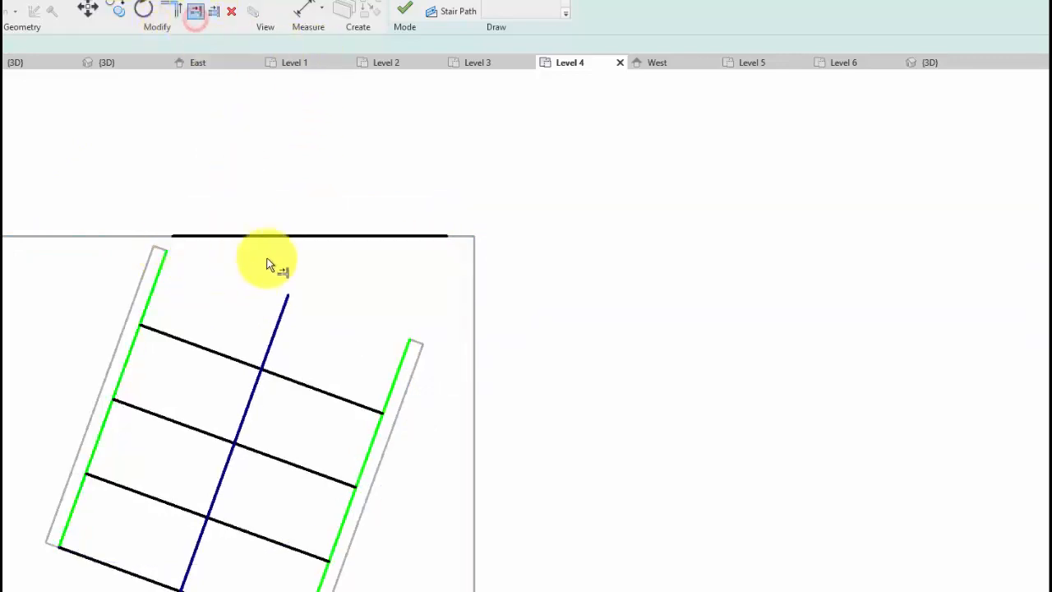
click(277, 235)
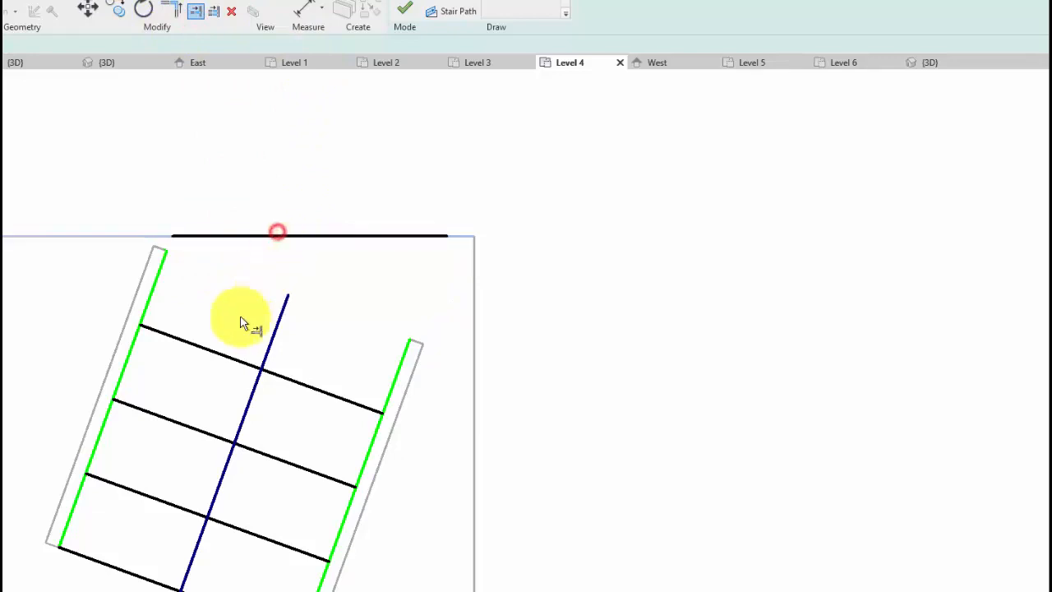
click(167, 269)
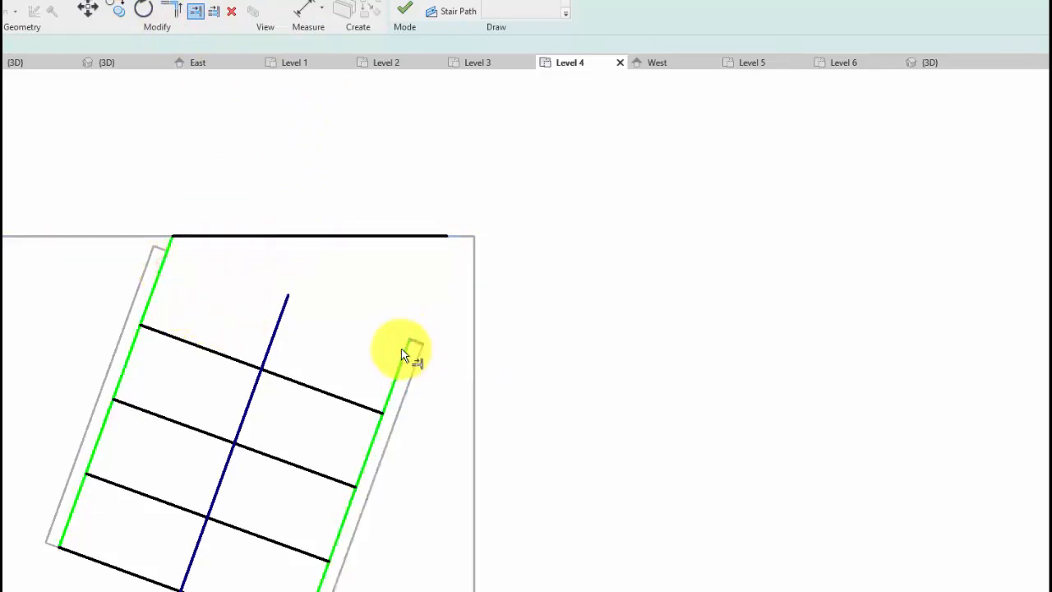
scroll(411, 346, up, 3)
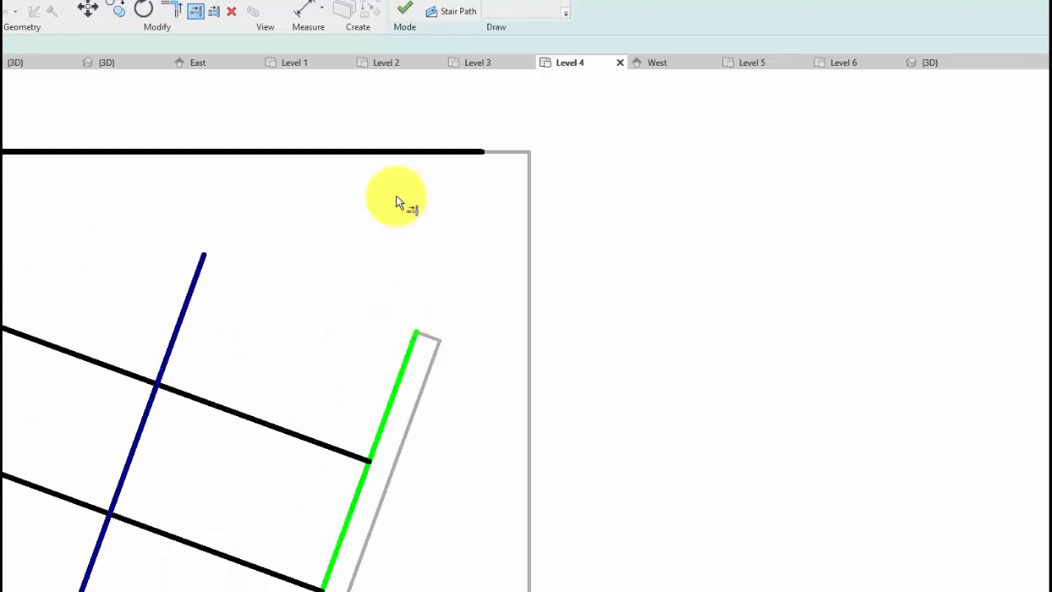
click(380, 152)
click(416, 348)
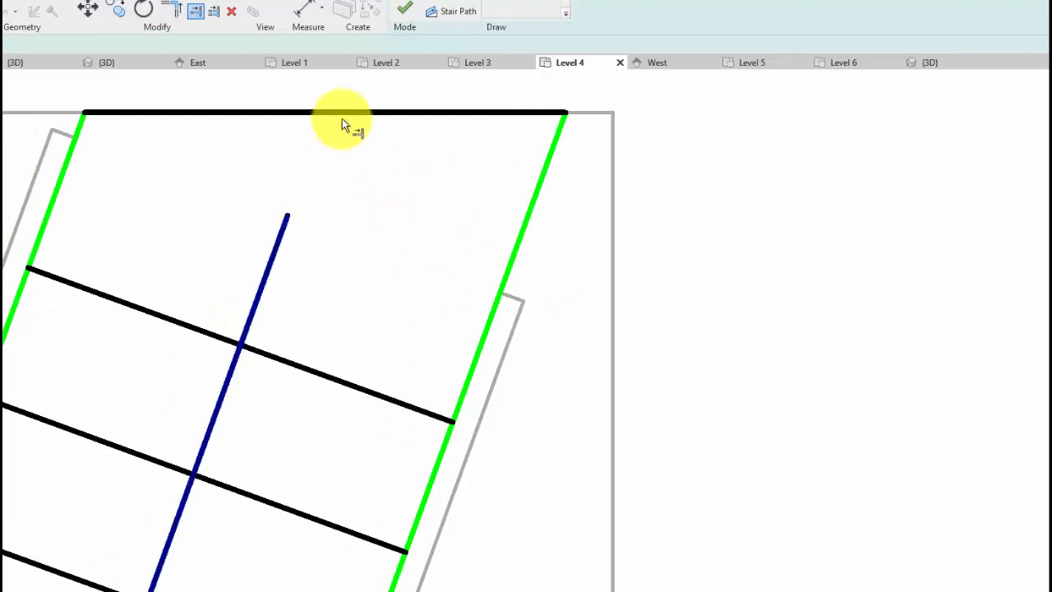
Extend the stair path to the top riser and finish the run sketch
click(343, 115)
click(288, 223)
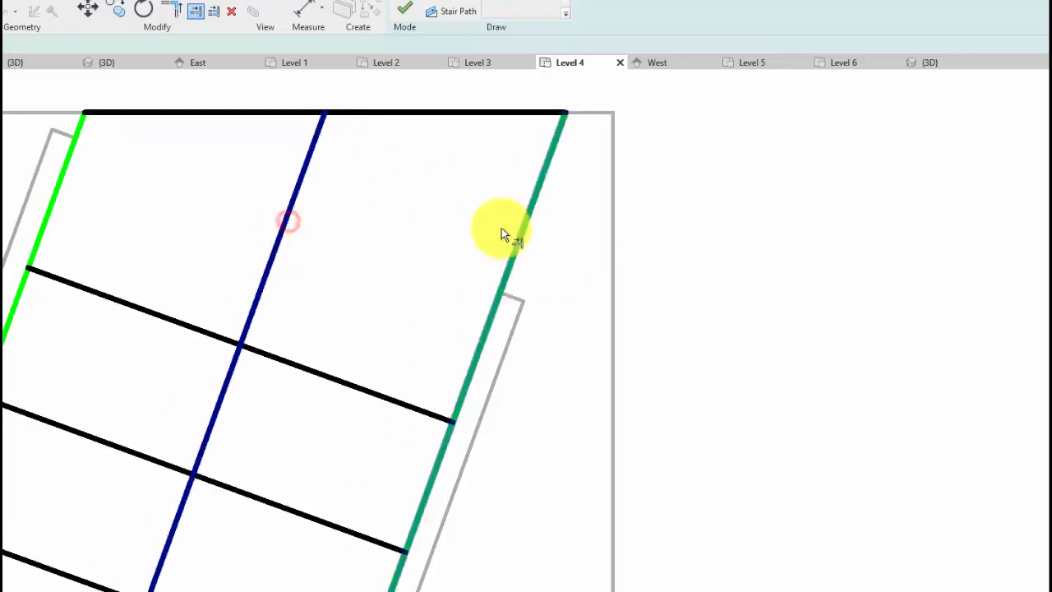
middle_drag(499, 227, 507, 266)
click(410, 18)
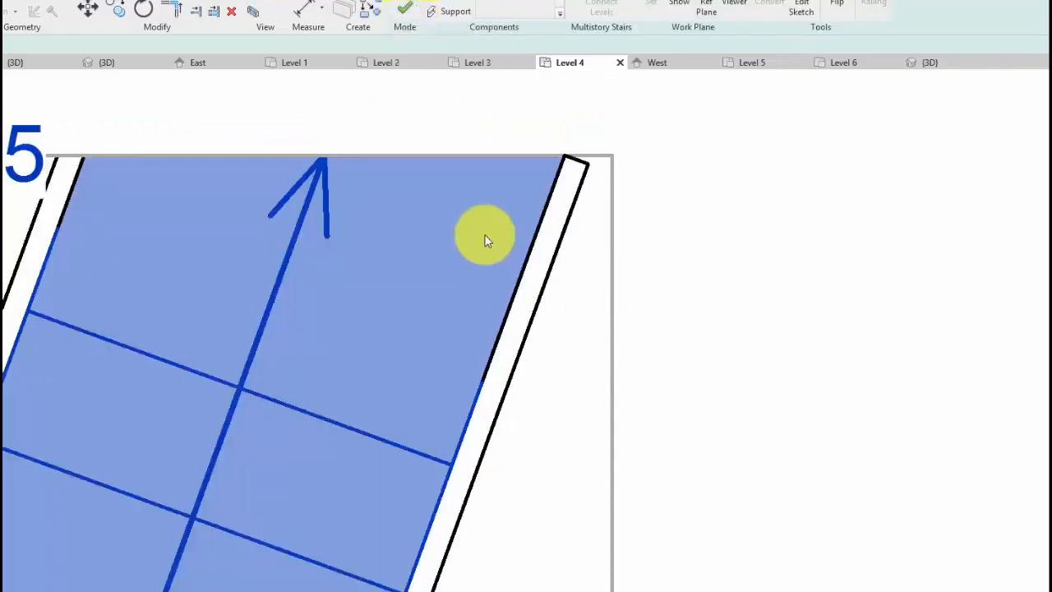
Examine the angled stair against the floor opening in the 3D view and finish the stair edit
scroll(485, 236, down, 2)
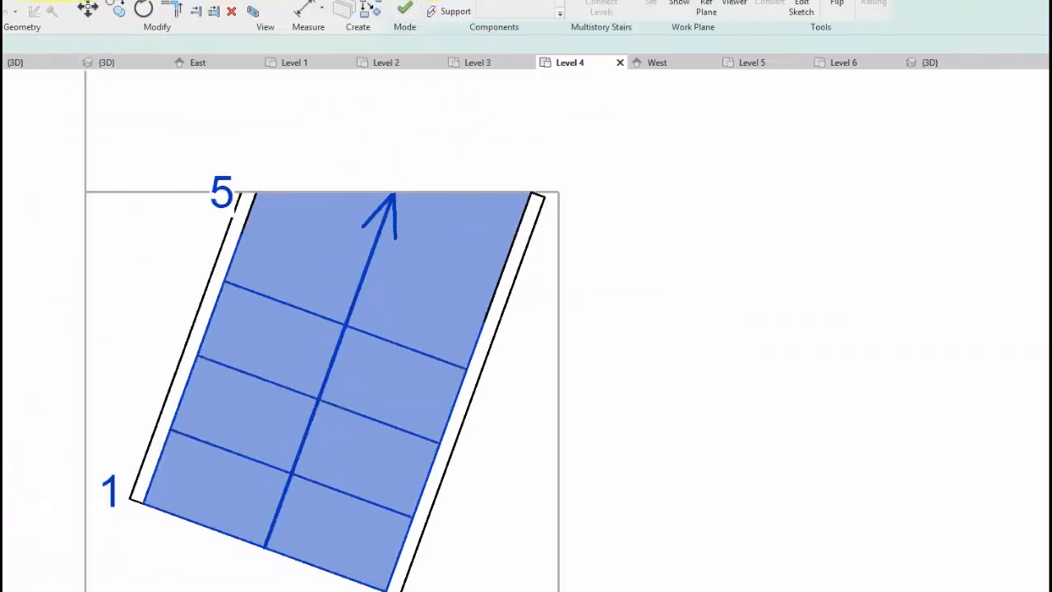
click(107, 63)
mouse_move(482, 265)
middle_down()
mouse_move(458, 367)
mouse_move(442, 588)
mouse_move(502, 267)
middle_up()
scroll(512, 358, up, 5)
middle_drag(540, 405, 569, 452)
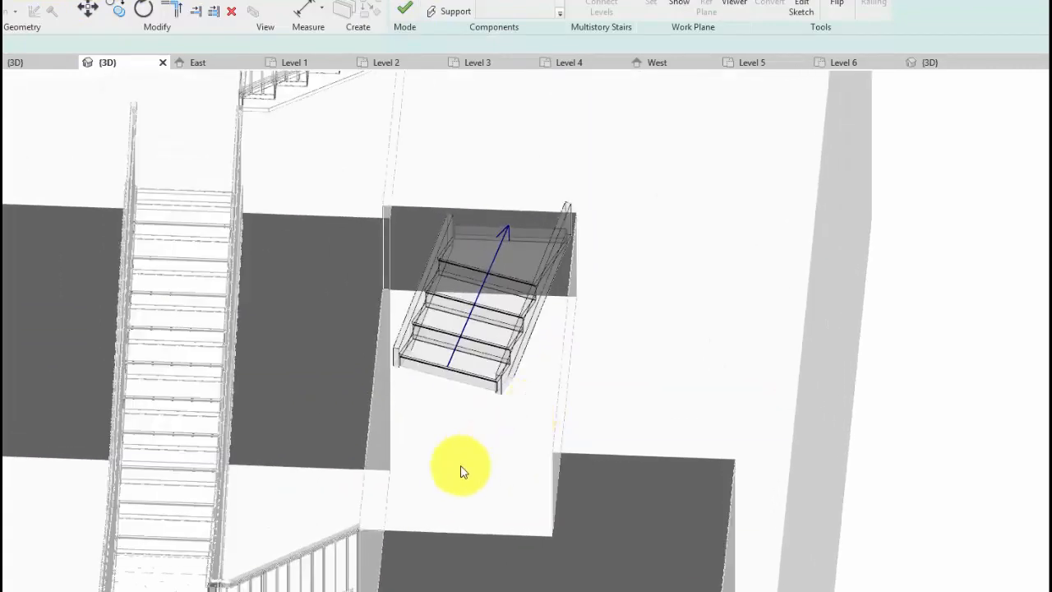
shift+middle_drag(460, 480, 662, 510)
middle_drag(690, 437, 476, 235)
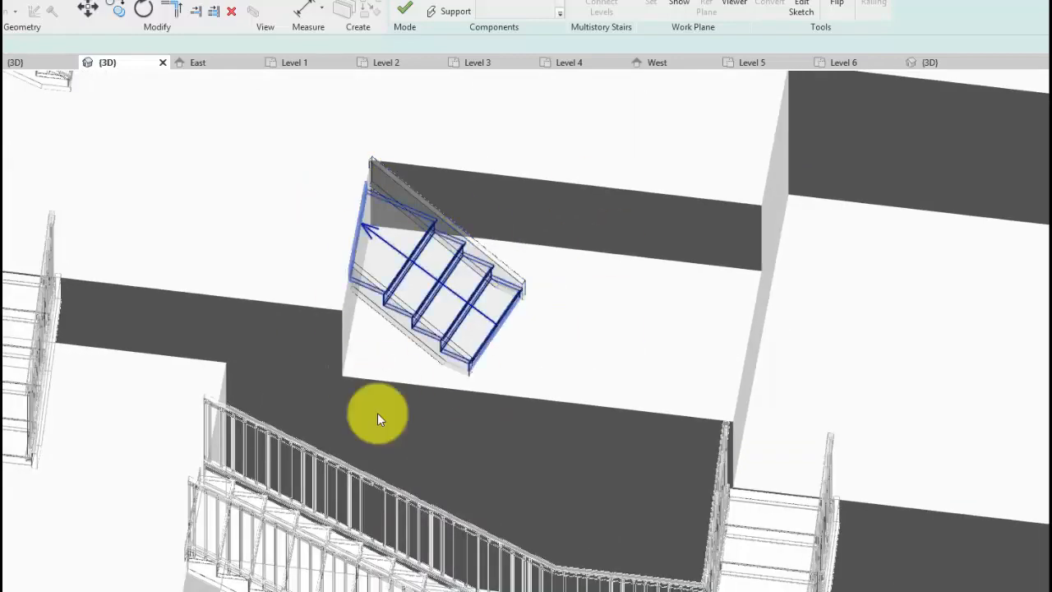
shift+middle_drag(615, 481, 400, 232)
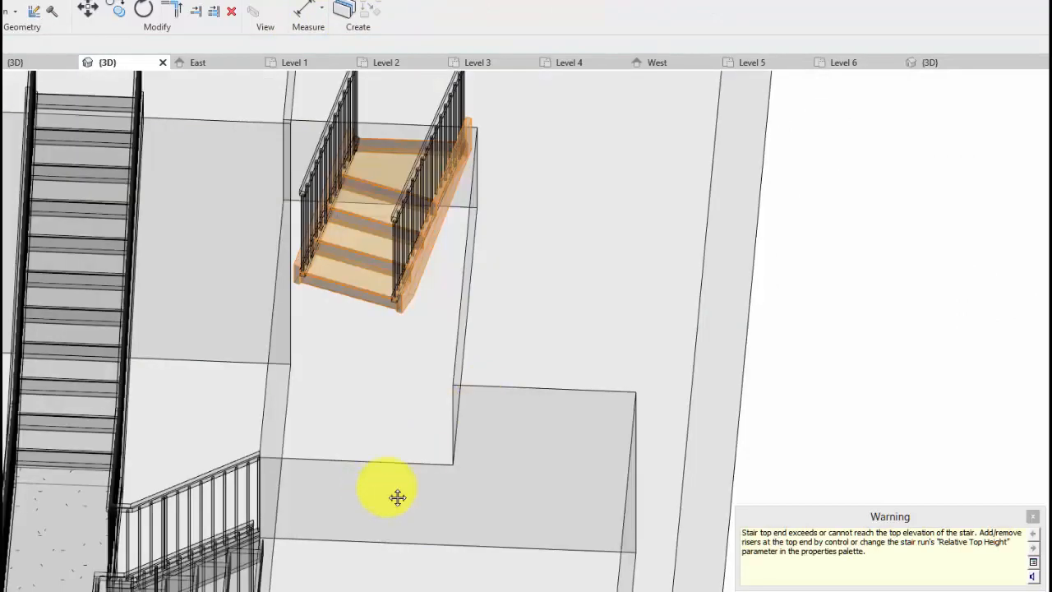
middle_drag(389, 489, 595, 377)
middle_drag(504, 485, 627, 380)
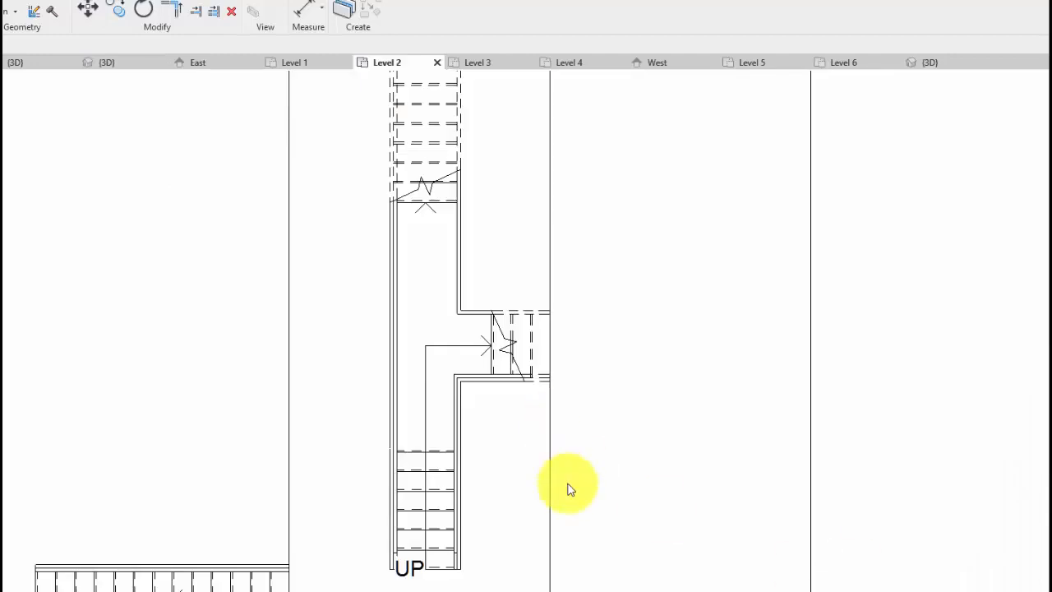
On the Level 2 plan, start editing the stair with the T-shaped landing
scroll(543, 418, down, 2)
middle_drag(547, 408, 507, 451)
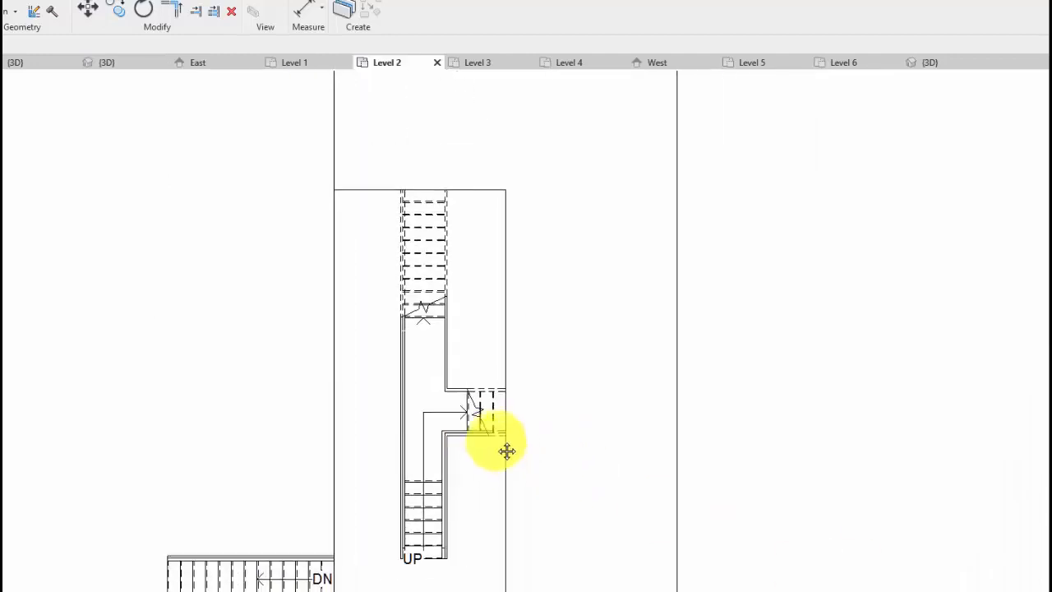
scroll(475, 440, up, 1)
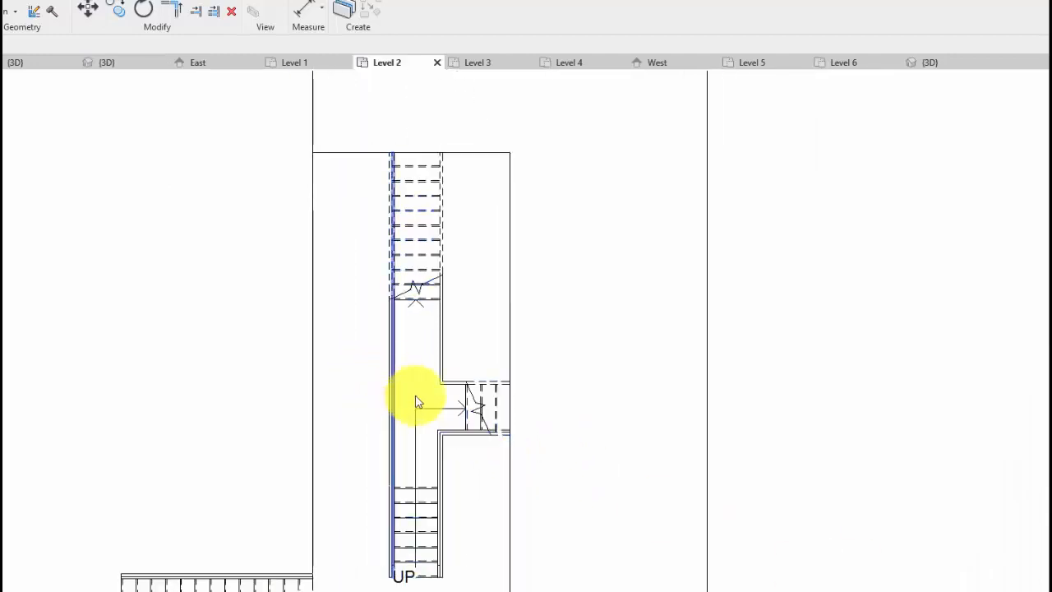
click(483, 419)
middle_drag(535, 434, 452, 417)
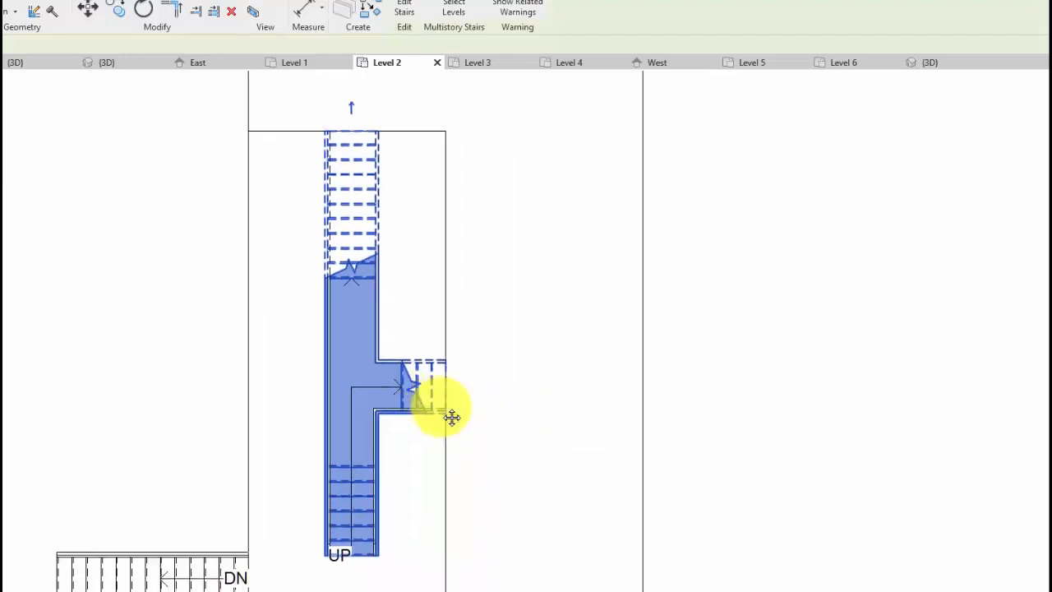
scroll(452, 418, up, 1)
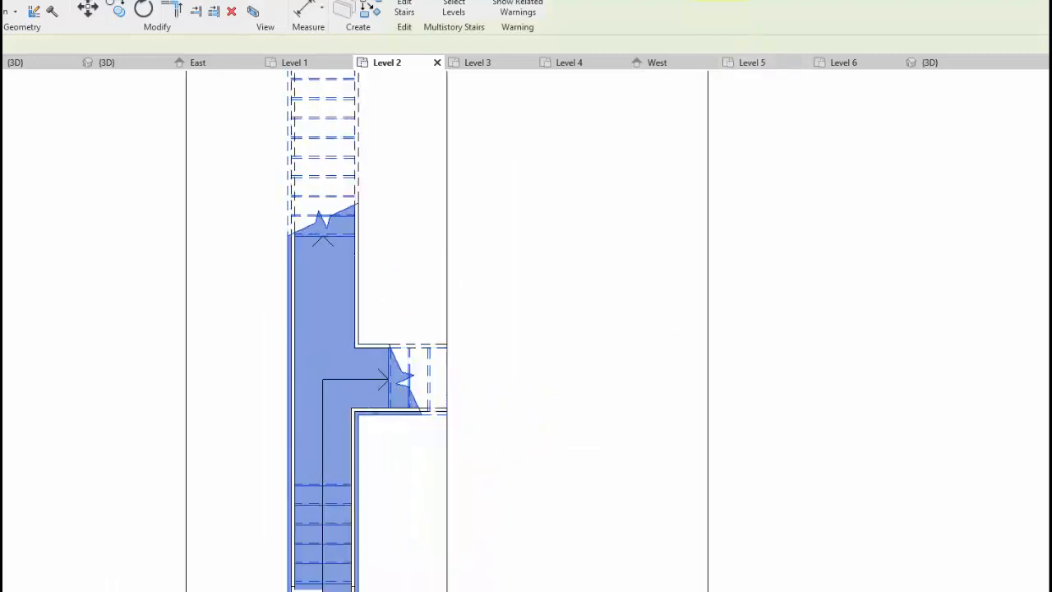
click(395, 16)
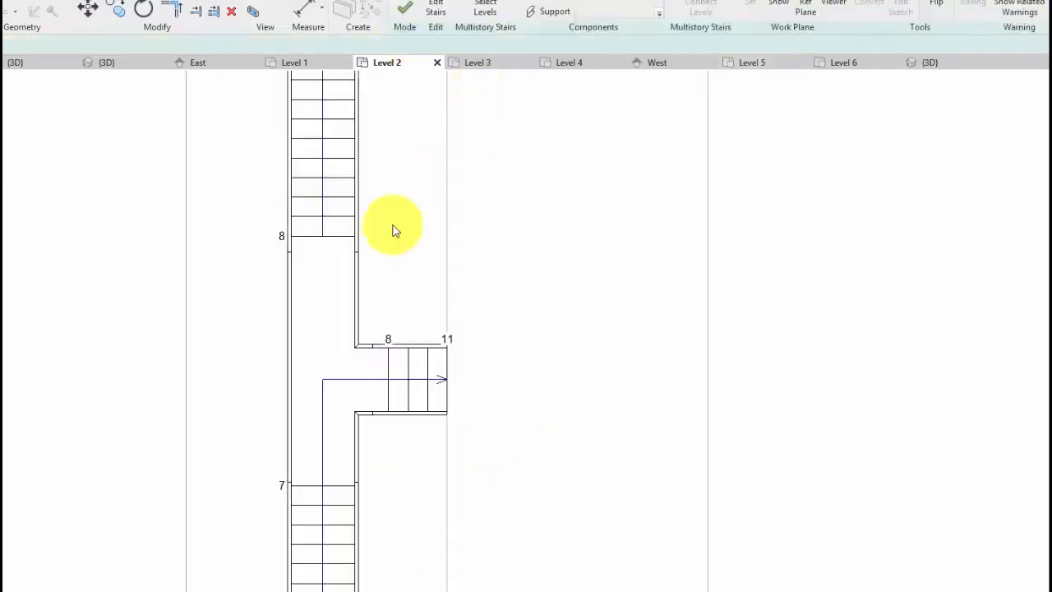
Open the T-shaped landing's sketch and delete its long straight boundary line opposite the side run
click(290, 289)
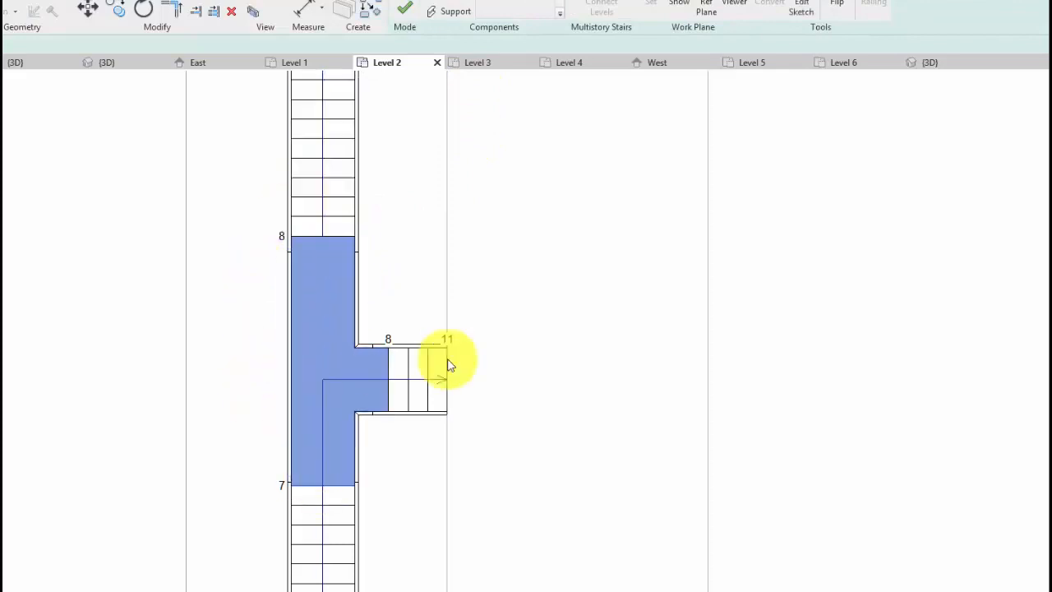
click(806, 8)
middle_drag(479, 345, 625, 336)
scroll(625, 336, up, 2)
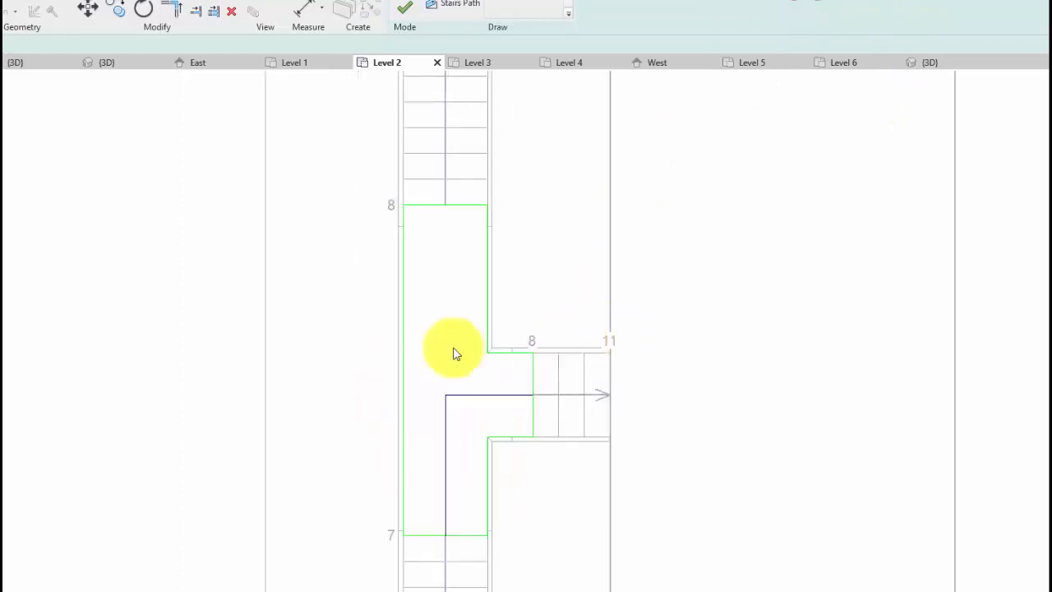
click(403, 329)
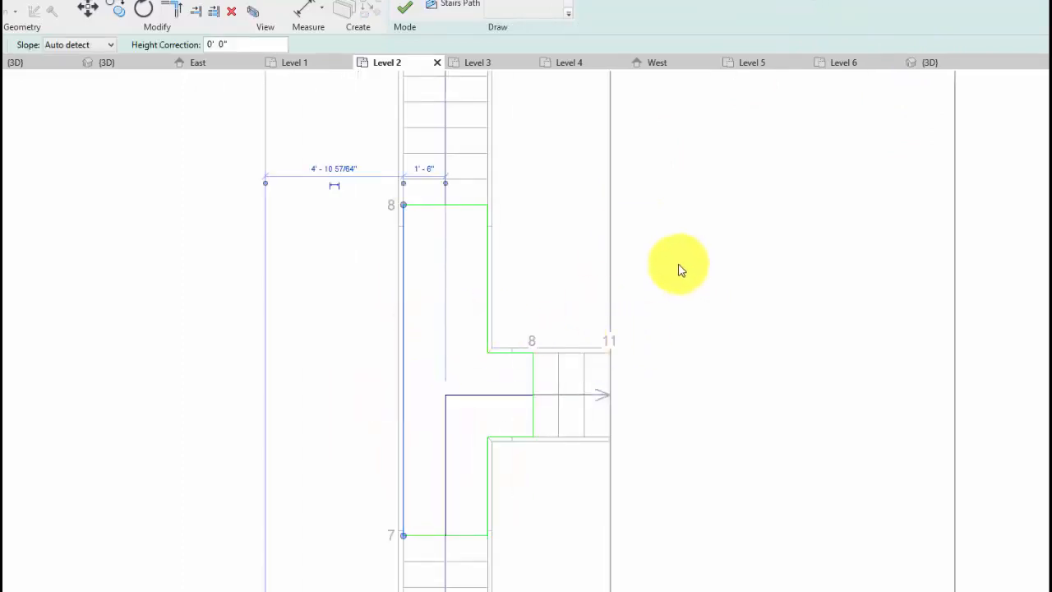
key(Delete)
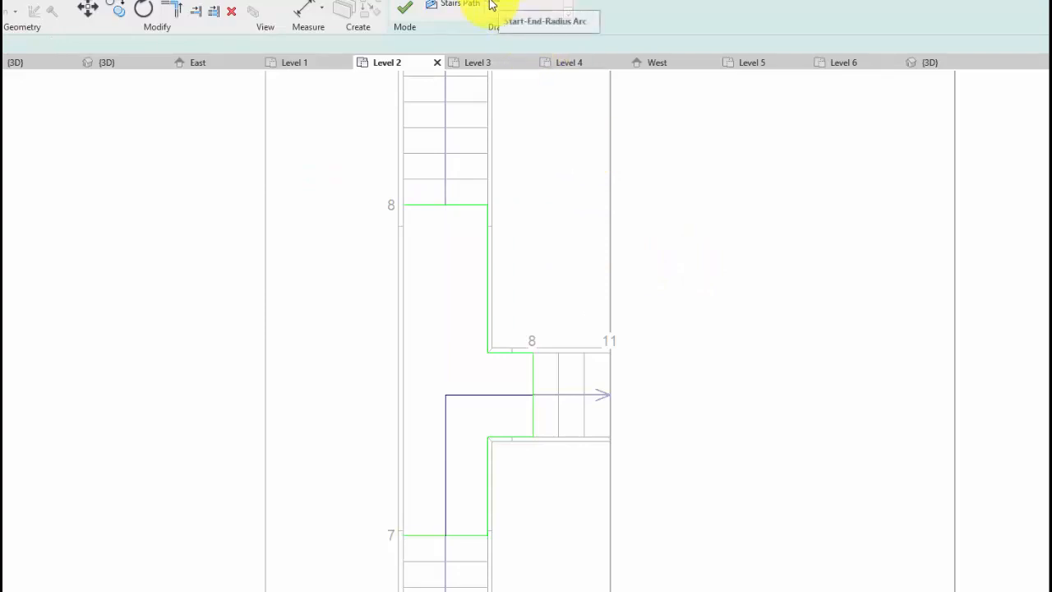
Close the T-shaped landing's open boundary with an outward start-end-radius arc of about 7'-3" radius between the ends of the two runs
click(491, 4)
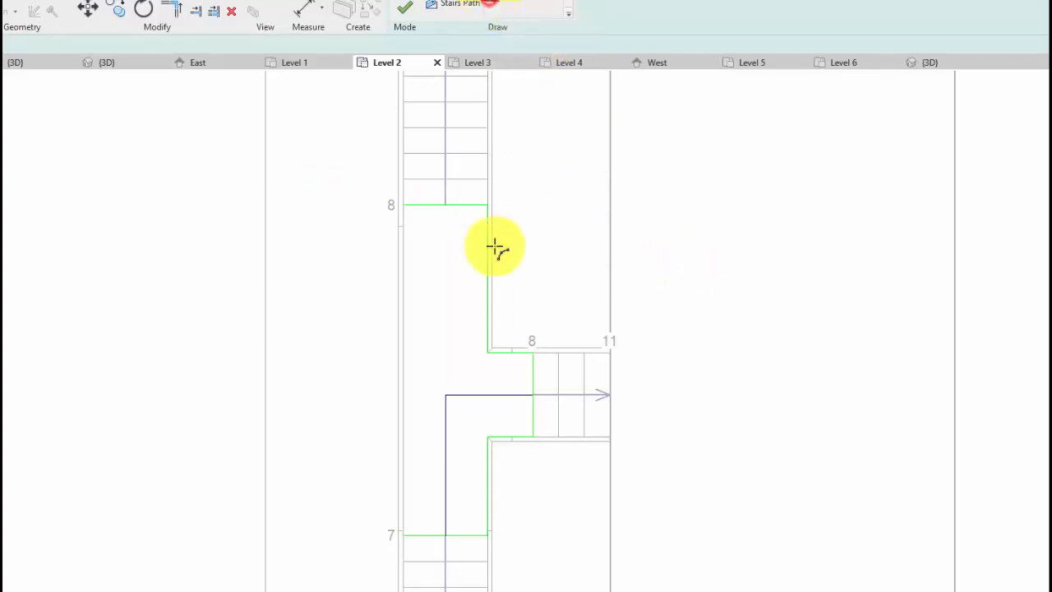
click(404, 205)
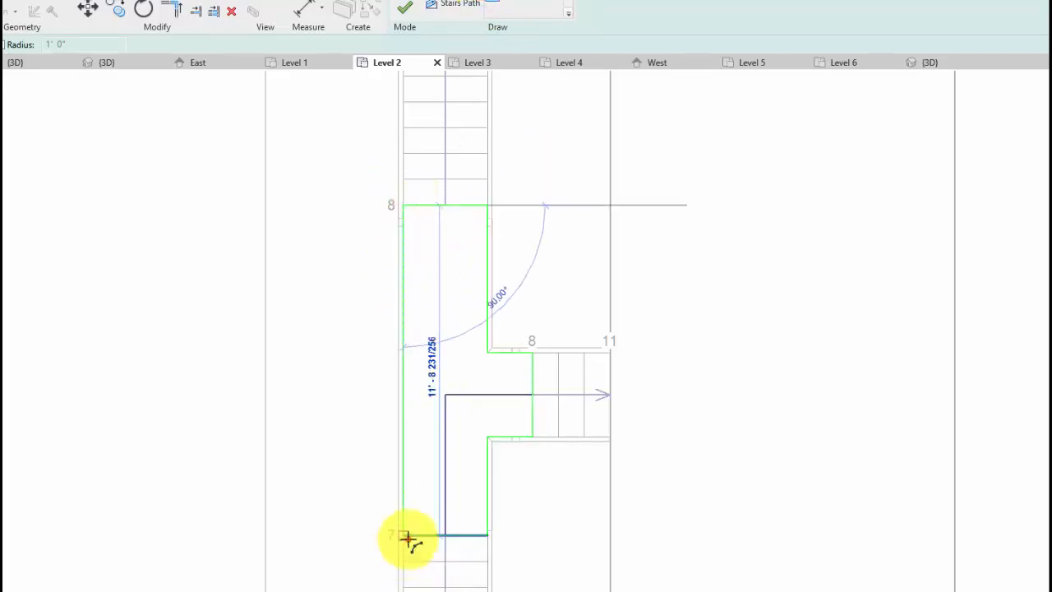
click(406, 537)
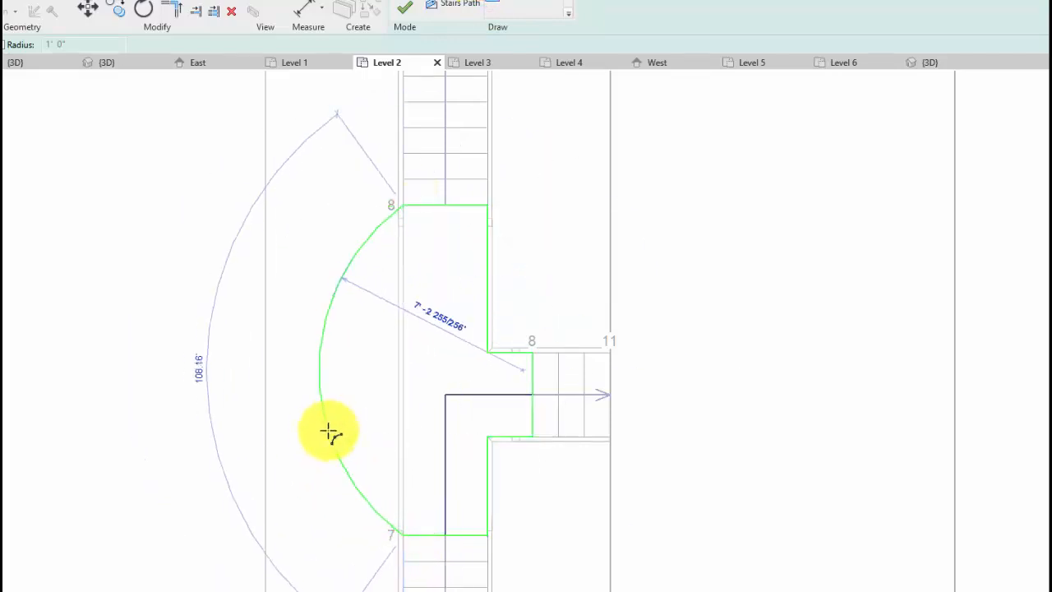
click(328, 431)
middle_drag(742, 347, 685, 303)
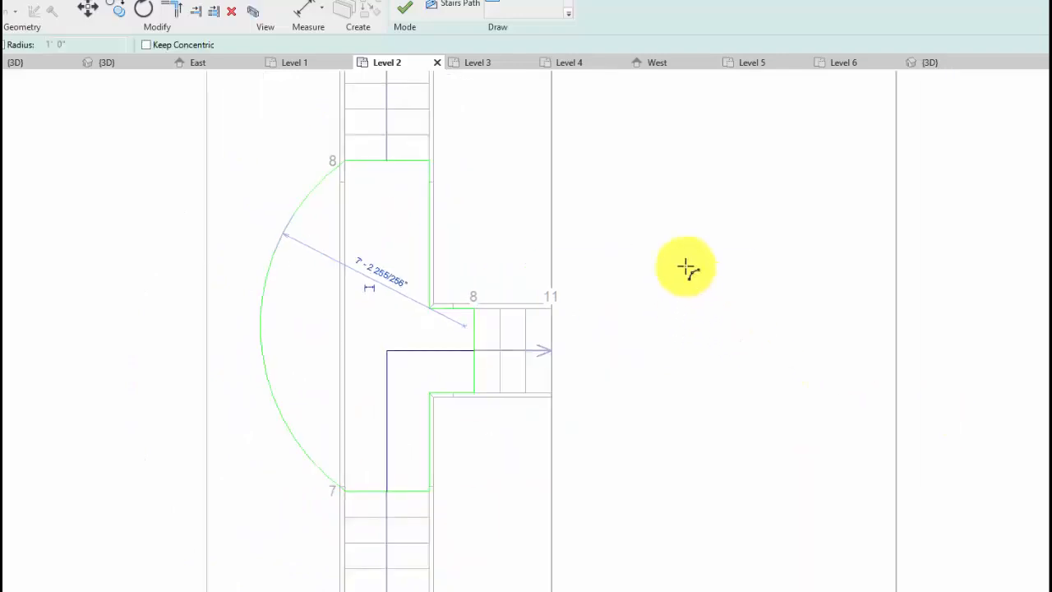
Finish the landing sketch and the stair edit, and examine the curved landing in the 3D view
click(405, 12)
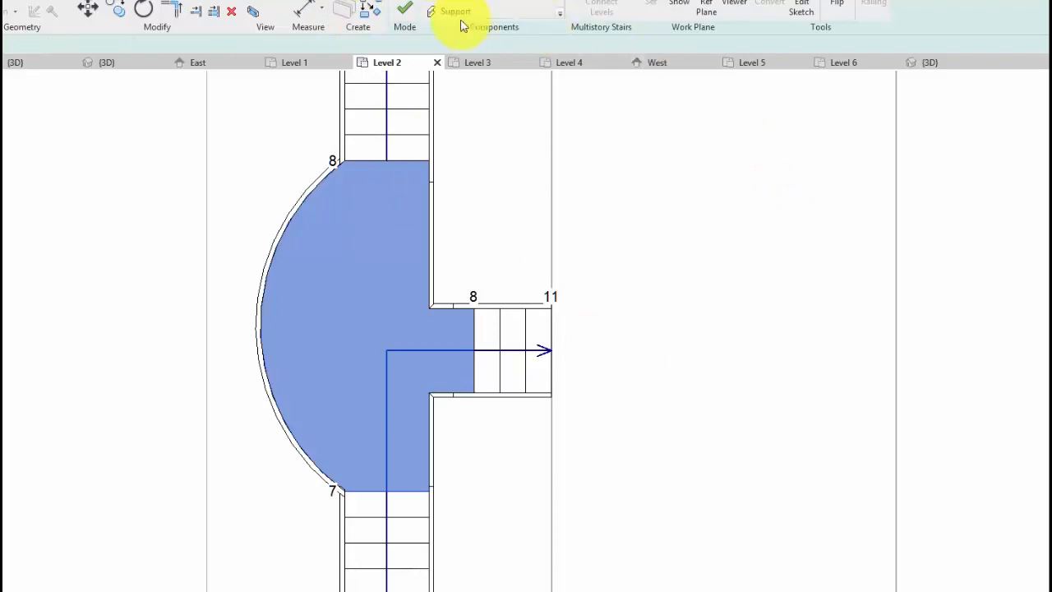
click(405, 13)
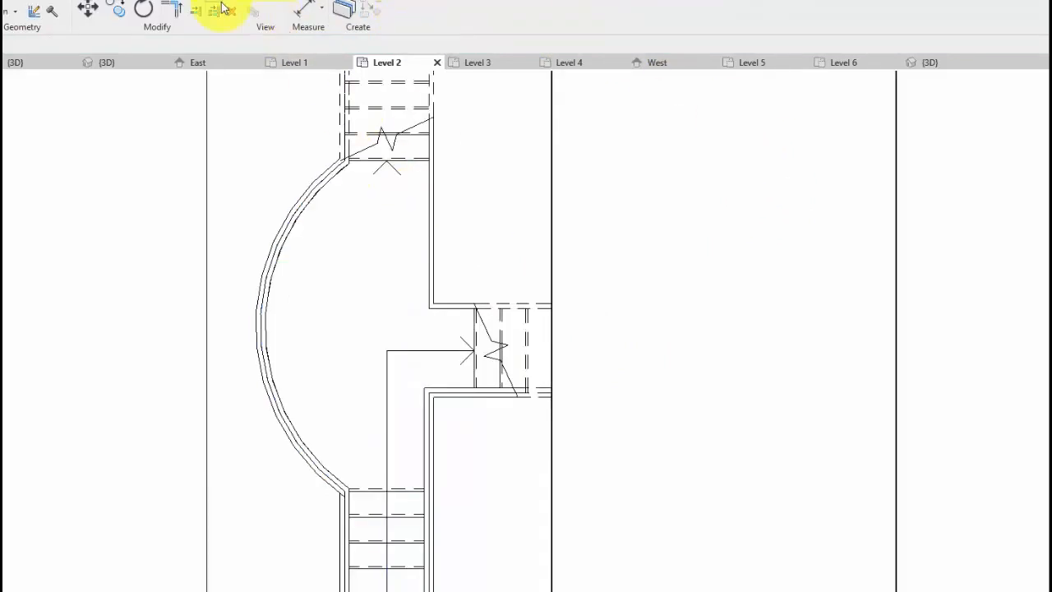
click(107, 63)
middle_drag(430, 244, 462, 148)
scroll(446, 207, down, 2)
shift+middle_drag(448, 516, 544, 559)
mouse_move(411, 361)
middle_down()
mouse_move(335, 347)
mouse_move(360, 461)
mouse_move(411, 524)
mouse_move(511, 549)
mouse_move(606, 482)
mouse_move(469, 411)
mouse_move(345, 400)
middle_up()
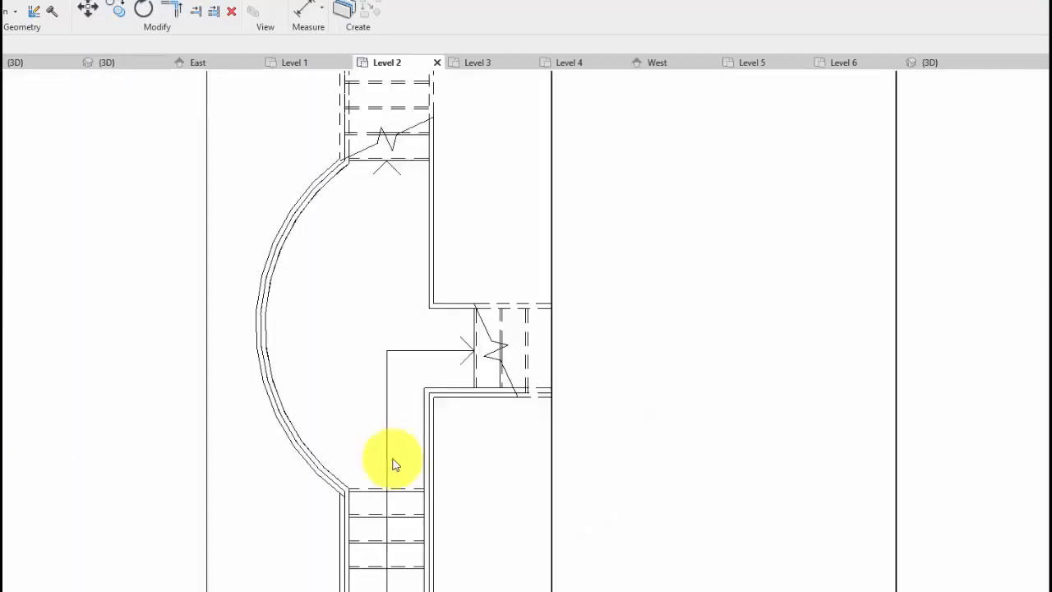
On the Level 2 plan, start editing the stair with the curved landing
middle_drag(393, 474, 370, 303)
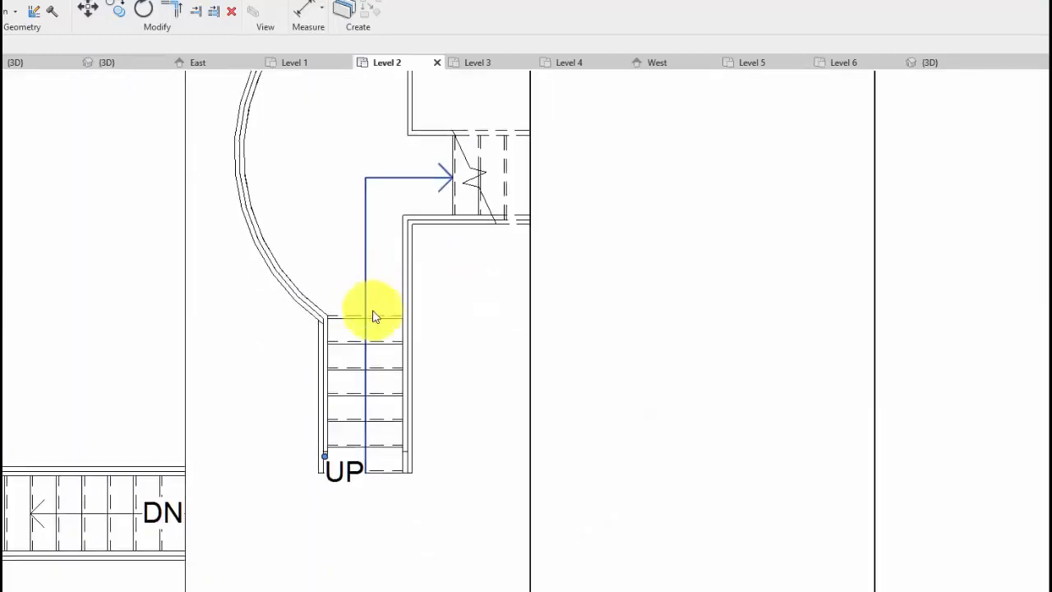
click(356, 320)
middle_drag(536, 324, 468, 265)
scroll(465, 280, down, 2)
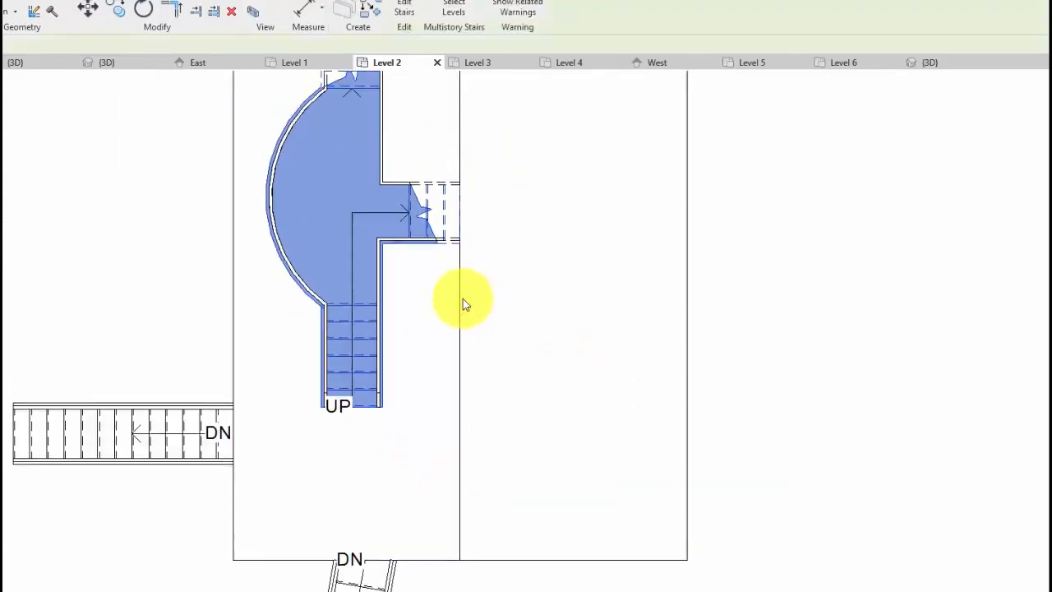
click(408, 23)
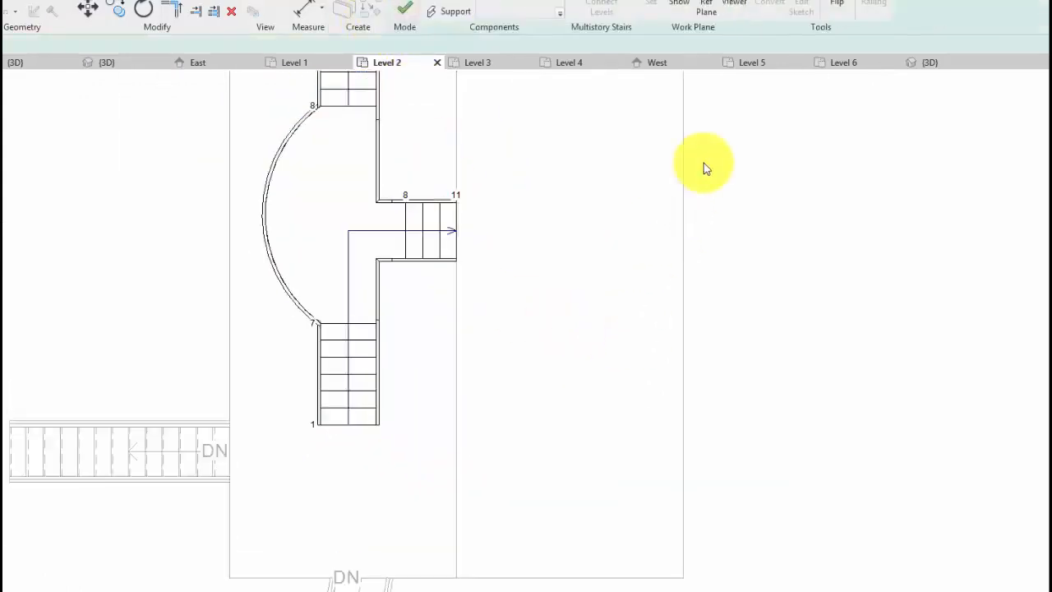
Convert the stair's lower run, risers 1 to 7, to a custom sketch-based component and open its sketch
click(360, 342)
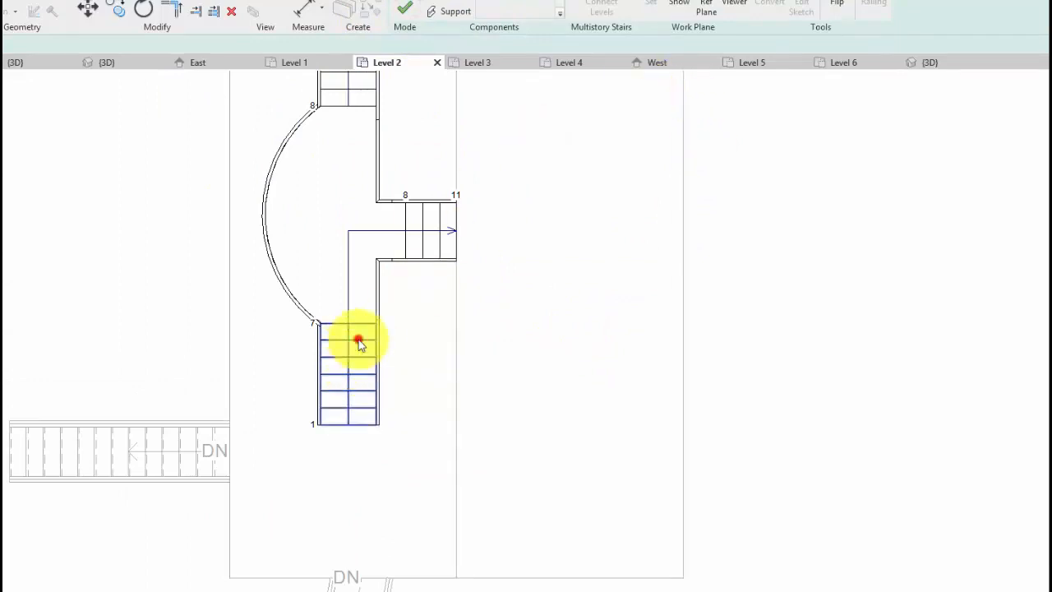
scroll(436, 360, up, 3)
middle_drag(399, 306, 458, 272)
scroll(448, 282, up, 1)
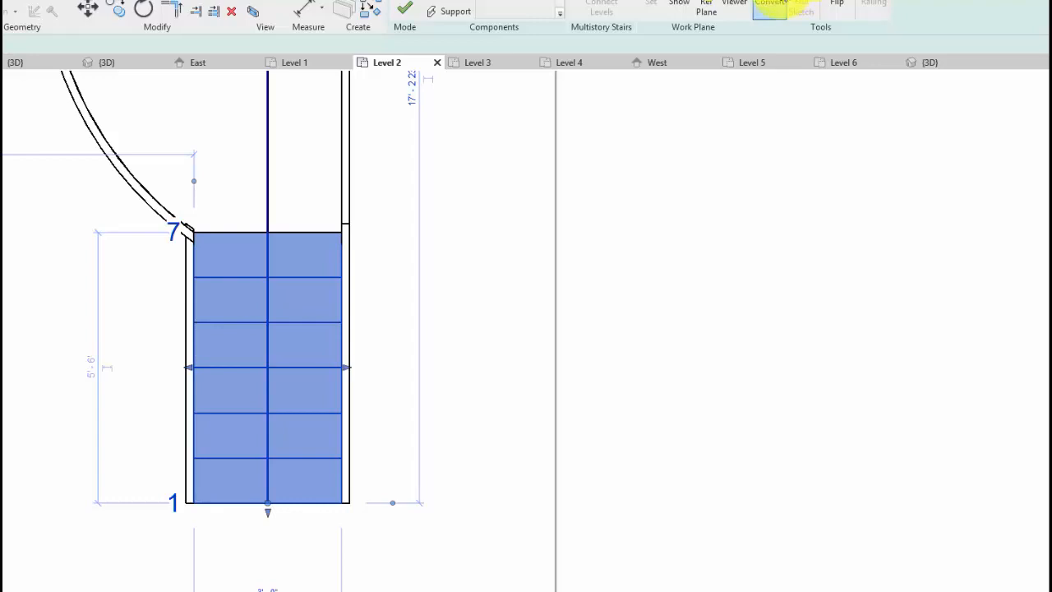
click(770, 5)
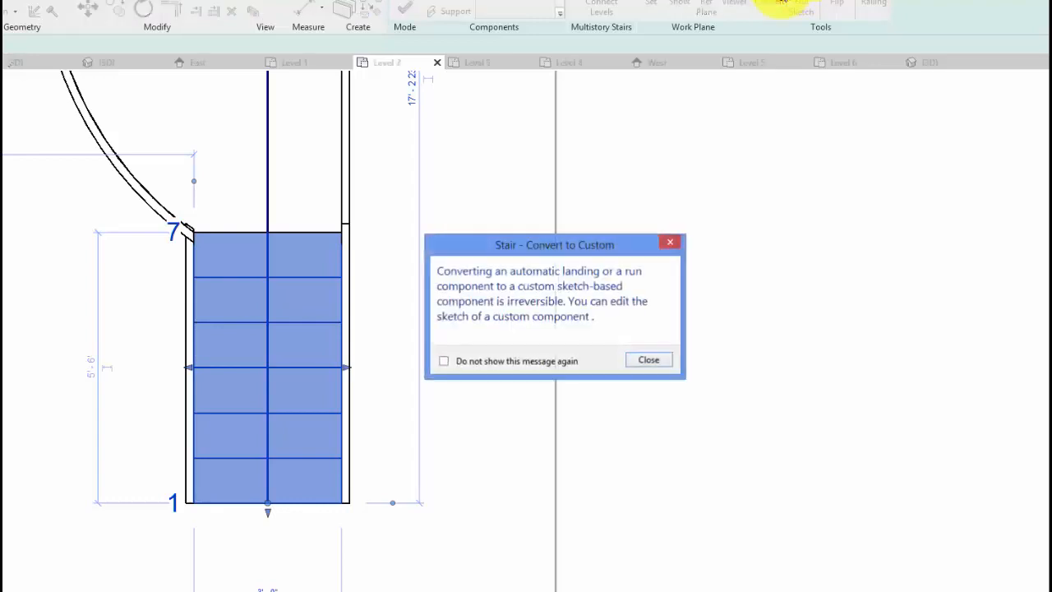
click(649, 360)
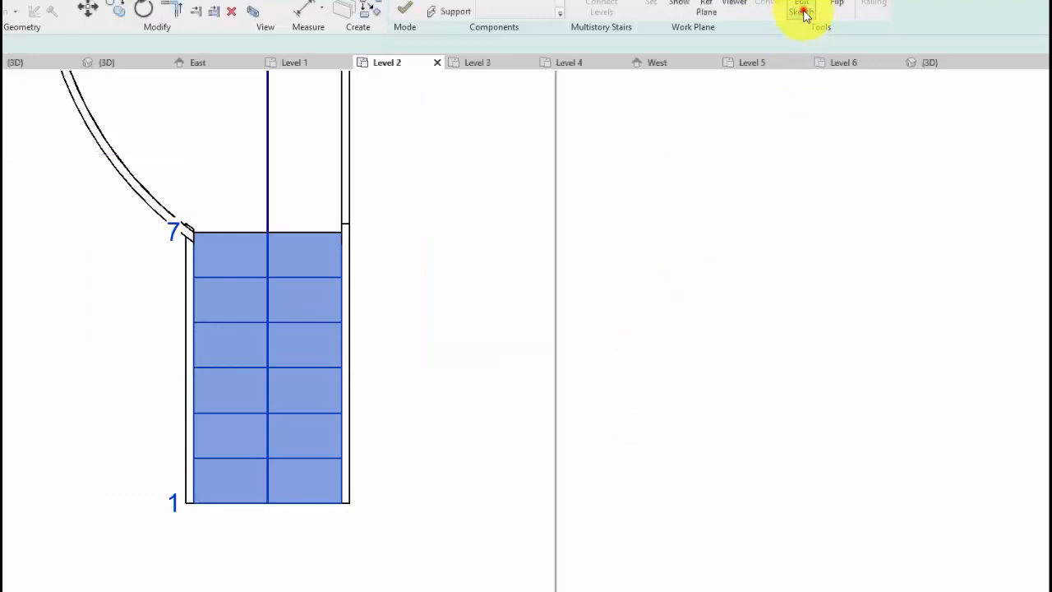
click(804, 15)
middle_drag(397, 327, 460, 230)
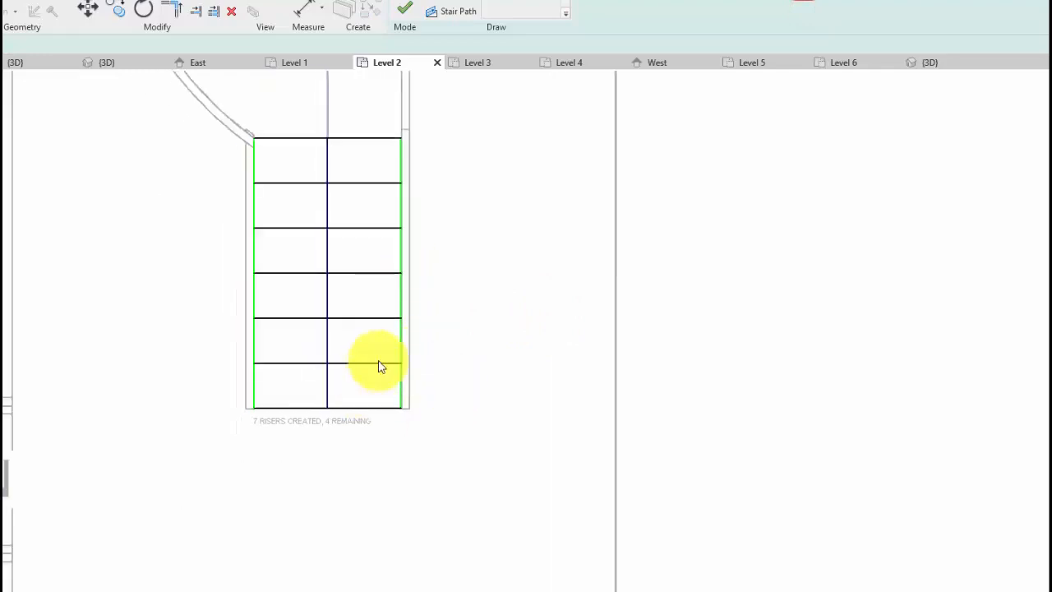
Draw an outward start-end-radius arc riser of about 1'-10 5/8" radius between the ends of the run's first riser
click(454, 6)
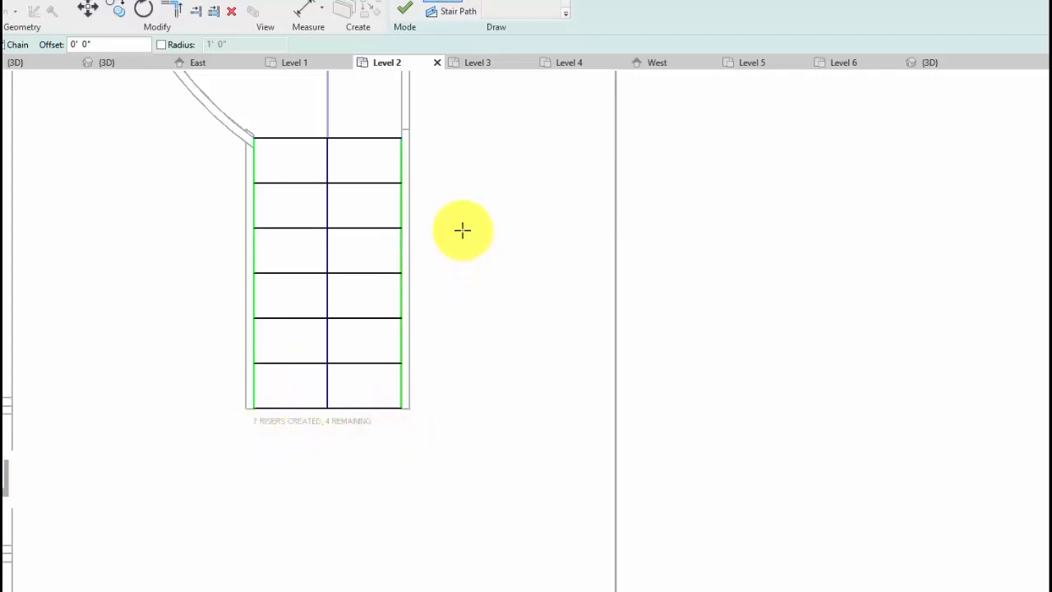
scroll(431, 377, up, 1)
scroll(431, 376, up, 2)
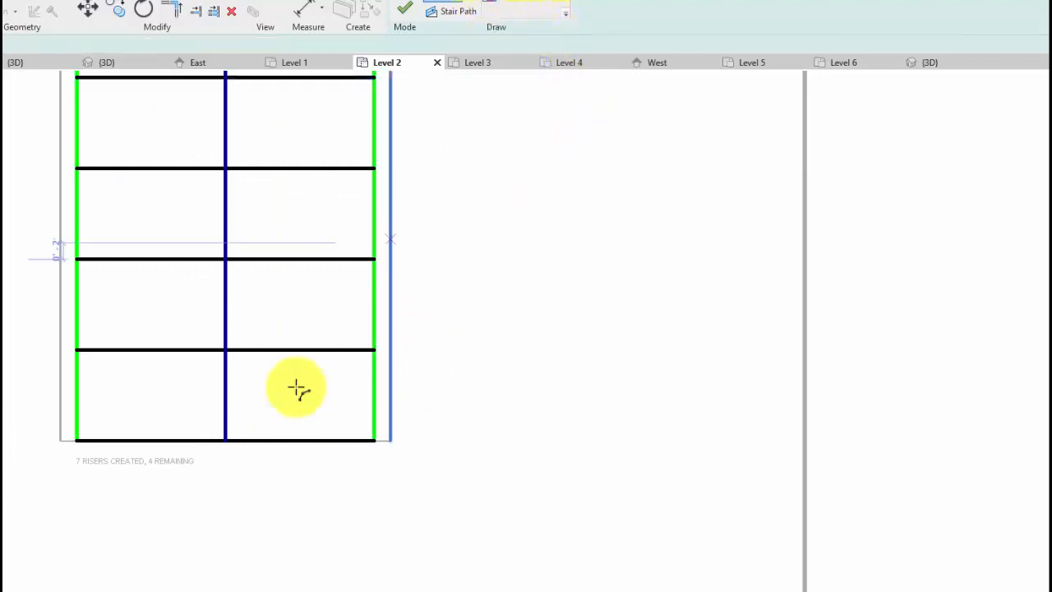
click(74, 440)
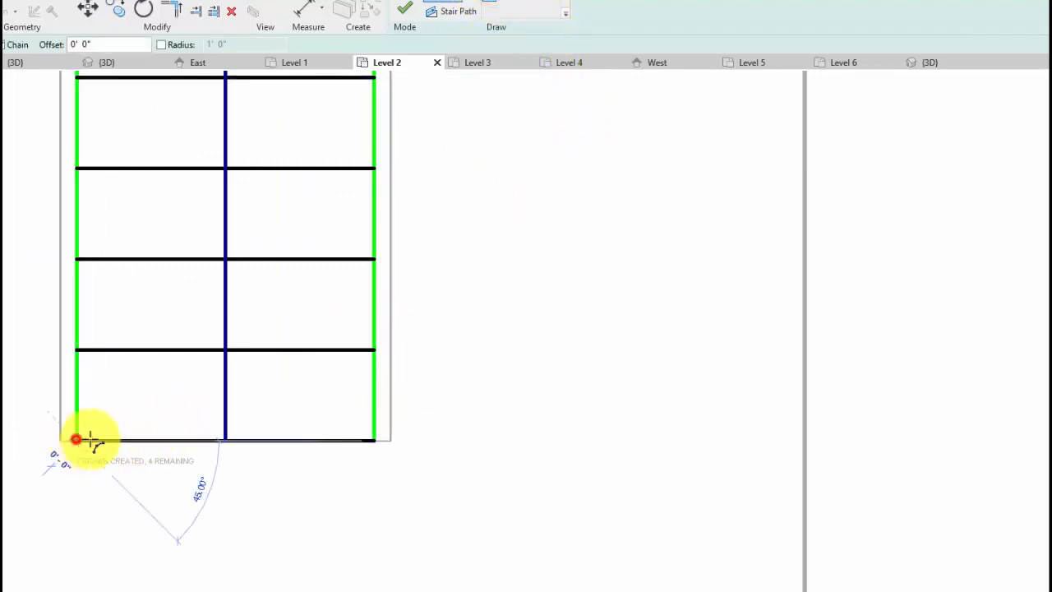
click(373, 440)
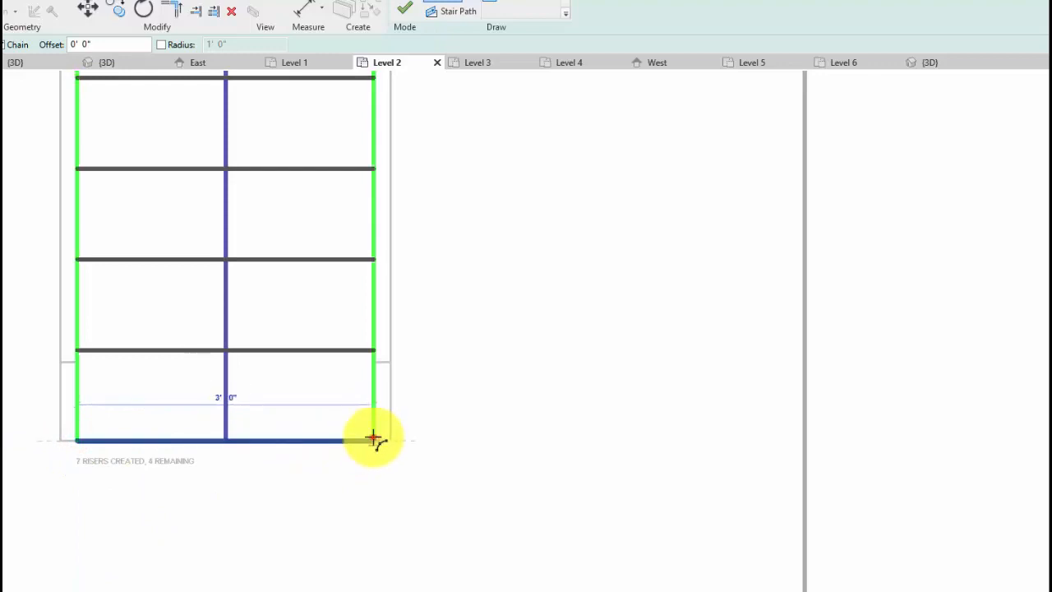
click(339, 477)
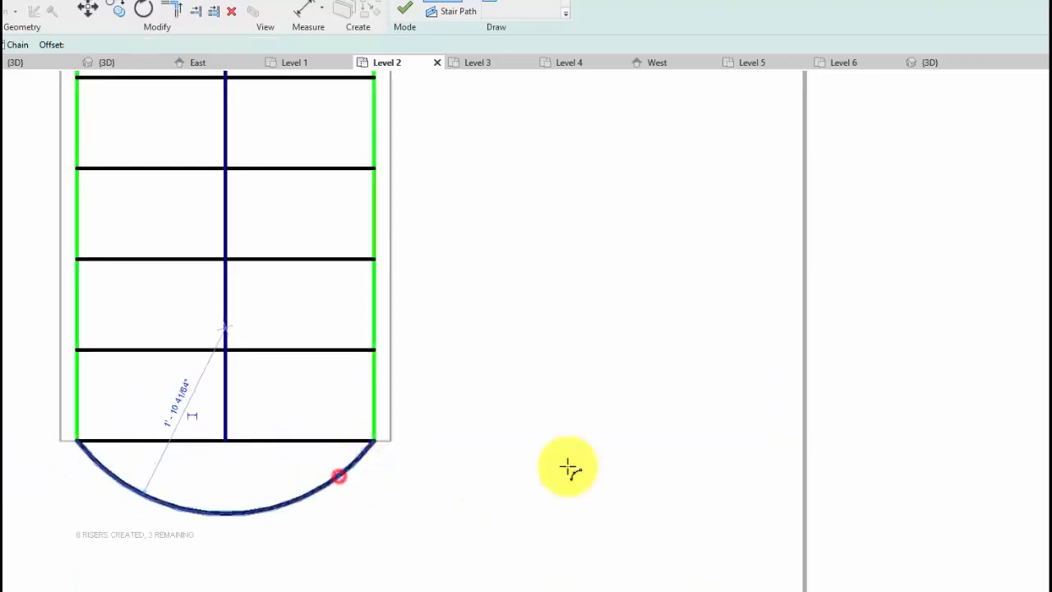
middle_drag(568, 468, 661, 417)
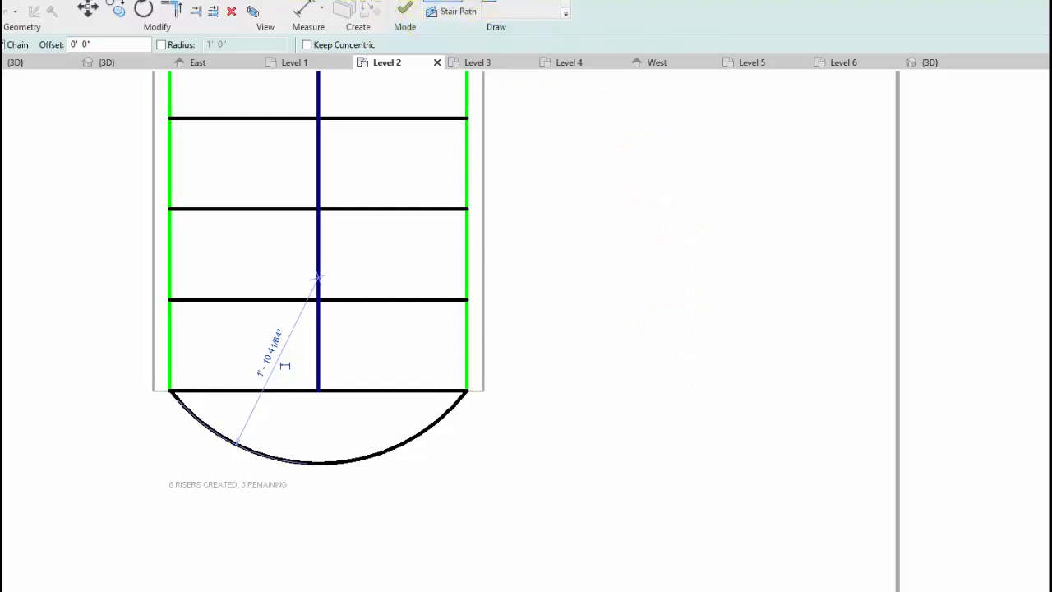
key(Escape)
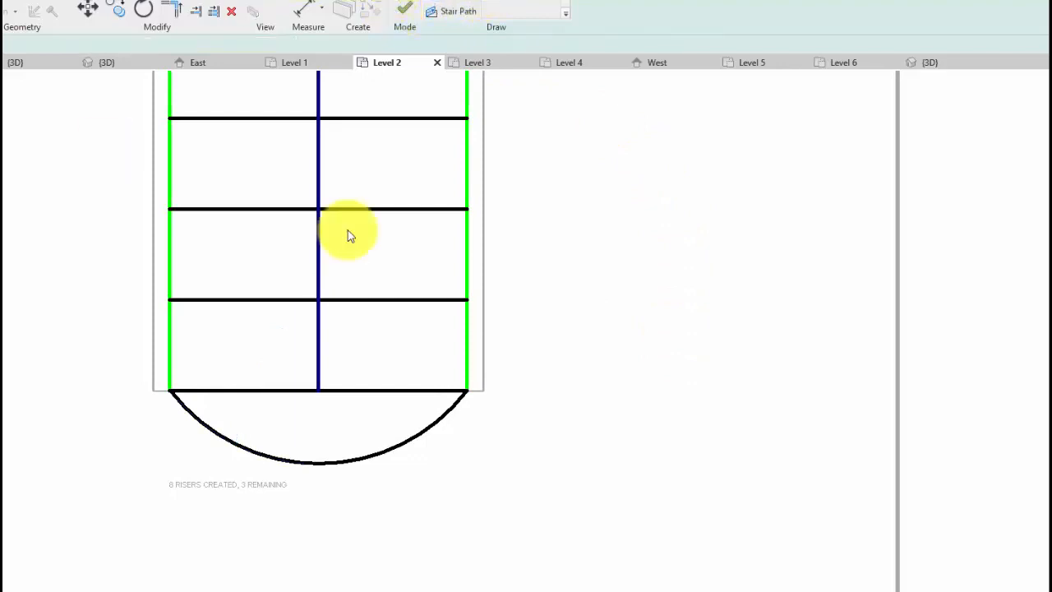
Delete the straight first riser and extend the stair path to the arc riser
click(287, 392)
key(Delete)
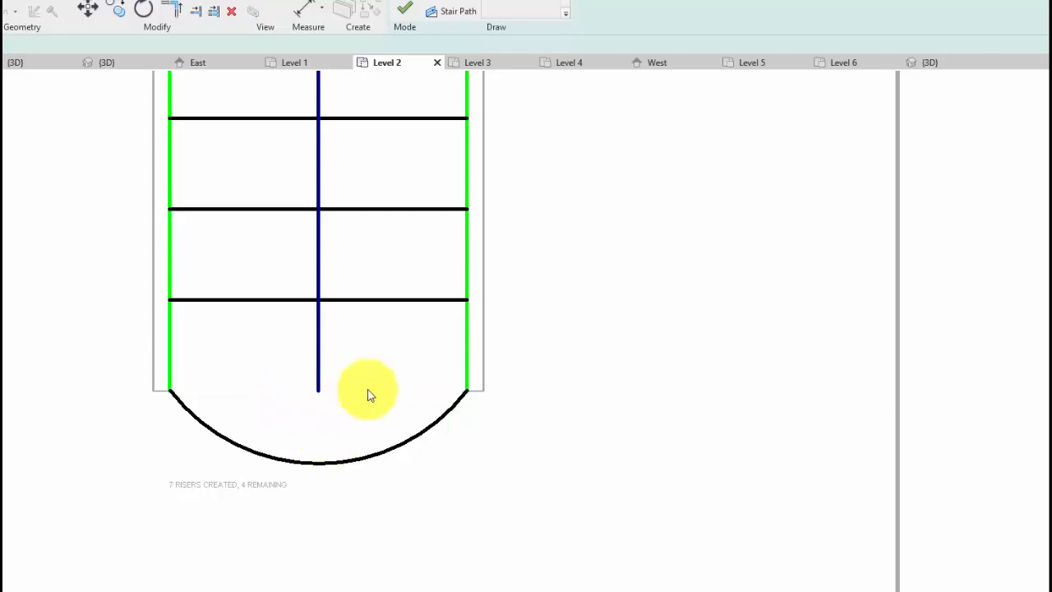
click(195, 10)
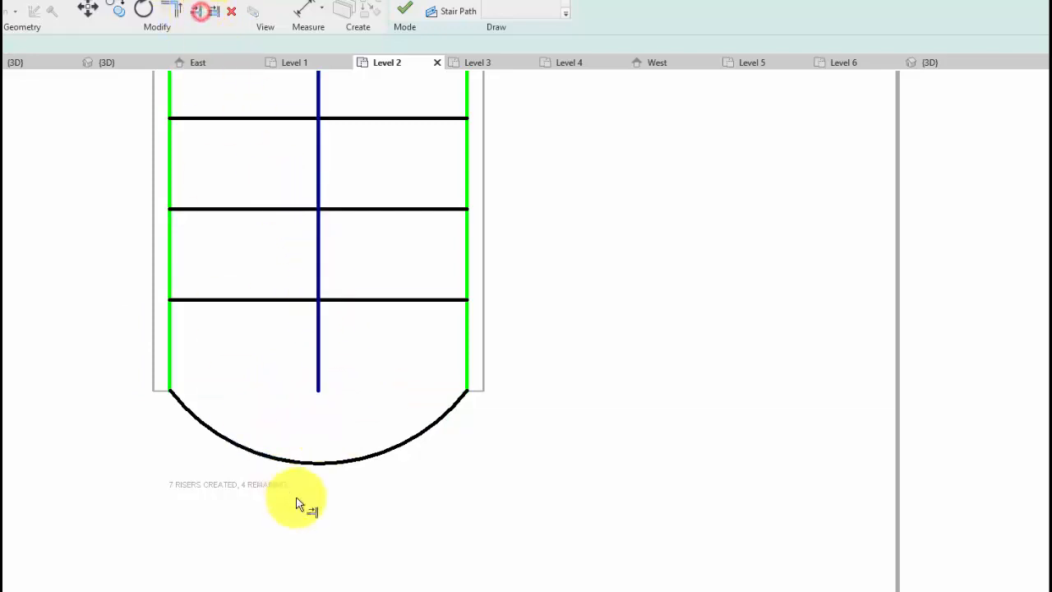
click(328, 467)
click(320, 382)
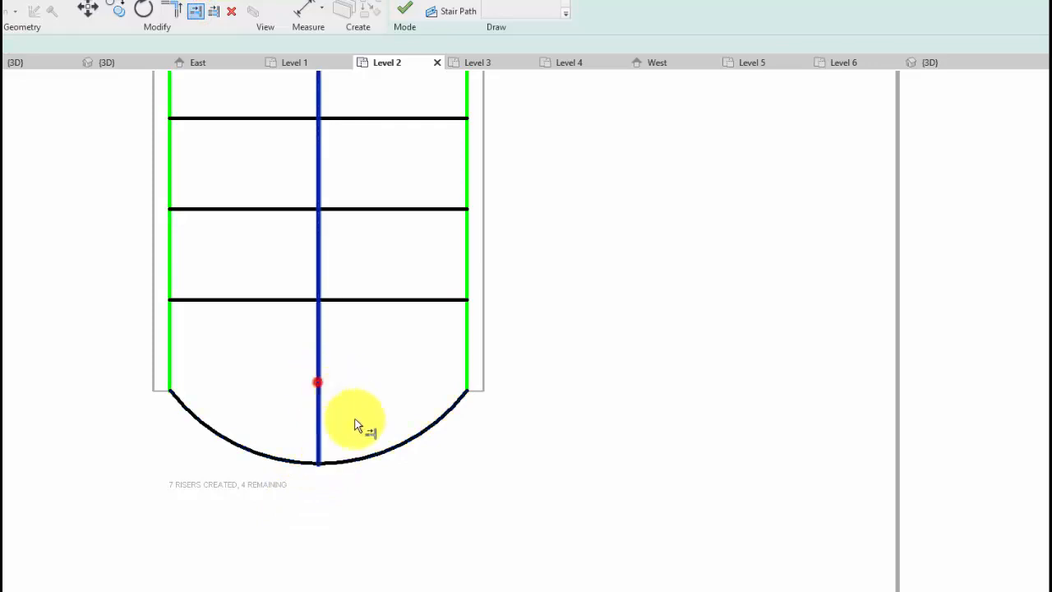
Finish the lower run's sketch and the stair edit
middle_drag(634, 416, 591, 493)
scroll(591, 493, down, 1)
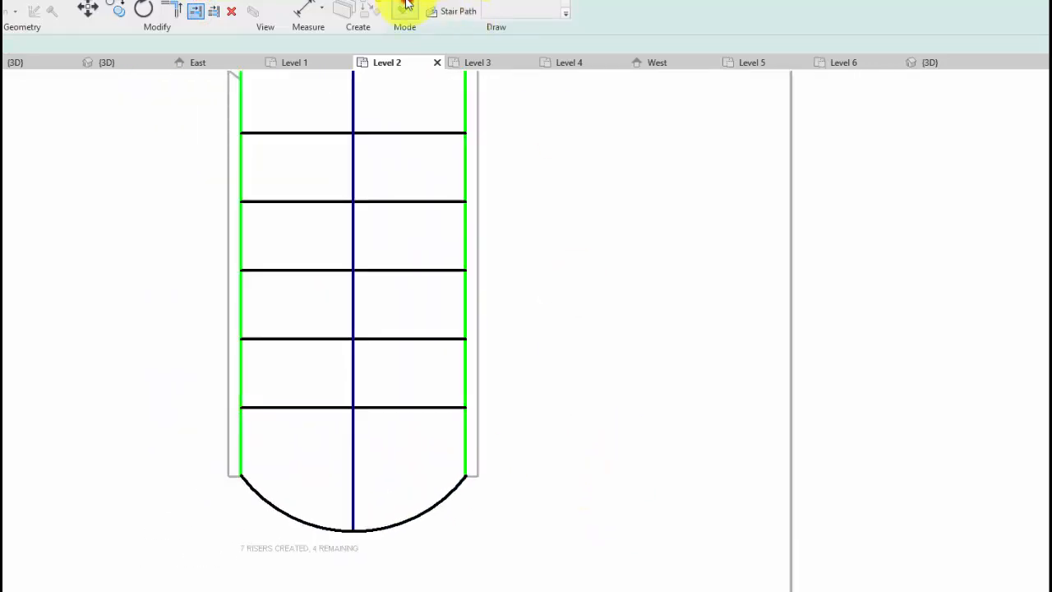
click(406, 7)
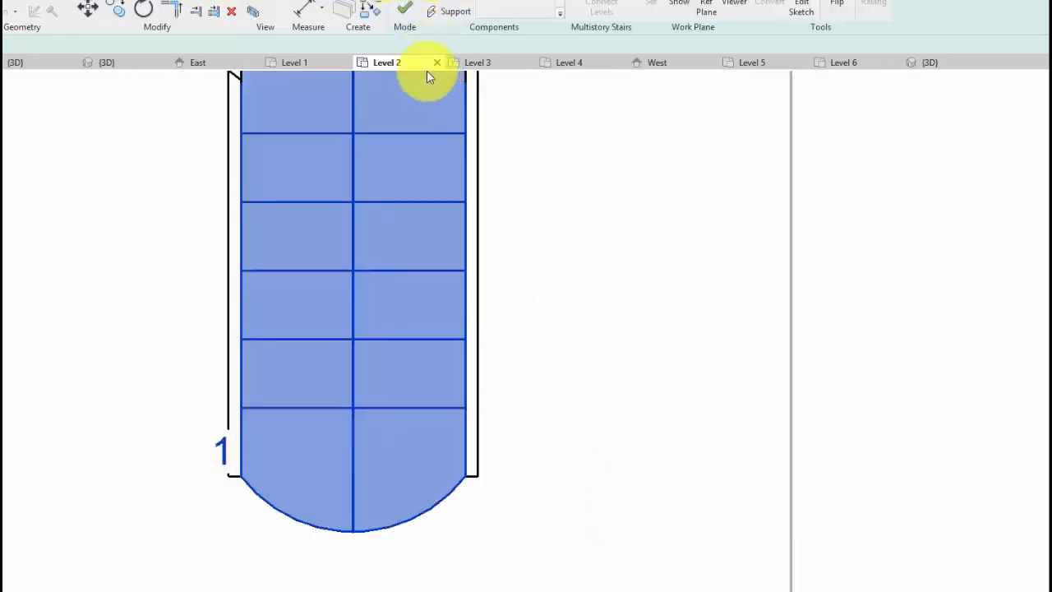
scroll(516, 230, down, 1)
scroll(518, 235, down, 1)
click(404, 10)
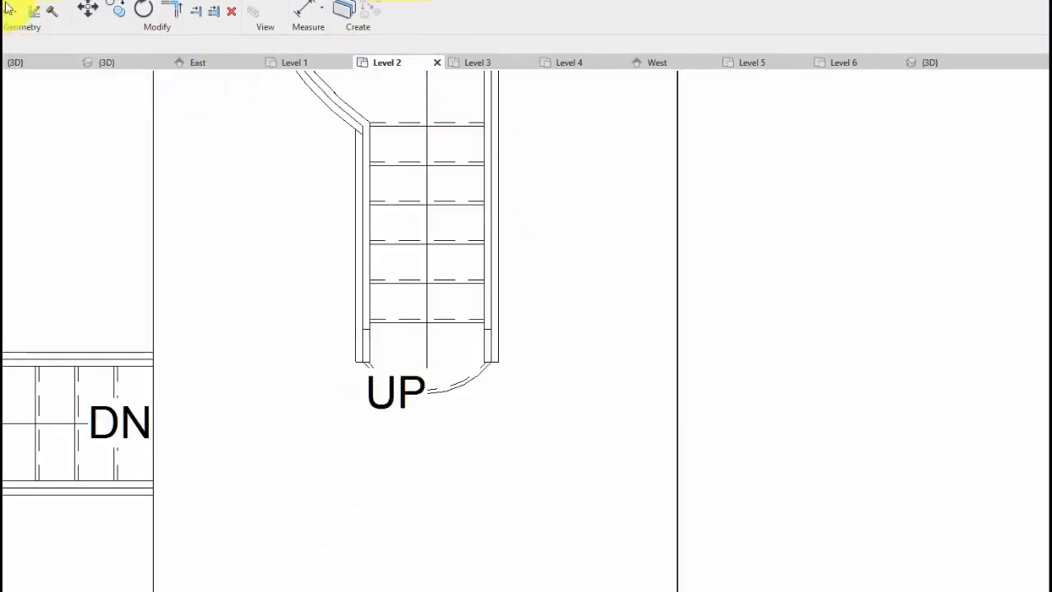
Examine the rounded first step, the curved landing and their railings from several angles in the 3D view
click(35, 1)
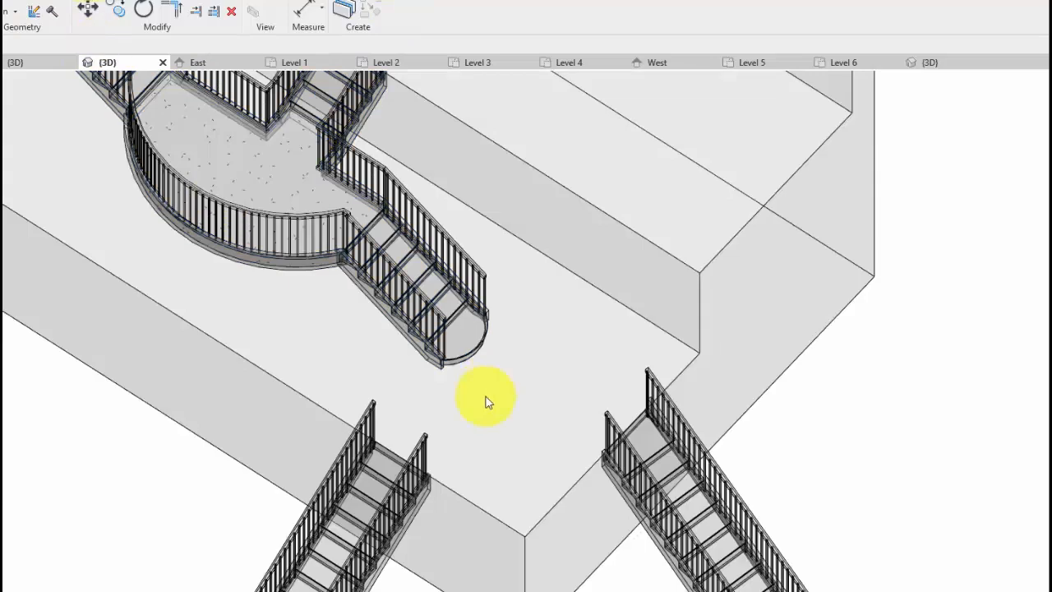
mouse_move(513, 432)
middle_down()
mouse_move(532, 521)
mouse_move(470, 500)
middle_up()
scroll(513, 453, up, 1)
middle_drag(552, 509, 890, 503)
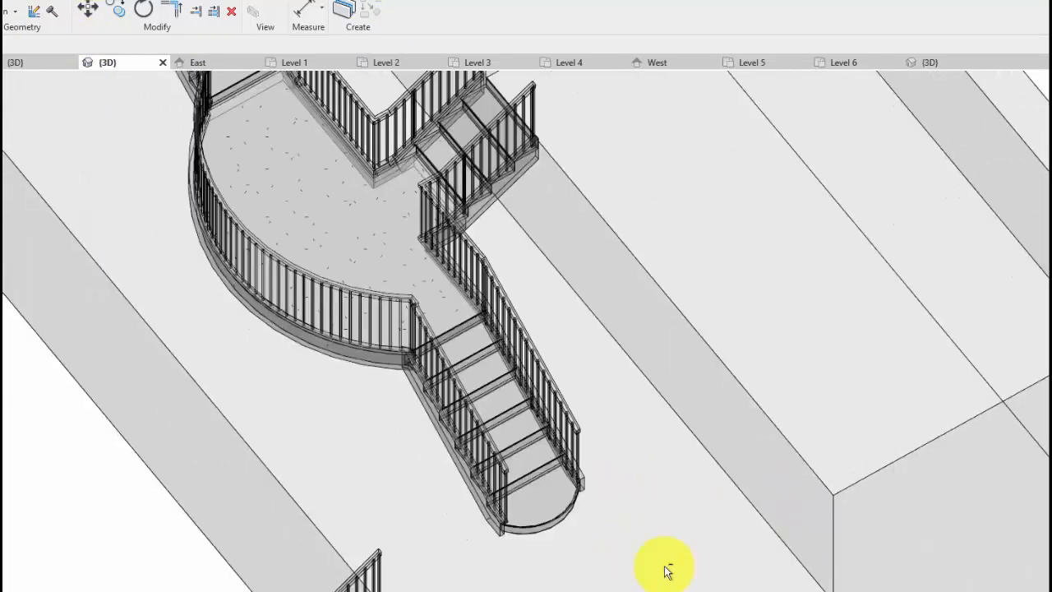
shift+middle_drag(664, 567, 524, 562)
middle_drag(366, 509, 620, 578)
shift+middle_drag(537, 552, 663, 387)
middle_drag(740, 285, 209, 387)
middle_drag(640, 314, 360, 282)
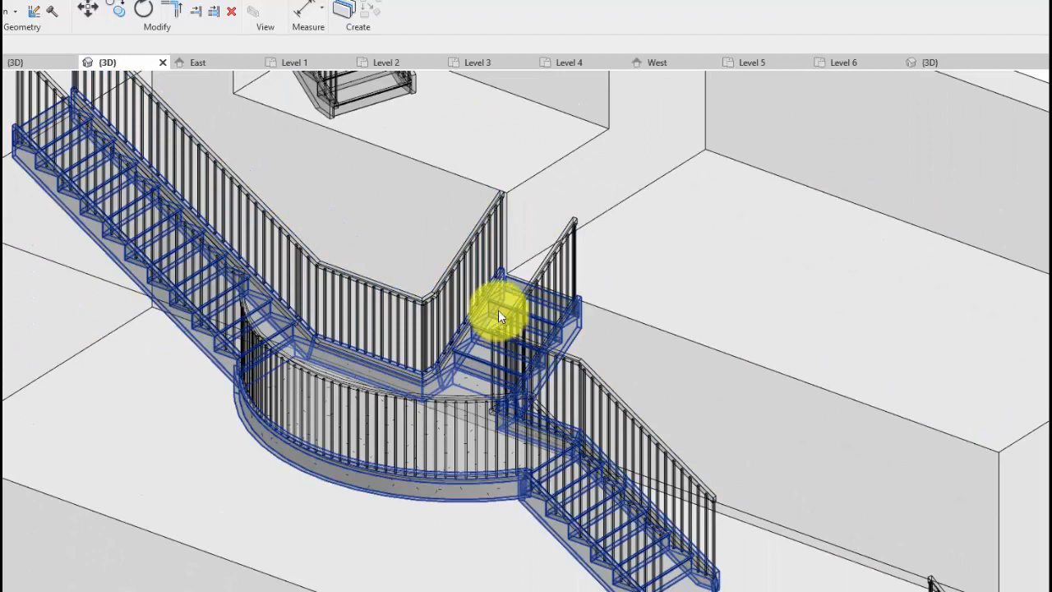
Change the three railings of the curved-landing stair to the Glass Panel - Bottom Fill type
click(464, 403)
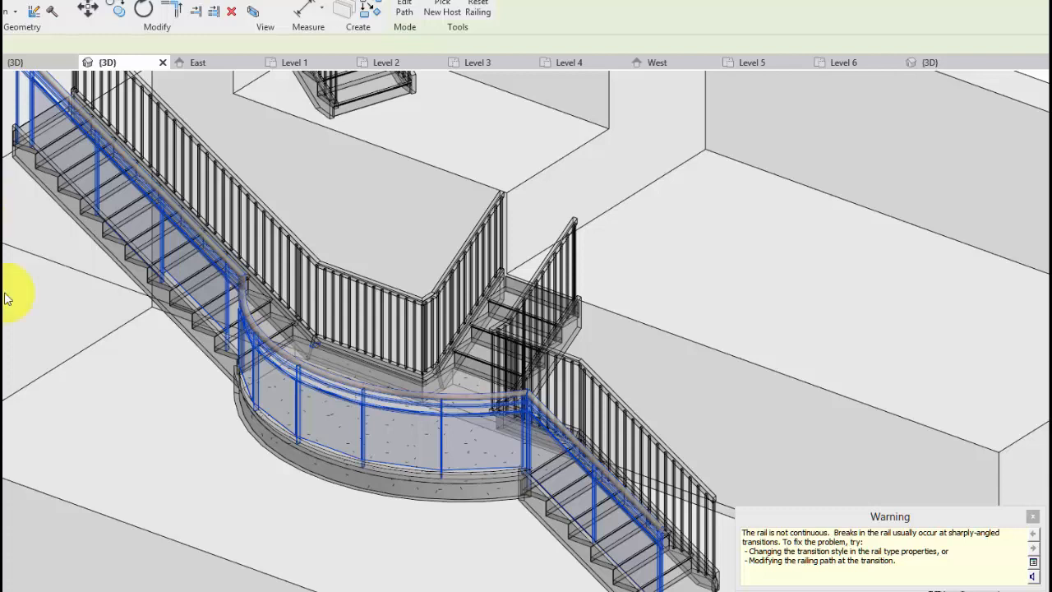
click(342, 293)
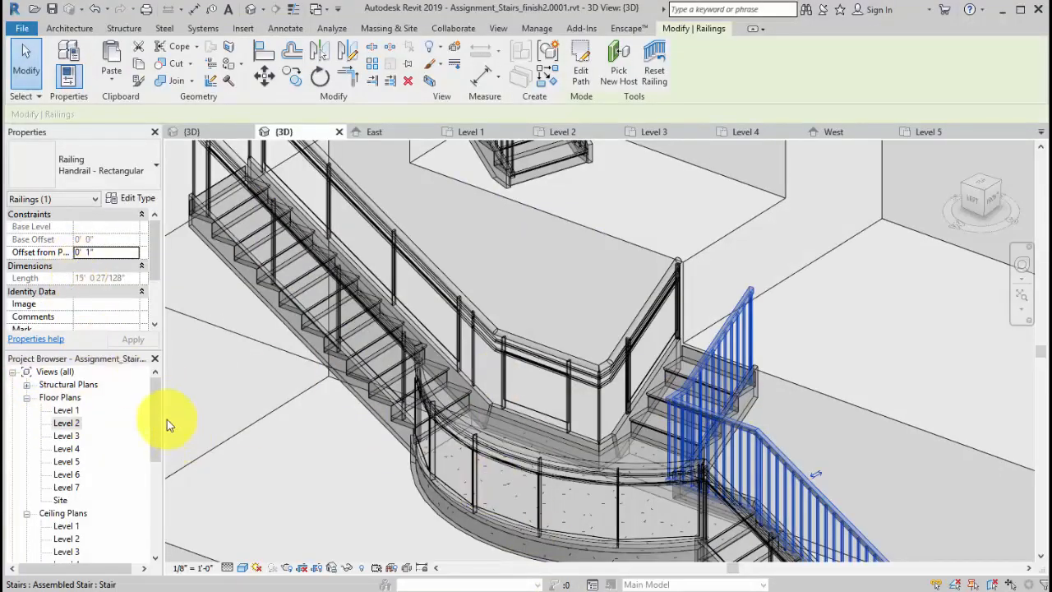
click(129, 177)
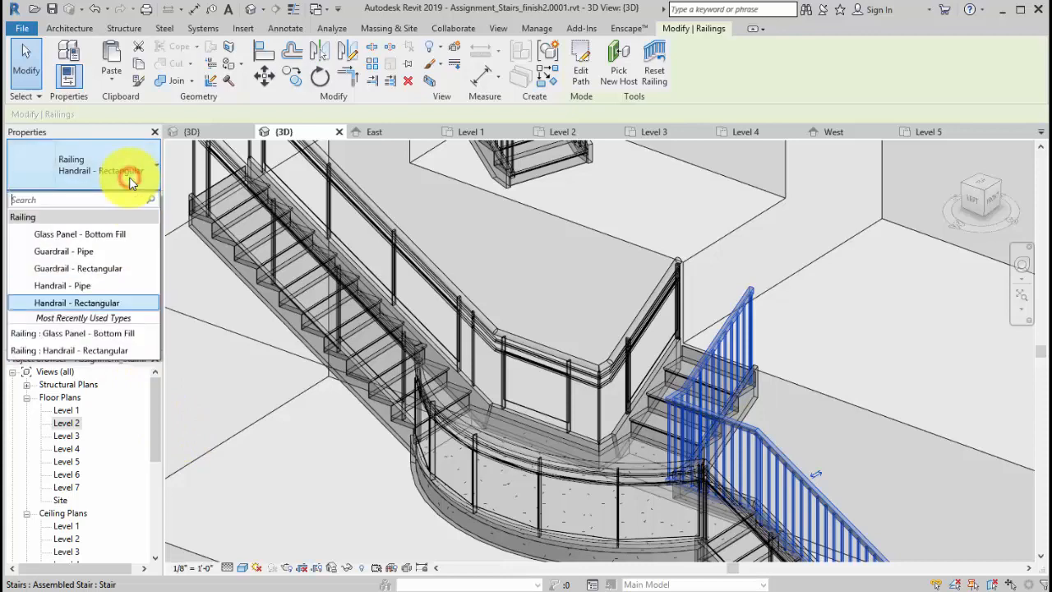
click(103, 231)
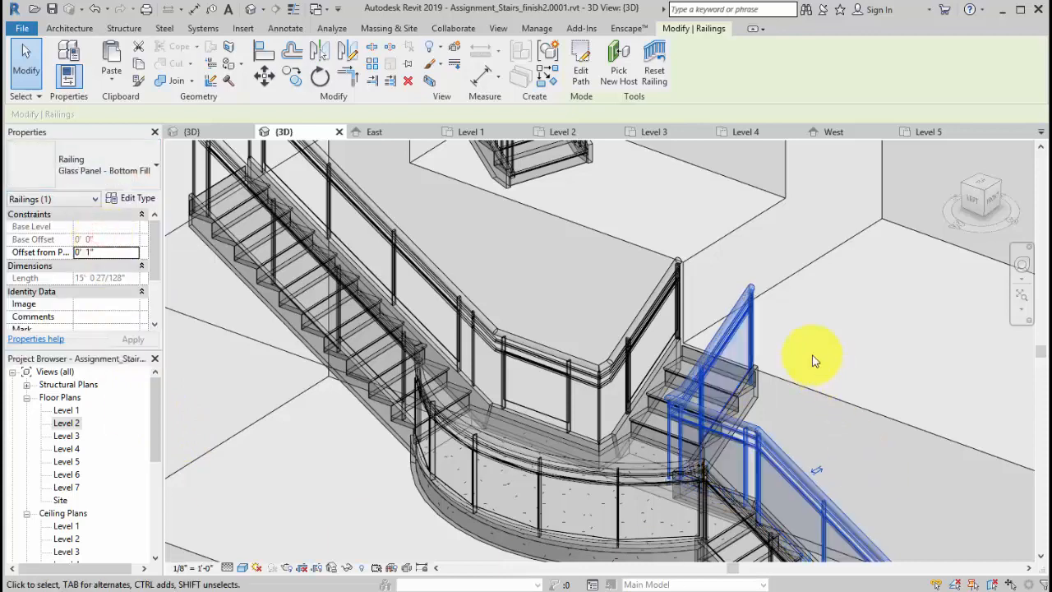
Change both railings of the short stair above the curved-landing stair to the Glass Panel - Bottom Fill type
scroll(827, 486, down, 2)
scroll(564, 266, up, 4)
click(585, 248)
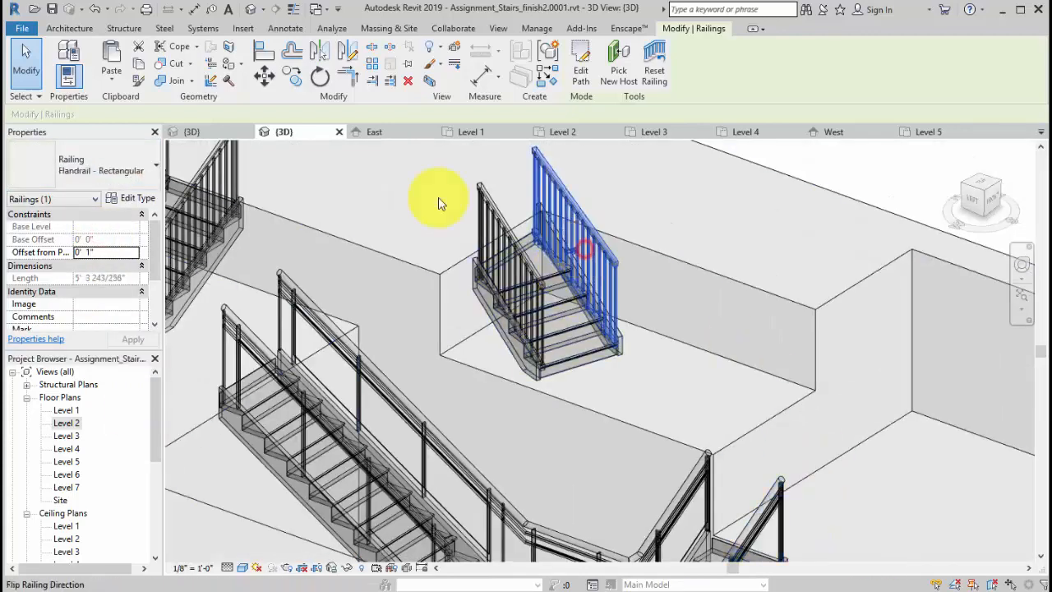
click(52, 157)
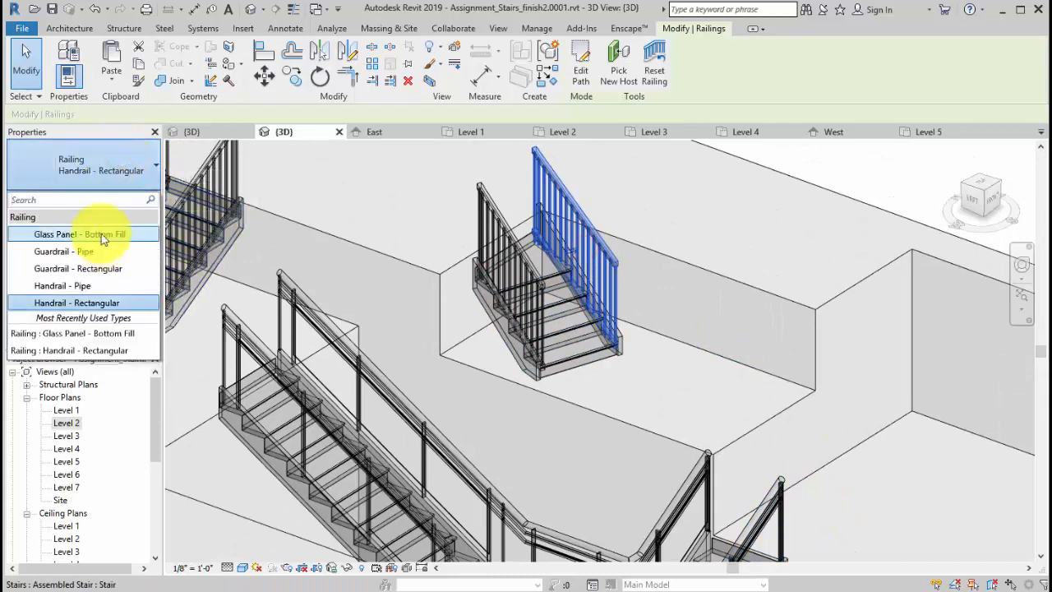
click(101, 235)
click(515, 259)
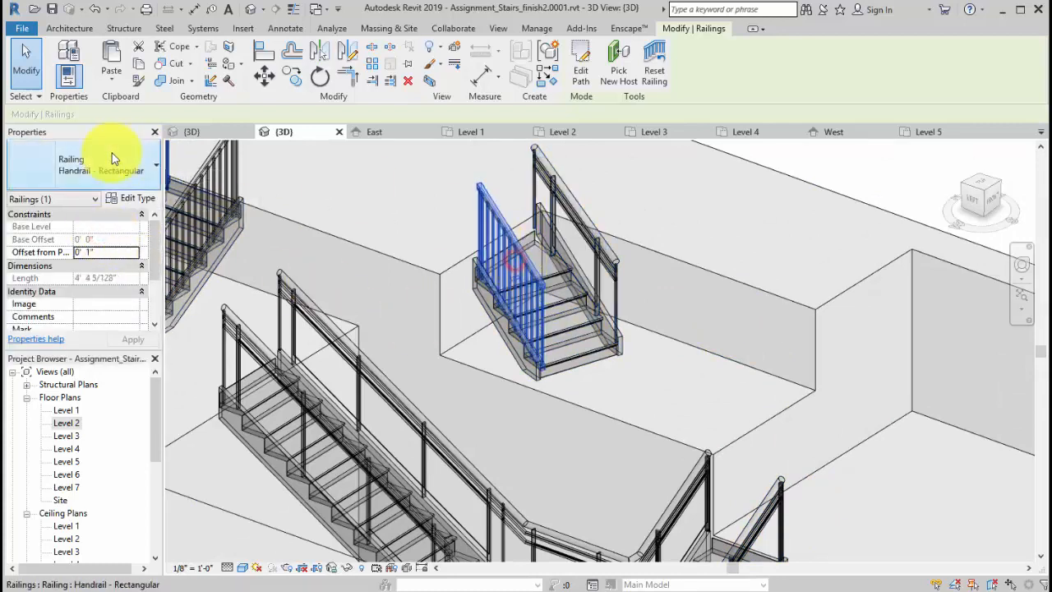
click(105, 161)
click(90, 236)
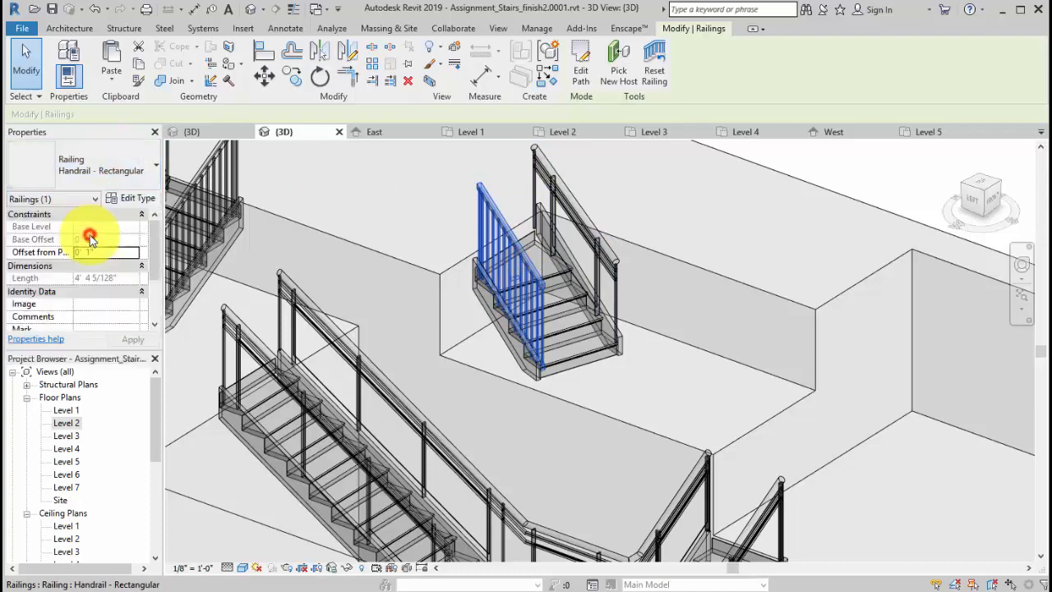
Start a DWG export of the current 3D view using the in-session export setup
scroll(681, 309, down, 2)
scroll(681, 310, down, 3)
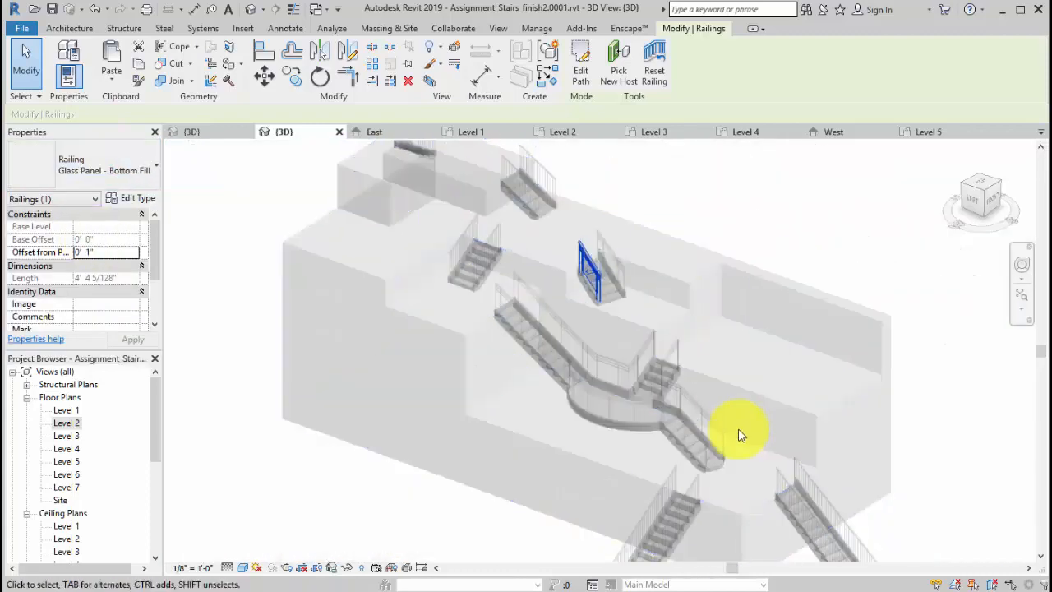
middle_drag(745, 444, 654, 377)
middle_drag(712, 453, 769, 470)
middle_drag(657, 326, 681, 409)
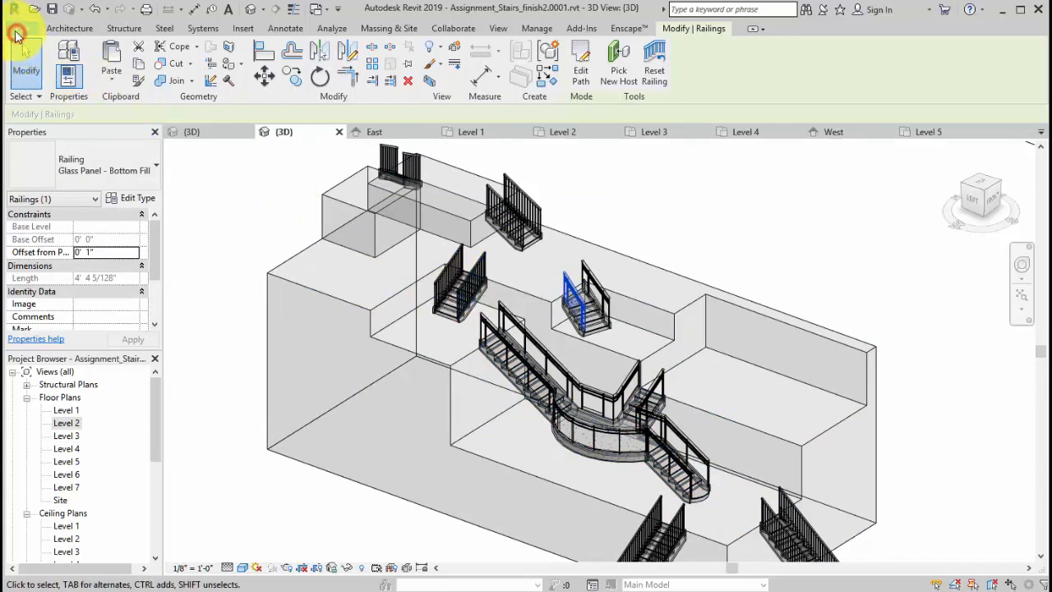
click(17, 33)
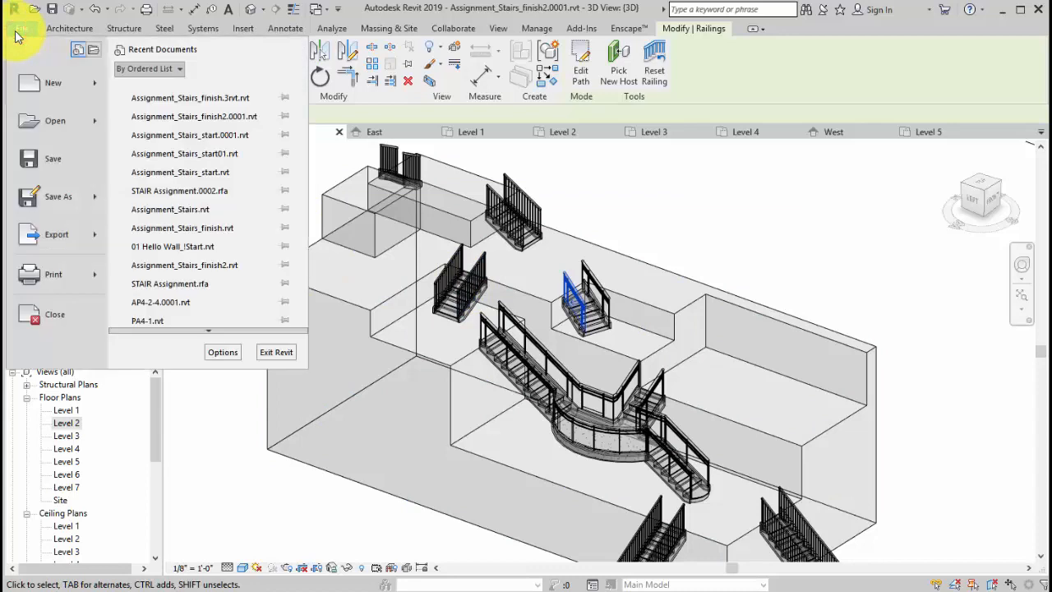
click(81, 243)
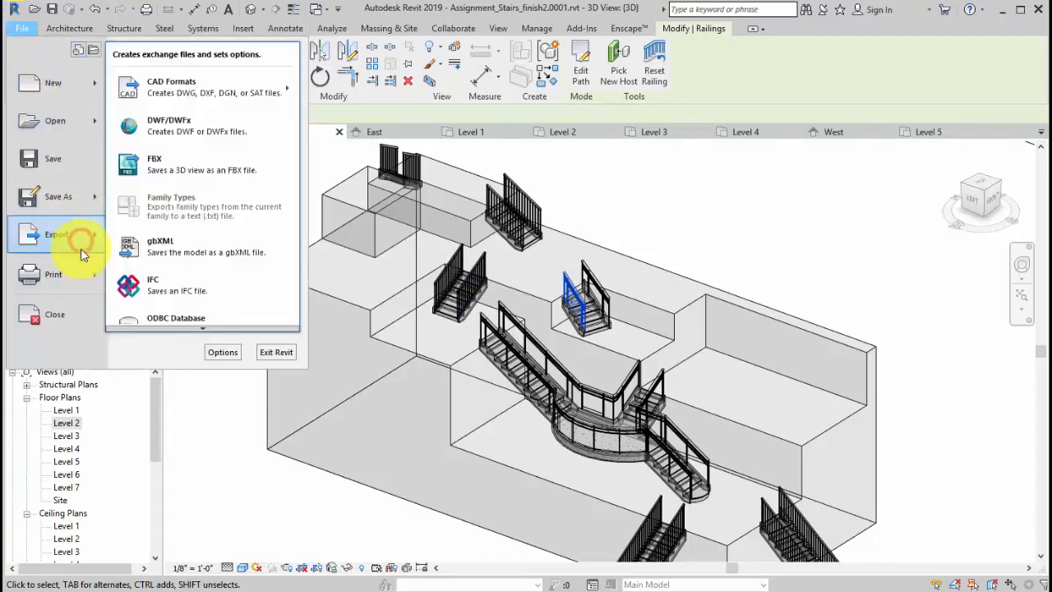
click(205, 96)
click(348, 81)
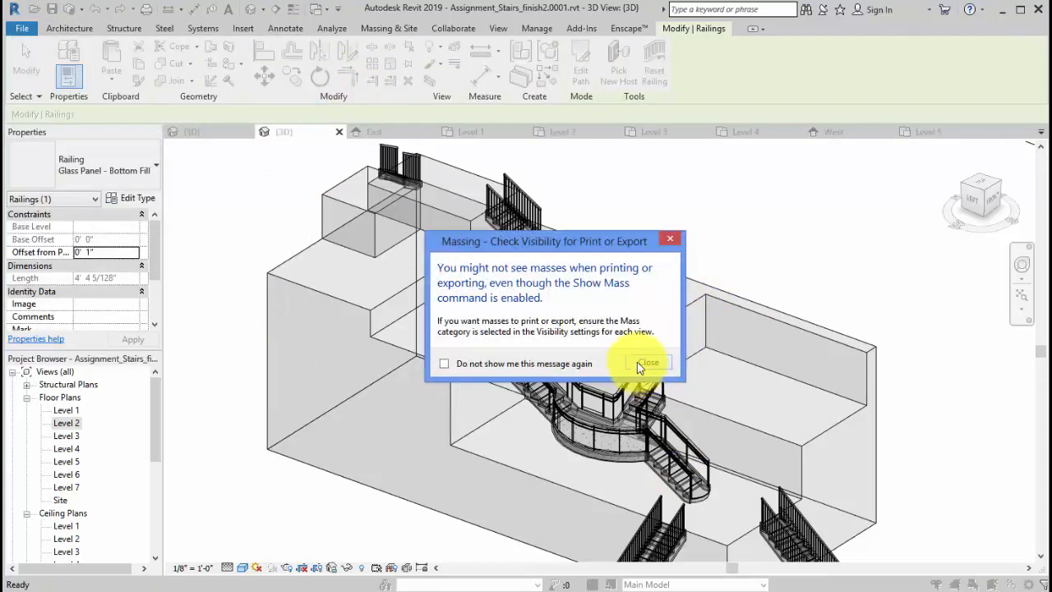
click(636, 363)
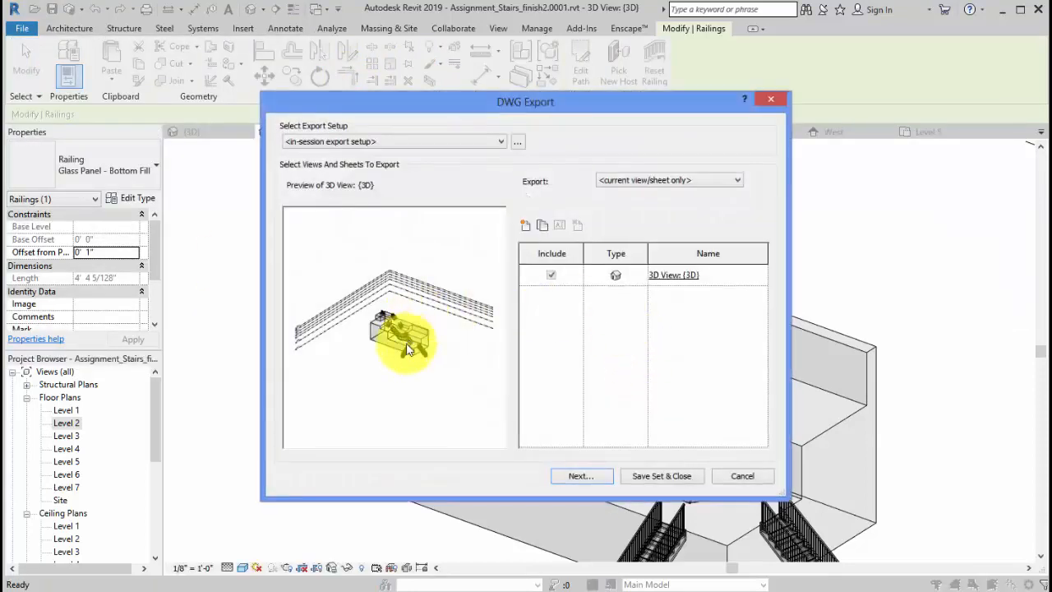
click(590, 479)
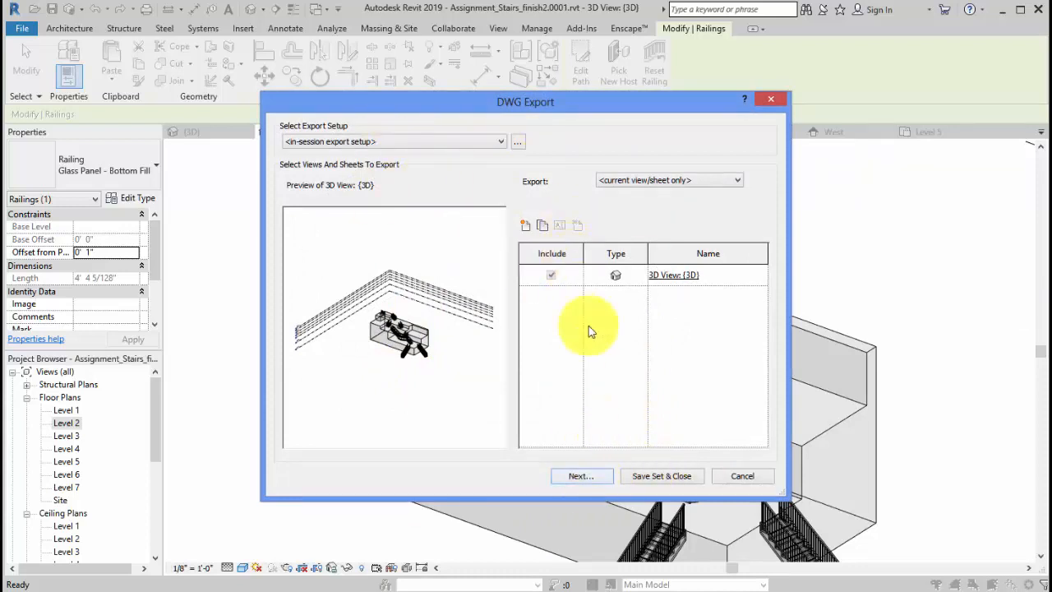
click(588, 473)
click(579, 477)
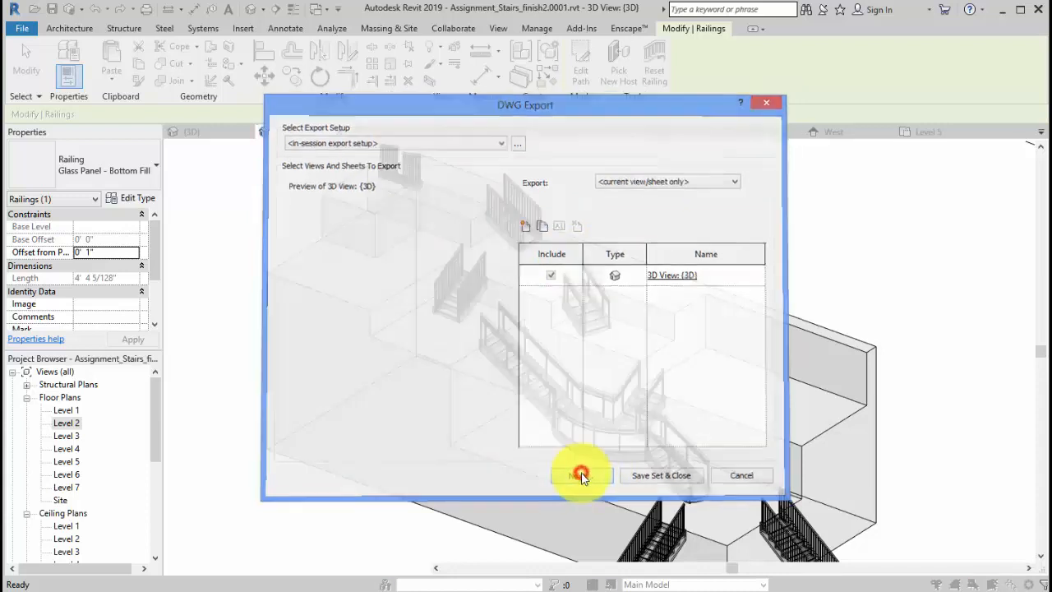
Export the view as an AutoCAD 2010 DWG file named test in the BIM workshop folder
click(610, 445)
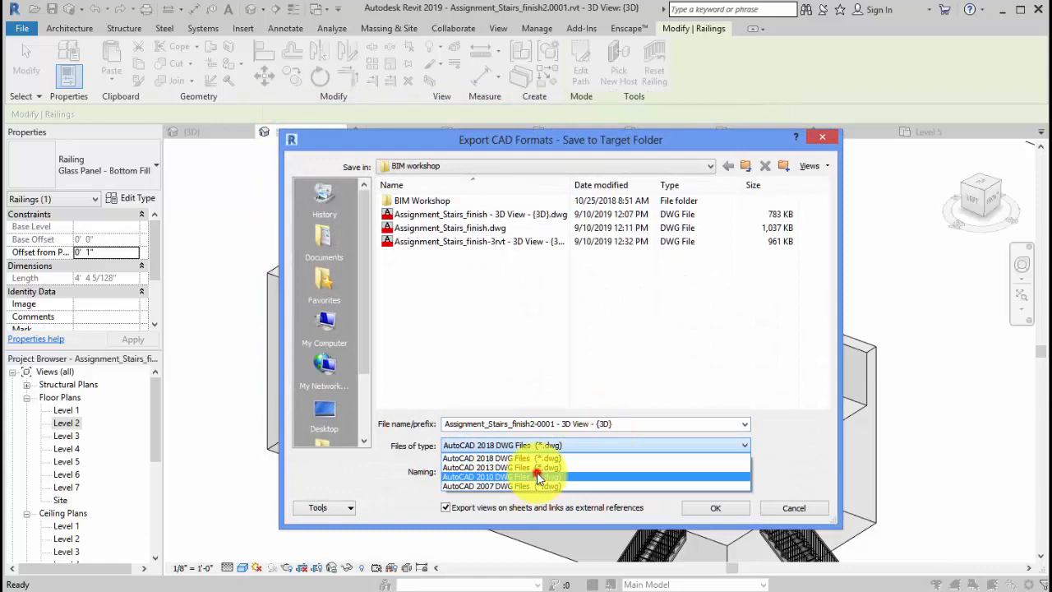
click(538, 475)
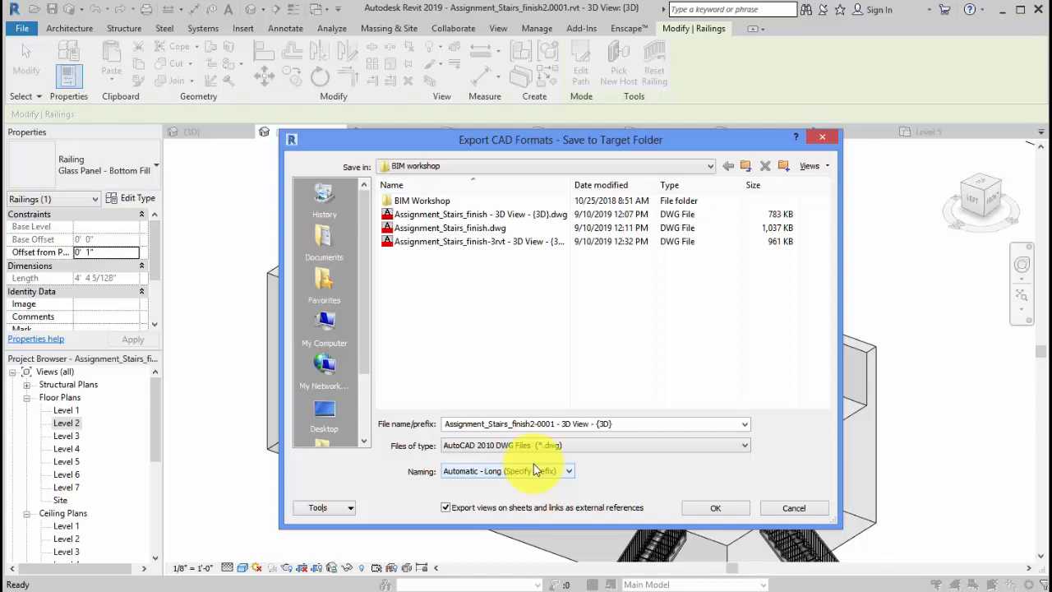
click(621, 427)
text(test)
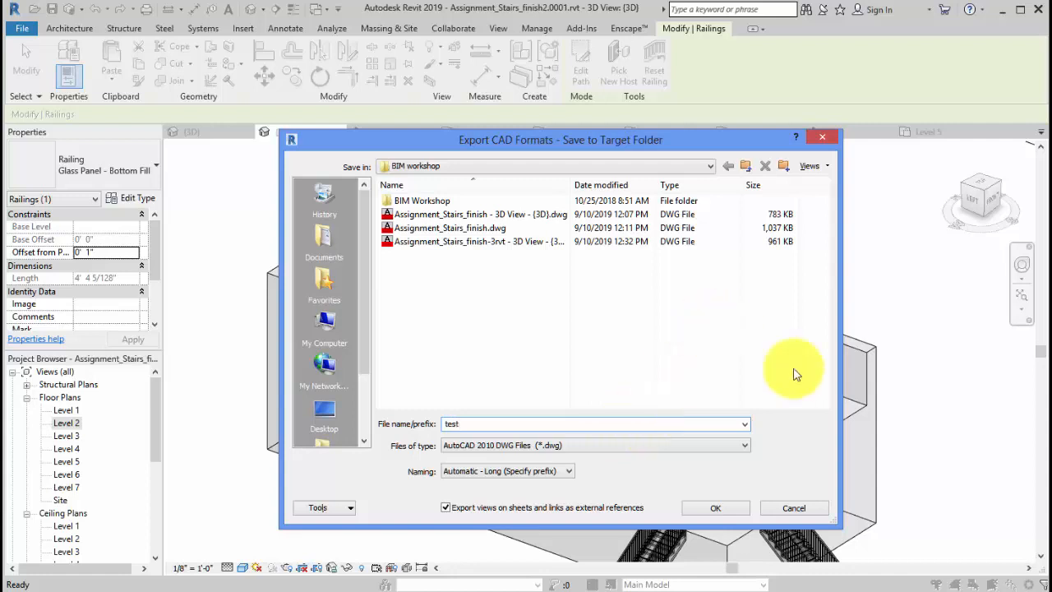
click(715, 511)
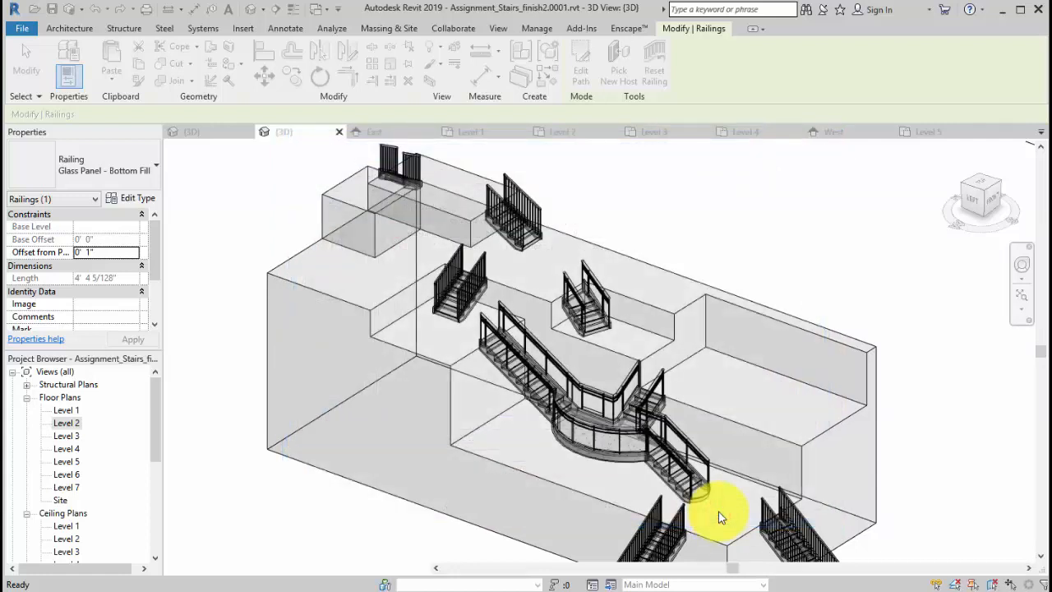
key(Escape)
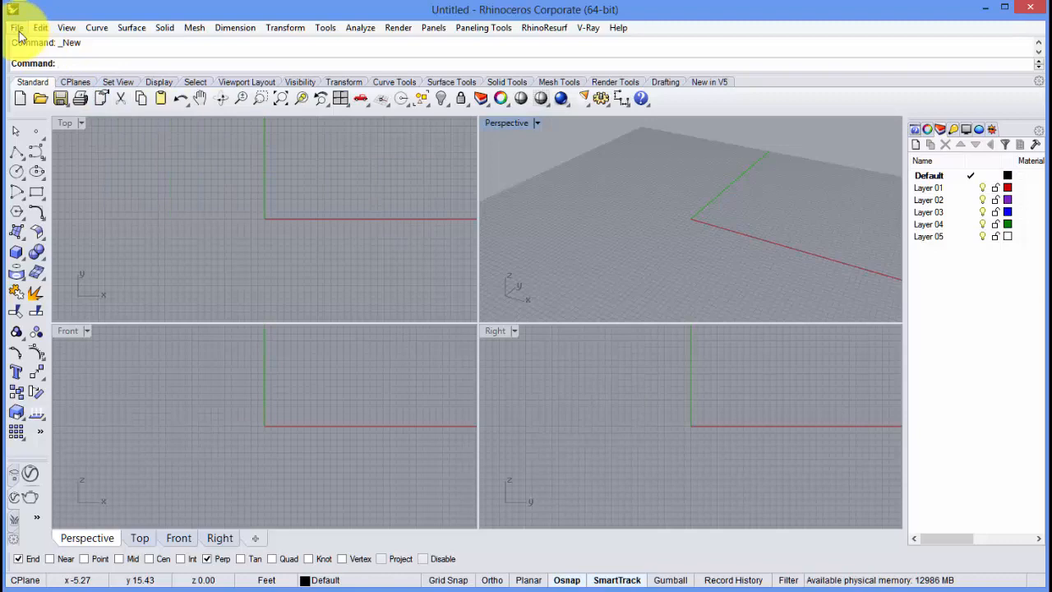
Switch to Rhinoceros and import test.dwg with Feet as model units and Inches as layout units
click(19, 29)
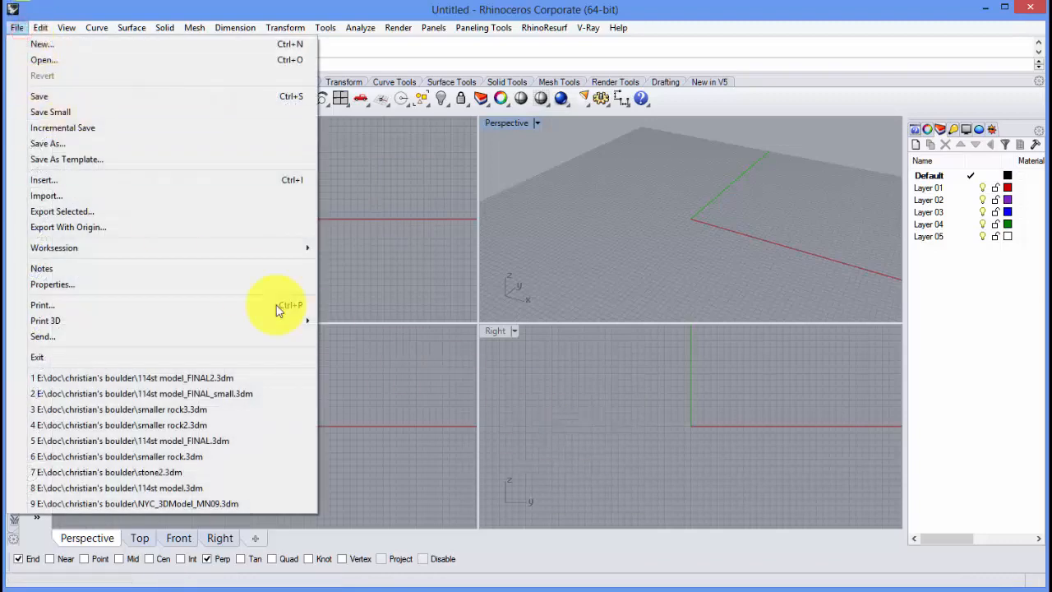
click(132, 199)
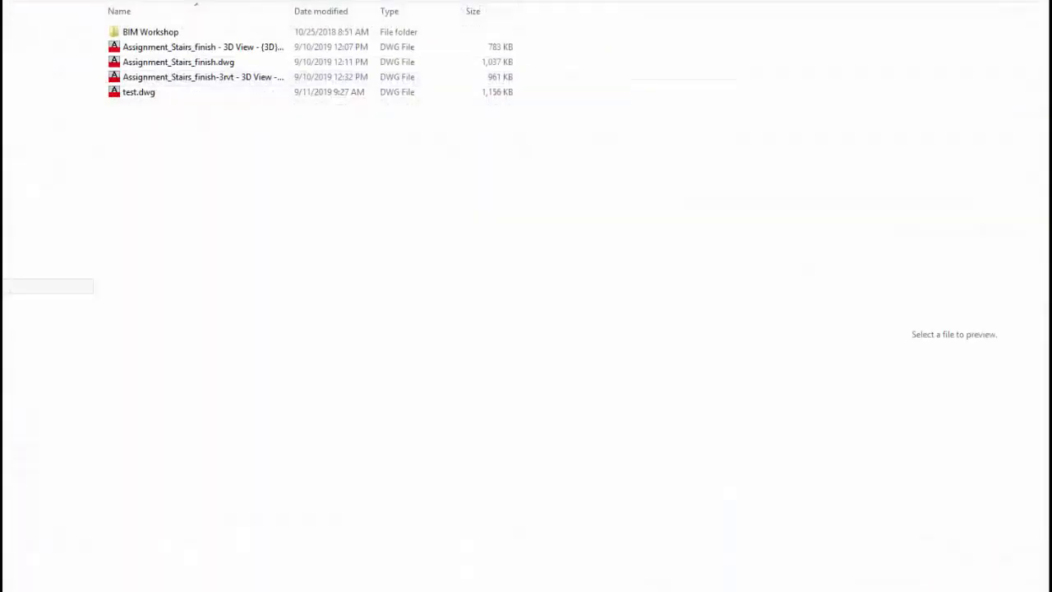
click(131, 94)
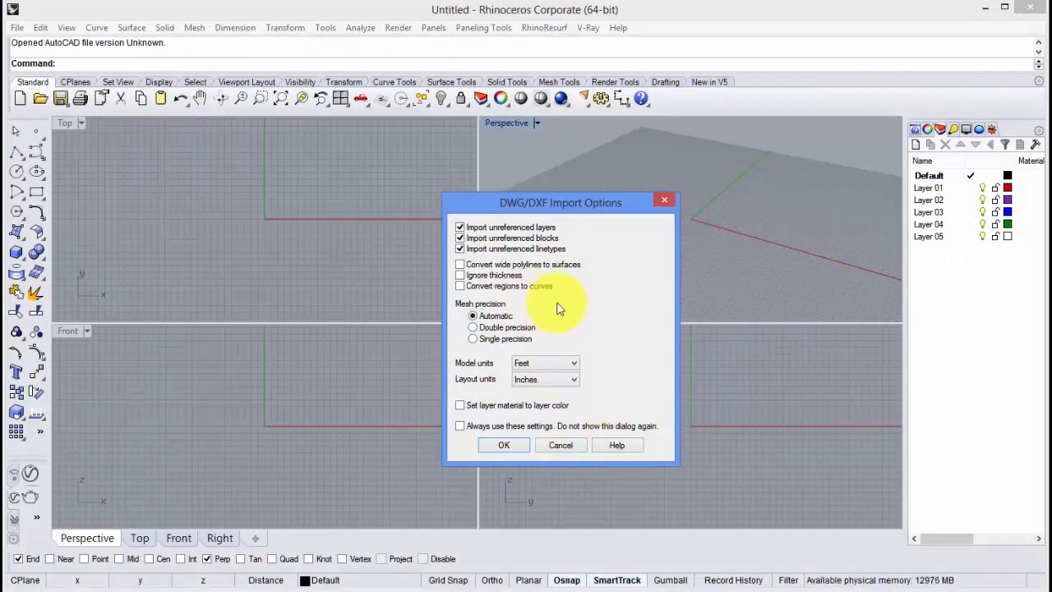
click(502, 449)
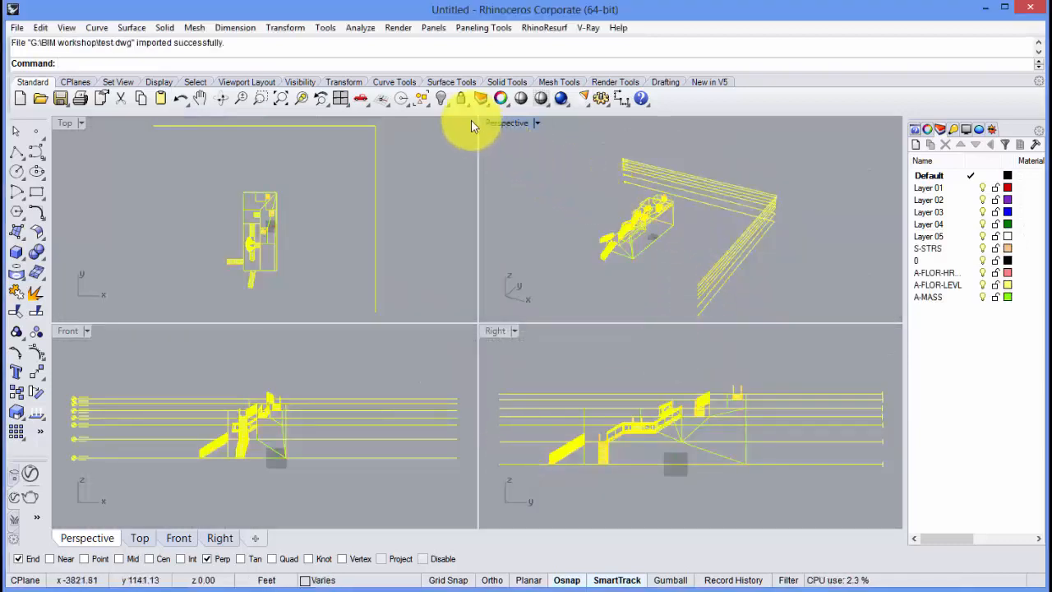
Maximize the Perspective viewport, deselect the imported geometry and inspect the stairs up close
double_click(508, 123)
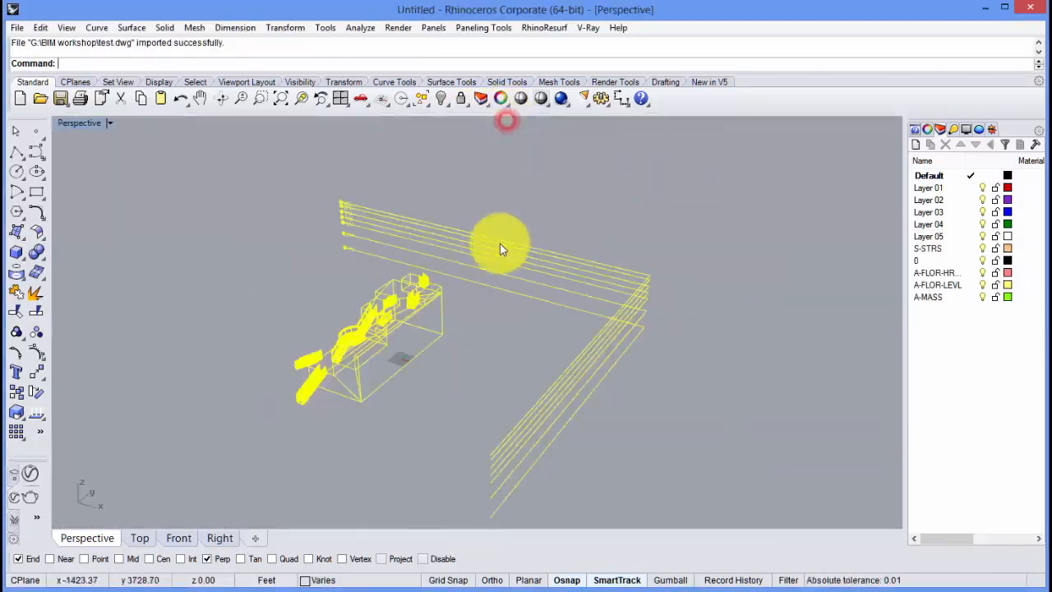
middle_click(445, 393)
click(453, 350)
scroll(455, 348, up, 4)
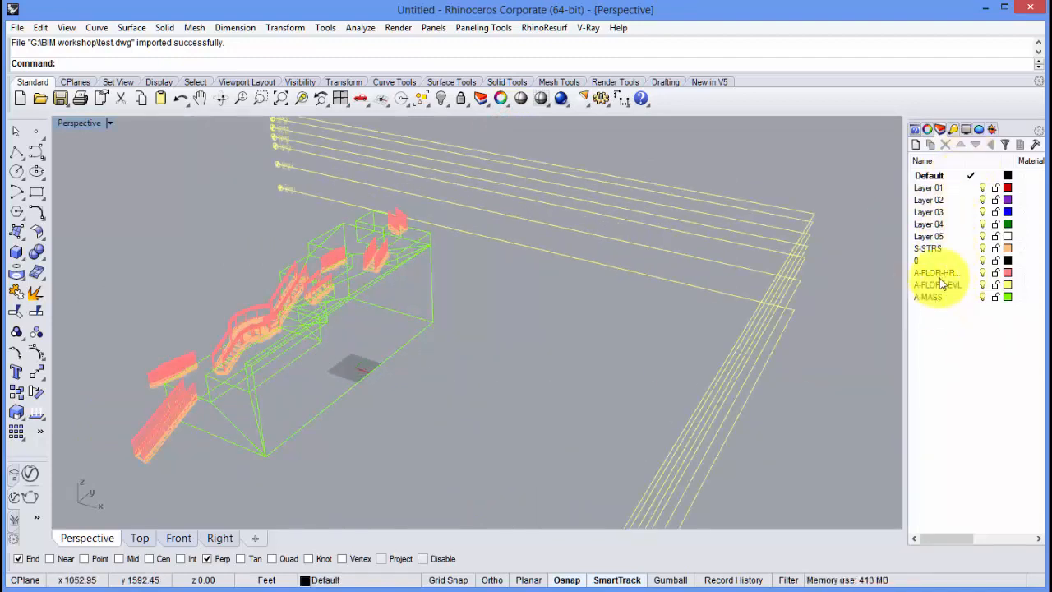
middle_click(408, 484)
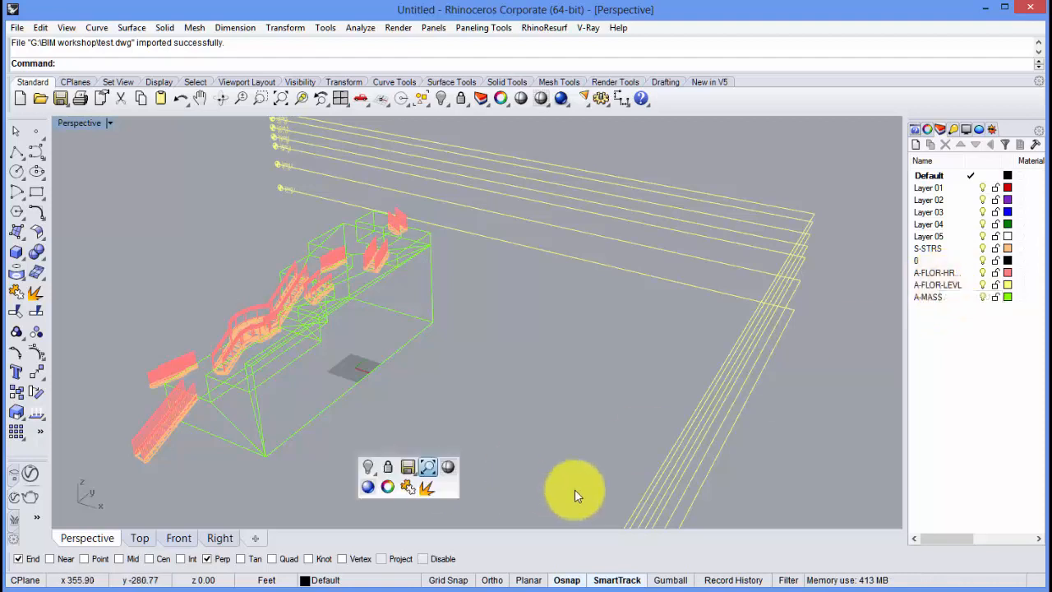
scroll(402, 403, up, 5)
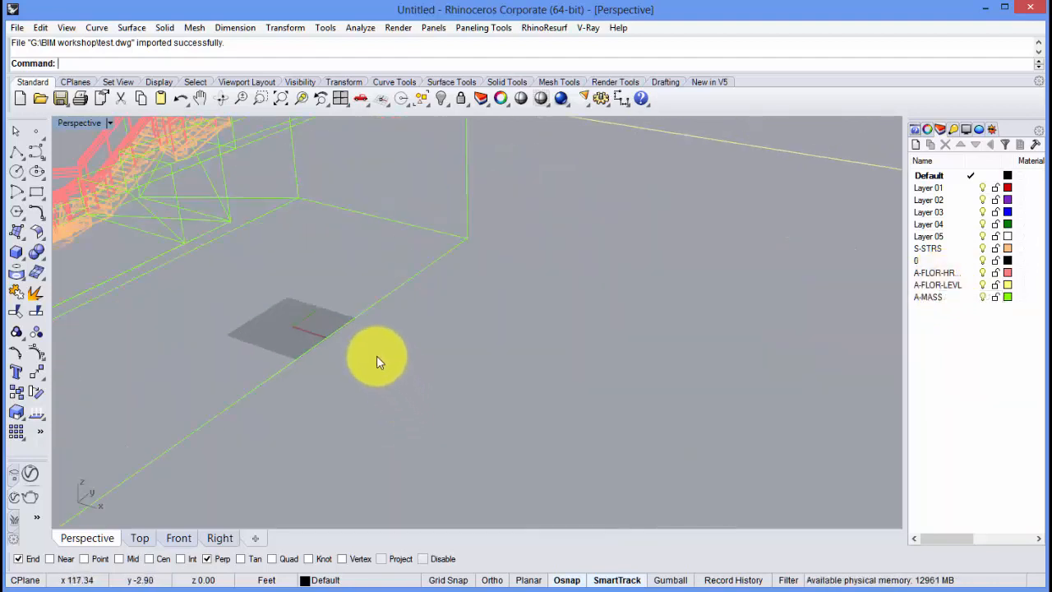
shift+right_drag(376, 346, 697, 411)
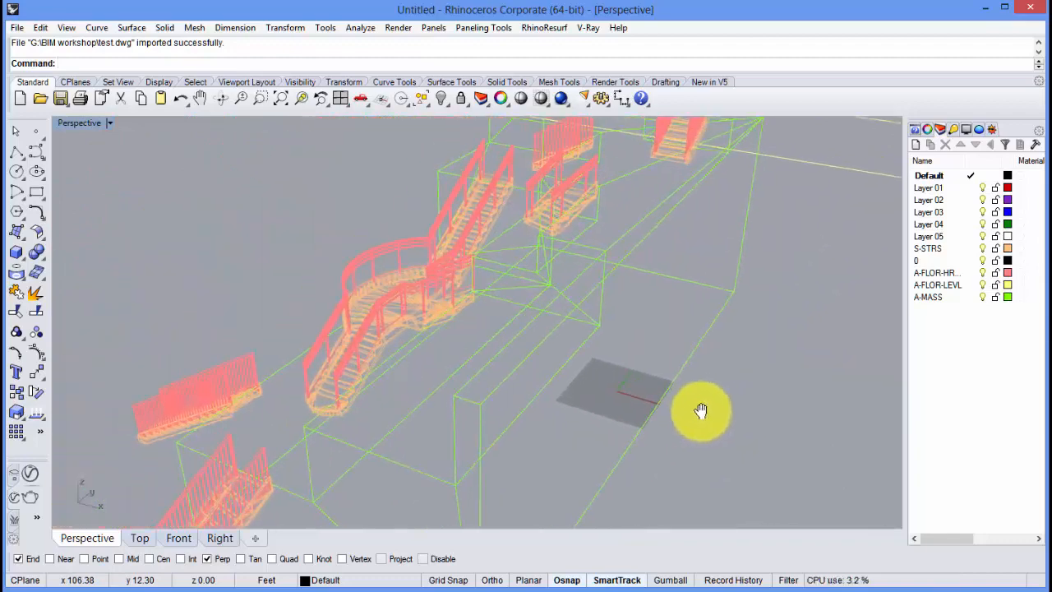
Shade the Perspective view in Rendered mode and examine the curved-landing stair and its glass railings from several angles
click(521, 98)
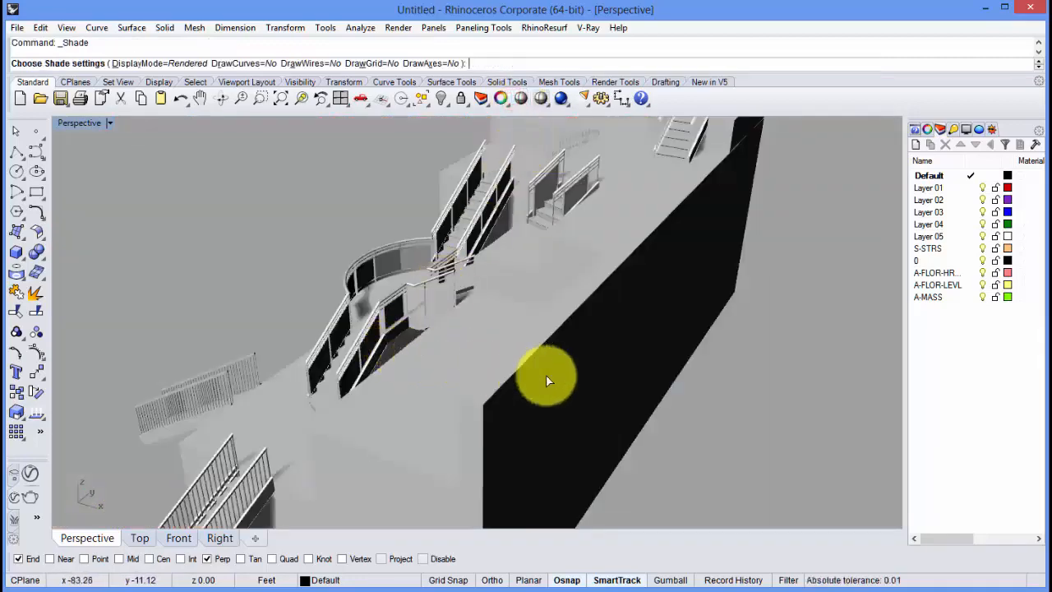
right_drag(545, 375, 446, 383)
click(485, 420)
click(591, 383)
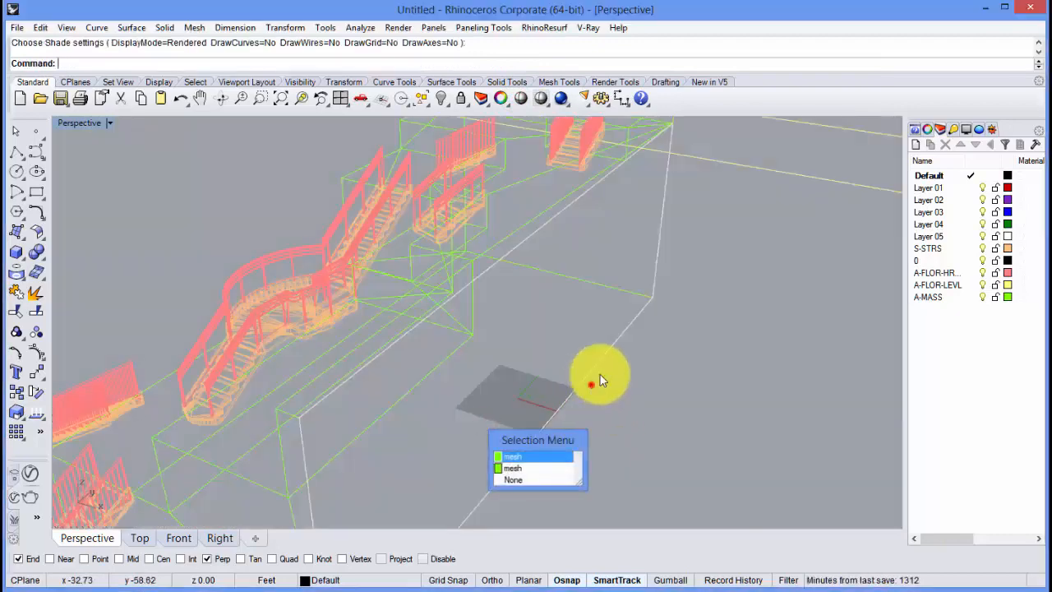
middle_click(648, 425)
click(537, 449)
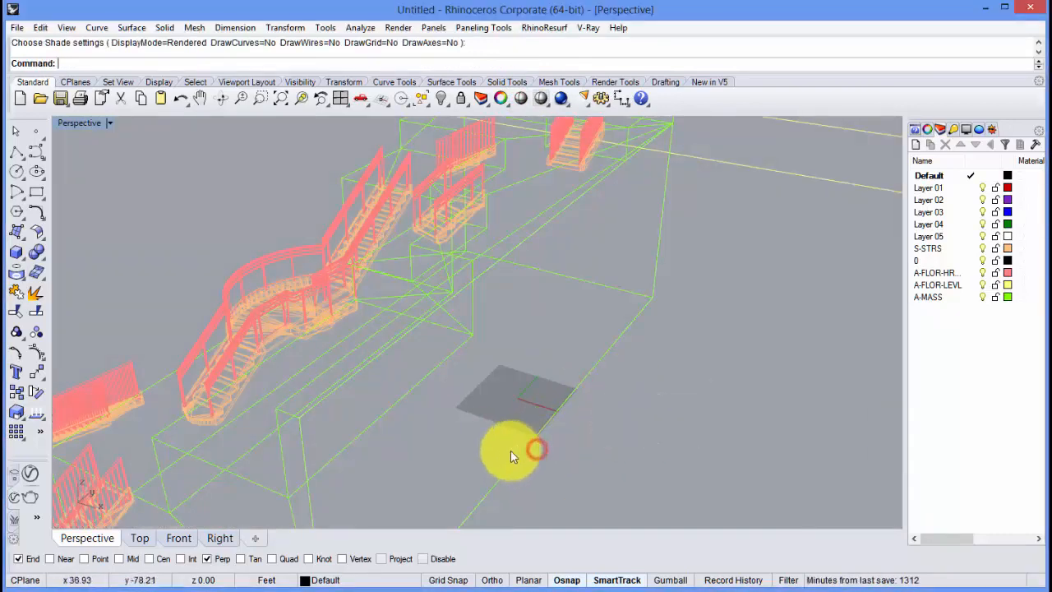
mouse_move(510, 447)
right_down()
mouse_move(652, 477)
mouse_move(698, 460)
right_up()
scroll(635, 468, up, 5)
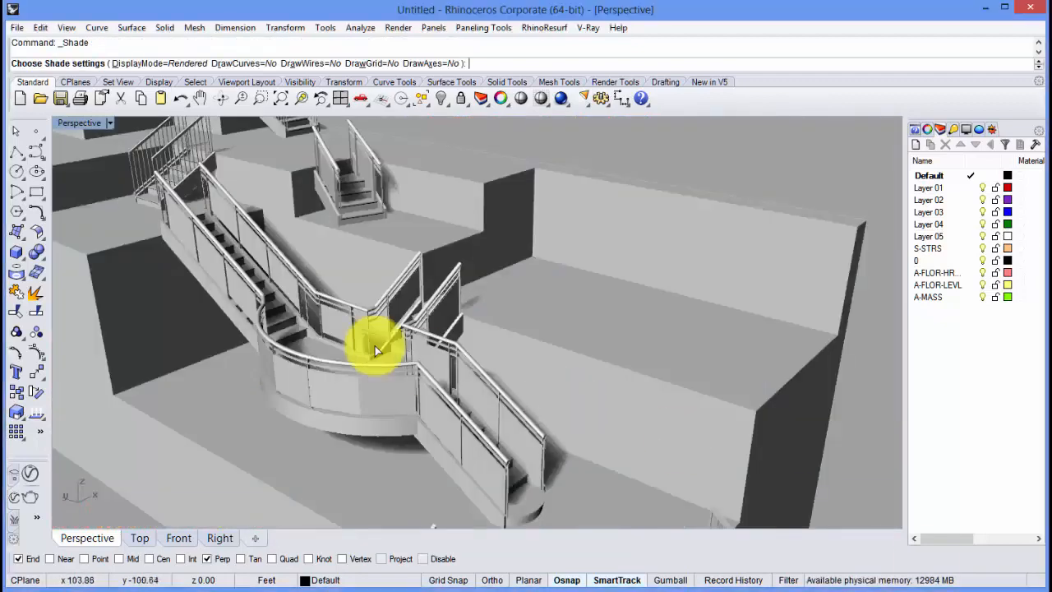
click(403, 351)
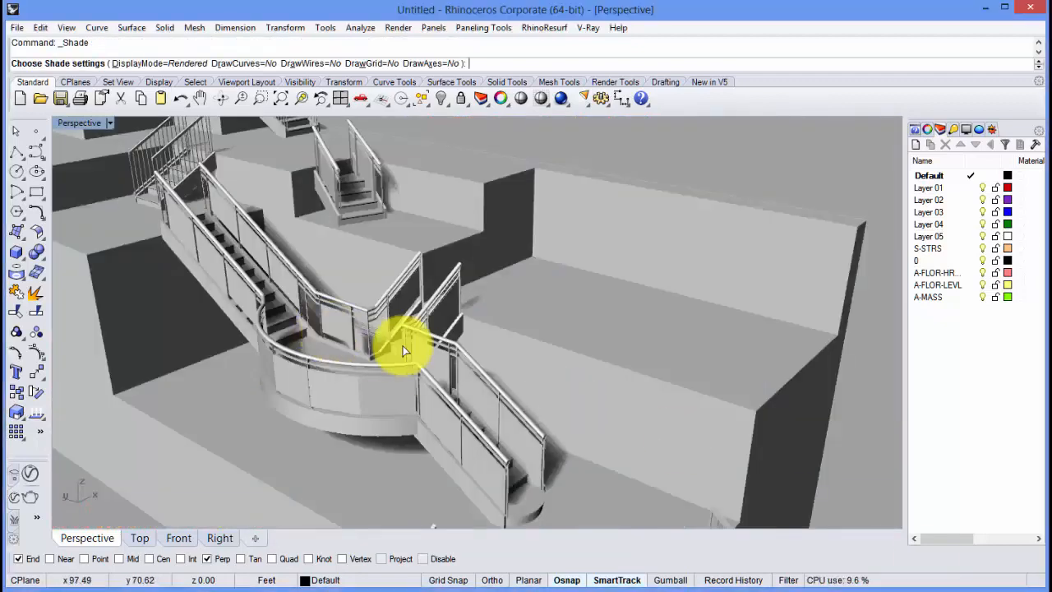
right_drag(515, 350, 453, 345)
scroll(453, 345, up, 3)
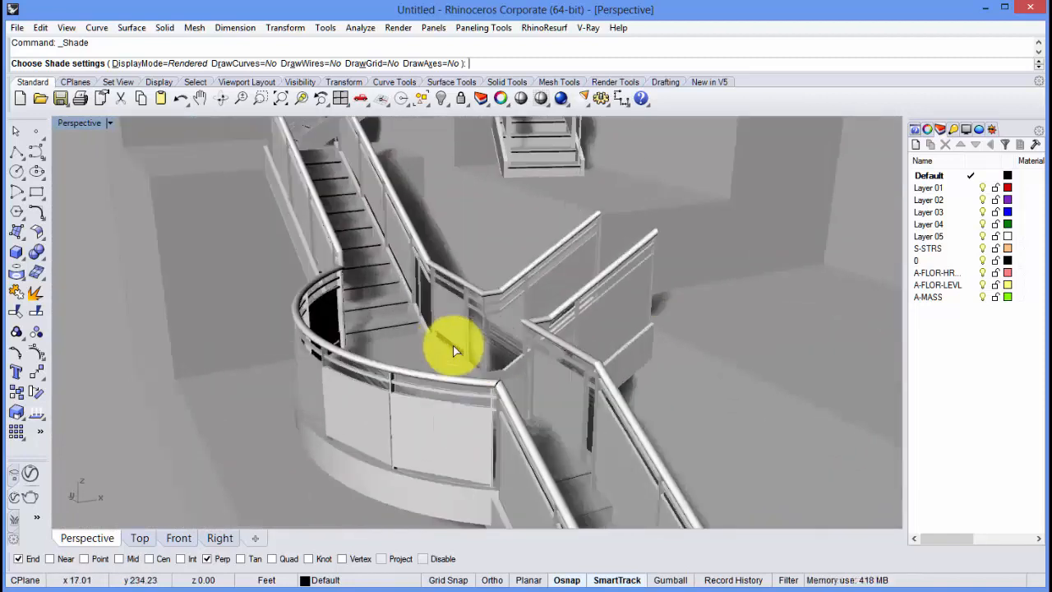
Switch the A-FLOR-HR railing layer off and back on, and toggle the visibility of the A-FLOR-LEVL layer
click(983, 273)
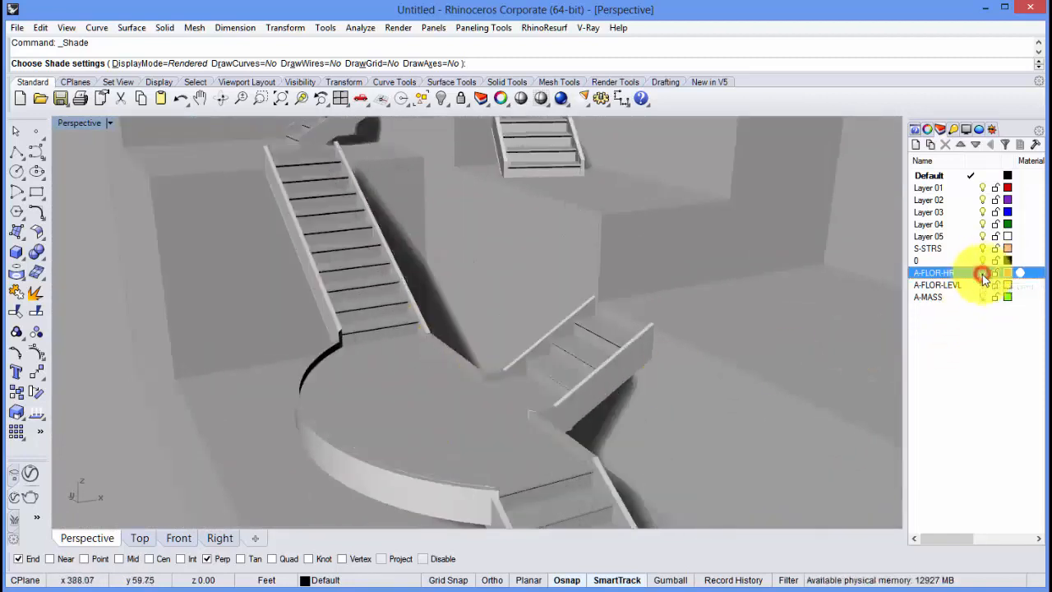
click(983, 274)
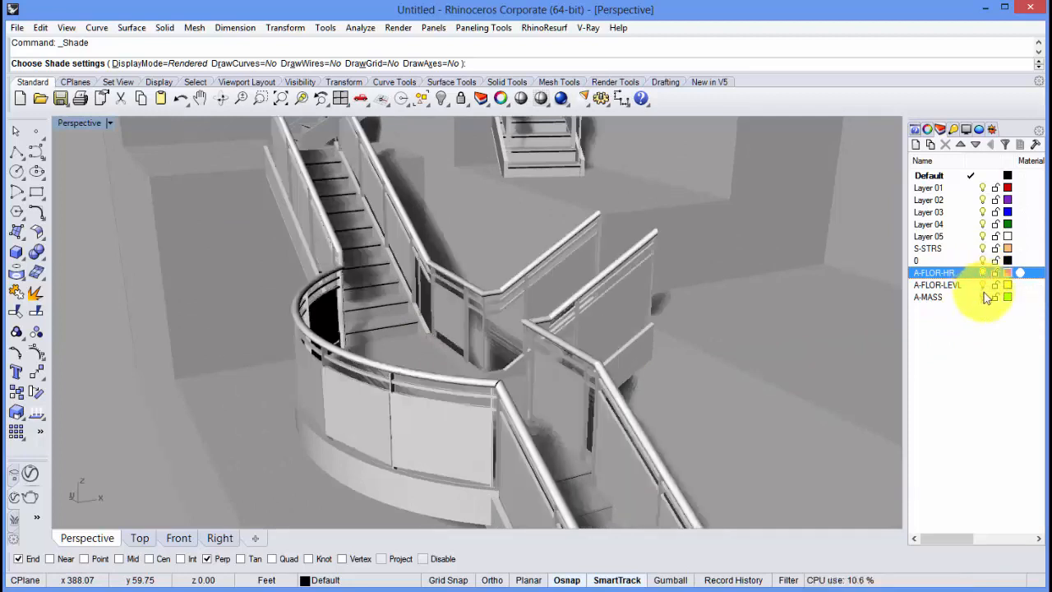
click(991, 284)
scroll(672, 357, down, 5)
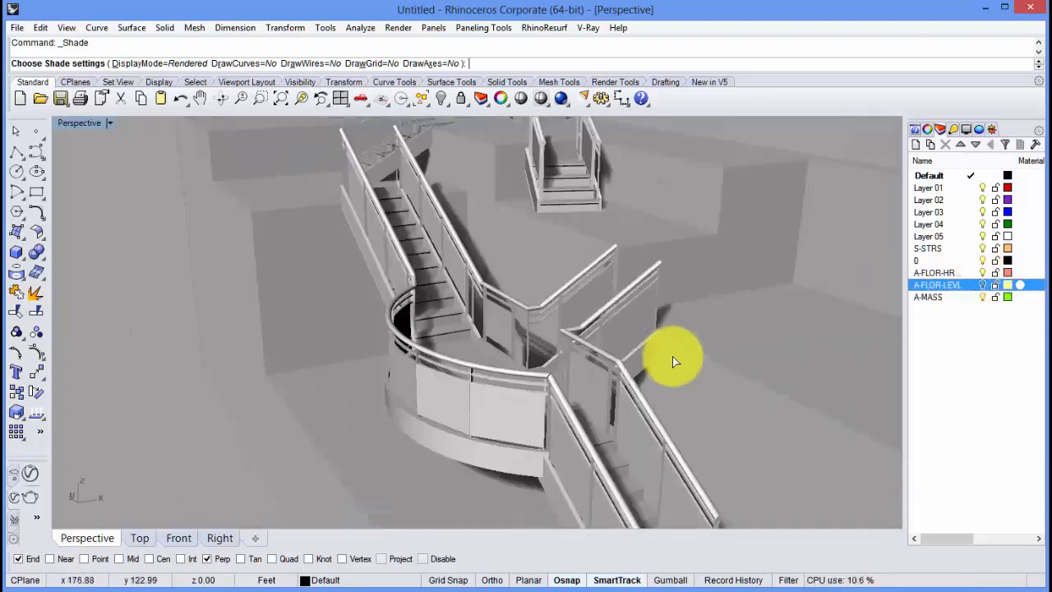
Switch the A-FLOR-LEVL layer's visibility off and on again, and examine the curved-landing stair up close in the shaded view
click(982, 284)
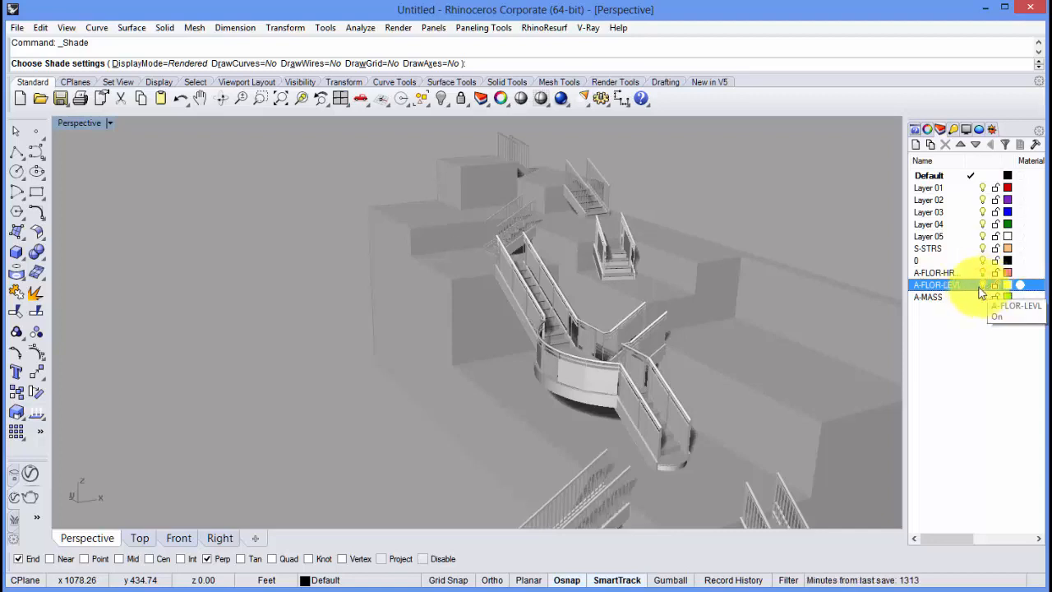
click(982, 285)
scroll(818, 305, up, 5)
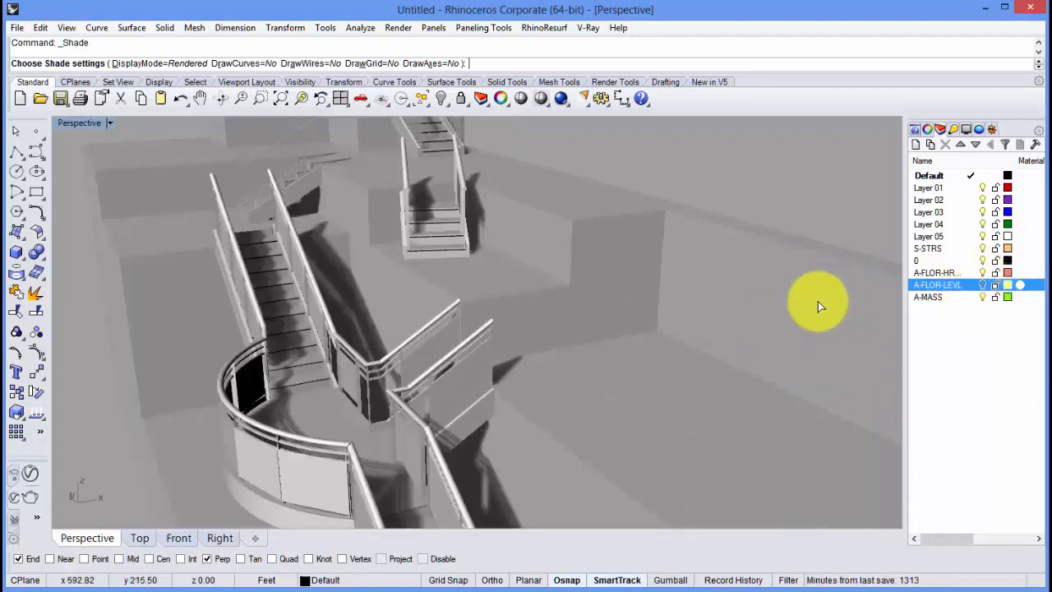
Select the block instance of the curved landing's outer railing, inspect it up close, and briefly shade the view in Rendered mode
click(301, 453)
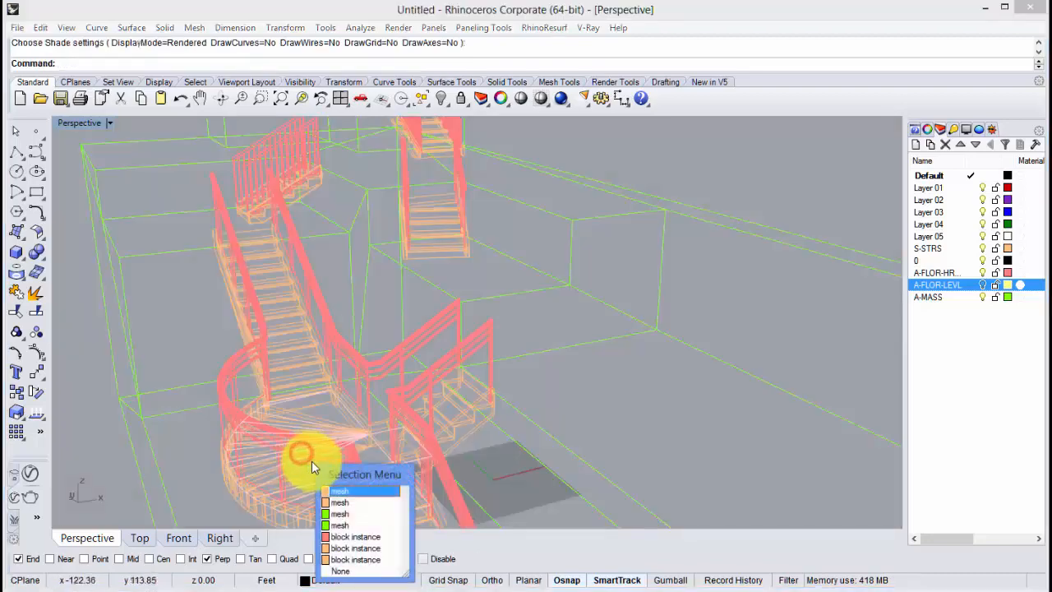
click(338, 537)
scroll(291, 444, up, 5)
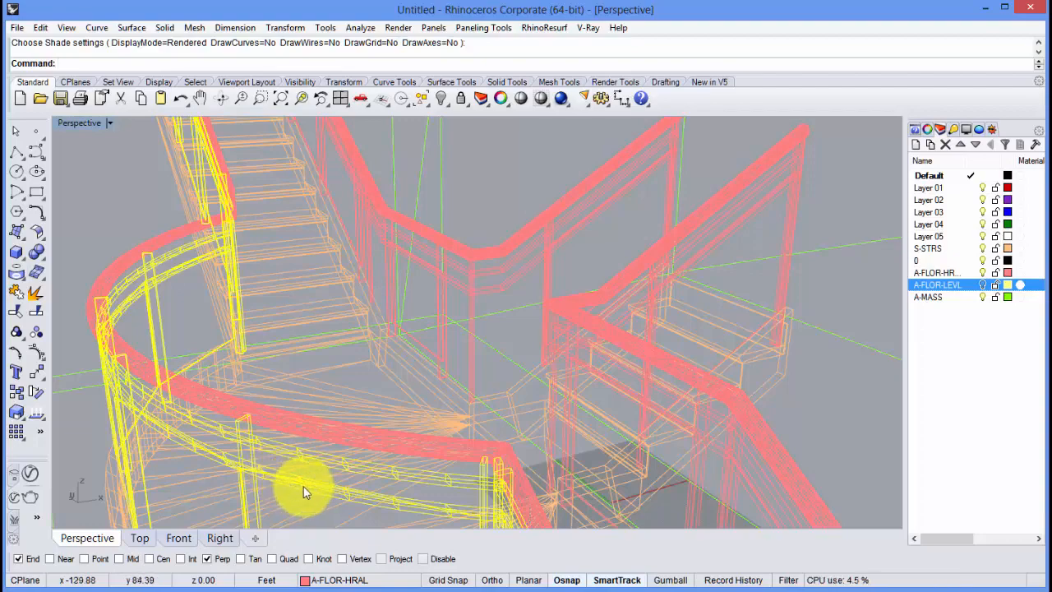
right_drag(303, 485, 362, 478)
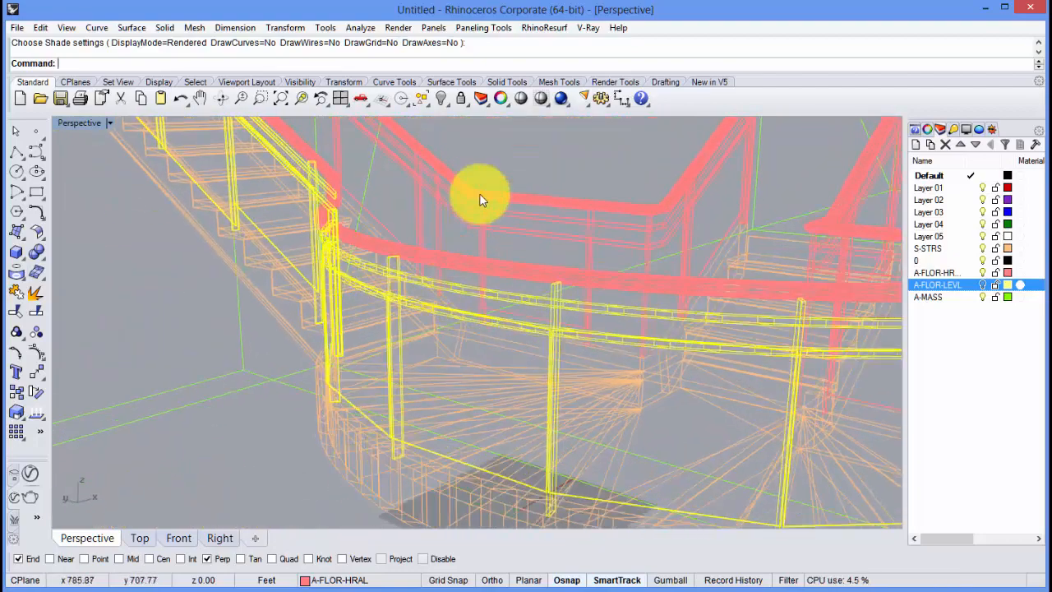
click(519, 100)
click(492, 323)
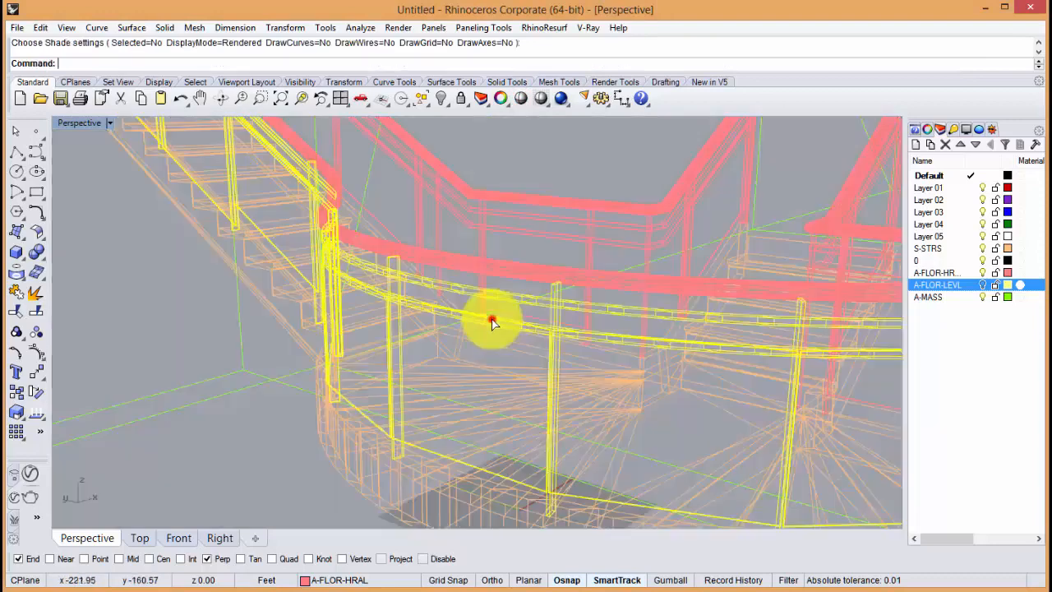
Explode the block instance of the curved landing's outer railing and select one of its curved rails
click(493, 324)
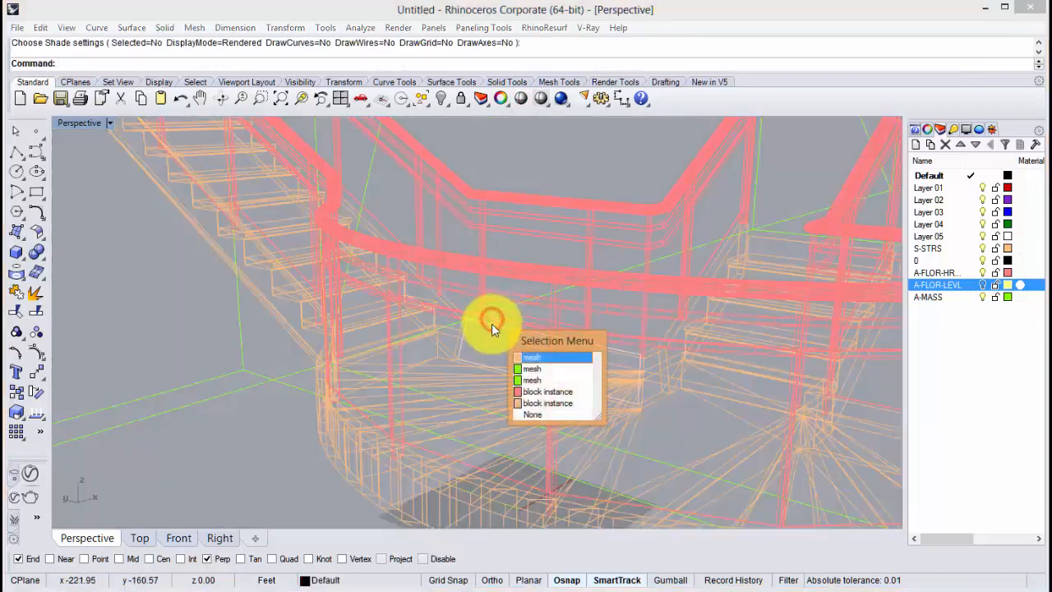
click(541, 392)
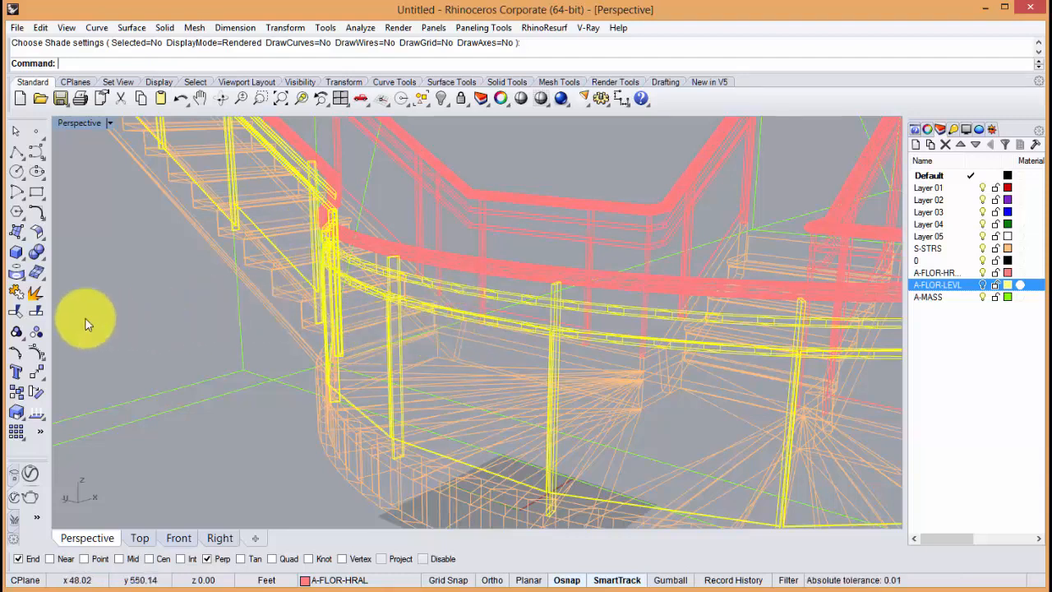
click(38, 295)
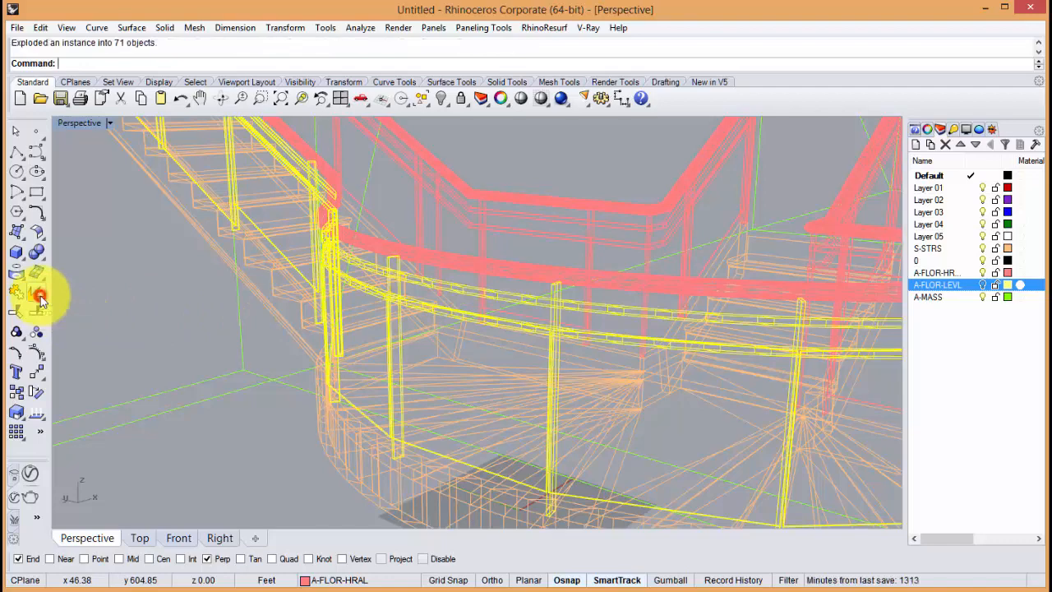
click(483, 327)
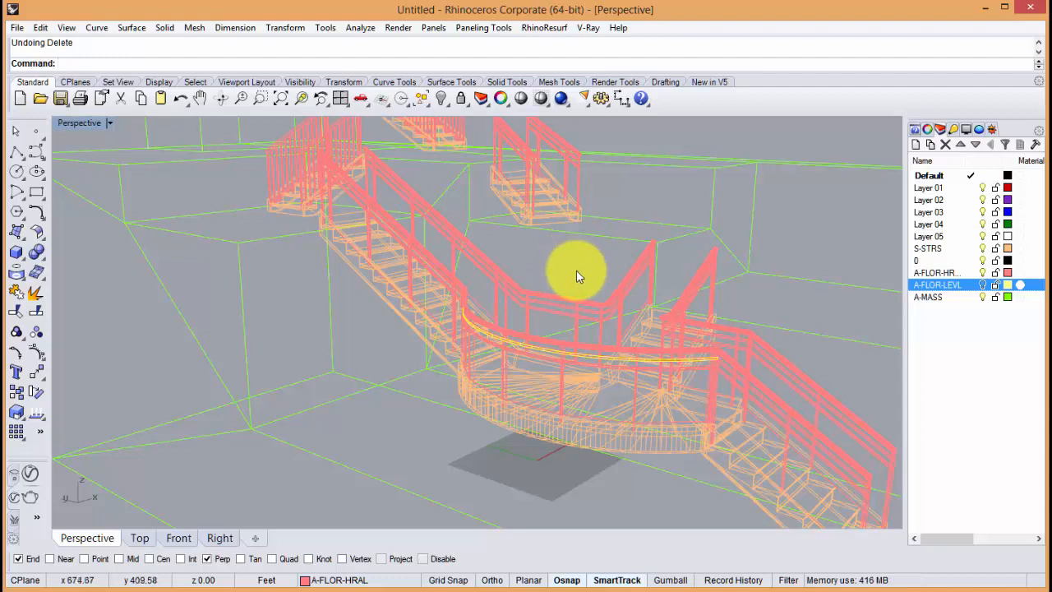
Shade the Perspective view in Rendered mode again and examine the full stair and terrace model from several angles
scroll(577, 270, down, 3)
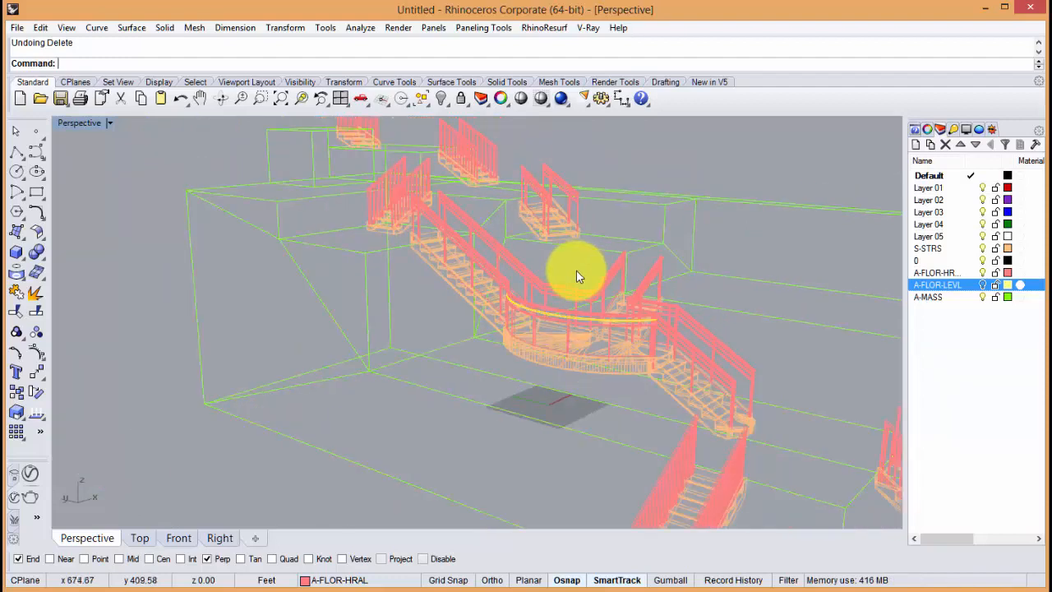
click(518, 99)
mouse_move(653, 309)
right_down()
mouse_move(493, 370)
mouse_move(592, 364)
mouse_move(629, 331)
mouse_move(611, 255)
mouse_move(573, 305)
mouse_move(587, 310)
right_up()
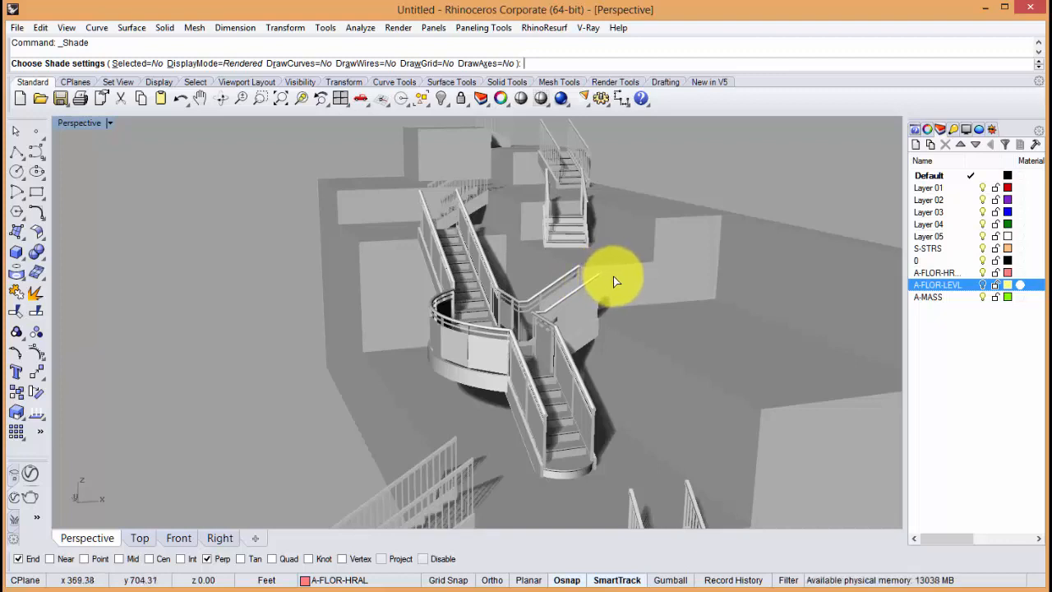
right_drag(649, 327, 632, 366)
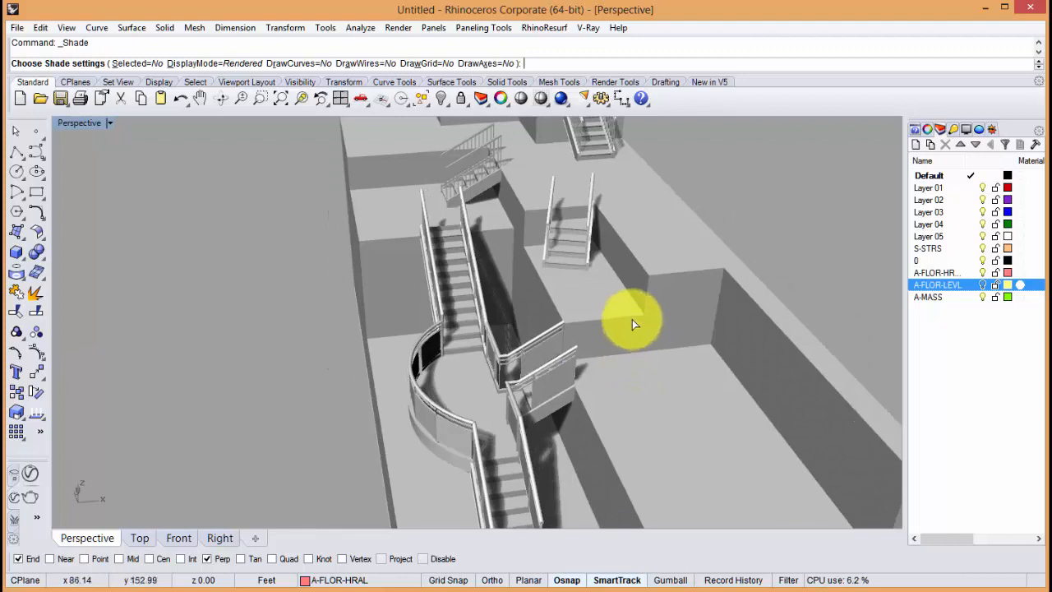